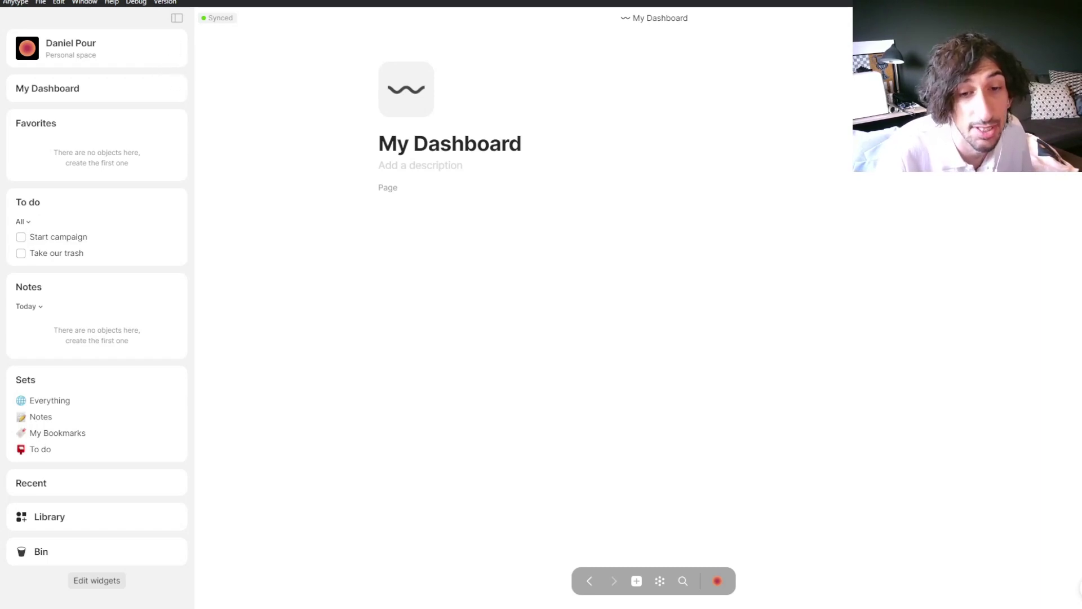
Step: Edit the sidebar widgets, trying to move the Favorites widget lower
left_click(97, 580)
left_click_drag(160, 130, 120, 112)
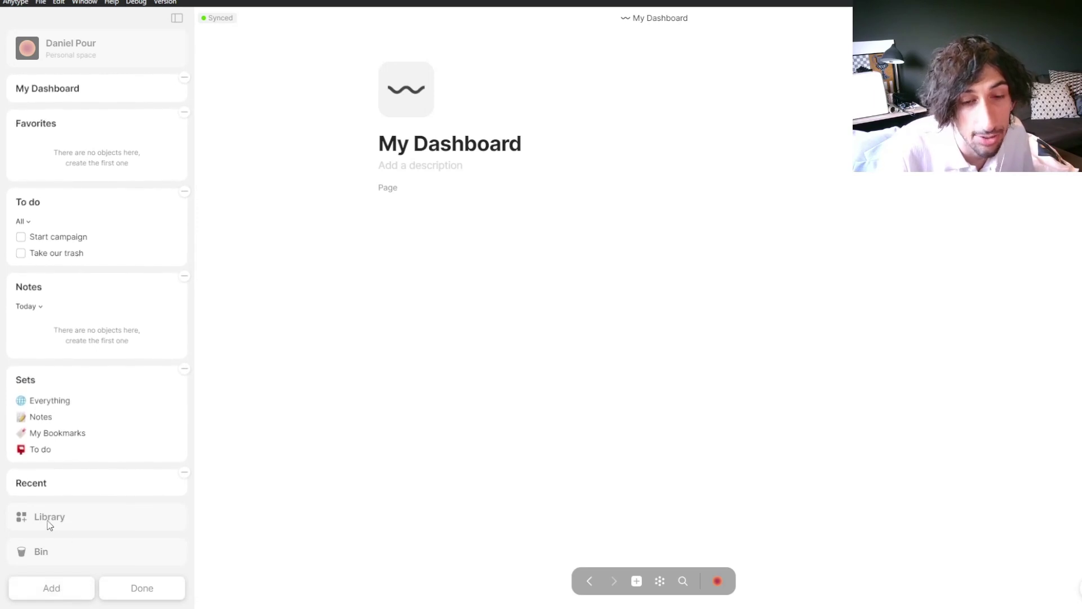
left_click(153, 590)
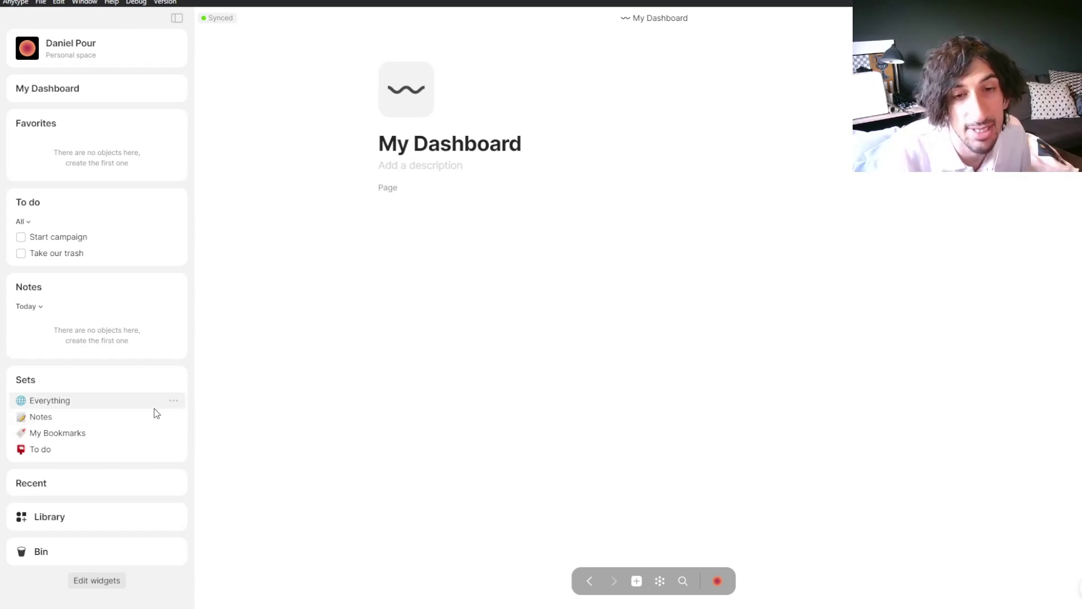
Step: Open the To do set and toggle its Due date column off and back on
left_click(56, 446)
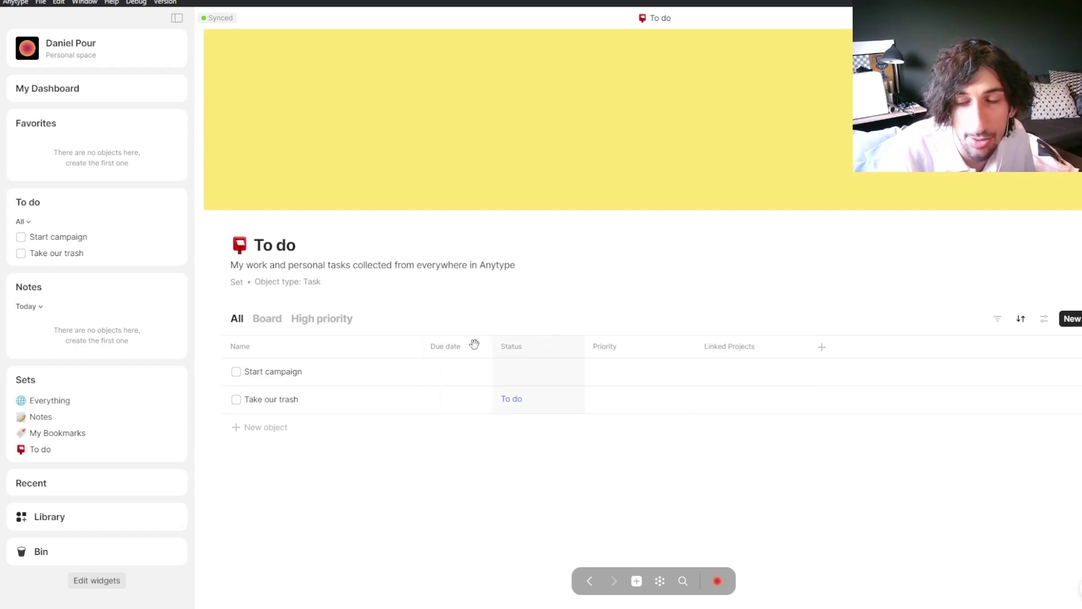
left_click(822, 351)
left_click(904, 504)
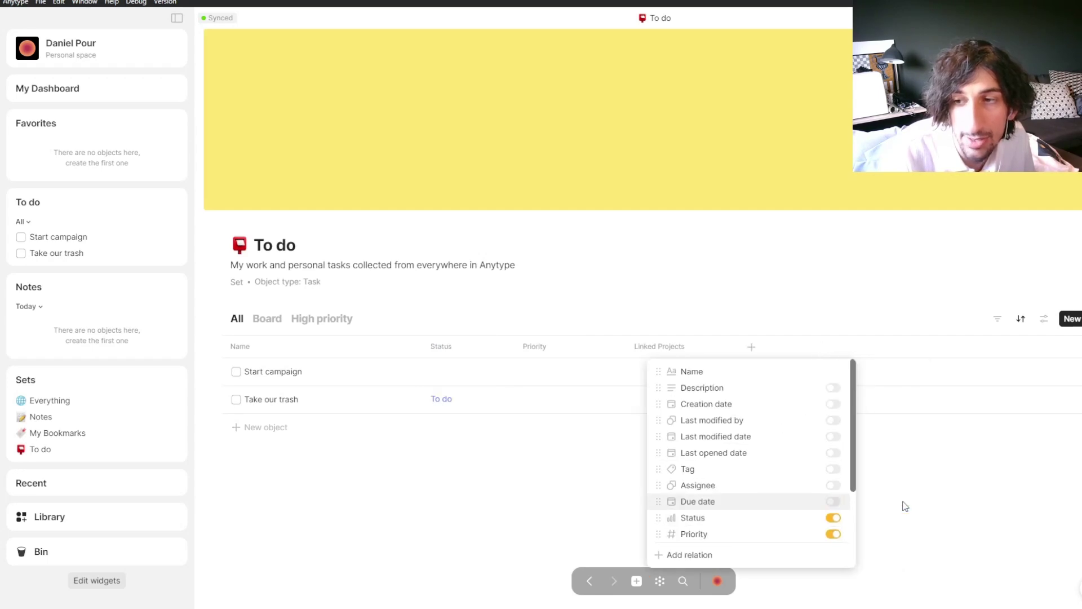
left_click(833, 505)
left_click(834, 507)
left_click(834, 504)
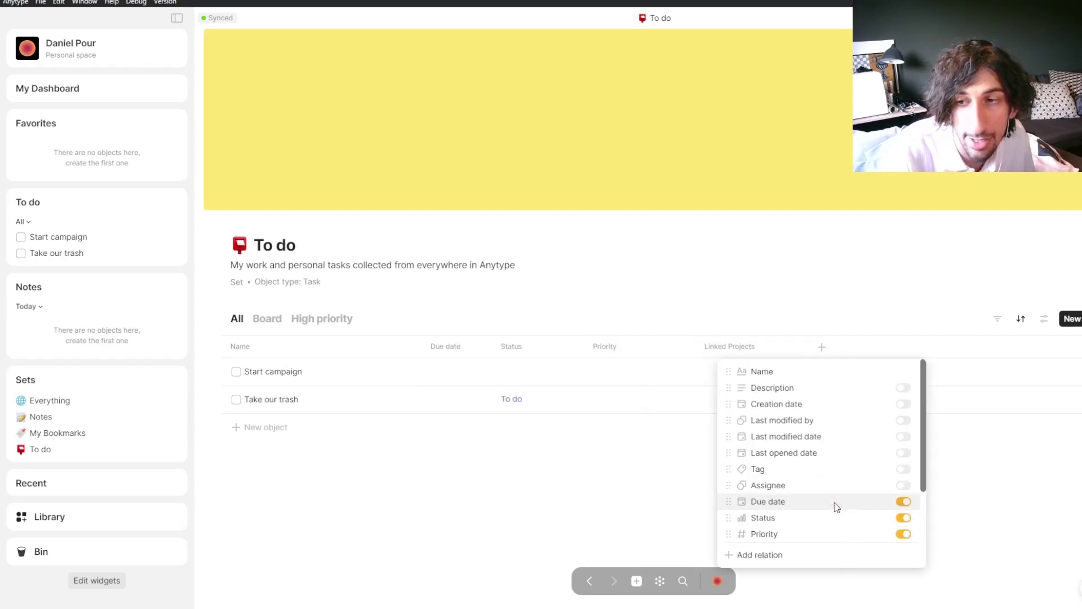
left_click(633, 274)
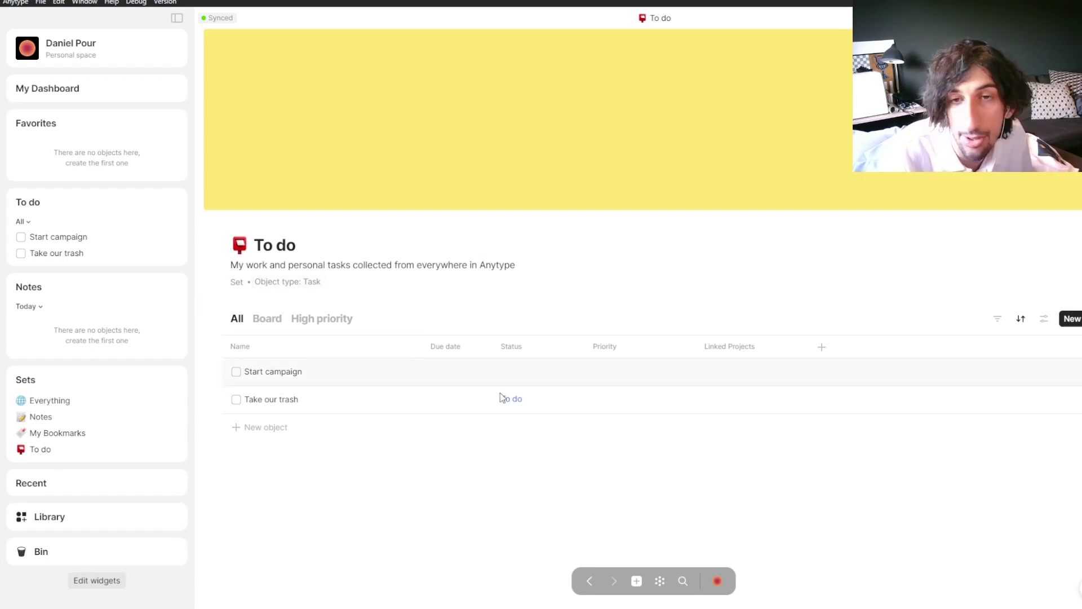
Step: In board view, move Start campaign to the top of the To do column
left_click(269, 319)
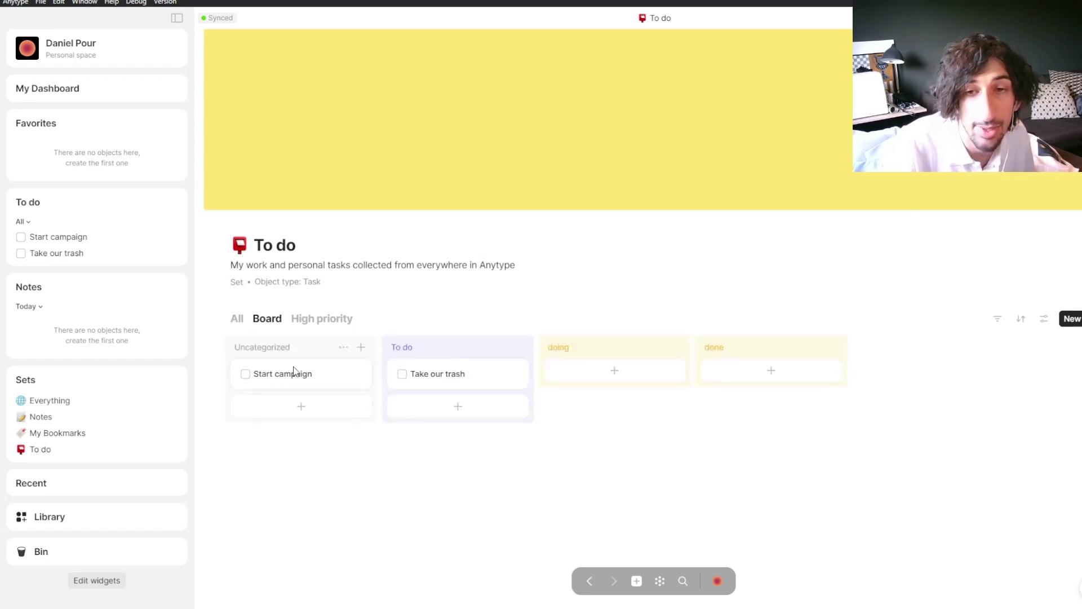
left_click_drag(294, 371, 435, 348)
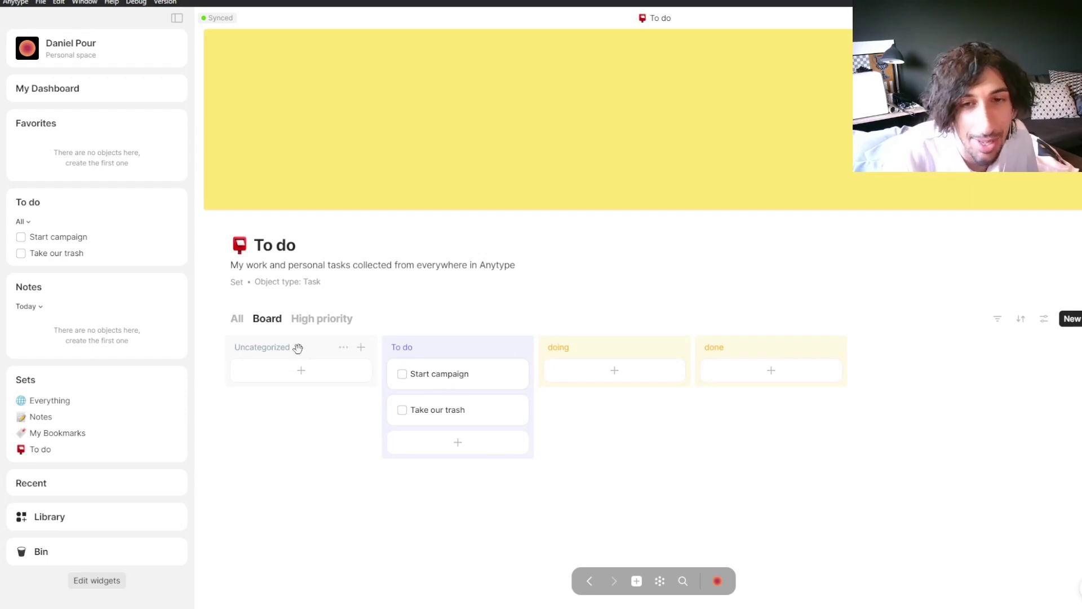
left_click_drag(417, 365, 466, 365)
Step: Colour the doing status red from the table, then show the set as a board
left_click(235, 319)
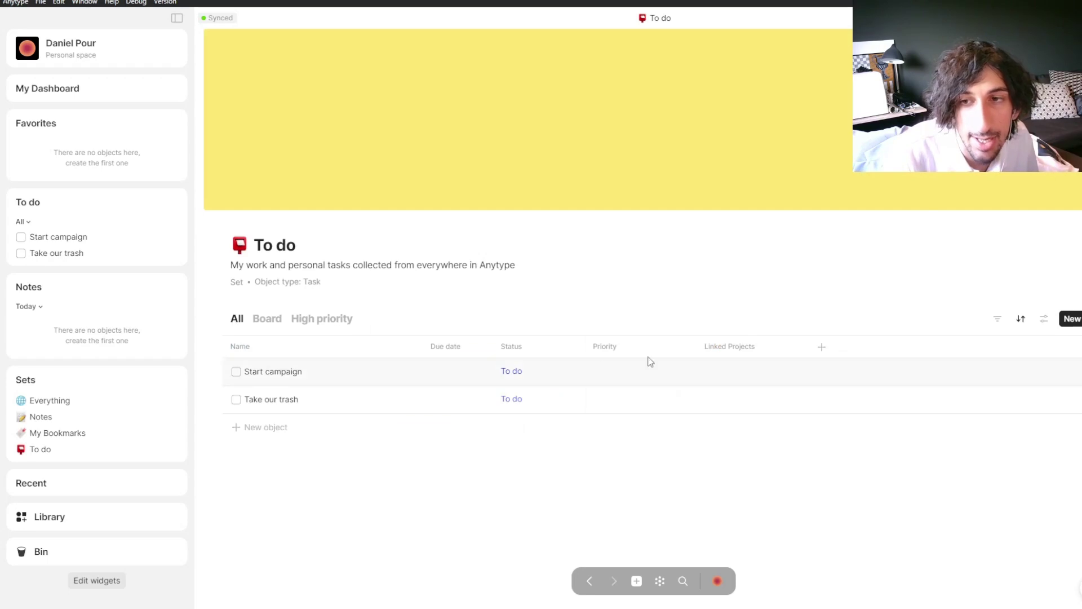
left_click(512, 372)
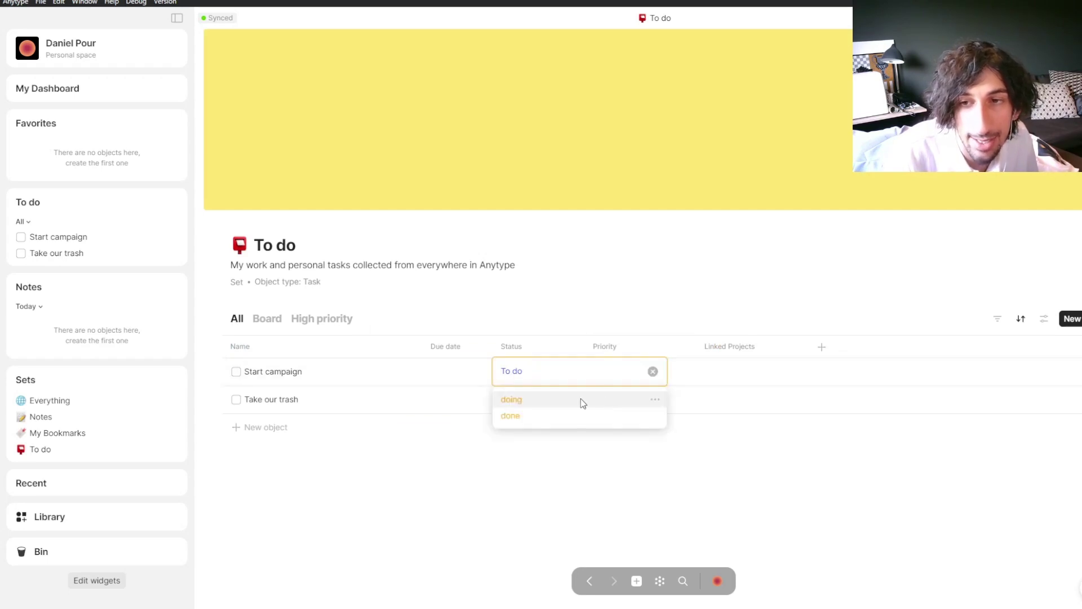
left_click(655, 399)
scroll(713, 420, "down", 1)
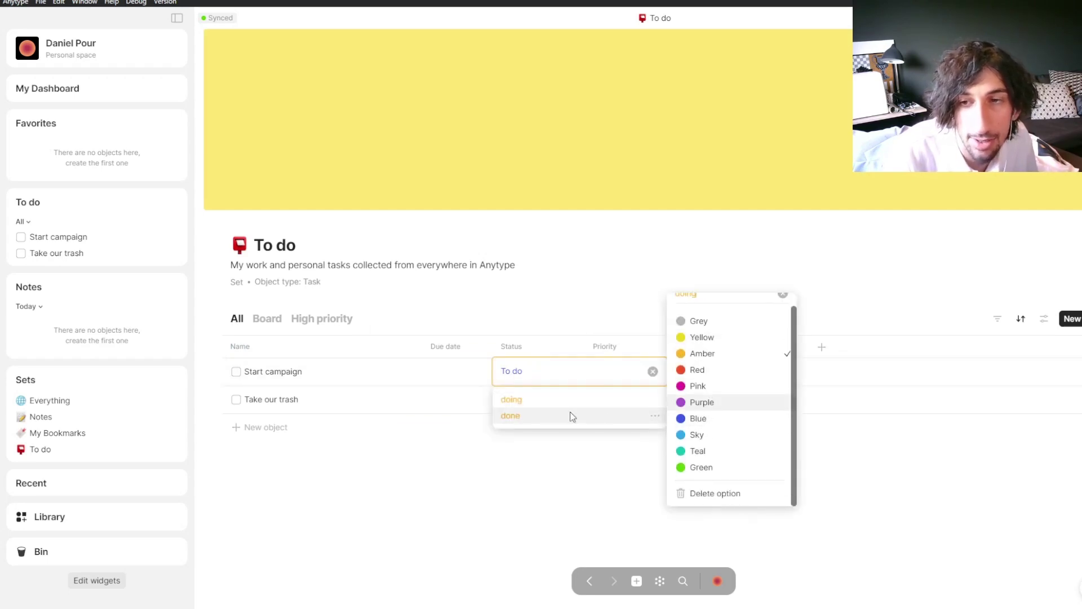
left_click(721, 371)
left_click(543, 309)
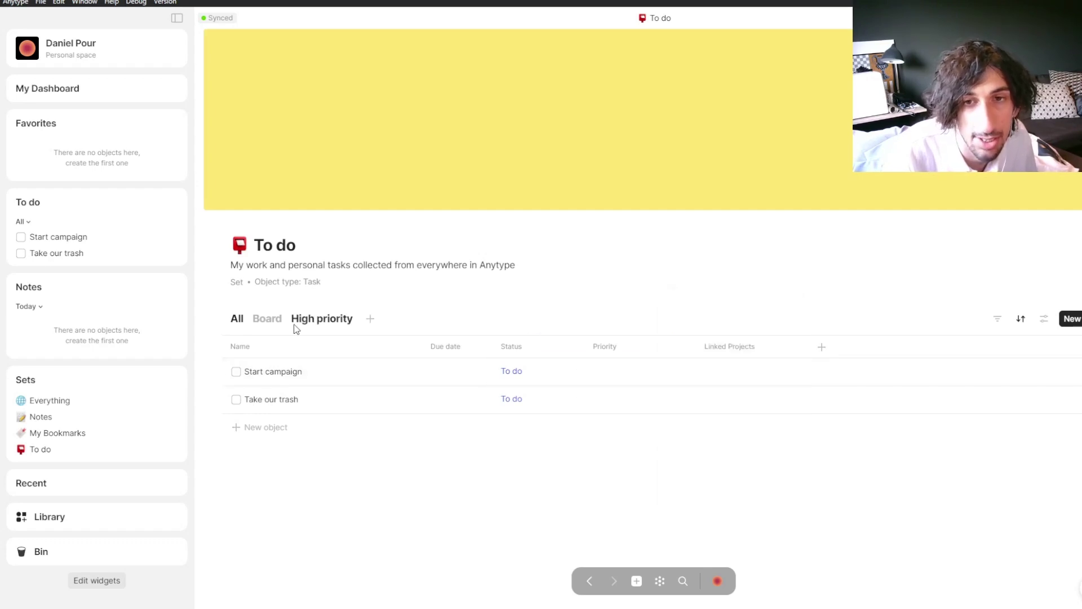
left_click(277, 321)
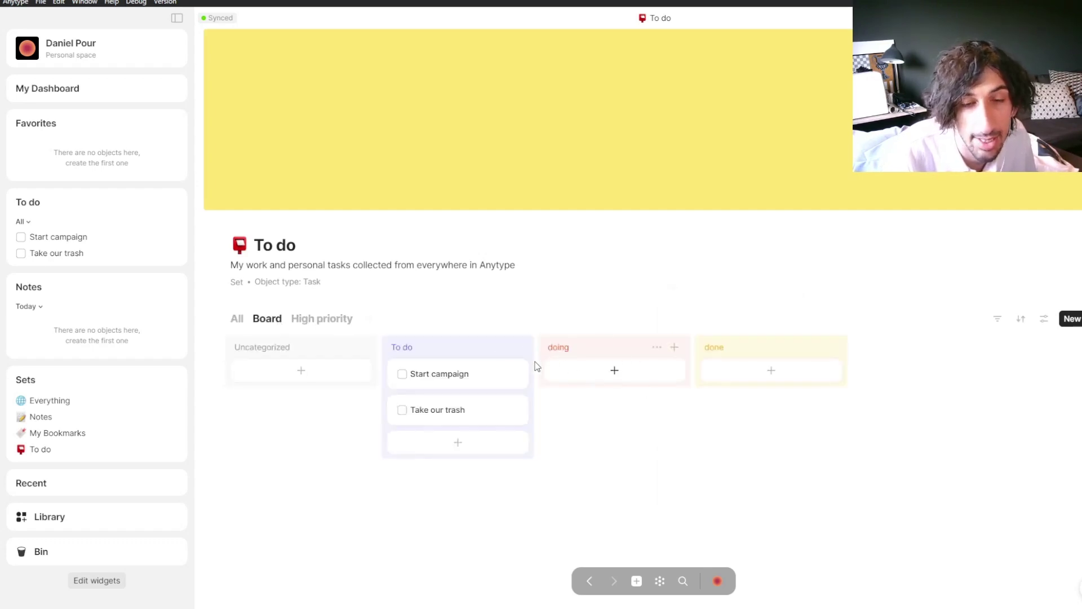
Step: Look through the My Bookmarks and Notes sets, then open Everything
left_click(70, 433)
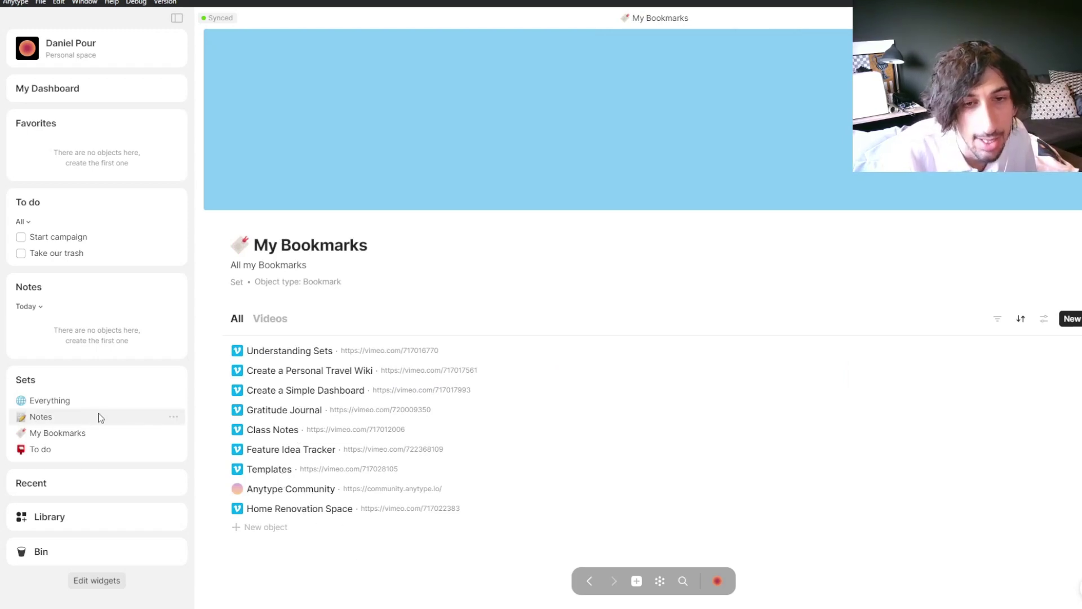
left_click(65, 418)
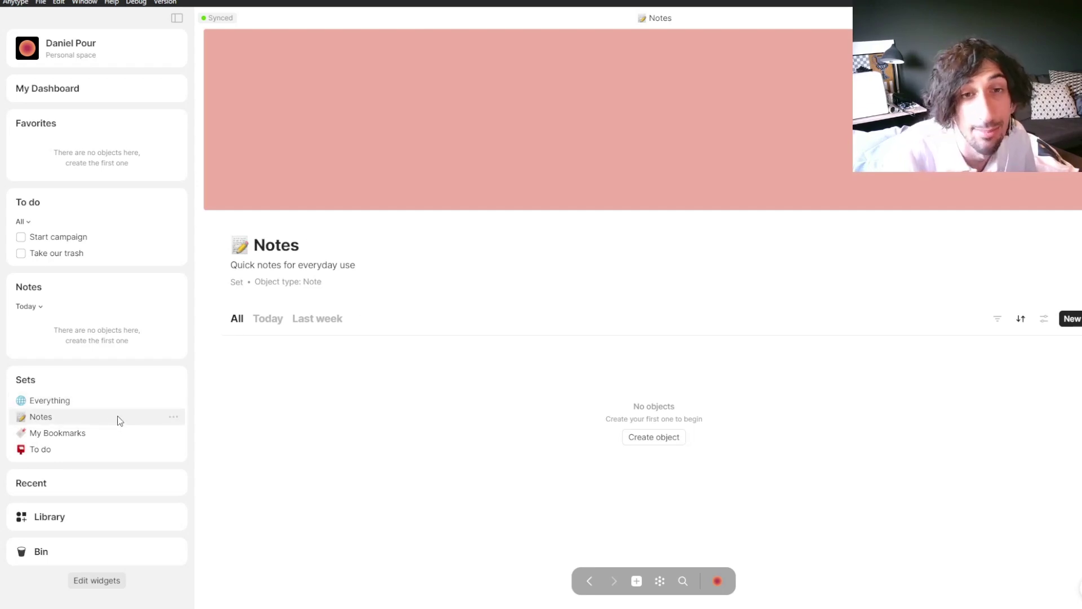
left_click(104, 406)
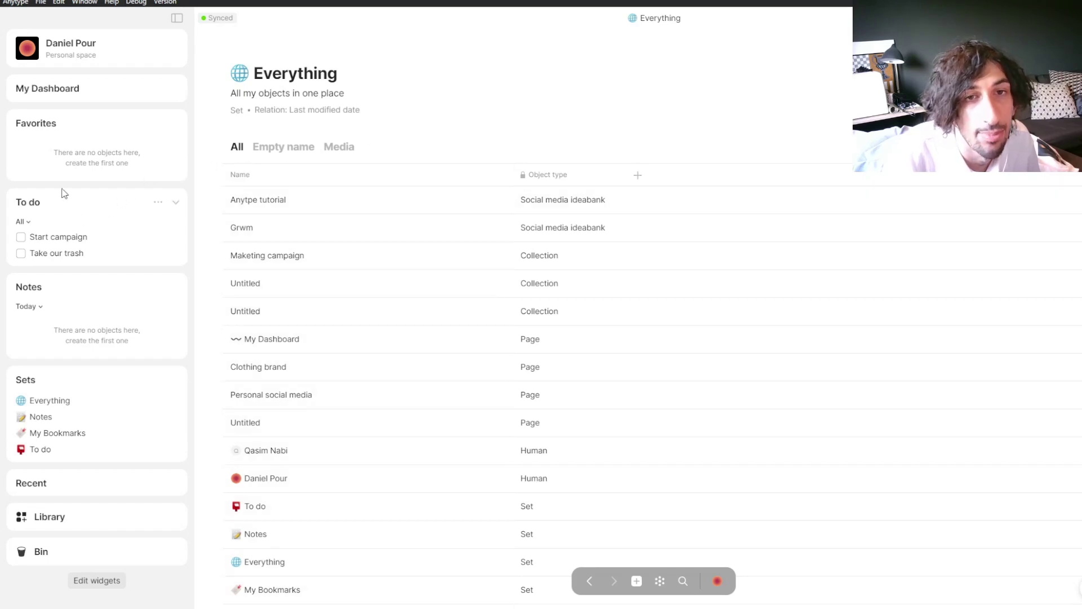
Step: From My Dashboard, create a new empty object
left_click(75, 91)
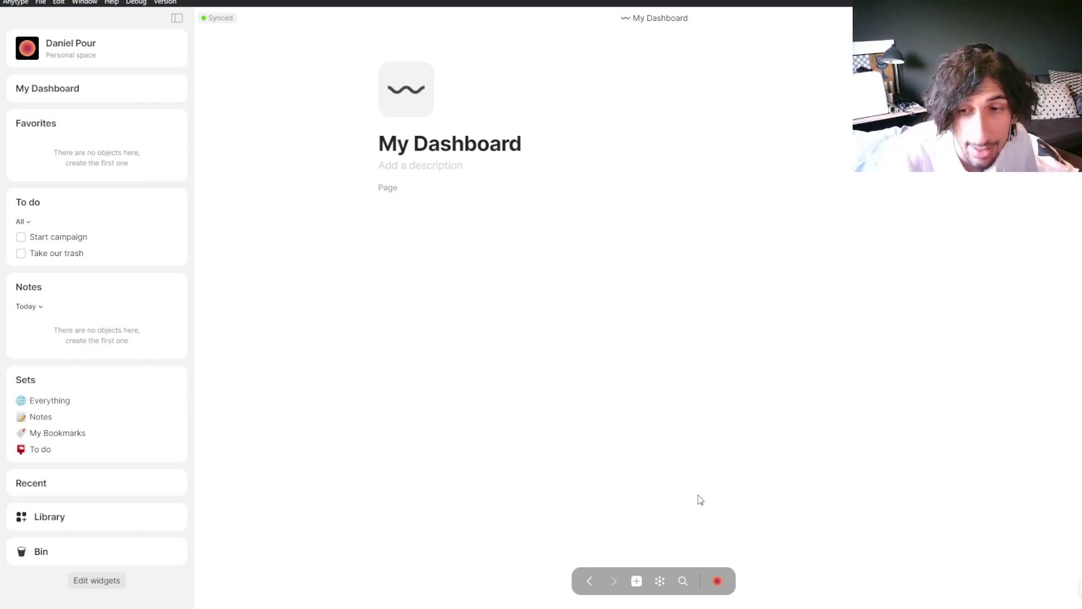
left_click(638, 581)
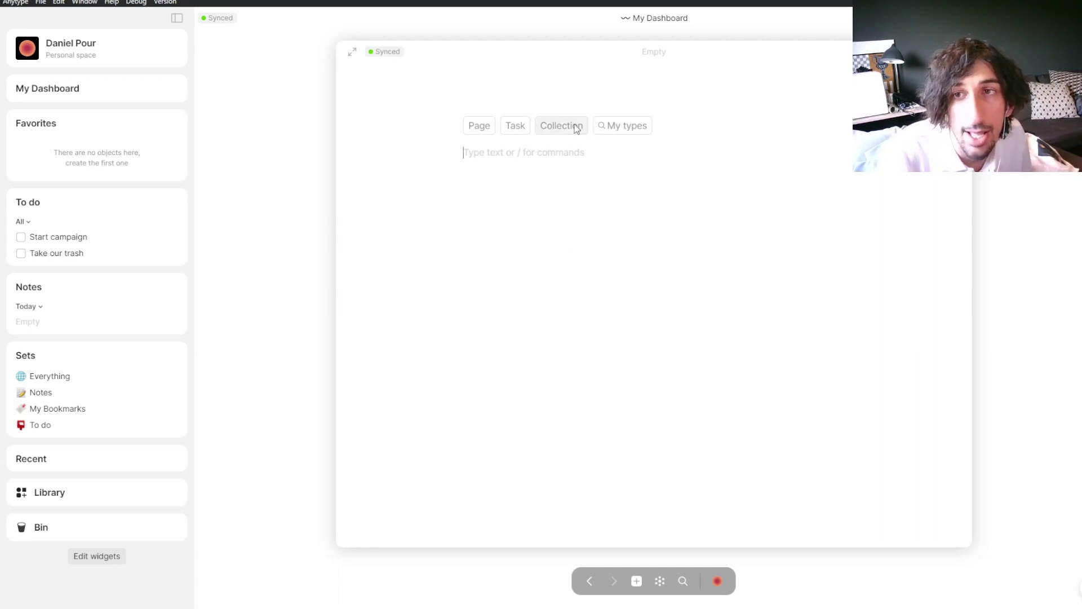
Step: Make the new object a Set from My types and open its object-type query
left_click(613, 130)
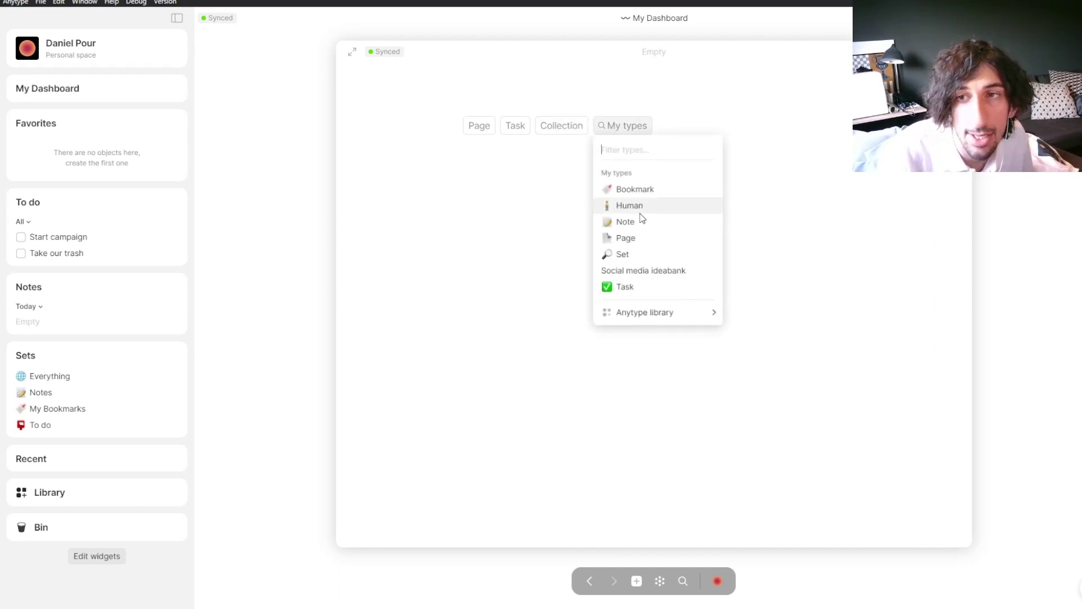
left_click(642, 254)
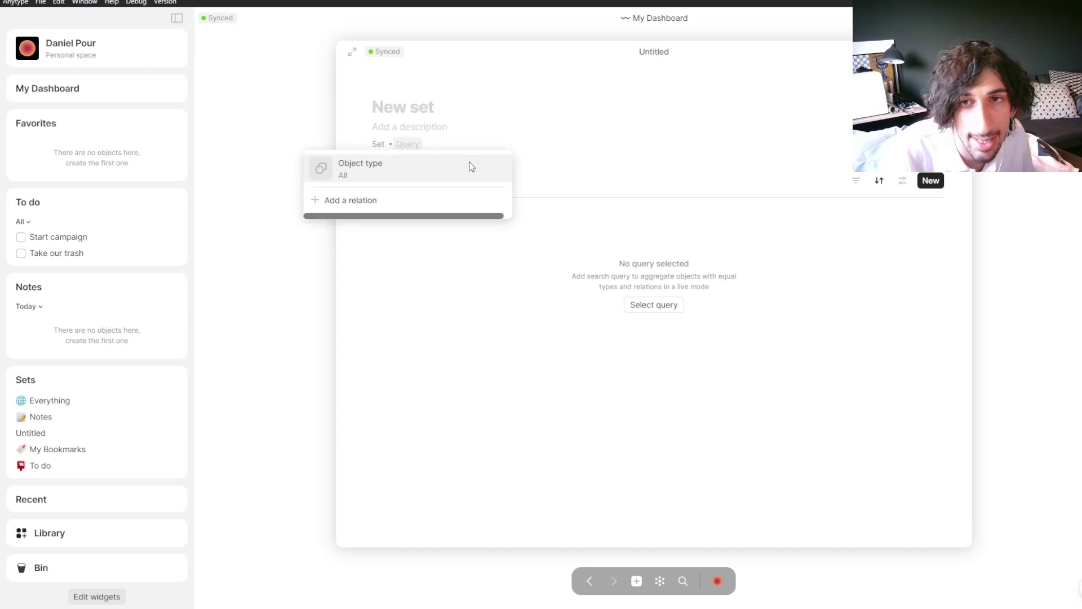
left_click(433, 170)
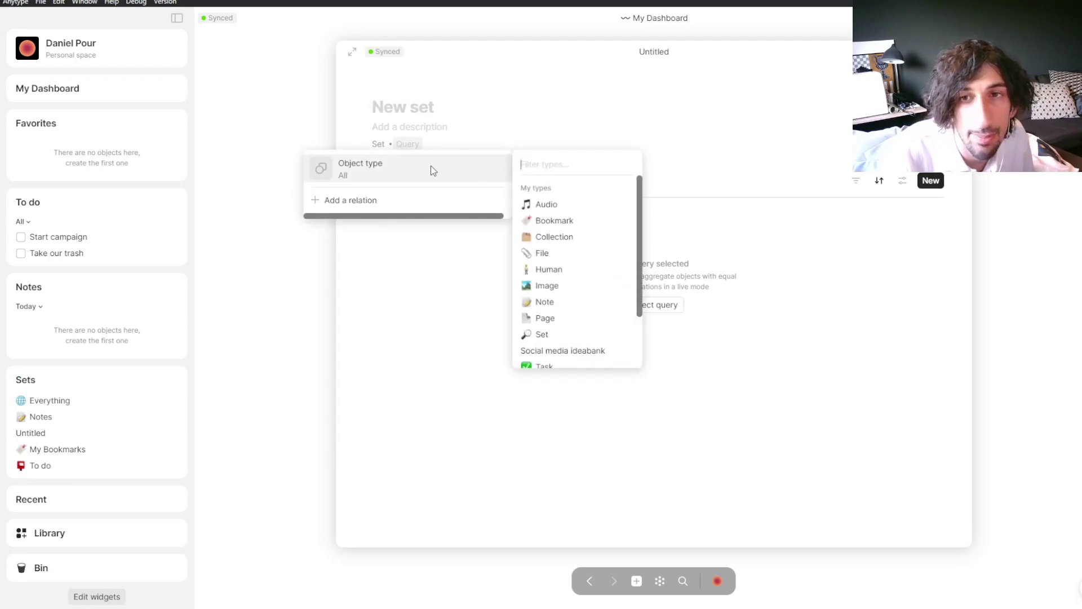
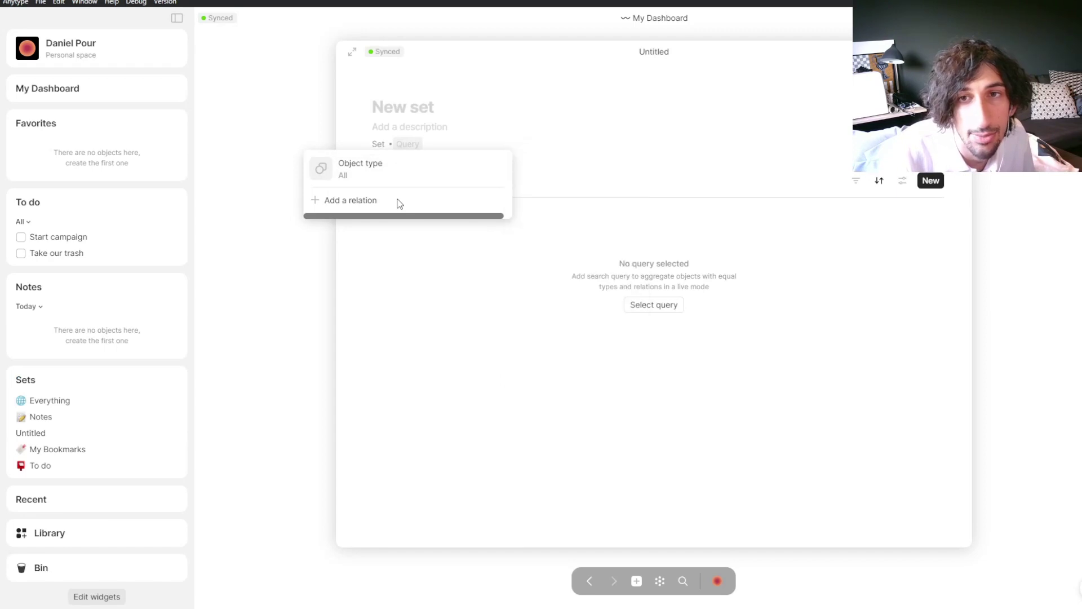
Step: Make the new set query the Social media ideabank object type, then close it back to My Dashboard
left_click(432, 169)
scroll(574, 293, "down", 2)
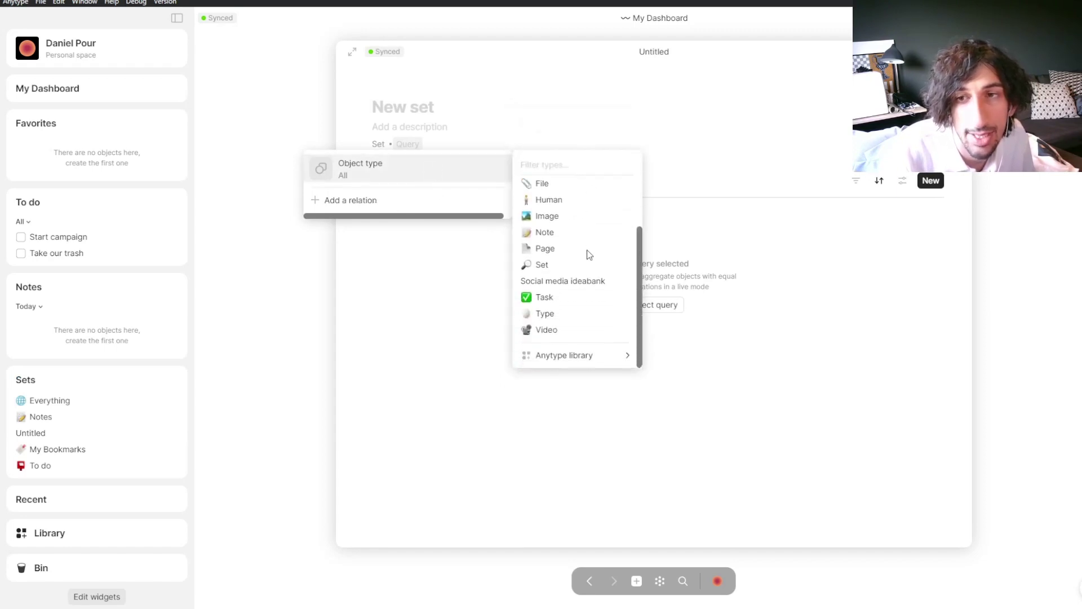
left_click(399, 200)
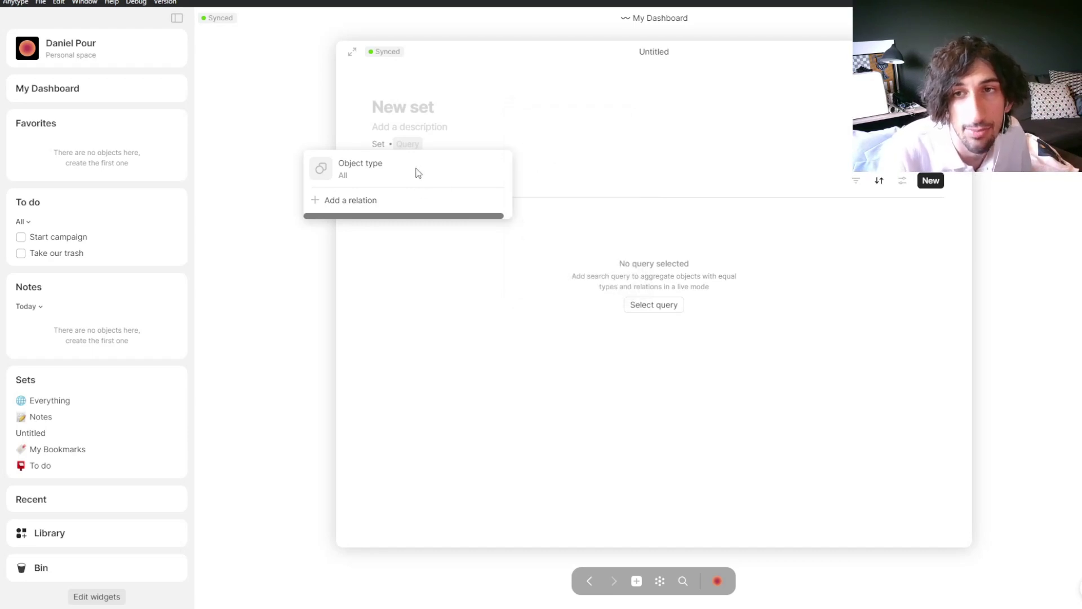
mouse_move(415, 169)
scroll(592, 260, "down", 3)
mouse_move(591, 356)
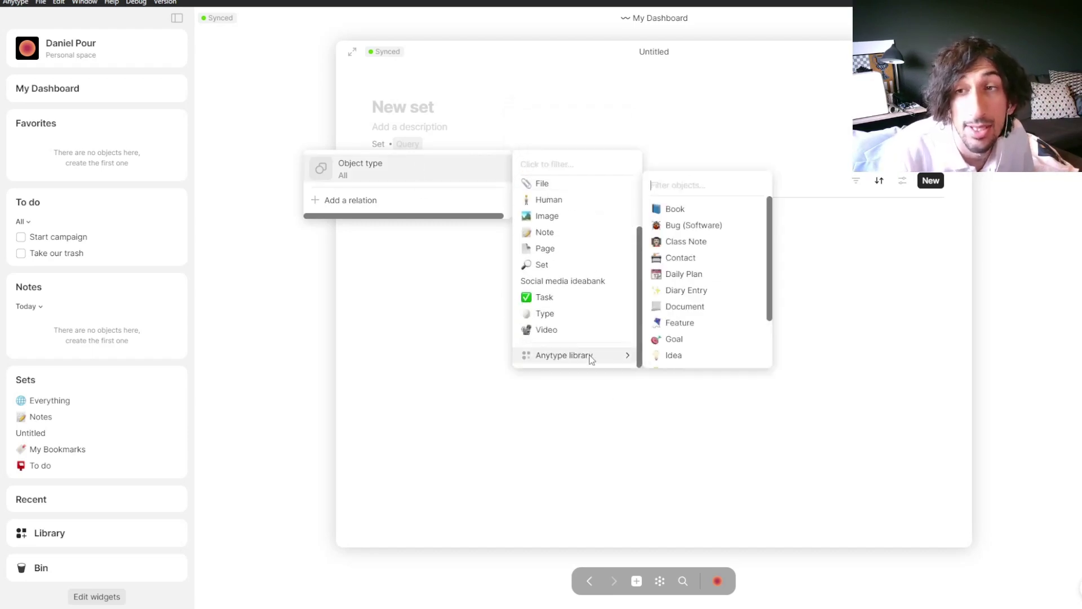
scroll(569, 251, "up", 3)
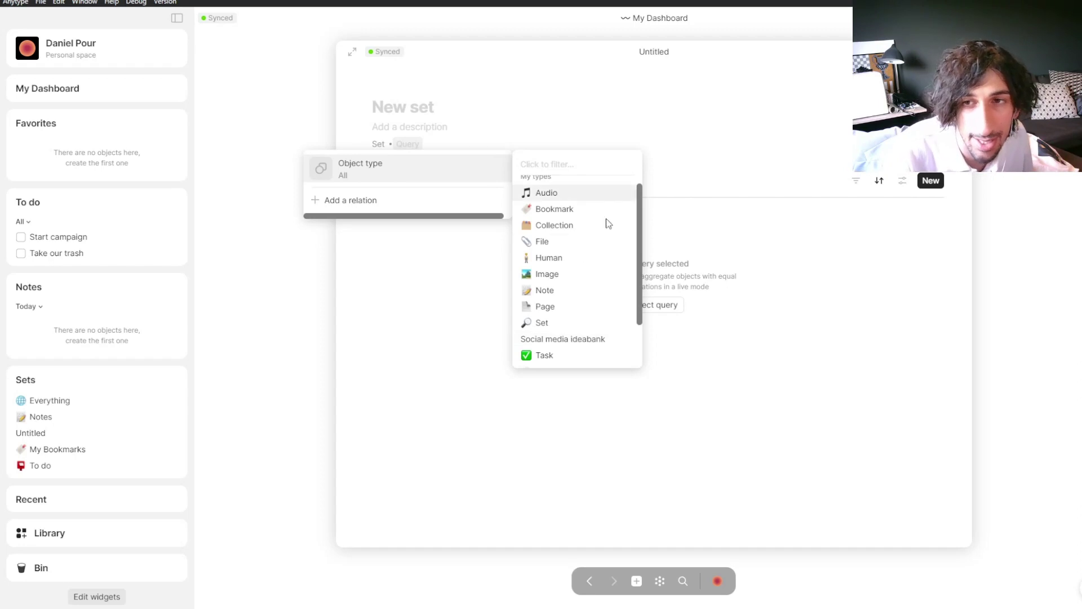
left_click(581, 336)
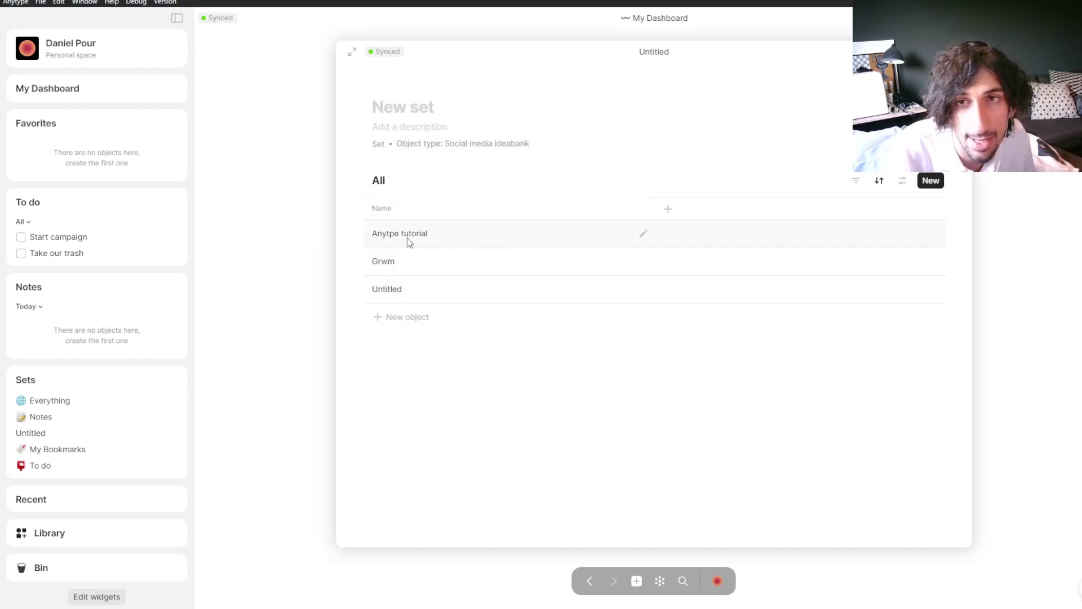
left_click(301, 229)
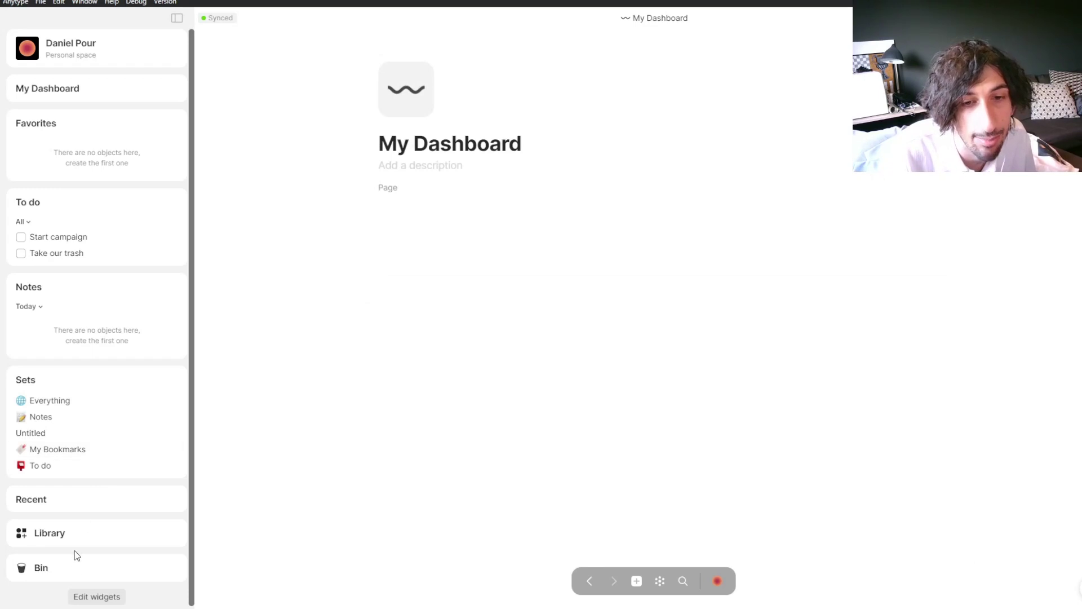
Step: Open the Library, browse its relations, then search the Types section for 'social'
left_click(72, 533)
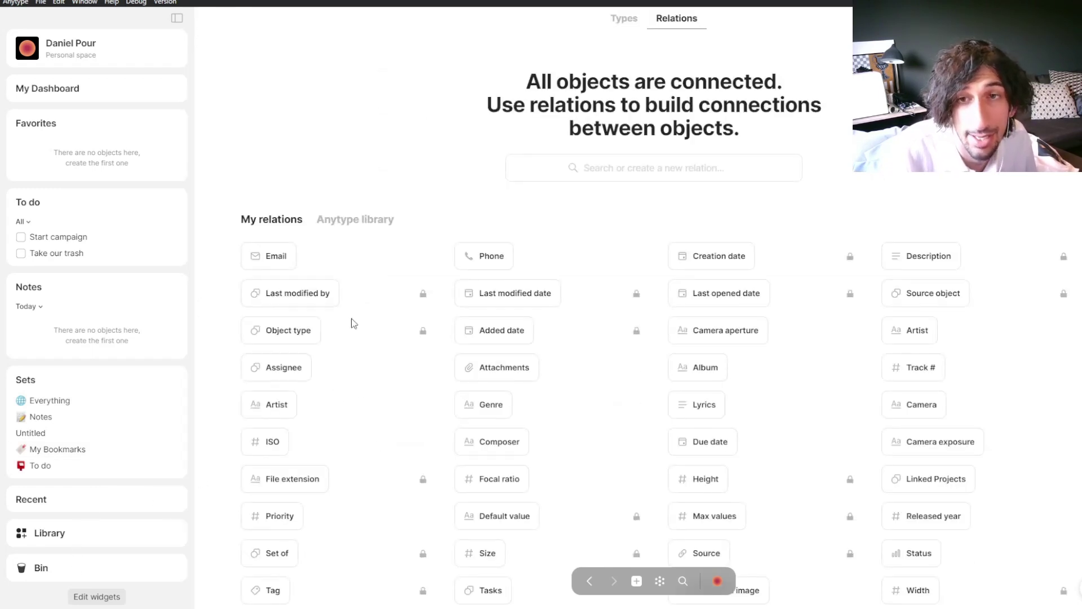
left_click(376, 226)
scroll(442, 312, "down", 1)
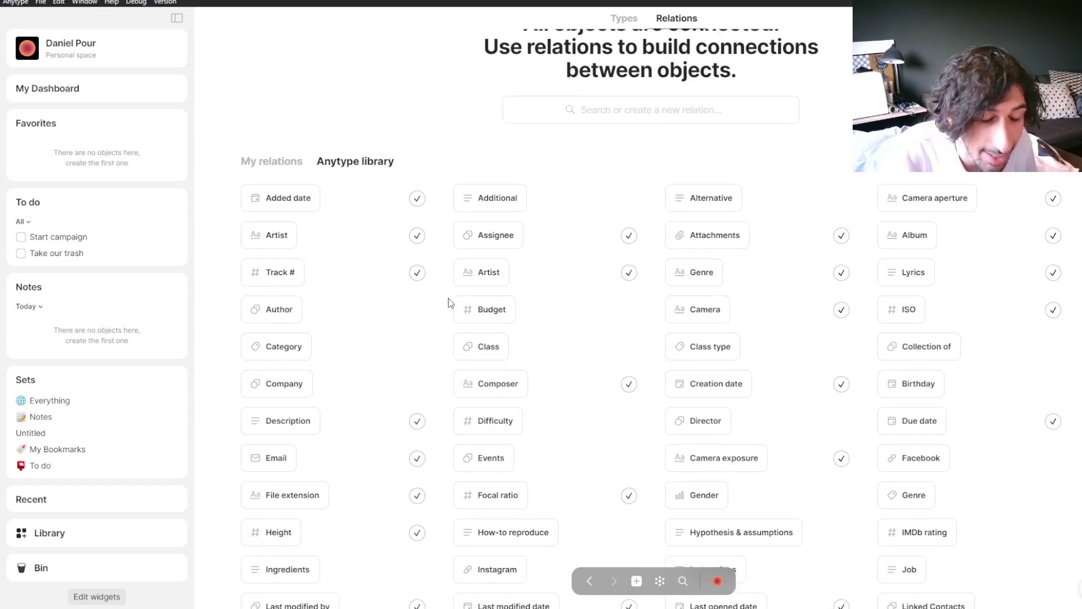
scroll(451, 304, "down", 3)
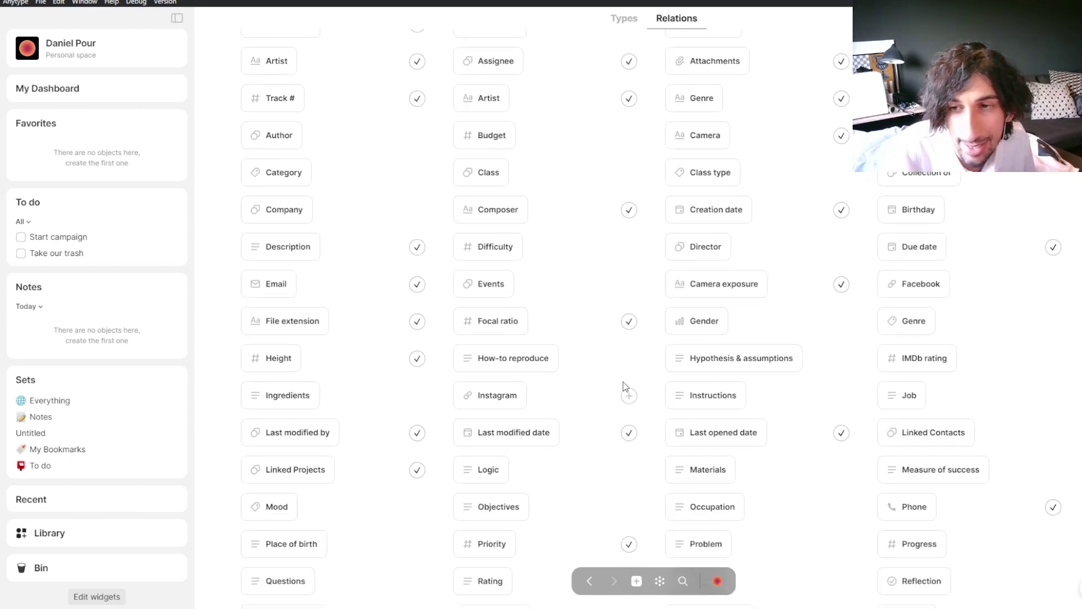
key("alt+Left")
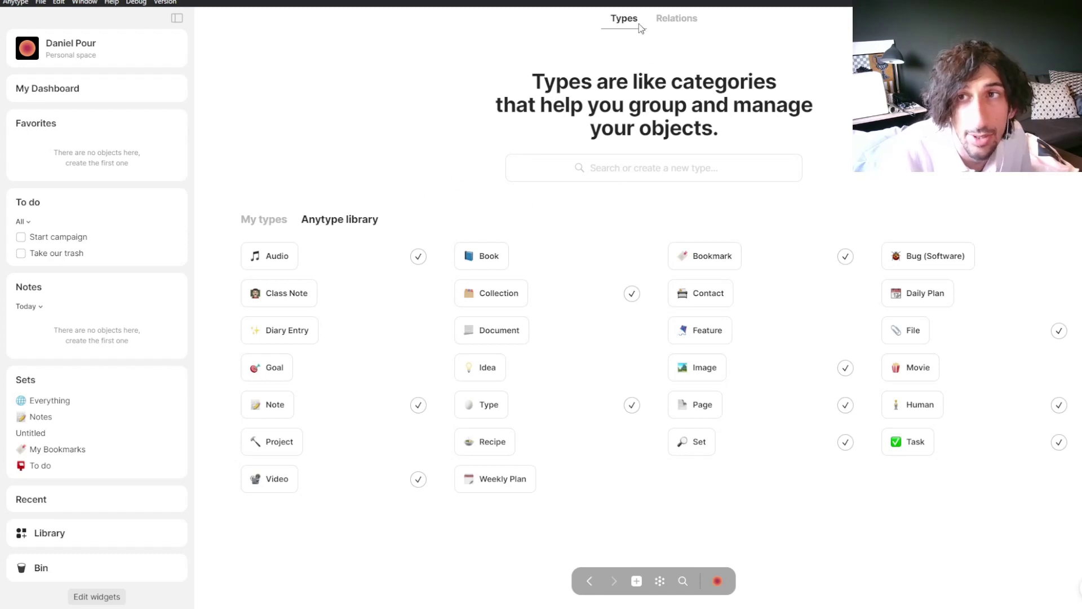
left_click(602, 169)
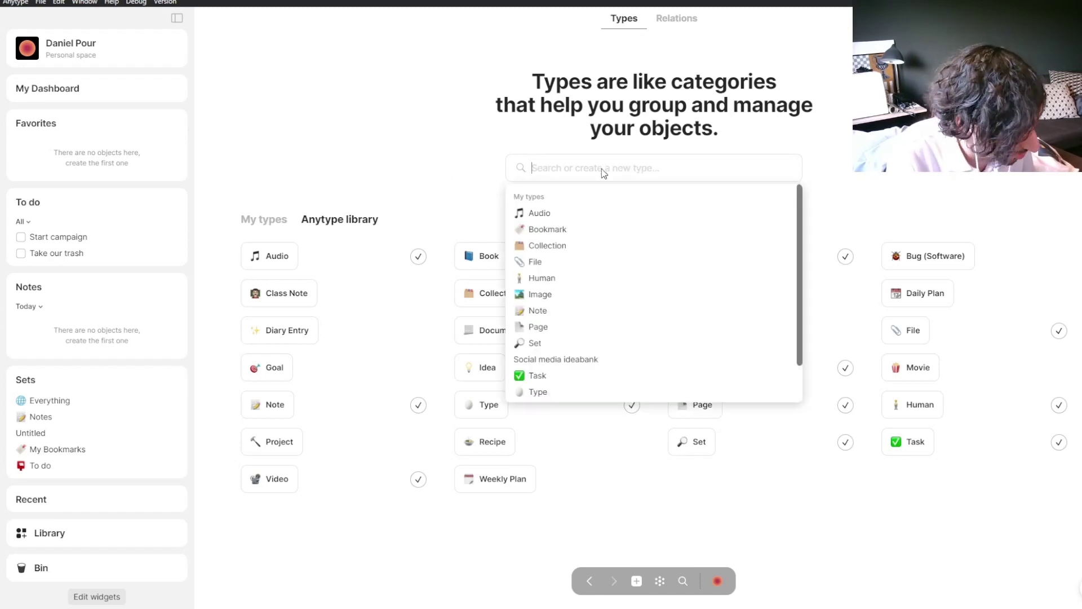
type("social")
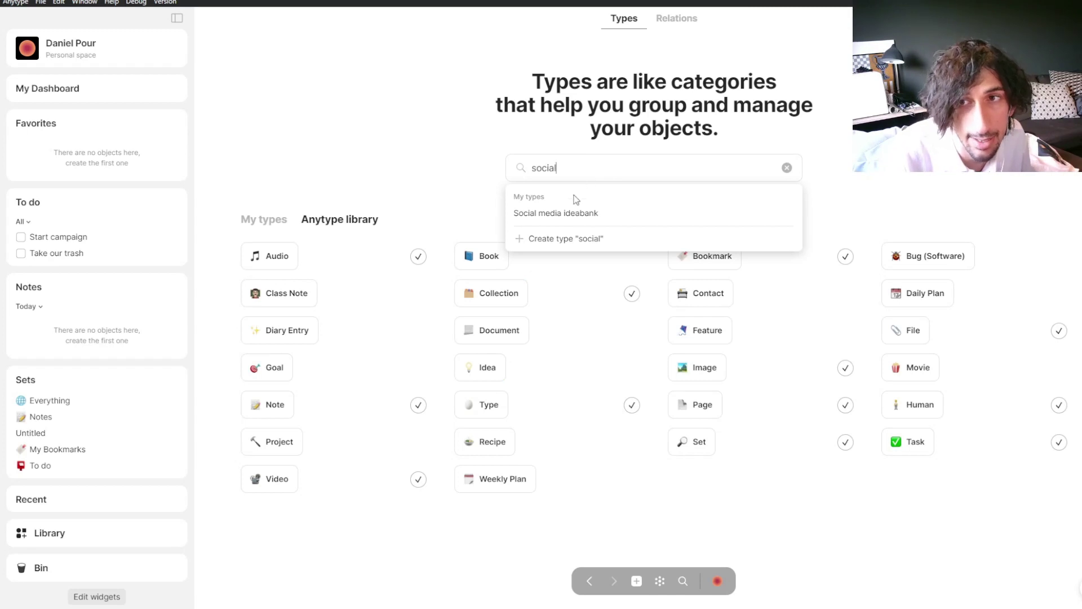
Step: Remove the Social media ideabank type from its page menu and confirm the removal
left_click(574, 223)
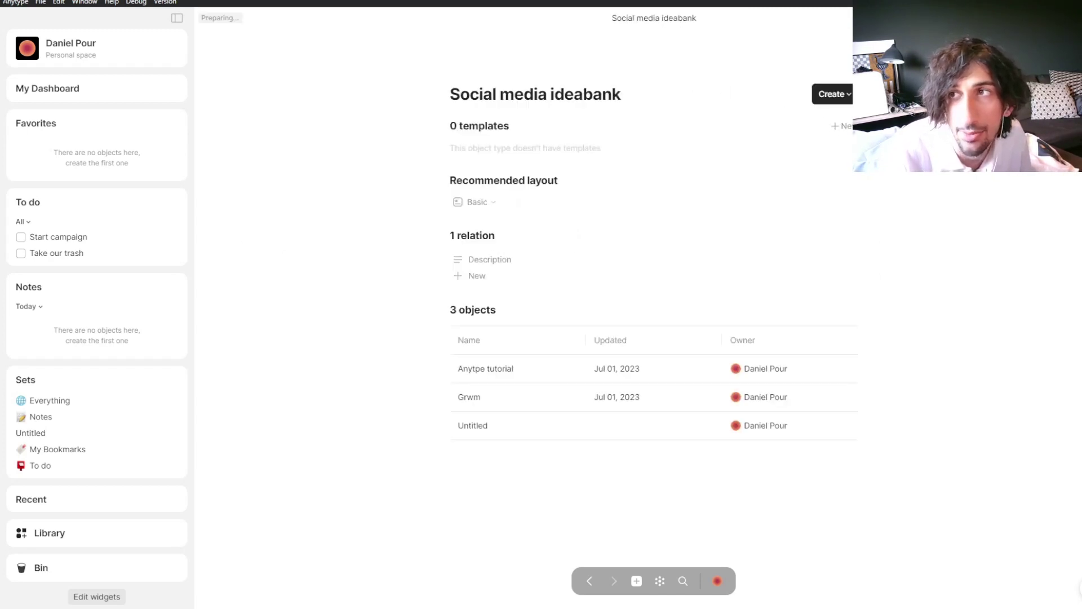
left_click(1059, 17)
left_click(902, 84)
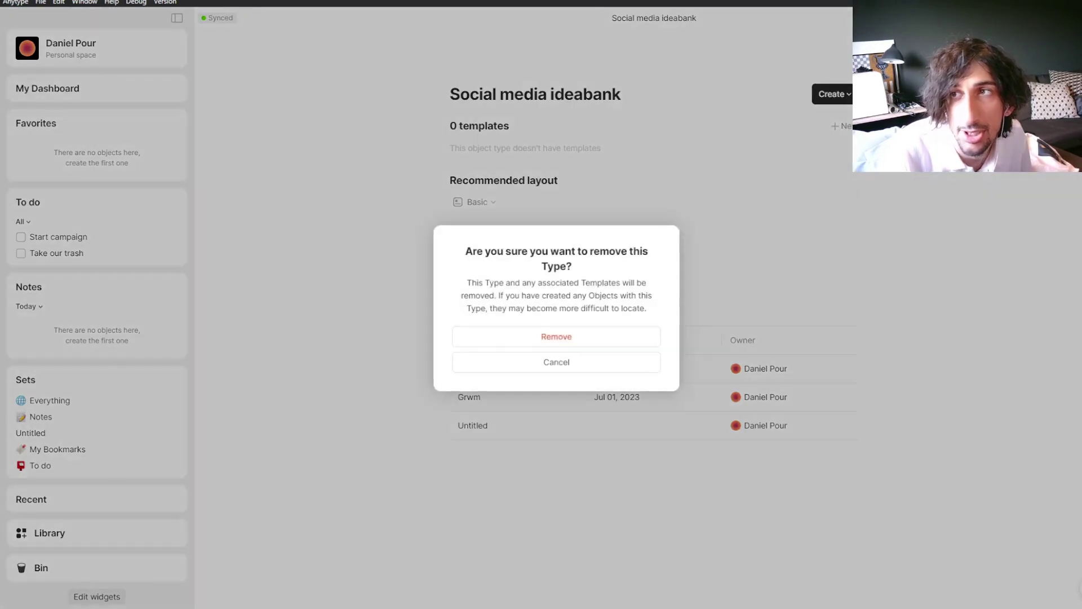
left_click(602, 333)
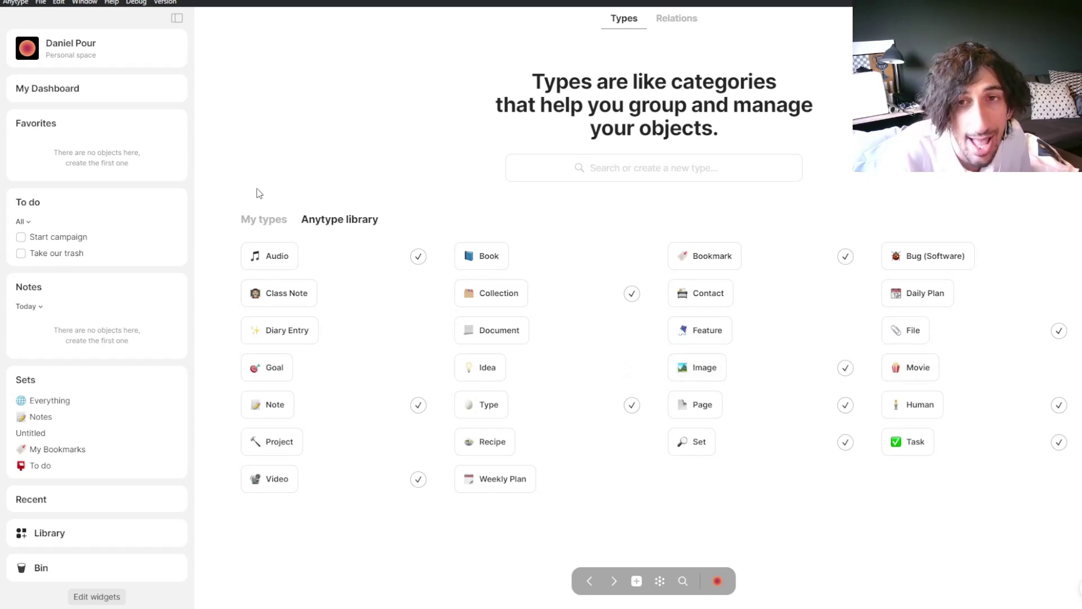
Step: Check My types and Relations for the removed type, then return to My Dashboard
left_click(261, 221)
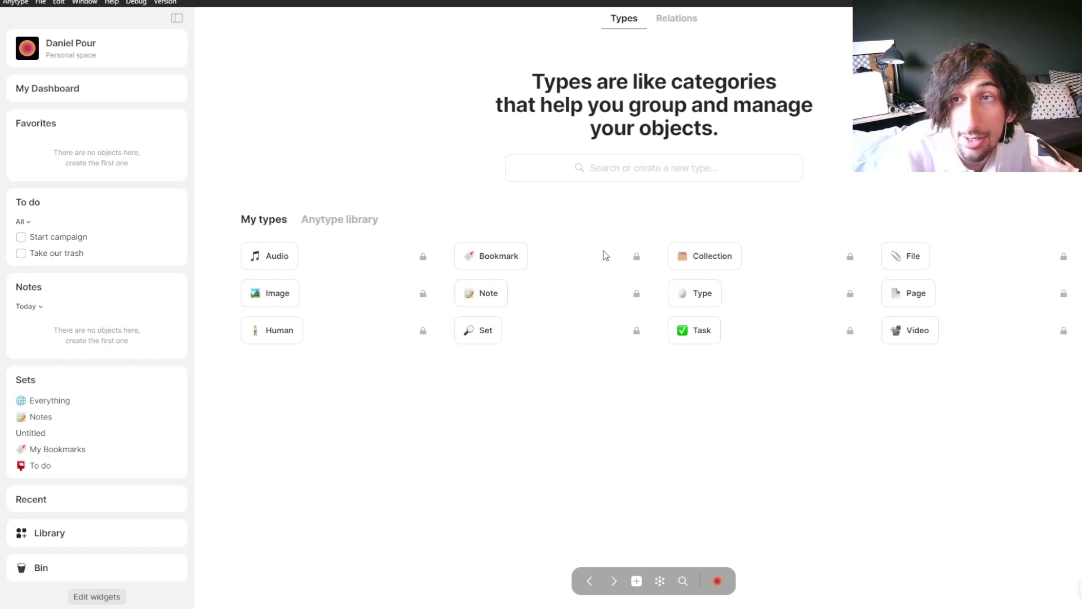
left_click(686, 20)
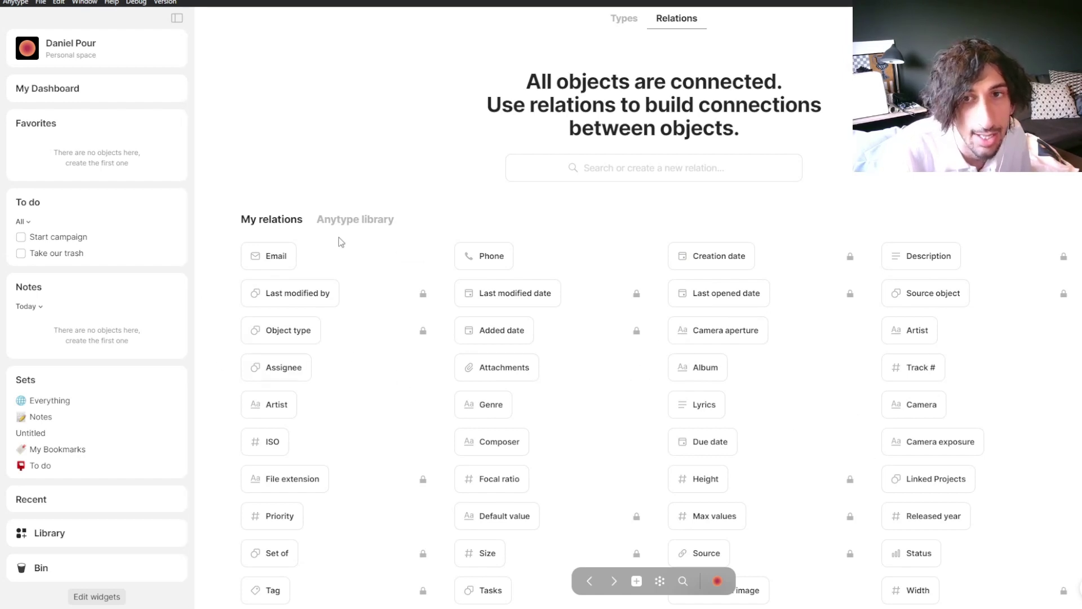
left_click(57, 93)
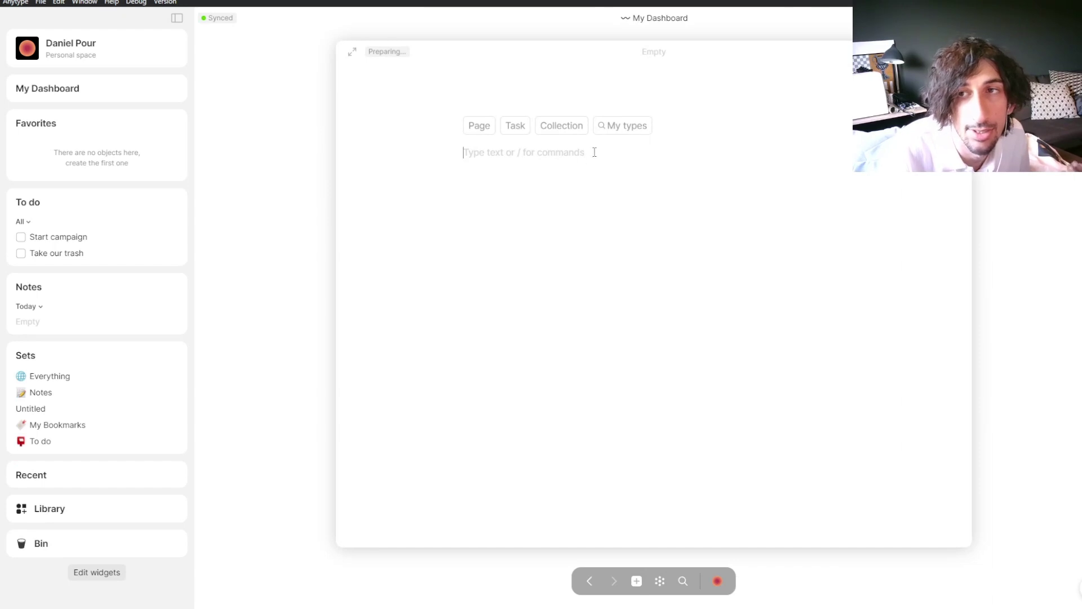
Step: Turn the new object into a 'social media ideas' set titled 'Social media idea bank' and add a row
left_click(619, 127)
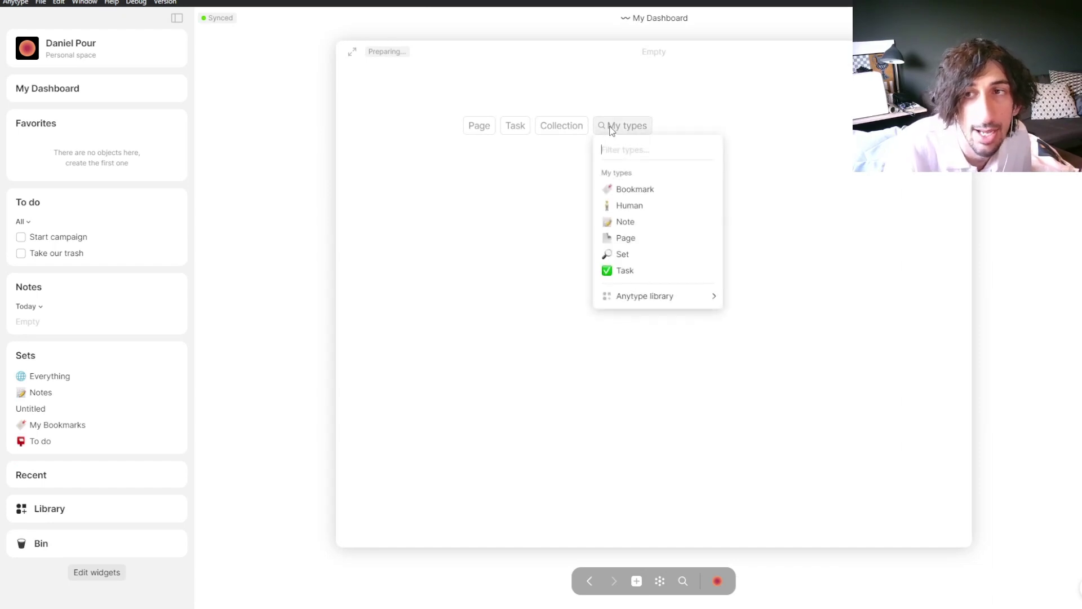
left_click(616, 256)
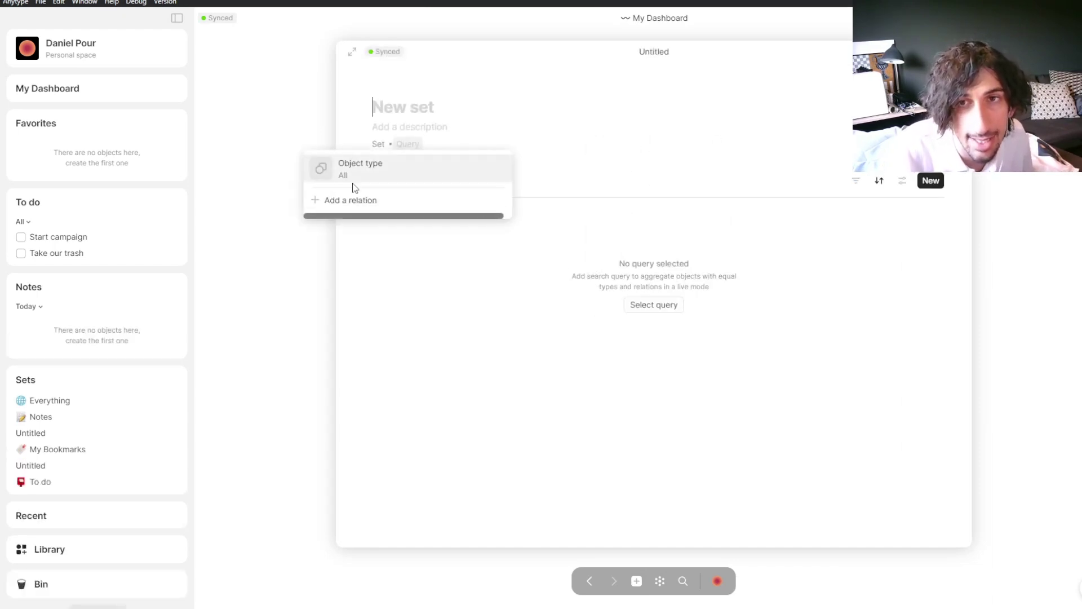
left_click(354, 176)
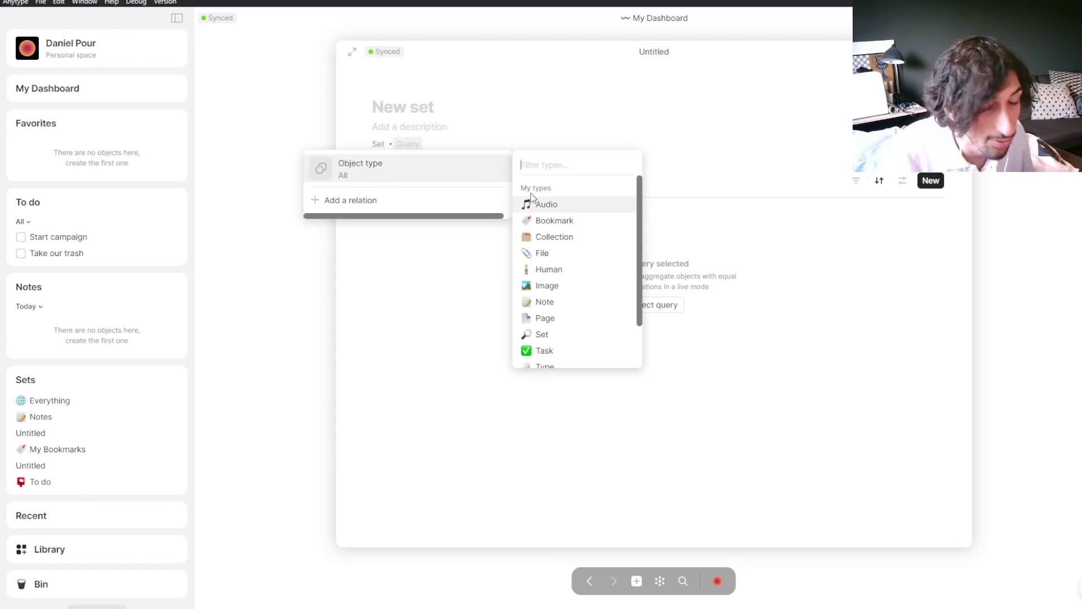
type("social medi")
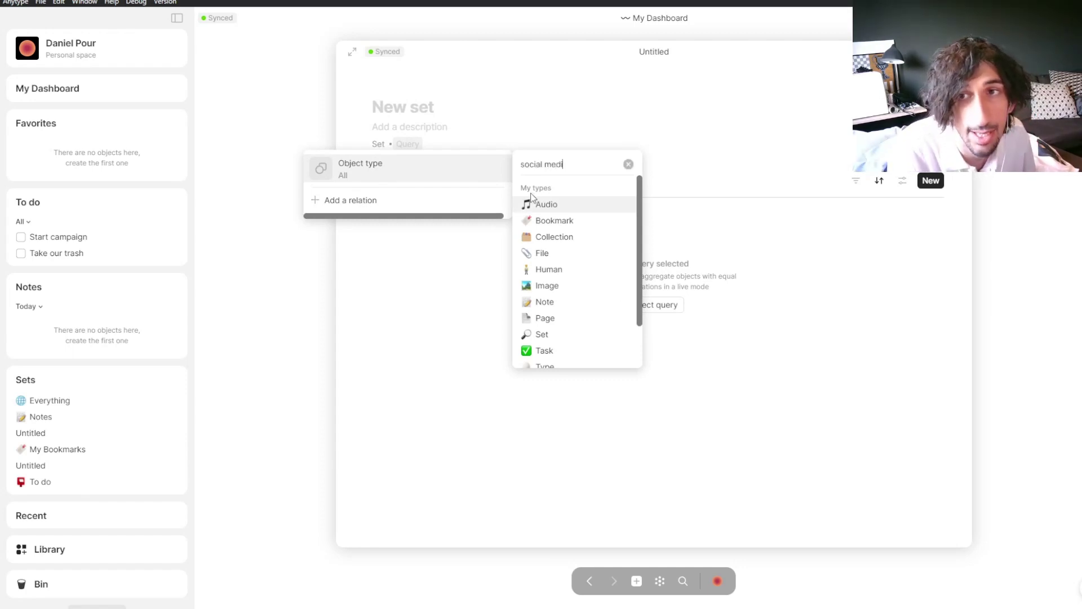
type("a ideas")
key("Return")
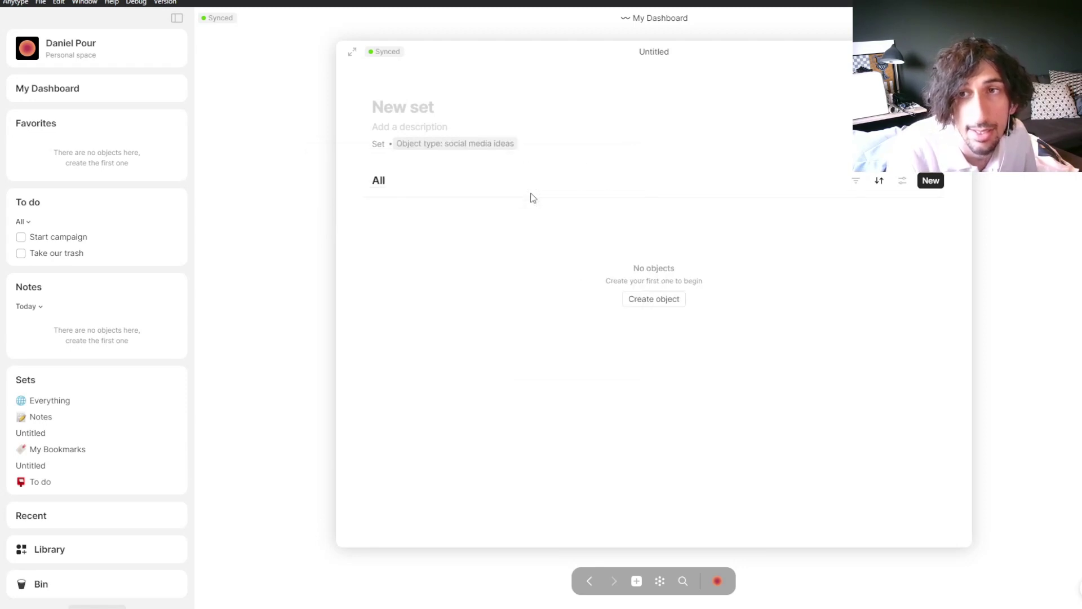
left_click(423, 107)
type("S")
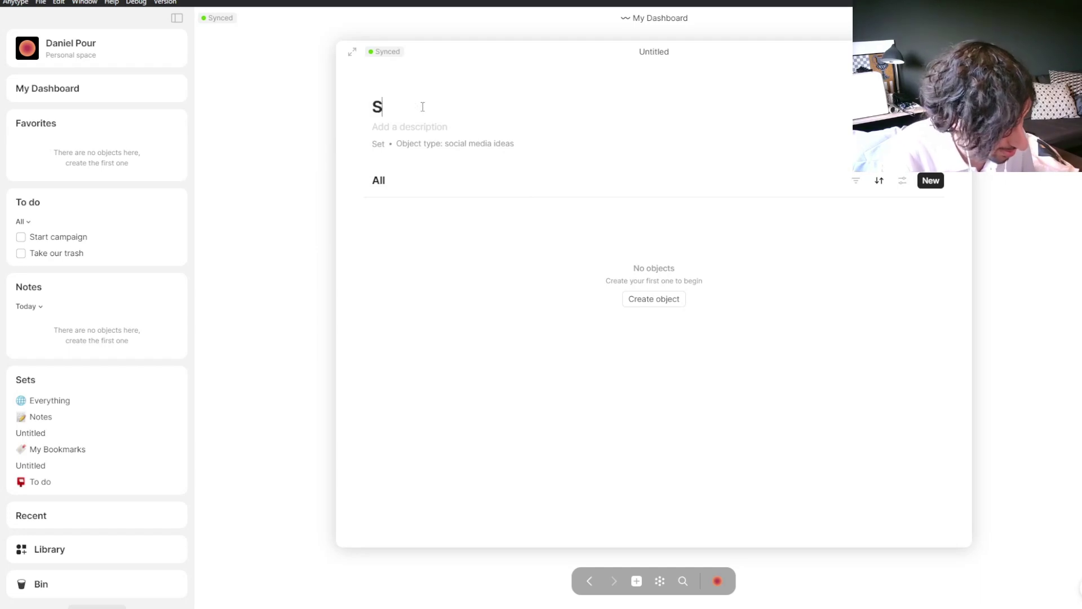
type("ocial media ")
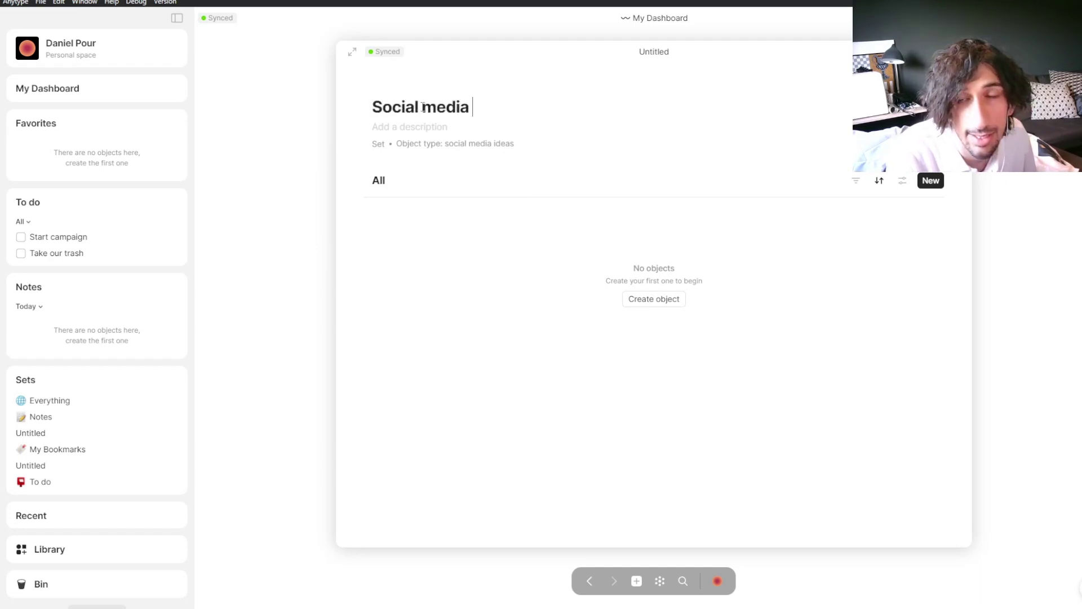
type("idea bank")
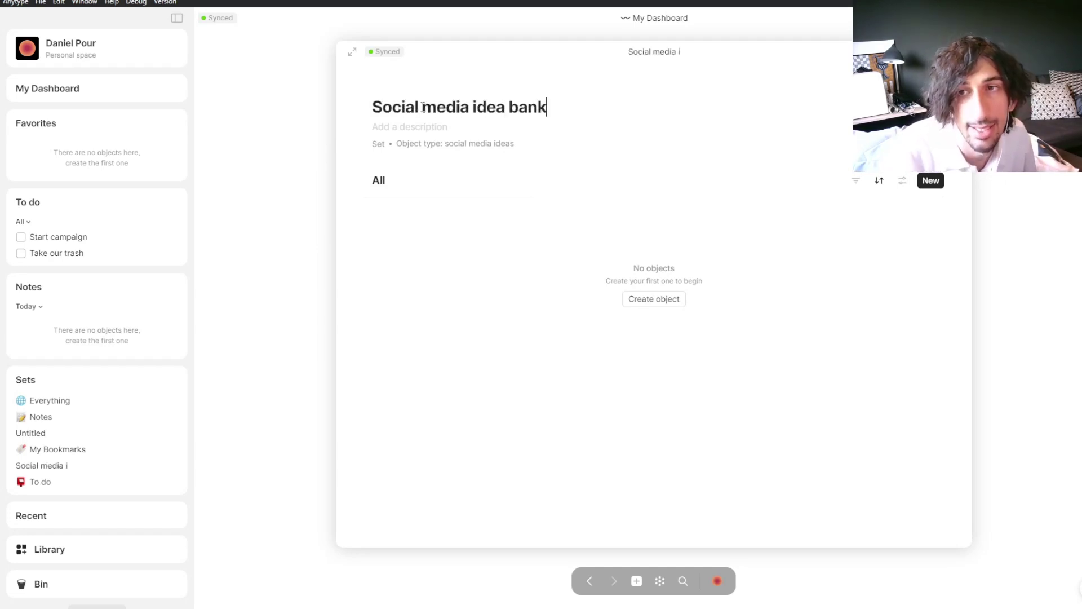
left_click(648, 301)
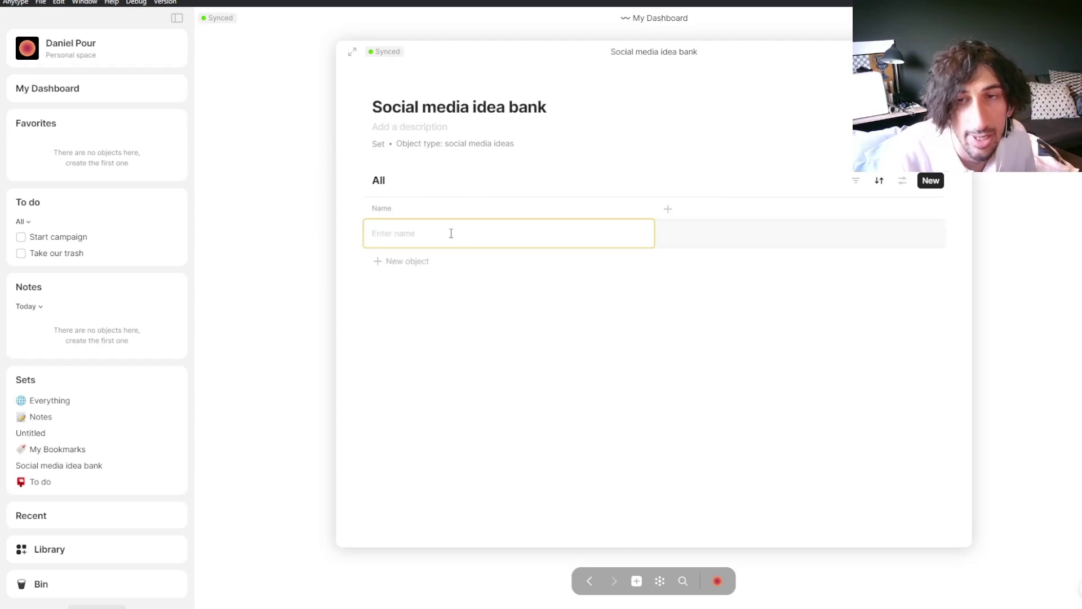
Step: Name the new row 'Antype tutorial', correcting the misspelled ending
type("A")
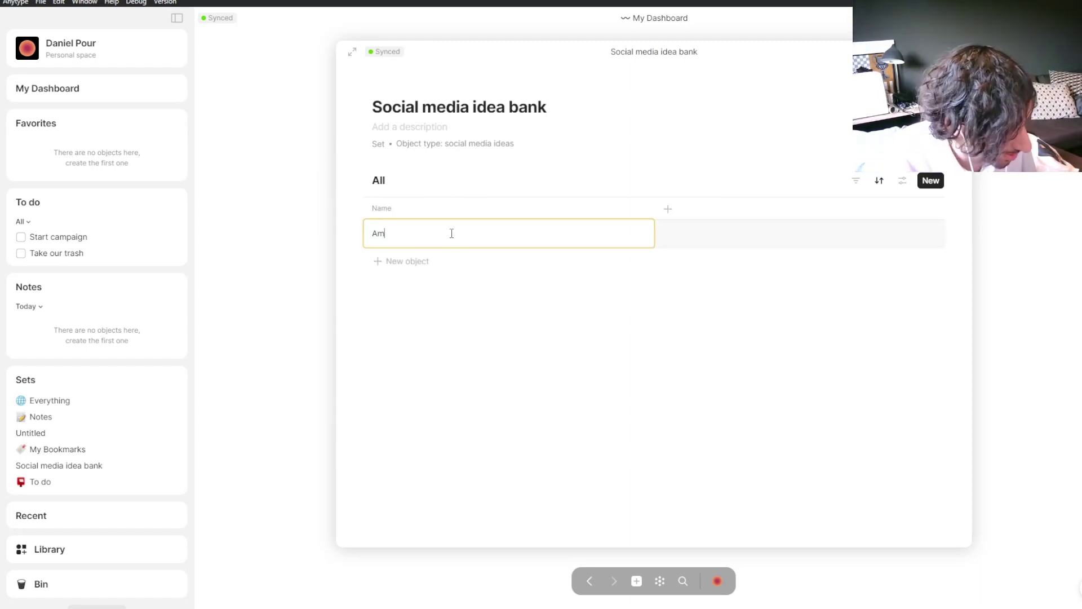
type("ntyp")
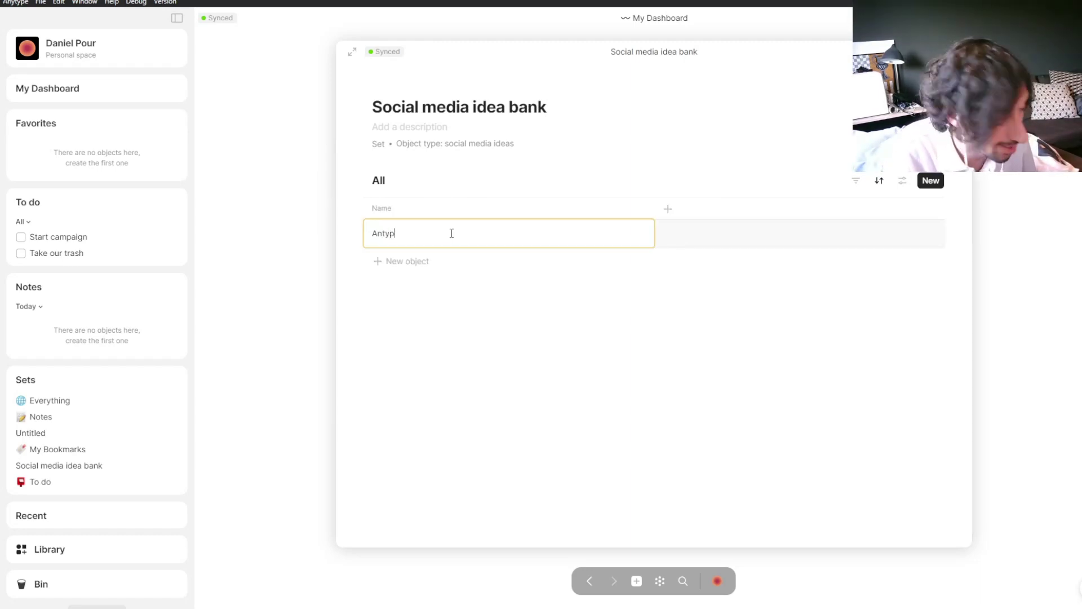
type("e tutorila")
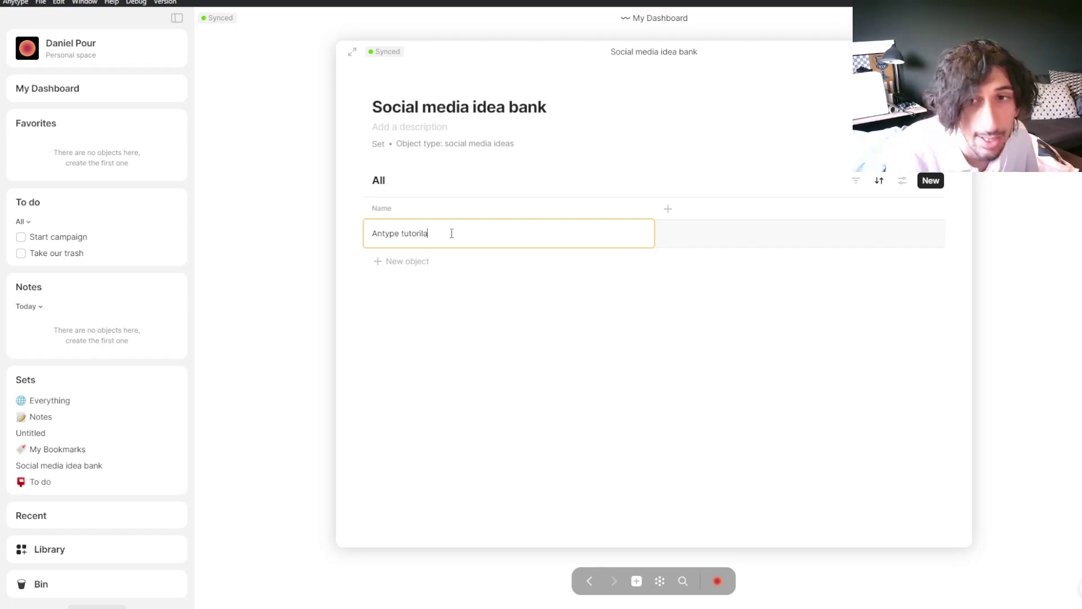
key("BackSpace")
key("BackSpace")
type("al")
key("Return")
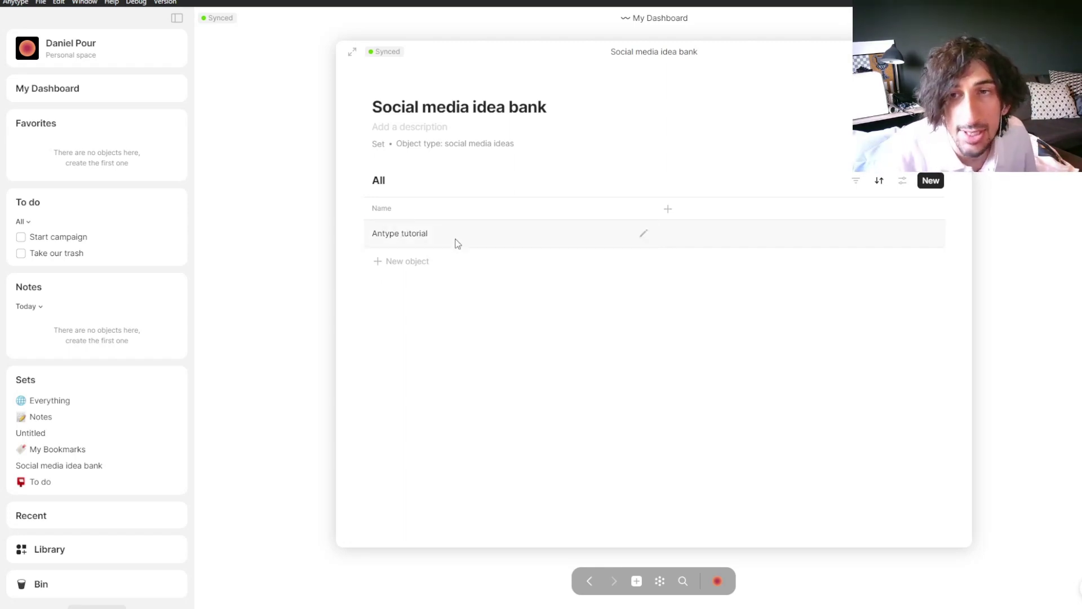
Step: Open the Antype tutorial idea as its own full page
left_click(449, 234)
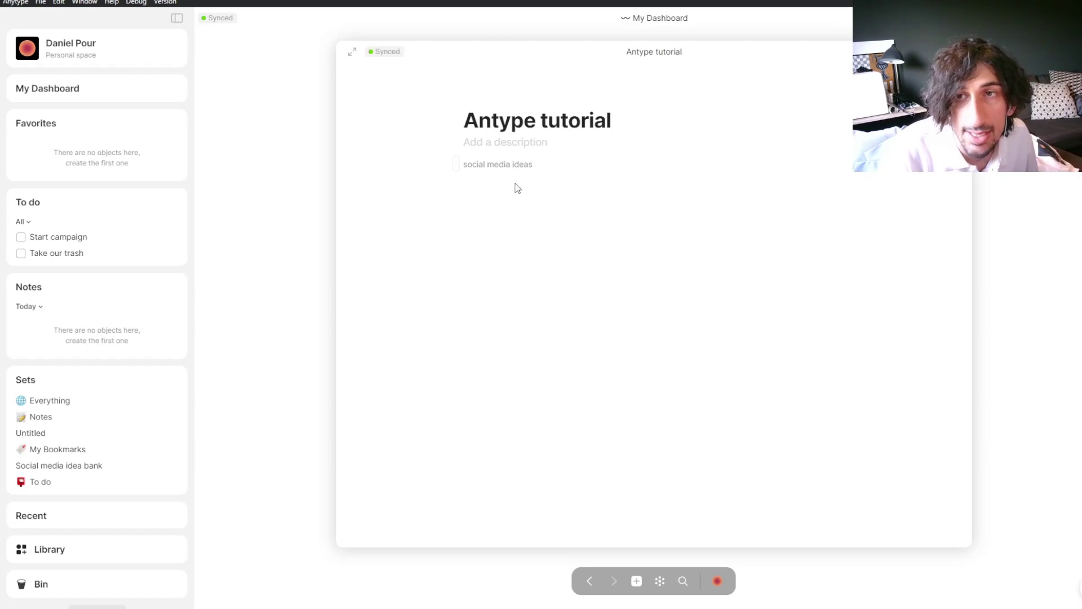
left_click(489, 201)
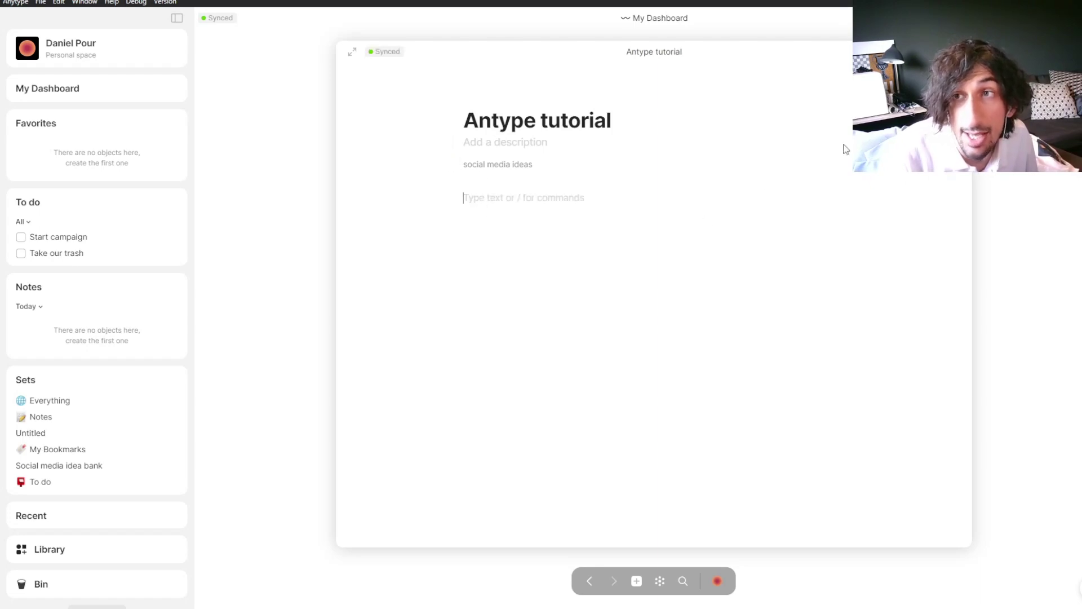
double_click(261, 2)
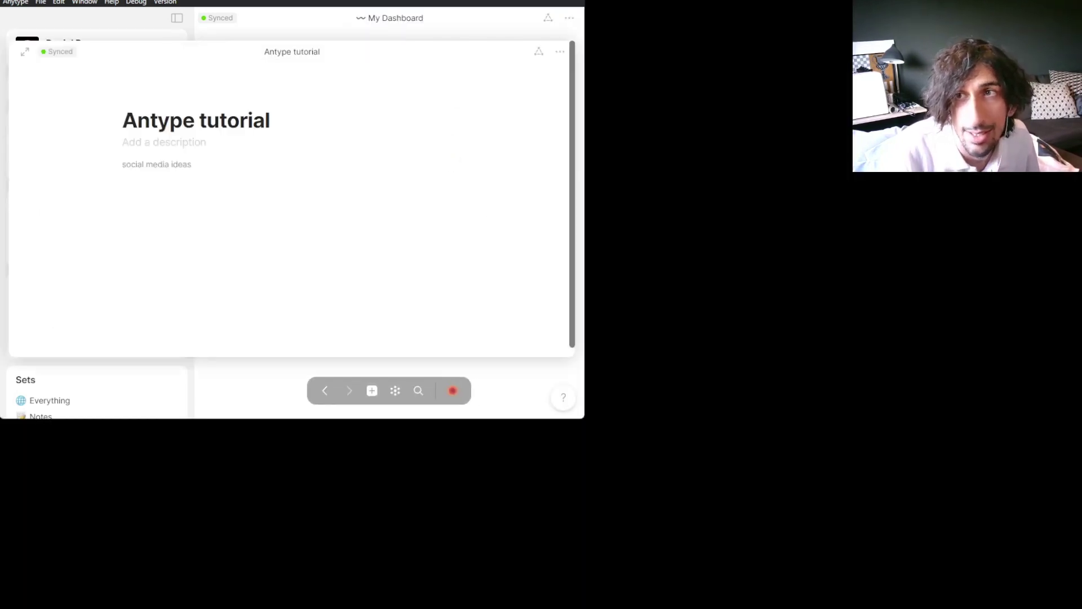
double_click(261, 2)
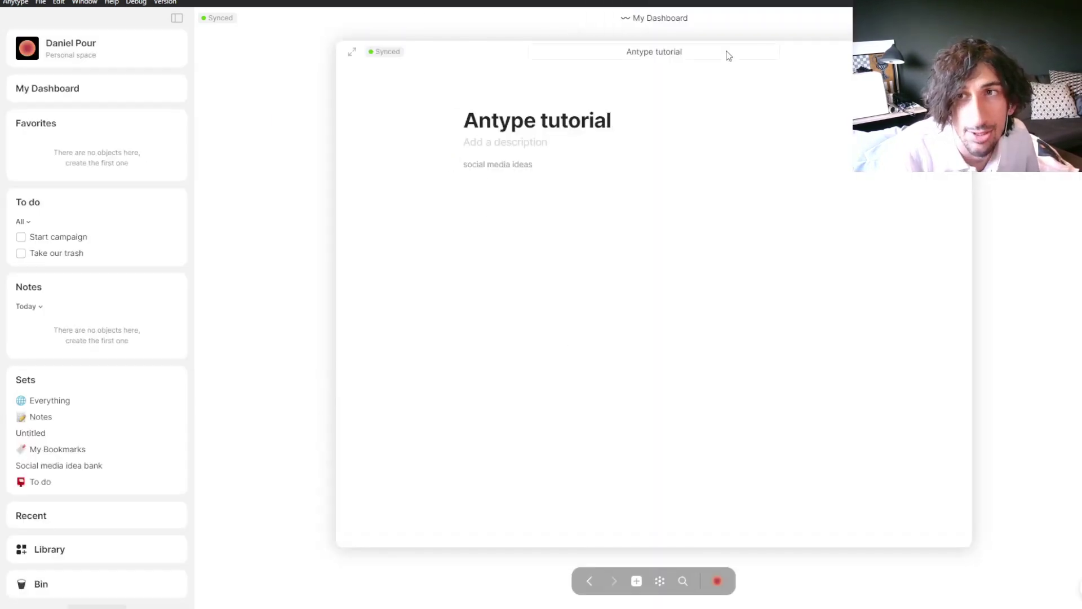
left_click(354, 54)
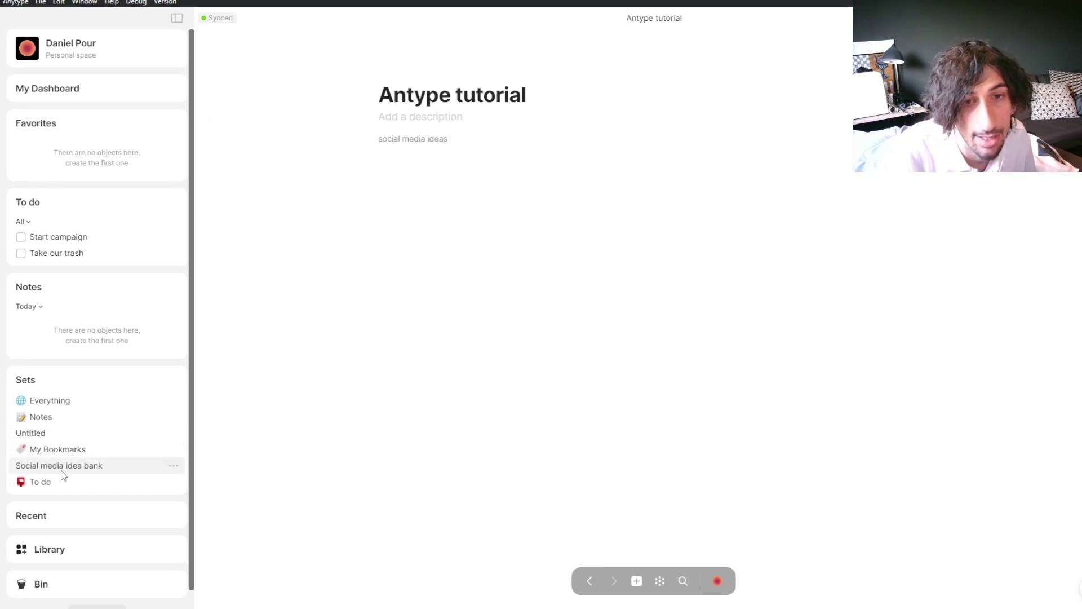
Step: Move the empty Untitled set to the bin and return to Social media idea bank
left_click(89, 465)
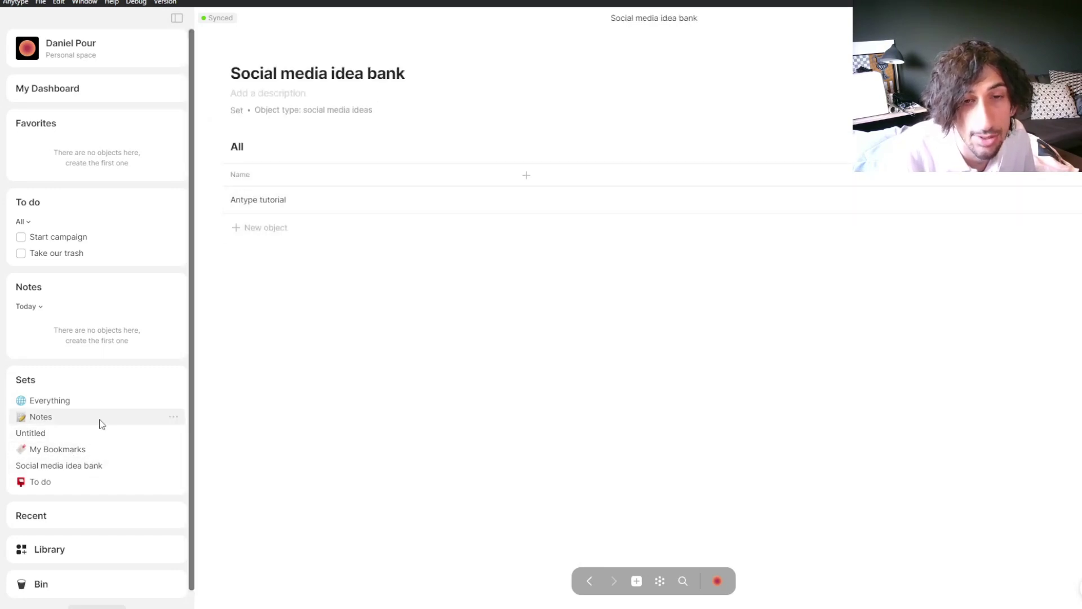
left_click(68, 437)
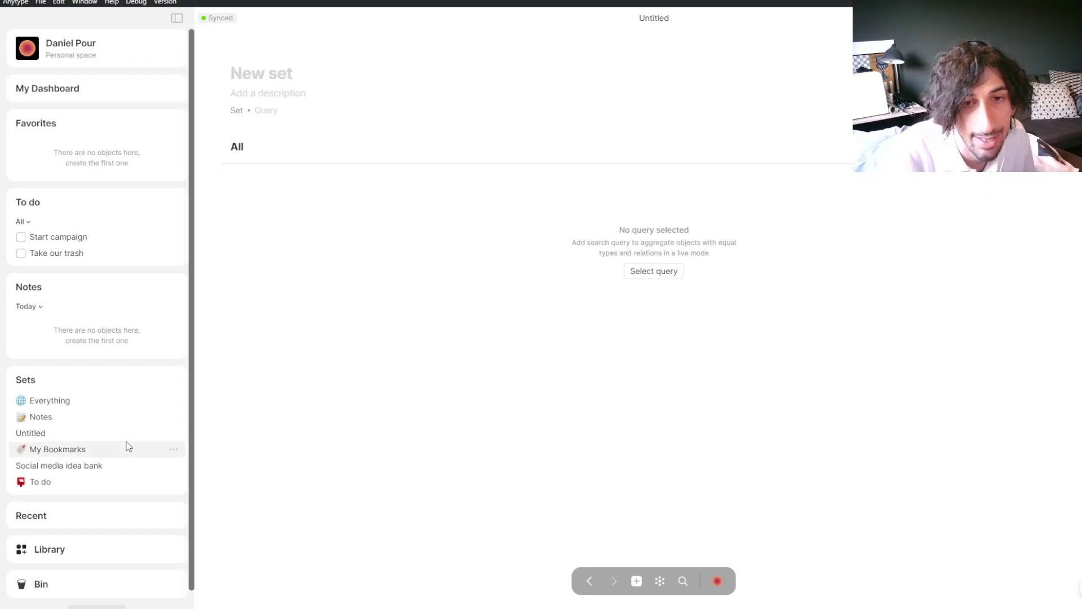
left_click(175, 434)
left_click(234, 463)
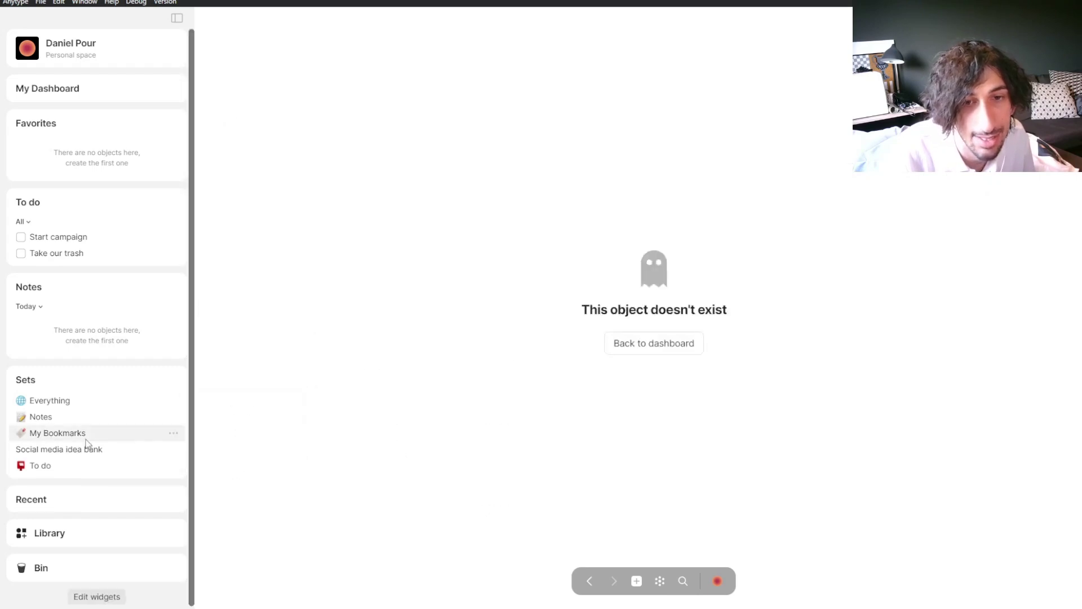
left_click(89, 451)
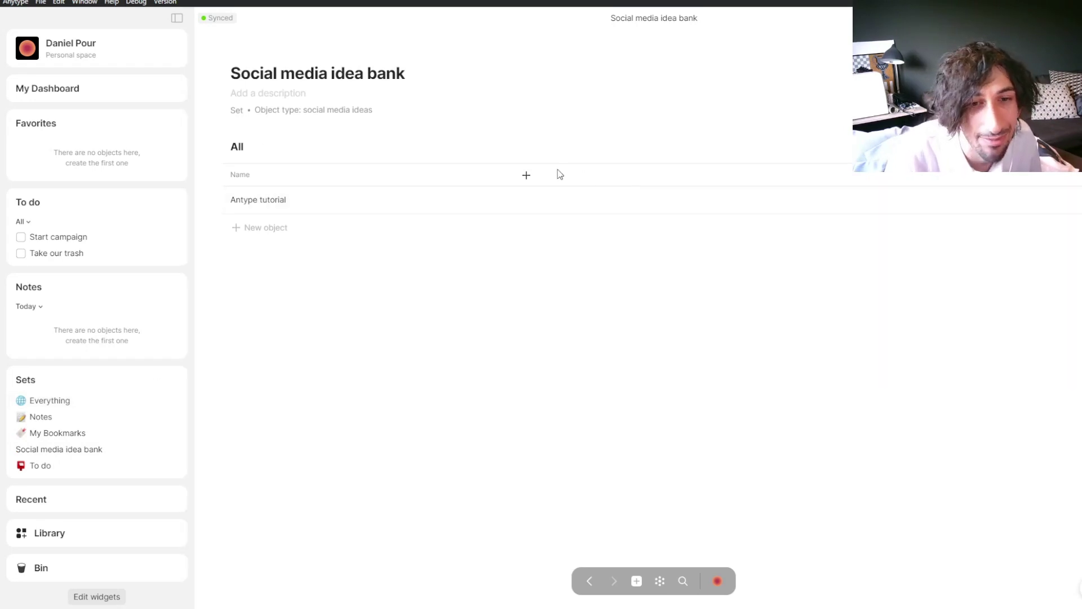
Step: Add a Tag-type column named 'Tag for social media' to the table
left_click(527, 176)
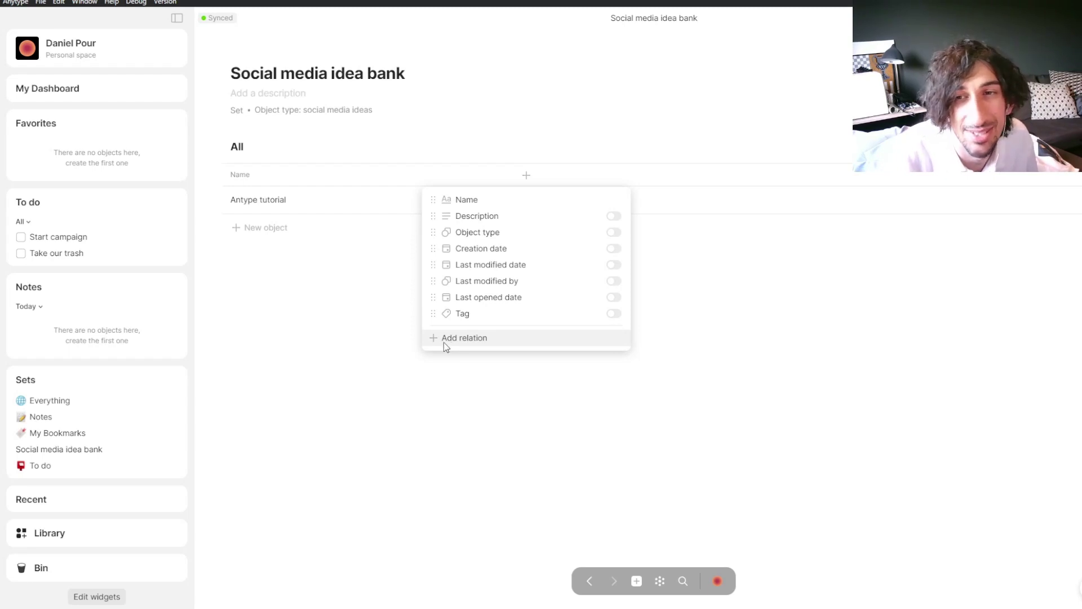
left_click(477, 341)
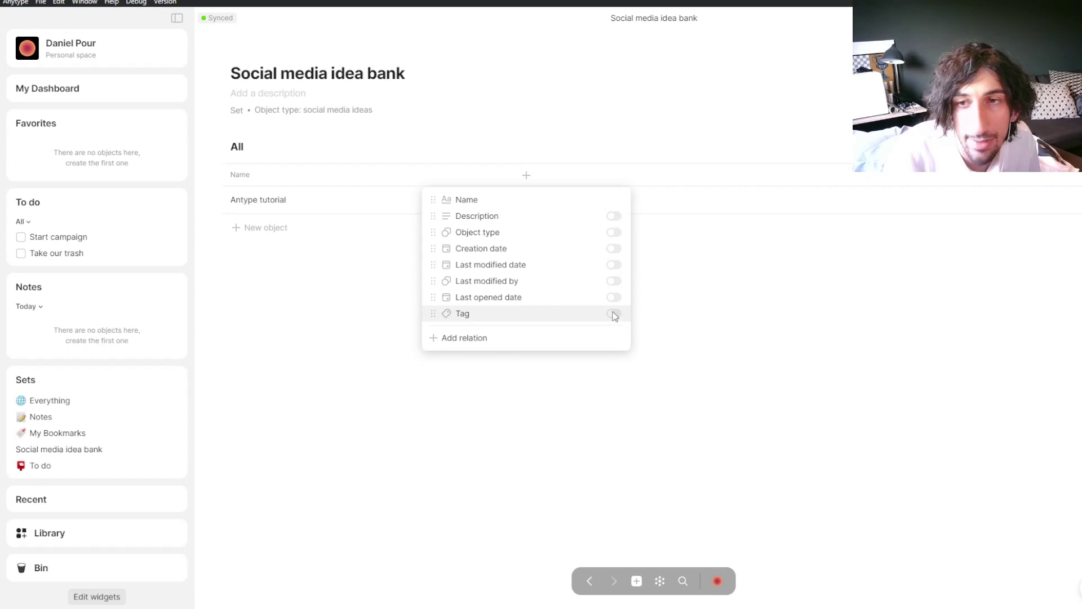
mouse_move(564, 336)
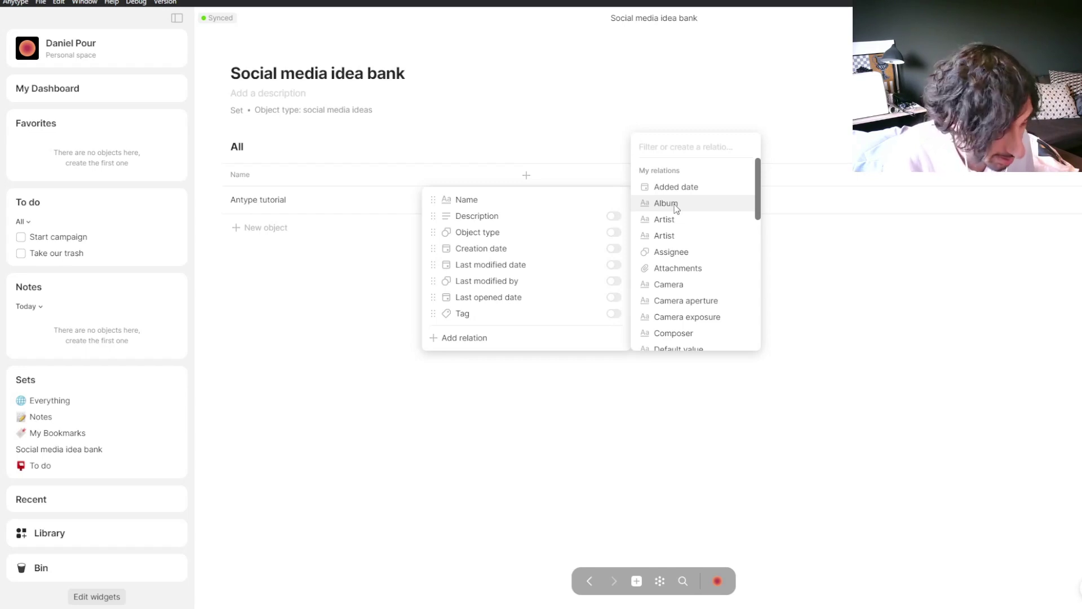
type("Tag")
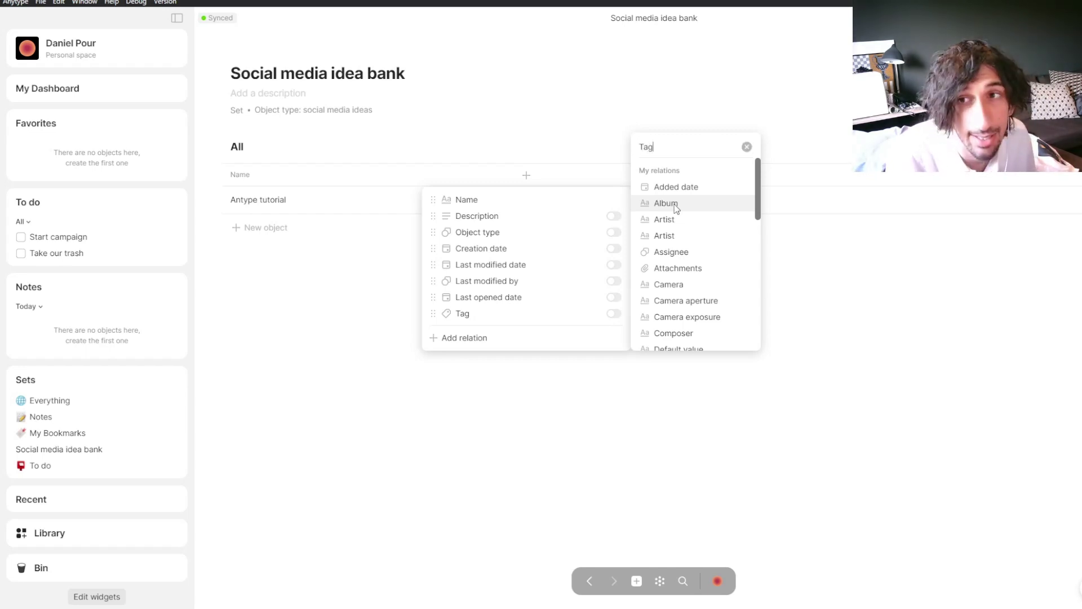
type(" for social media")
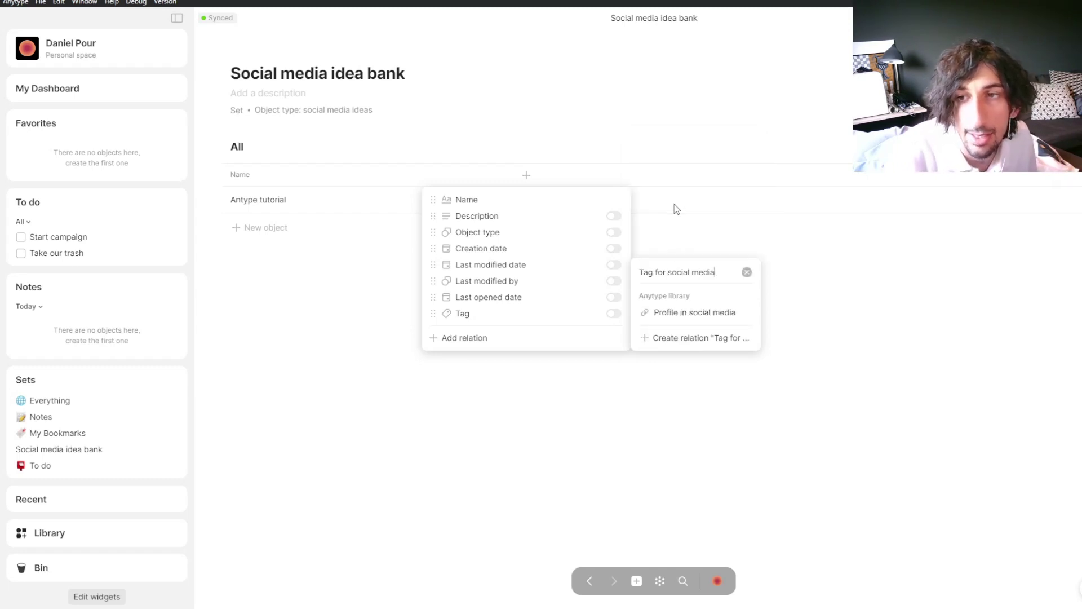
left_click(695, 340)
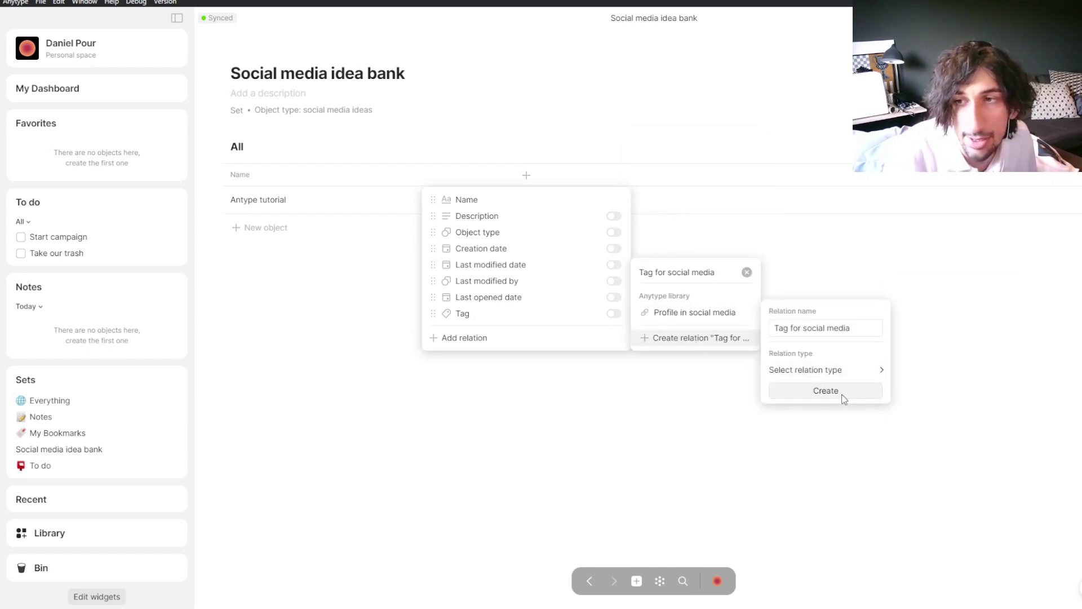
mouse_move(856, 370)
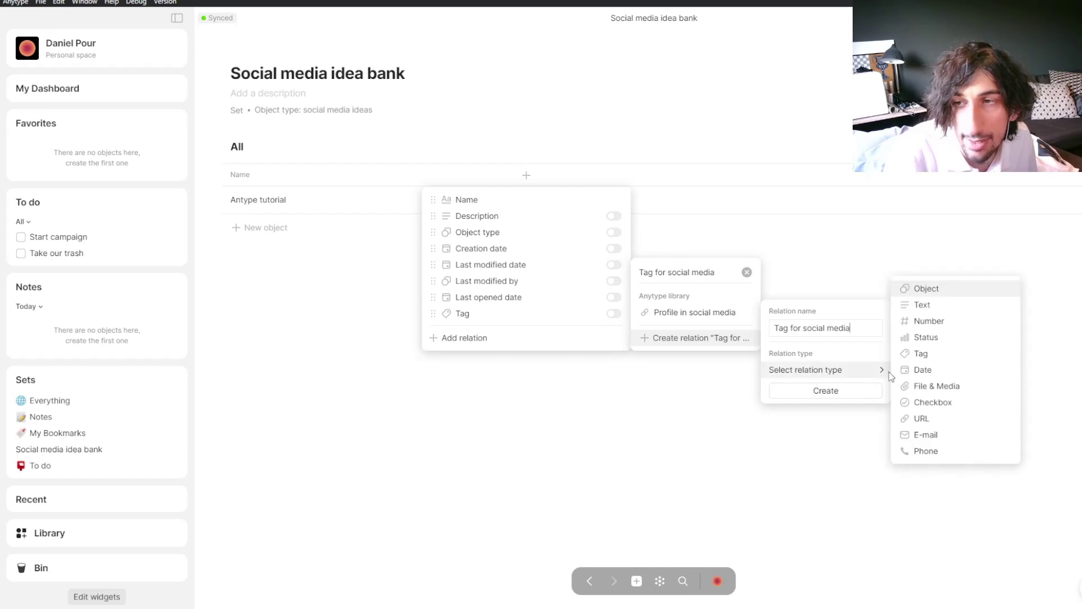
left_click(934, 353)
left_click(850, 391)
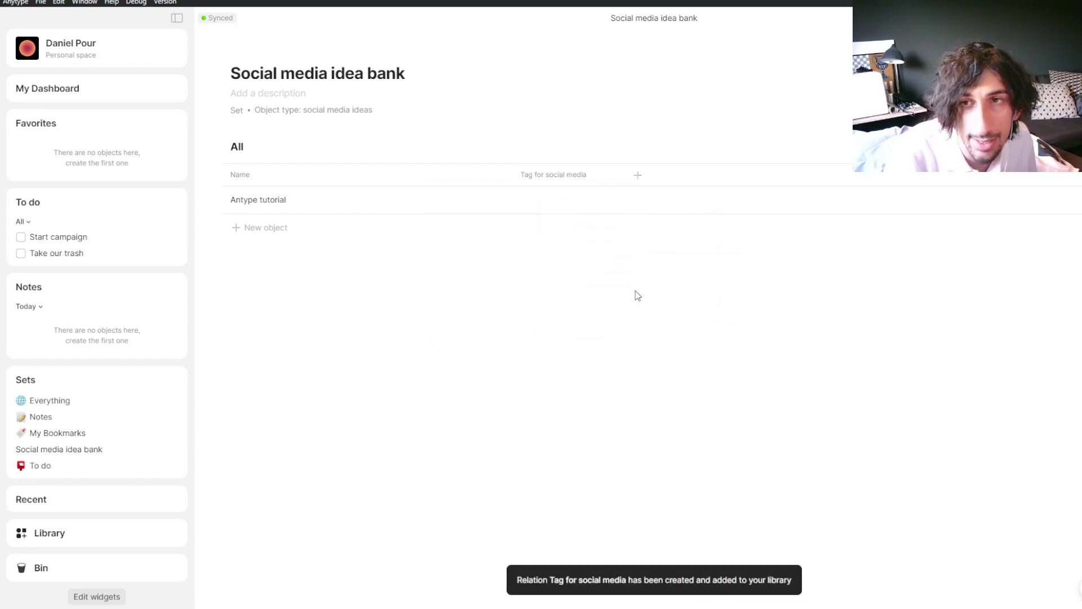
Step: Tag the Antype tutorial row with a new 'Person' tag and Secamore
left_click(551, 202)
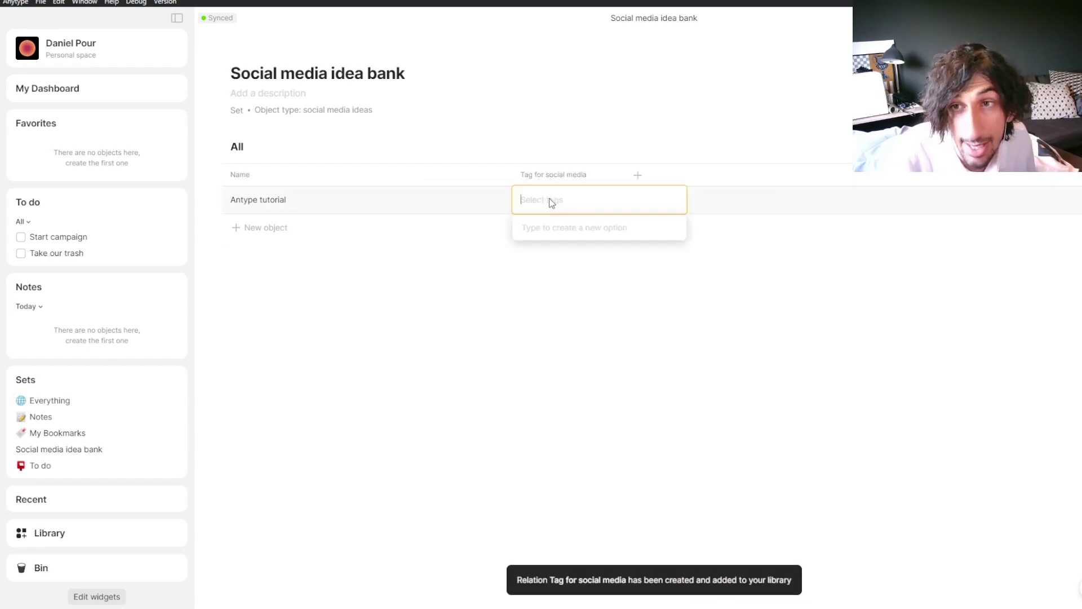
type("Person")
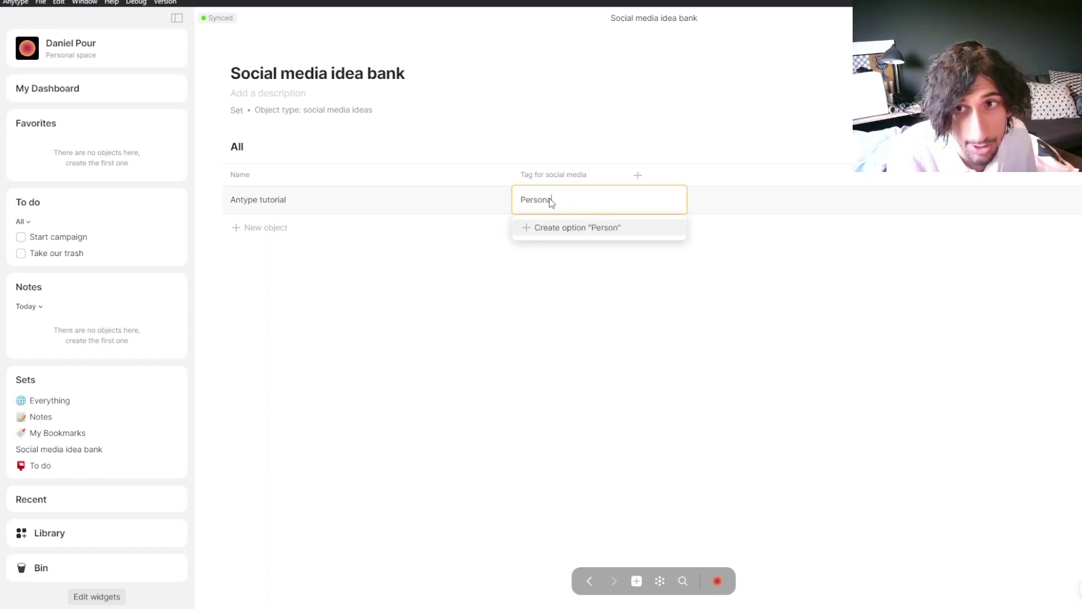
key("Return")
type("Secamore")
key("Return")
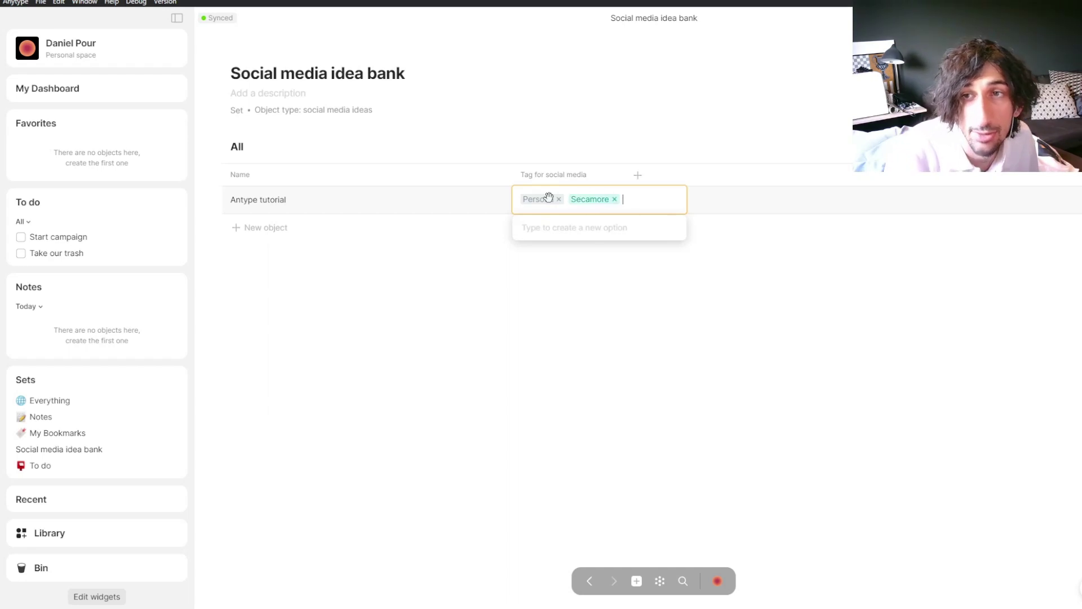
left_click(560, 145)
left_click(568, 202)
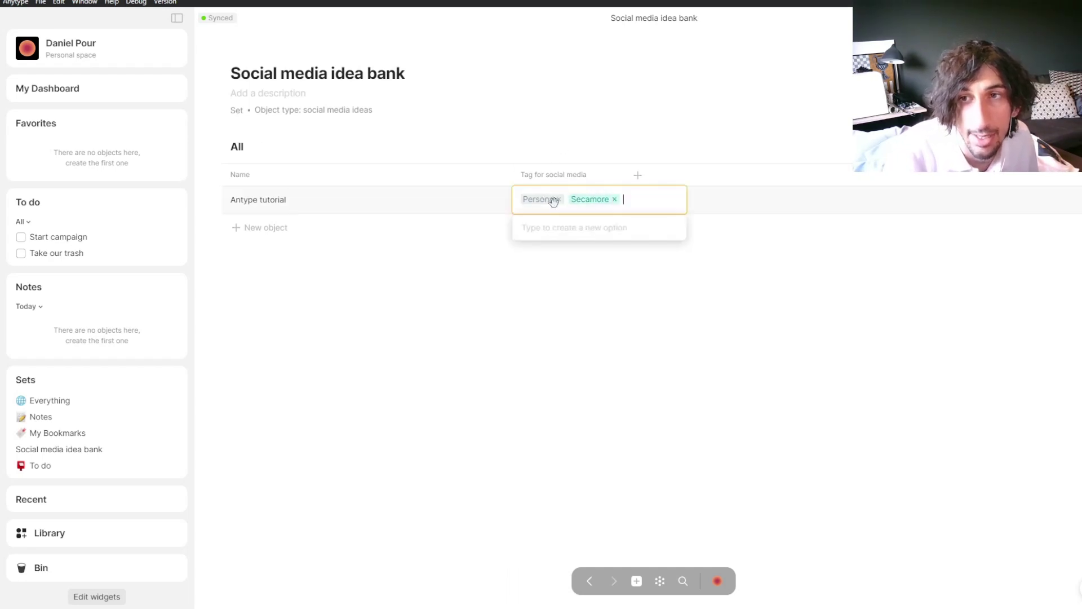
left_click(585, 171)
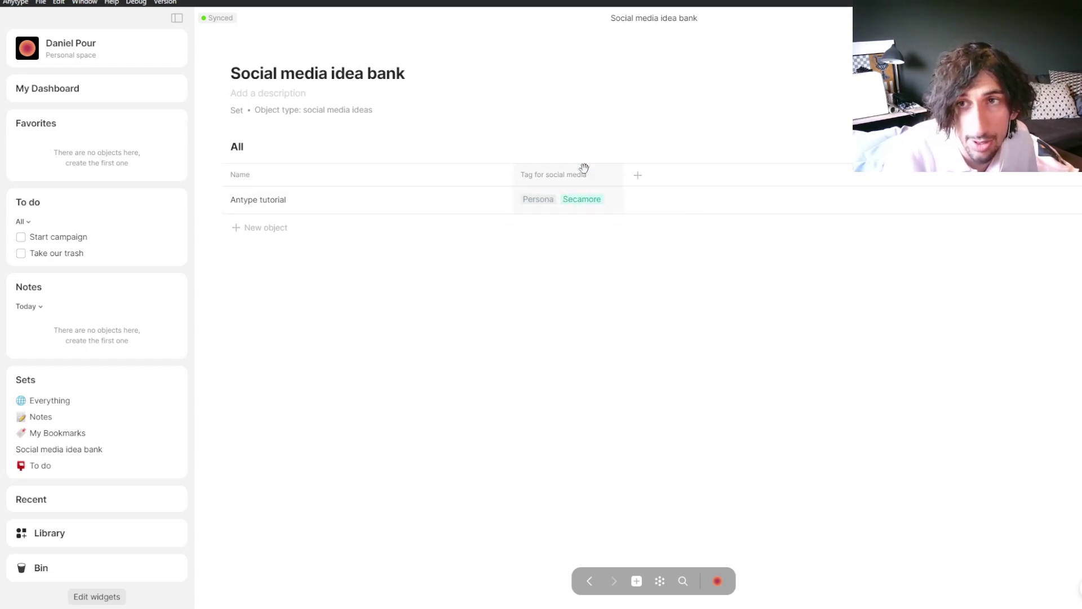
left_click(584, 170)
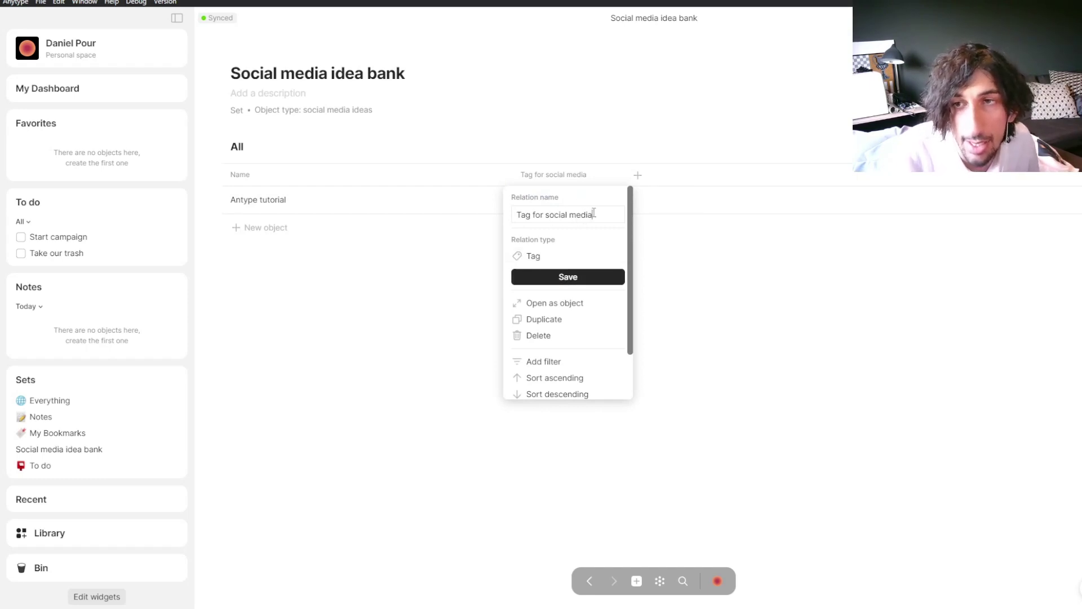
left_click(586, 157)
Step: Remove the misspelled tag from the row and rename that tag option to Personal
left_click(539, 207)
left_click(560, 197)
left_click(675, 228)
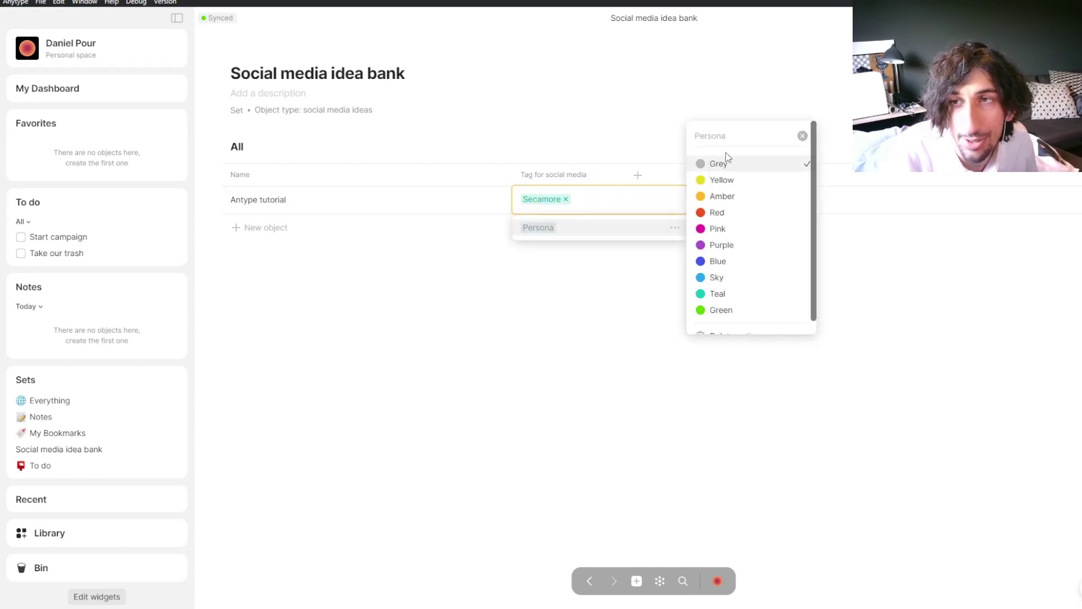
type("l")
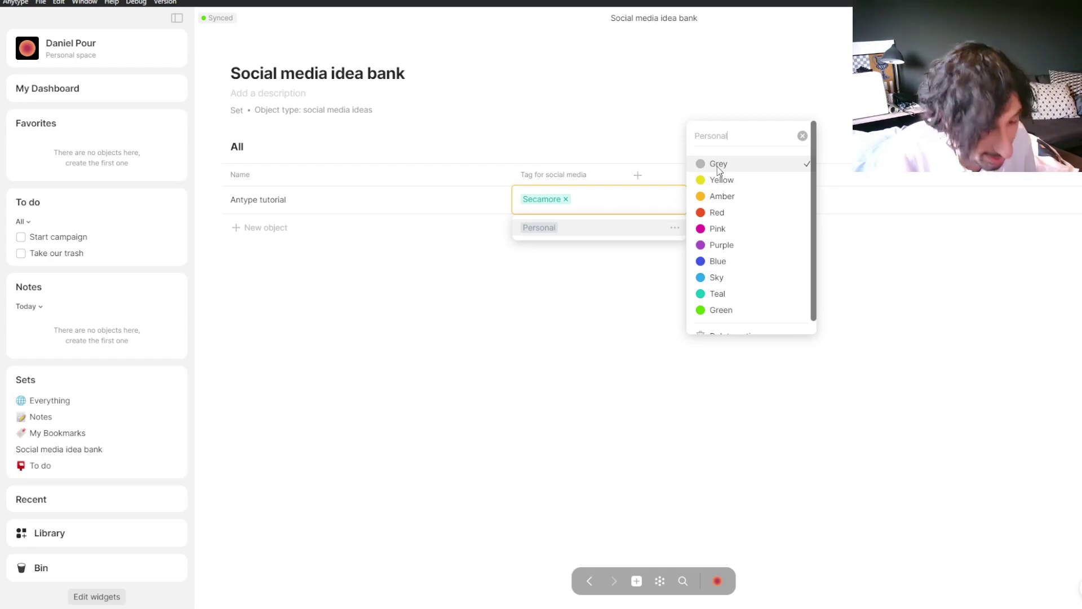
left_click(717, 163)
left_click(597, 121)
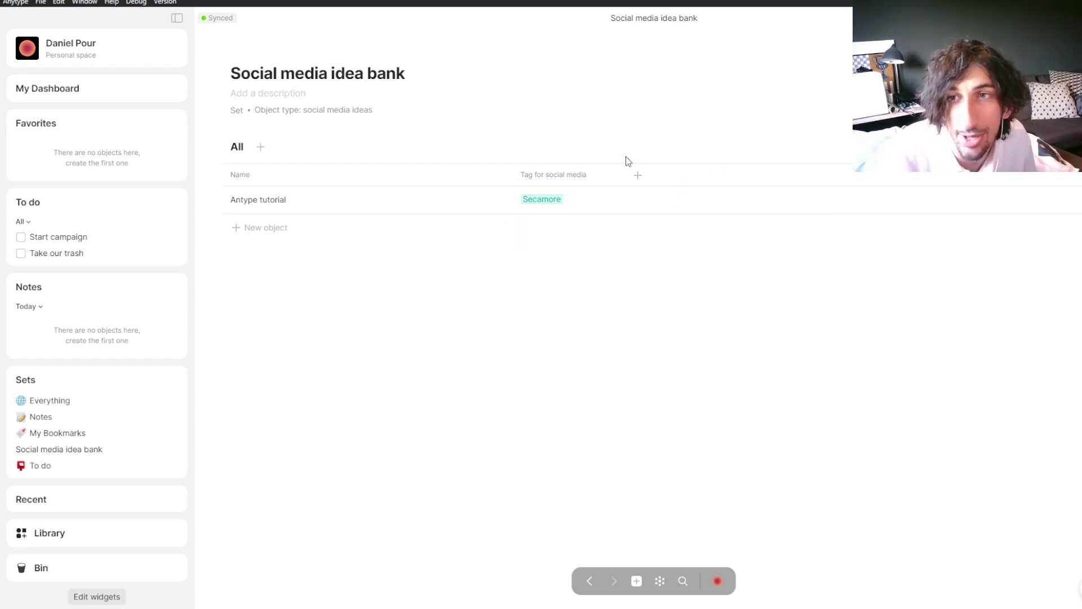
Step: Add the Personal tag to Antype tutorial alongside Secamore
left_click(569, 199)
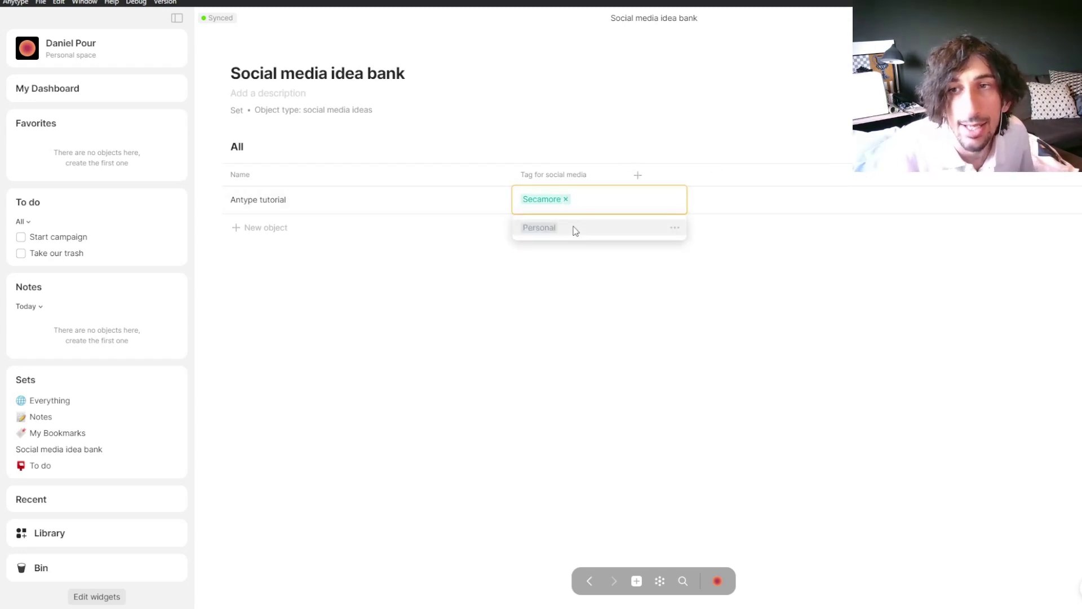
left_click(567, 151)
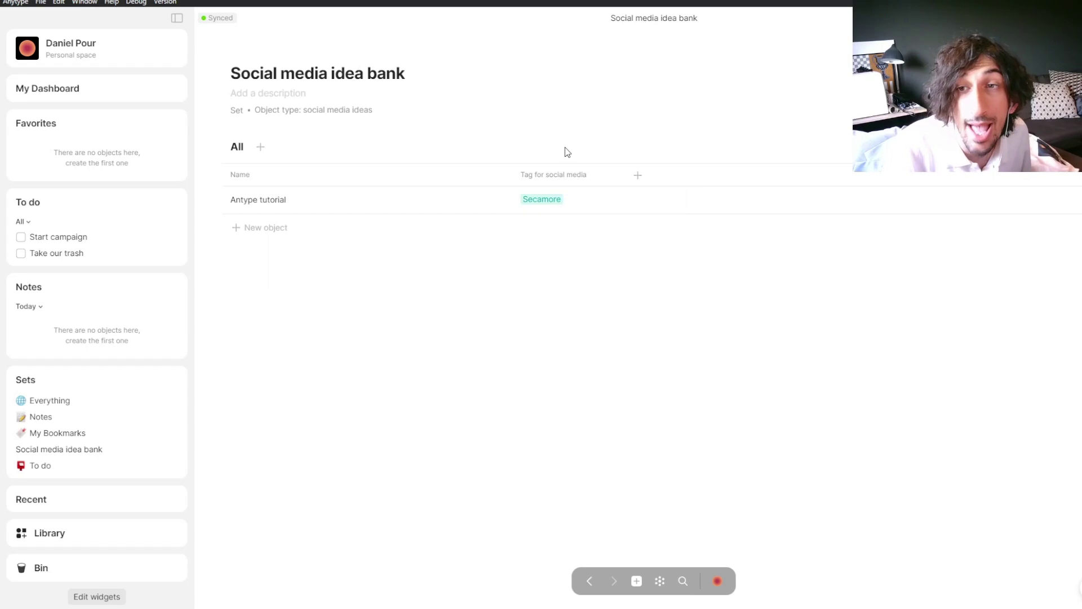
left_click(638, 175)
left_click(638, 175)
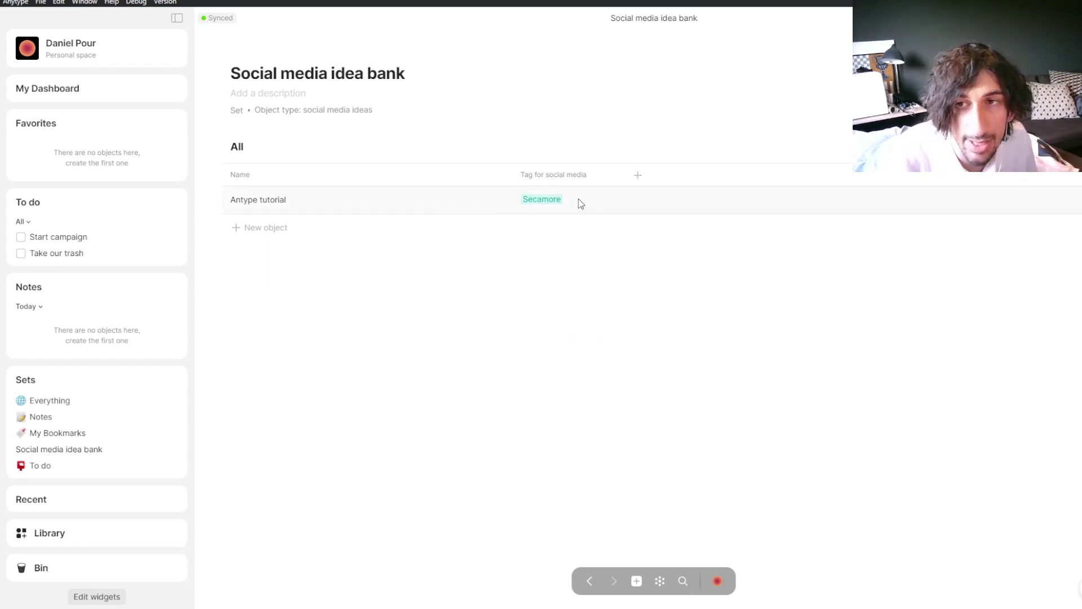
left_click(578, 199)
left_click(575, 228)
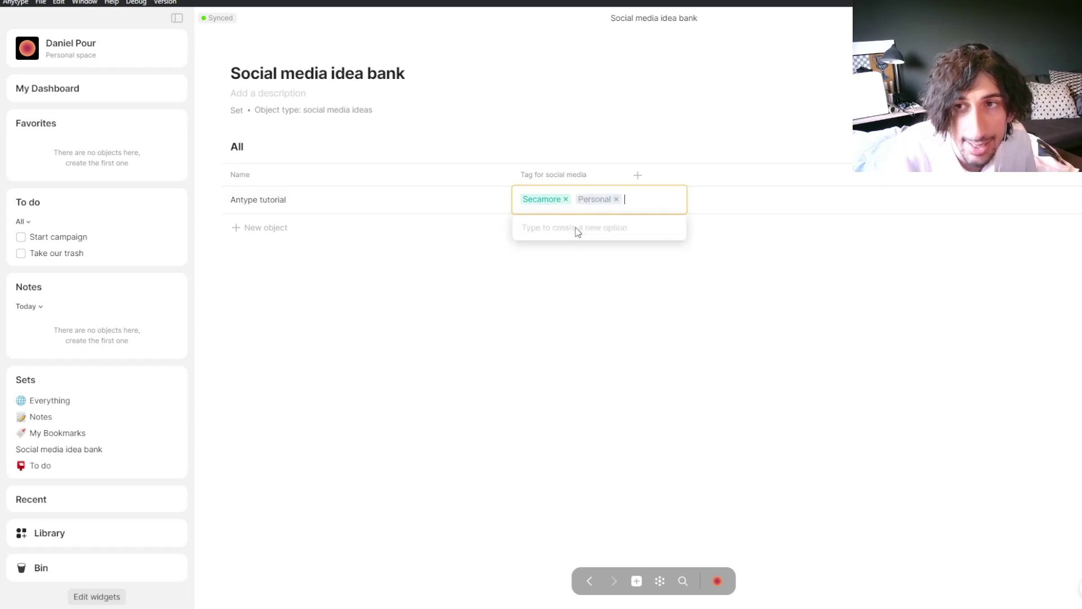
left_click(639, 175)
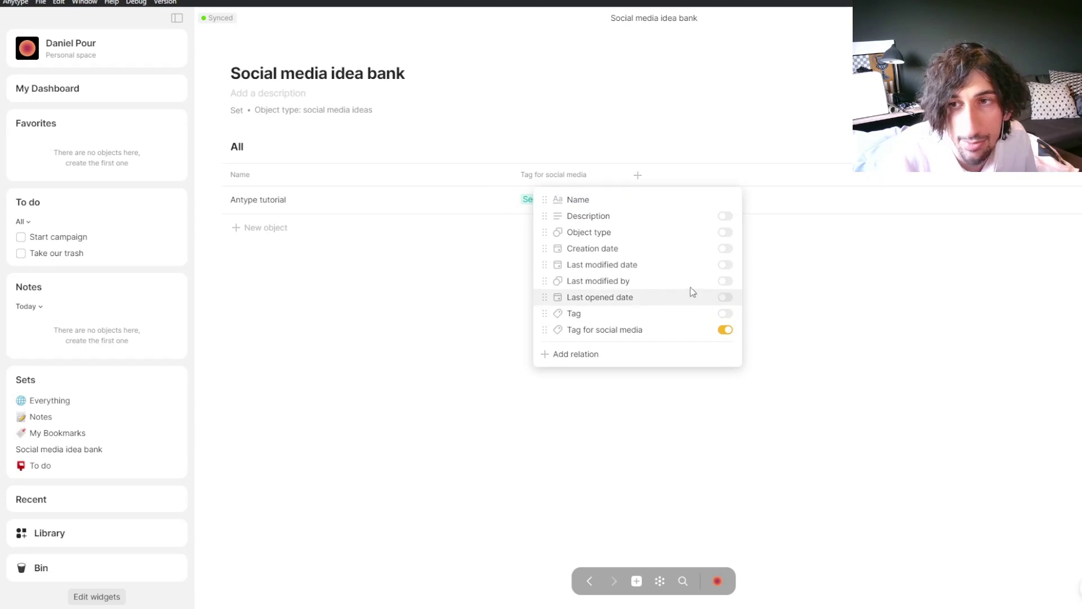
left_click(581, 355)
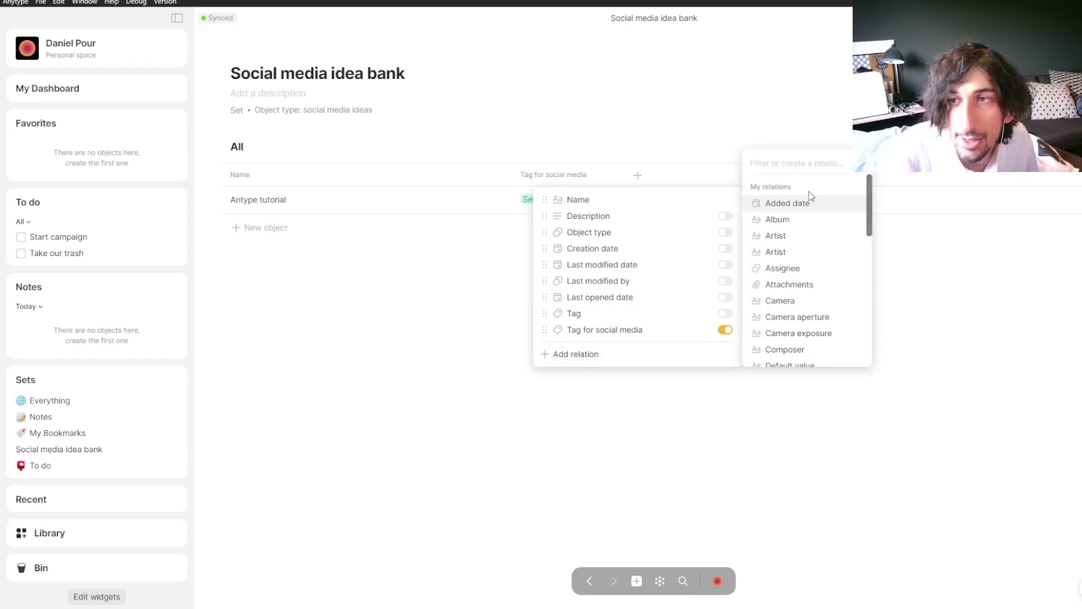
type("status")
left_click(795, 334)
left_click(794, 334)
left_click(672, 201)
left_click(677, 230)
left_click(681, 231)
left_click(679, 197)
left_click(676, 230)
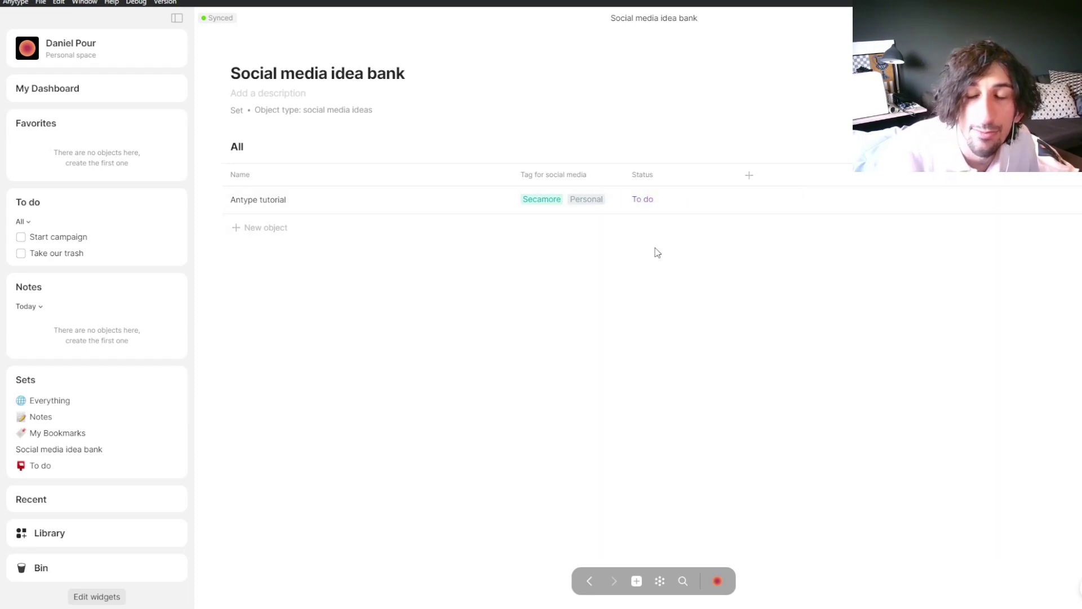
left_click(643, 201)
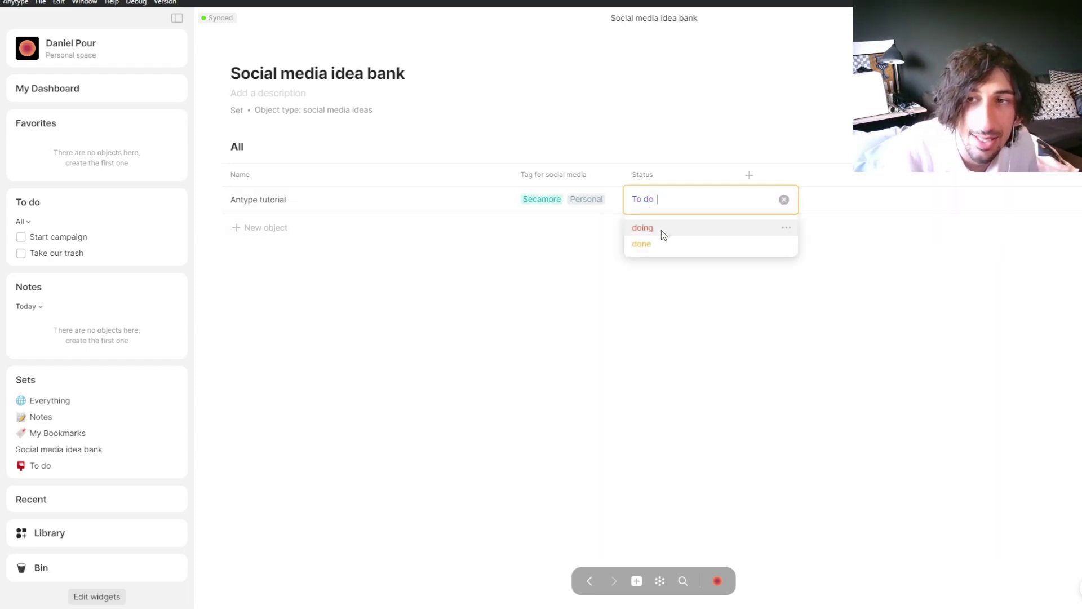
left_click(640, 152)
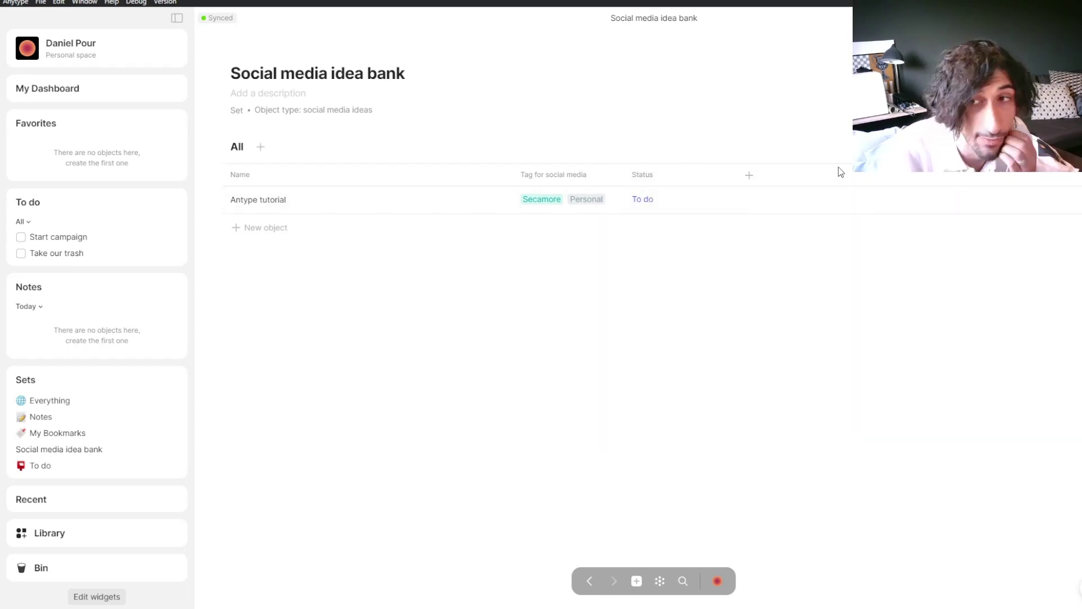
left_click(748, 176)
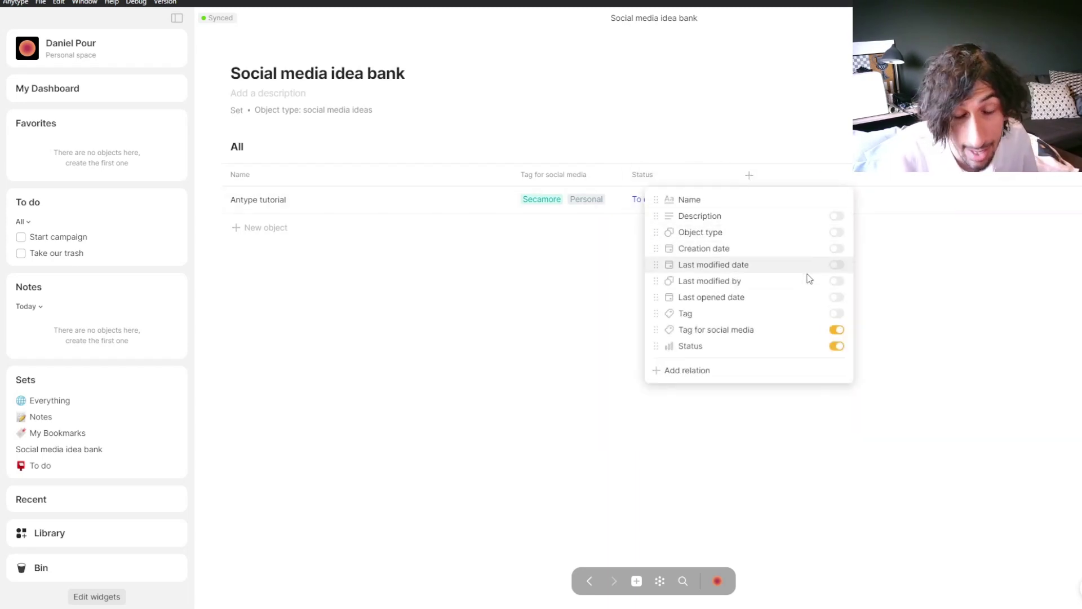
left_click(836, 345)
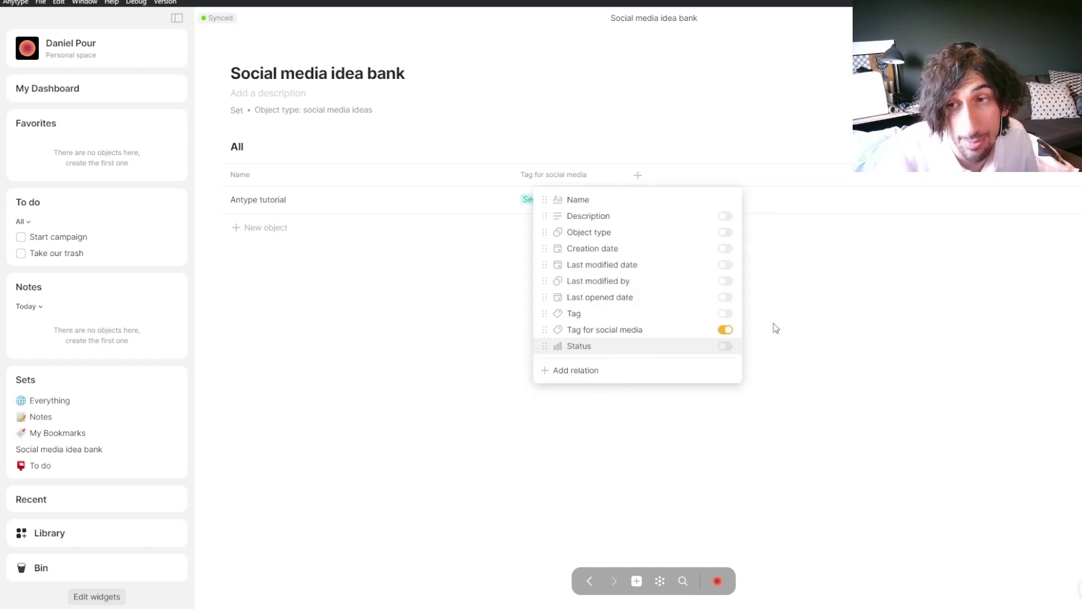
left_click(634, 140)
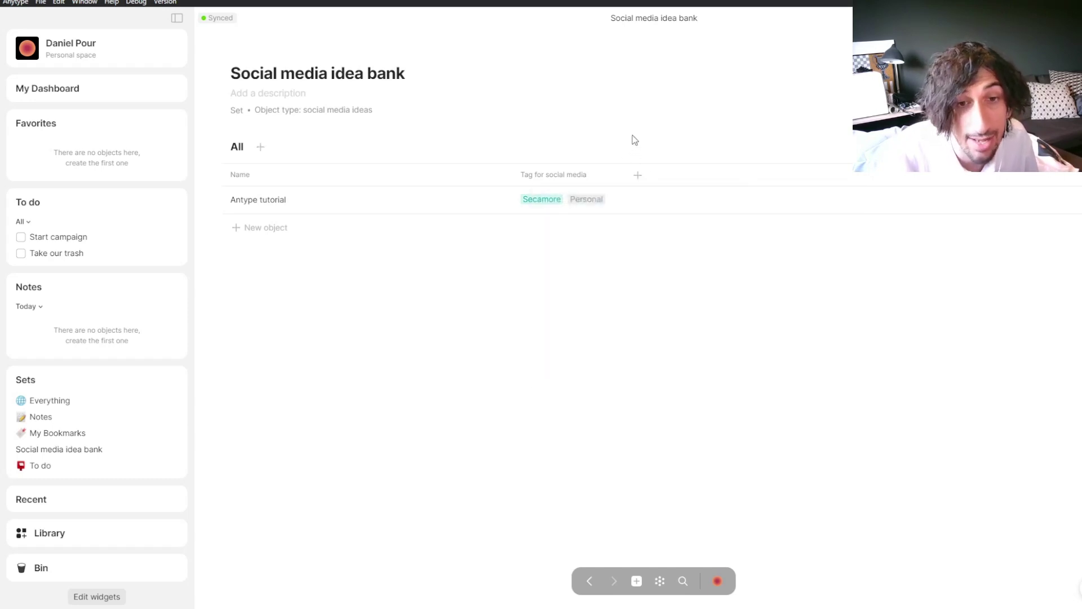
left_click(637, 176)
Step: Add a Status-type column named 'status for social media' to the table
left_click(573, 372)
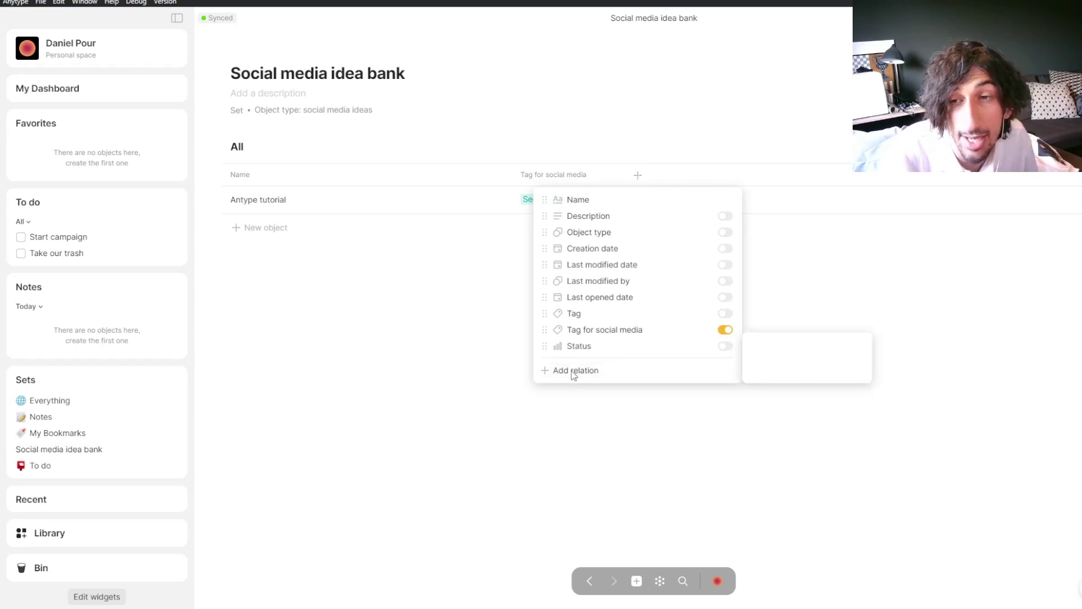
type("status for so")
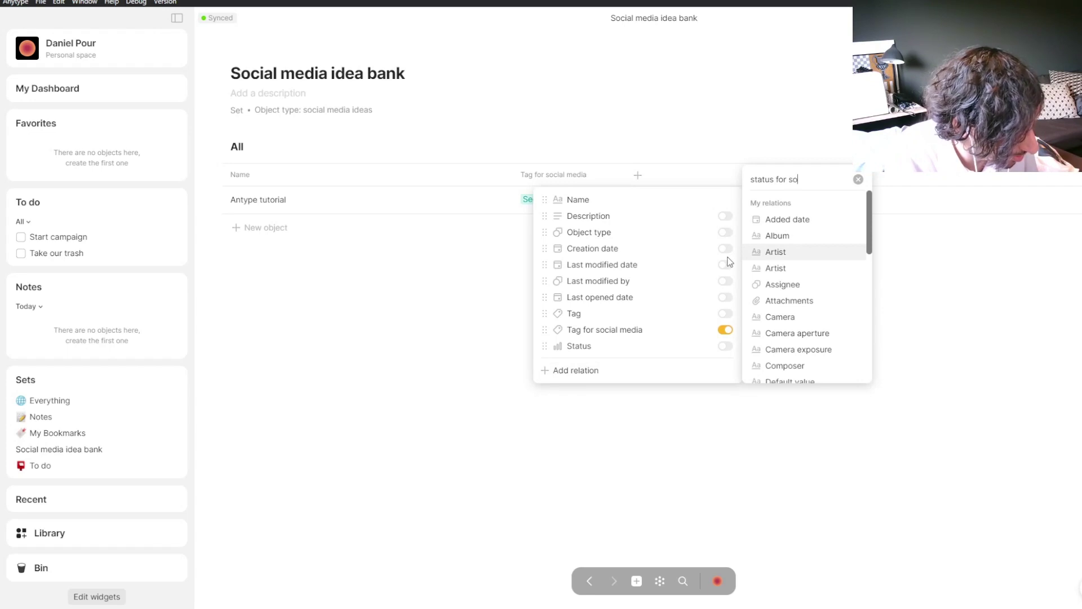
type("cial media")
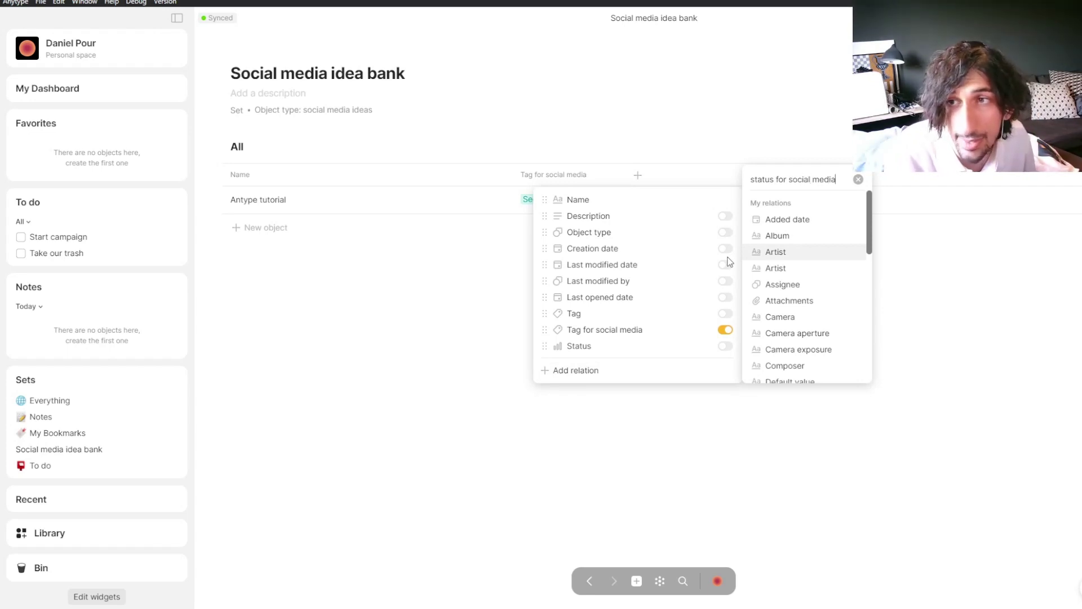
left_click(826, 372)
left_click(930, 407)
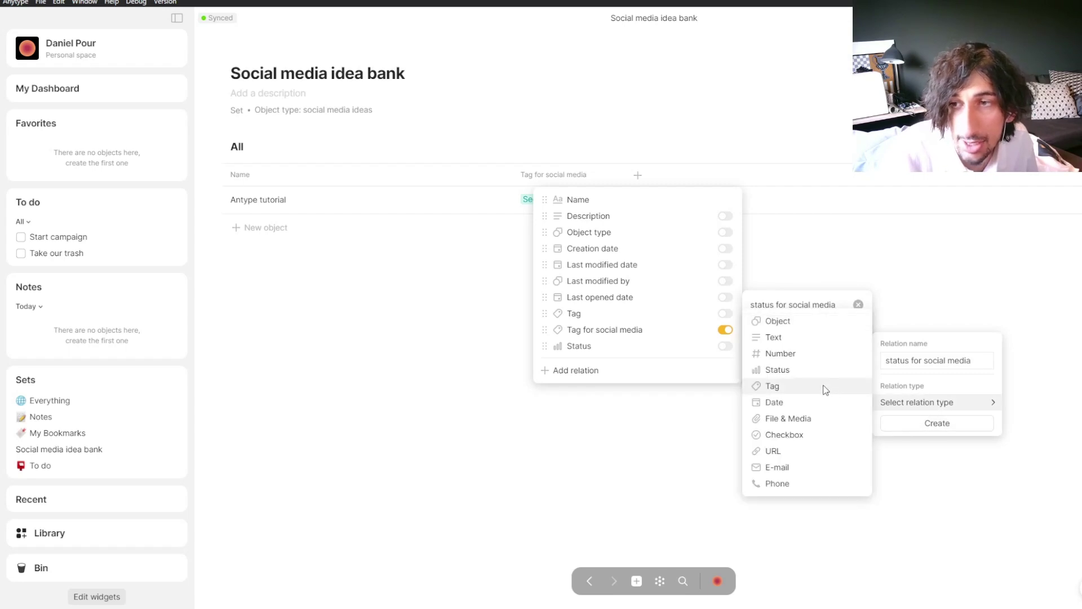
left_click(798, 369)
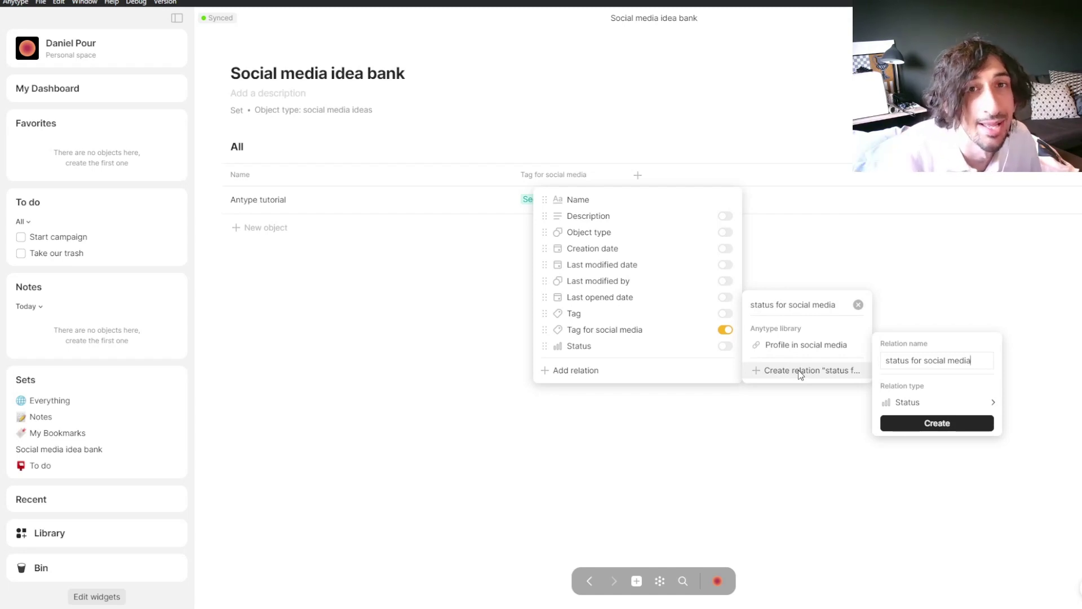
left_click(930, 423)
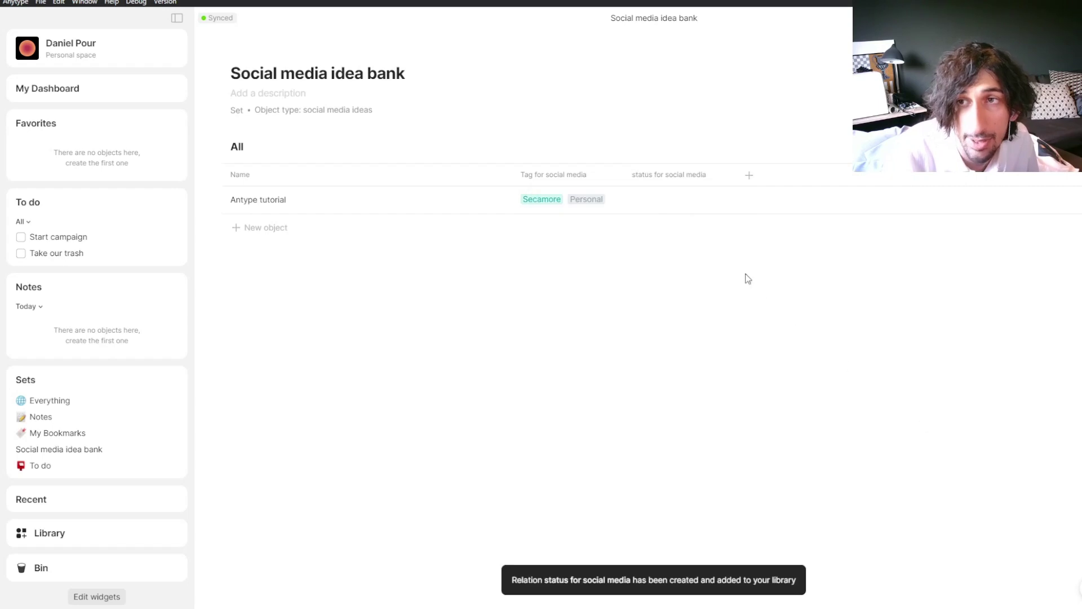
left_click(693, 203)
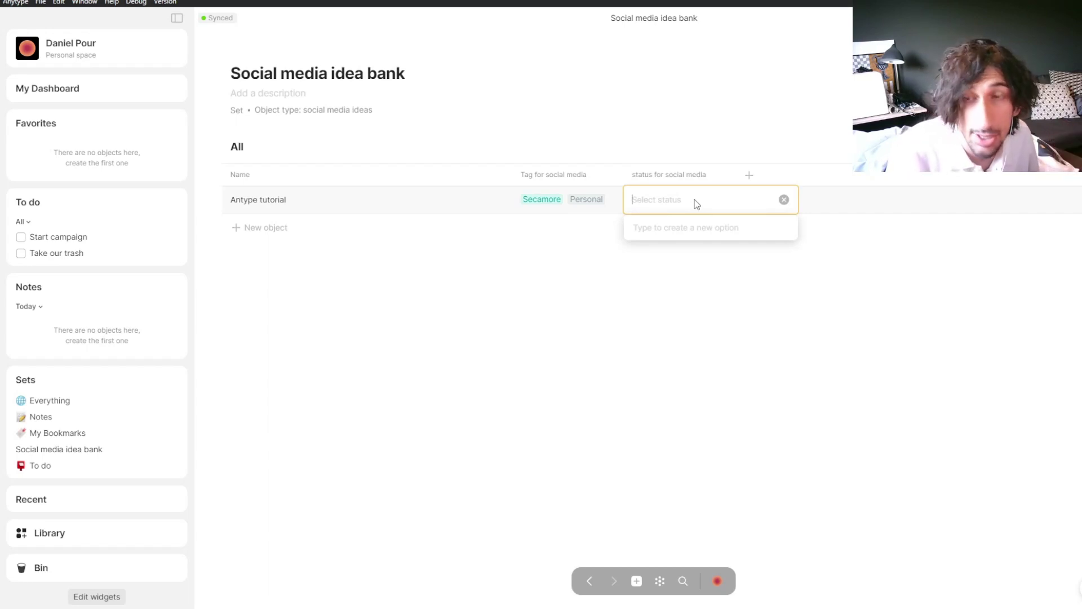
Step: Create the Idea and filmed options for status for social media
type("Idea")
key("Return")
left_click(679, 197)
type("filmed")
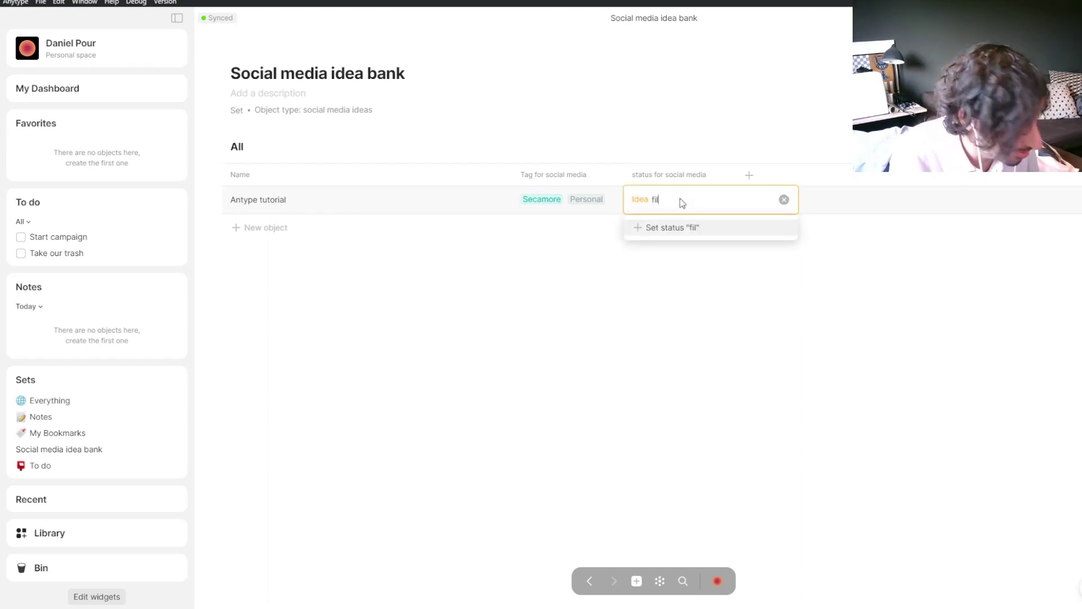
key("Return")
Step: Add the editing and published options, leaving Antype tutorial marked published
left_click(680, 198)
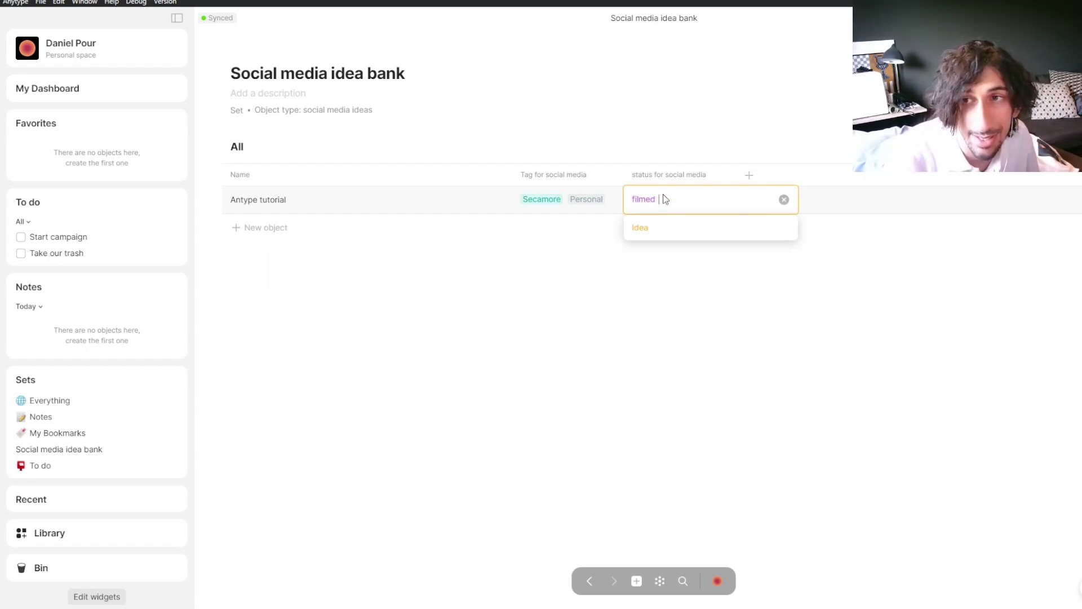
type("editing")
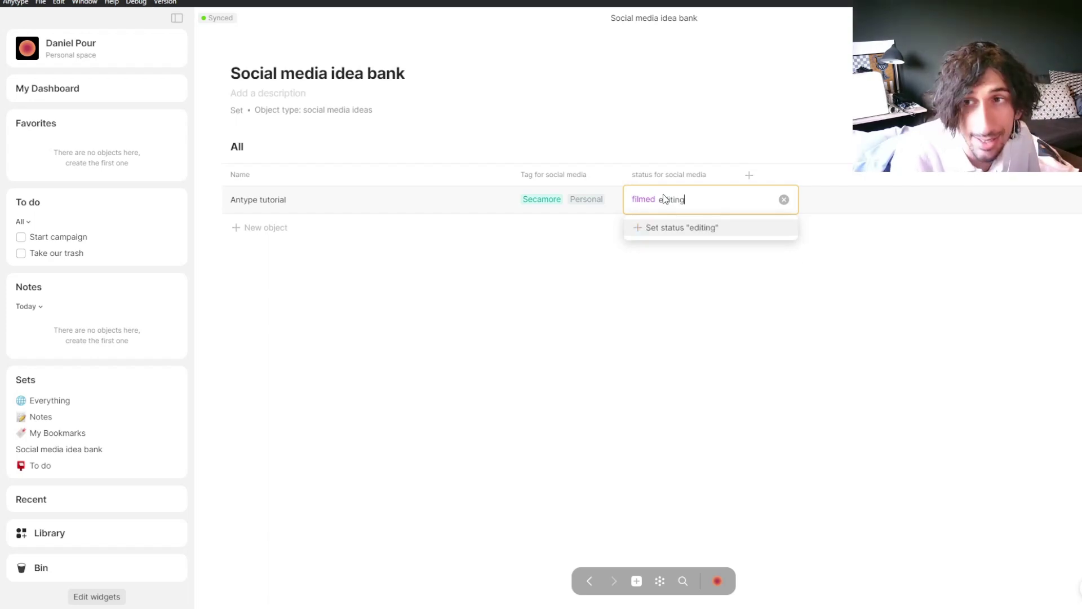
key("Return")
left_click(666, 199)
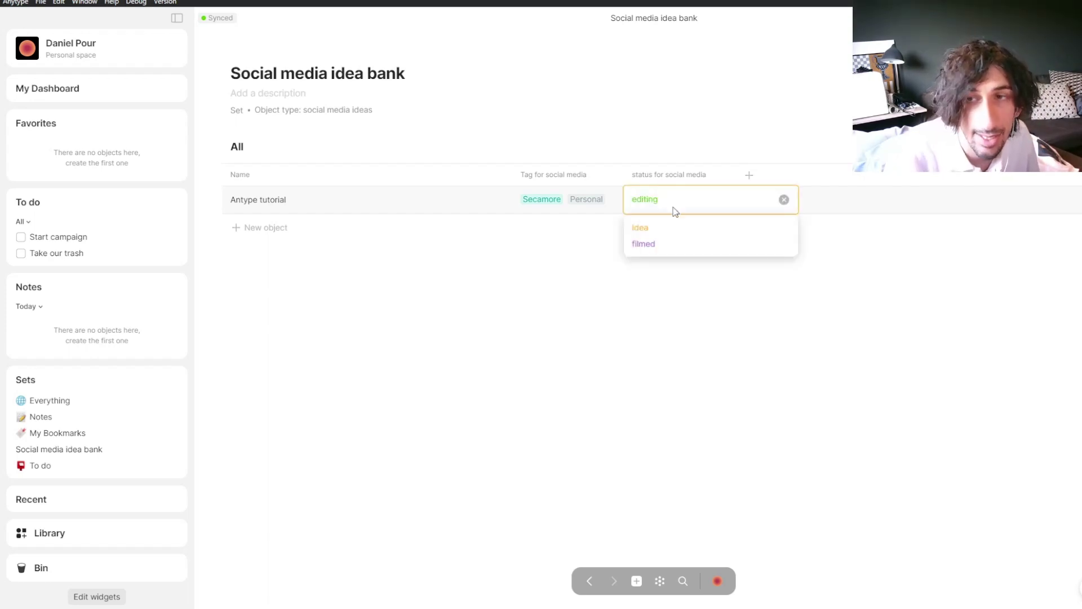
key("BackSpace")
type("publsihed")
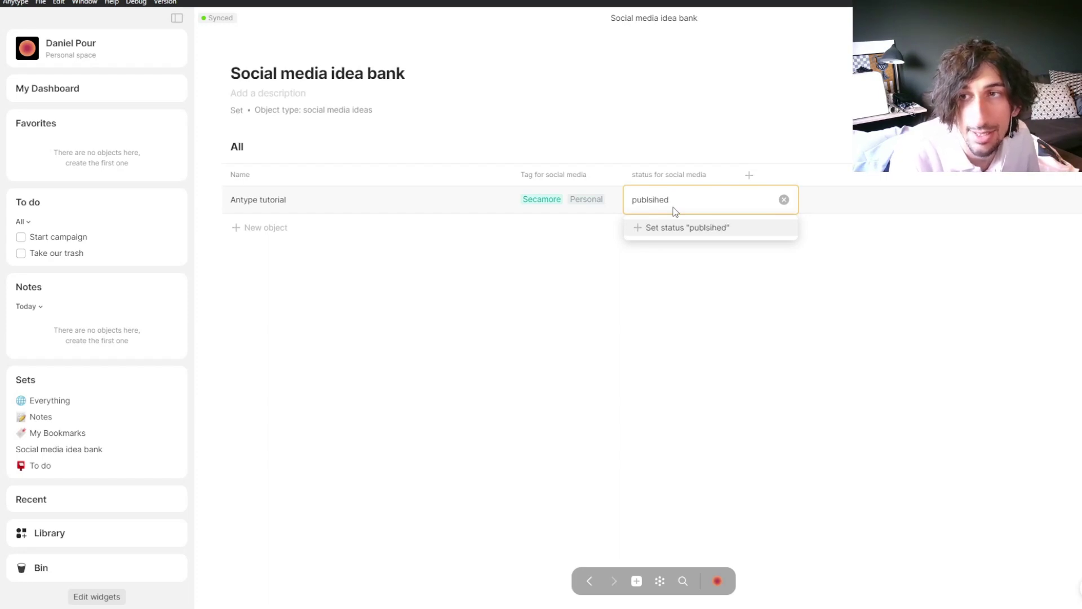
key("Return")
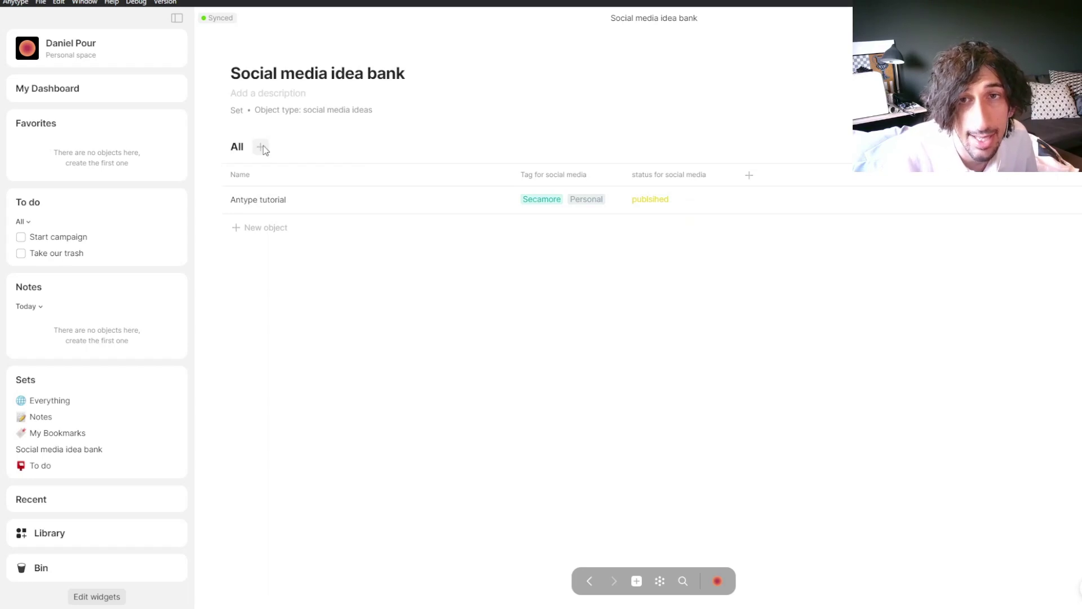
left_click(261, 147)
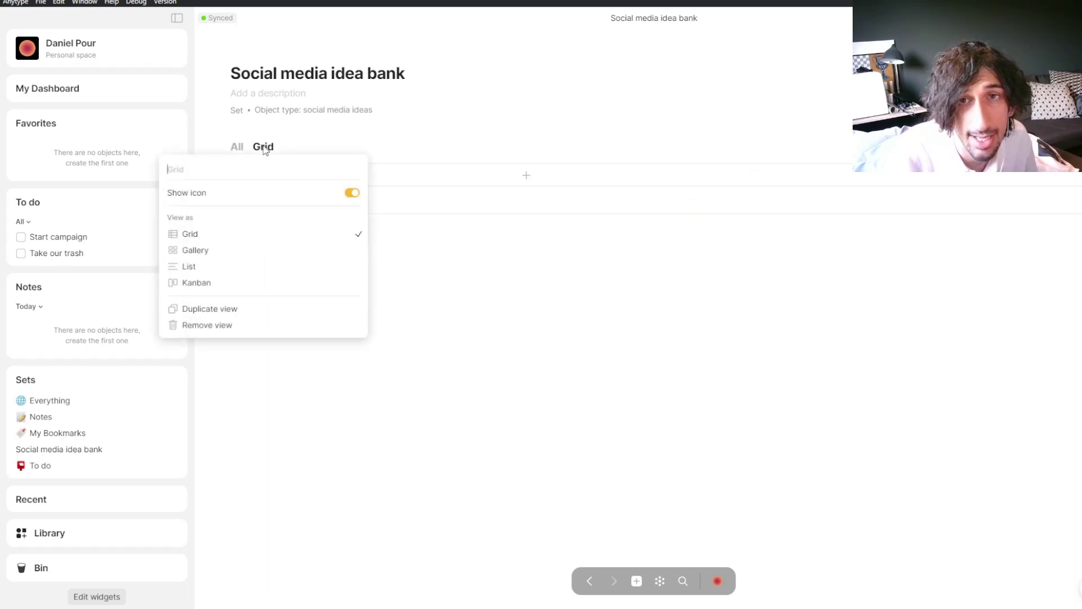
Step: Add a Kanban view of the idea bank grouped by status for social media
left_click(213, 282)
left_click(515, 279)
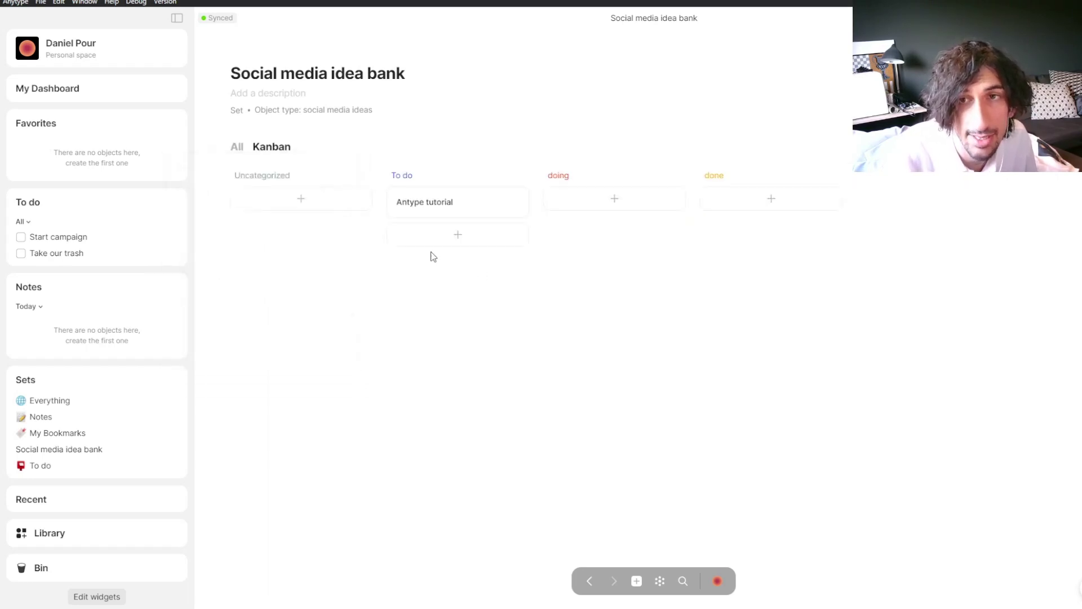
left_click(276, 148)
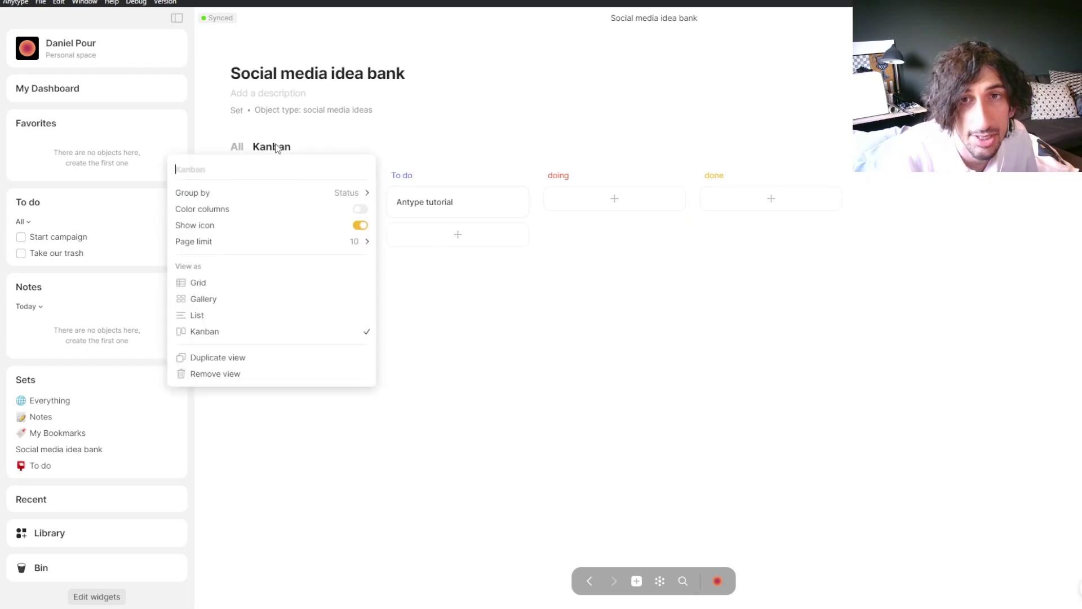
mouse_move(285, 193)
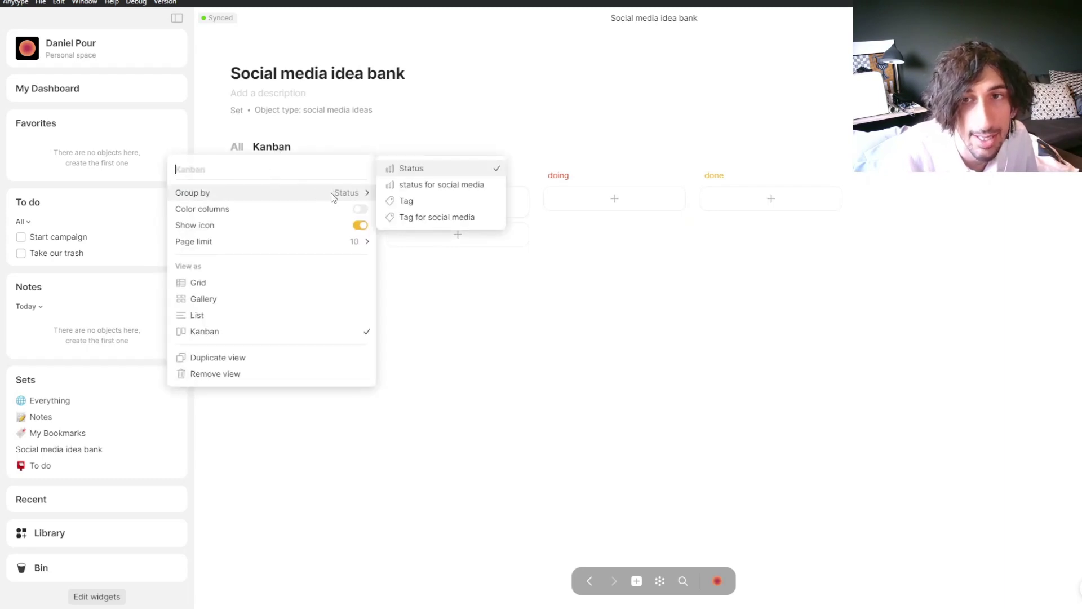
left_click(440, 186)
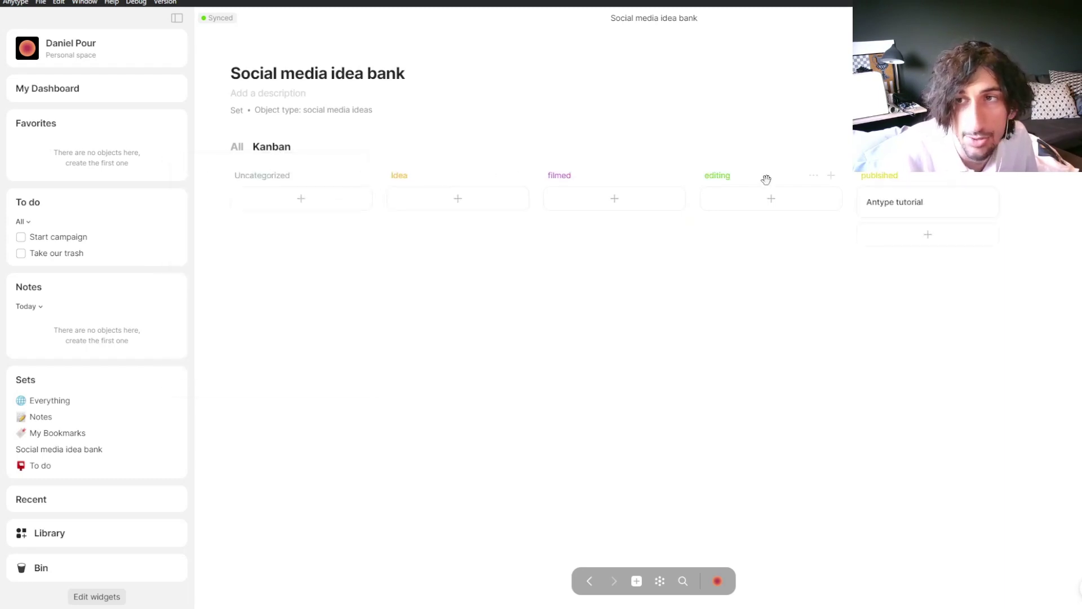
Step: Move the Antype tutorial card into the filmed column and return to the All view
left_click_drag(917, 206, 543, 192)
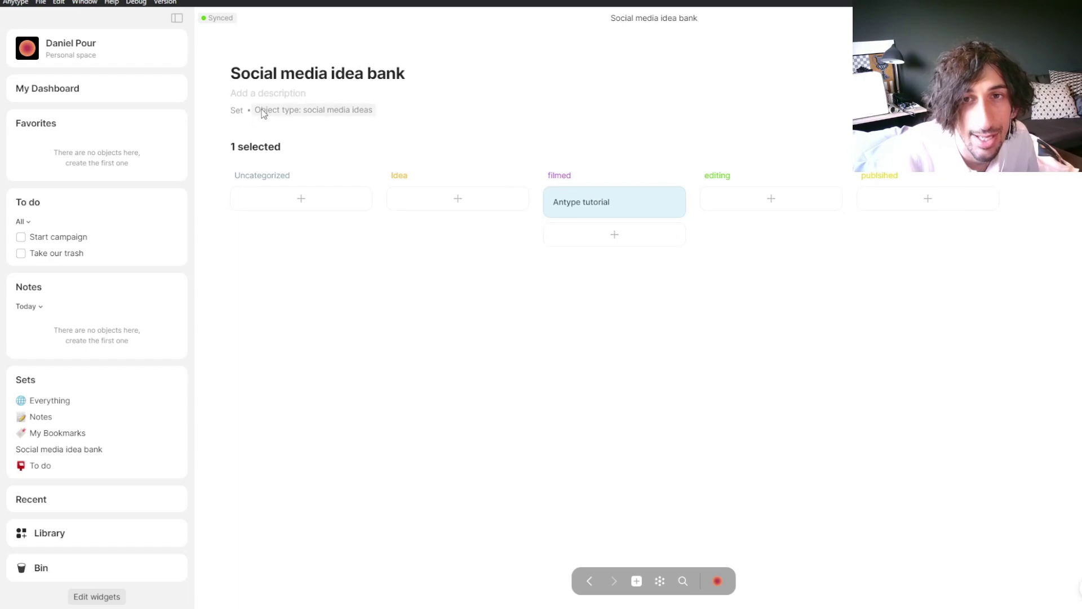
left_click(256, 147)
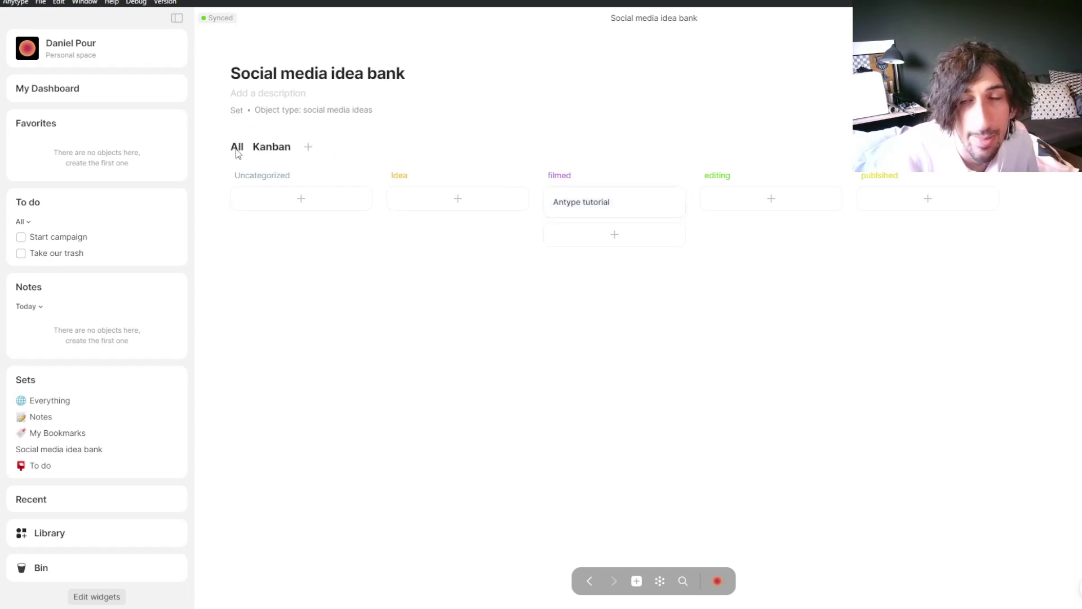
left_click(238, 149)
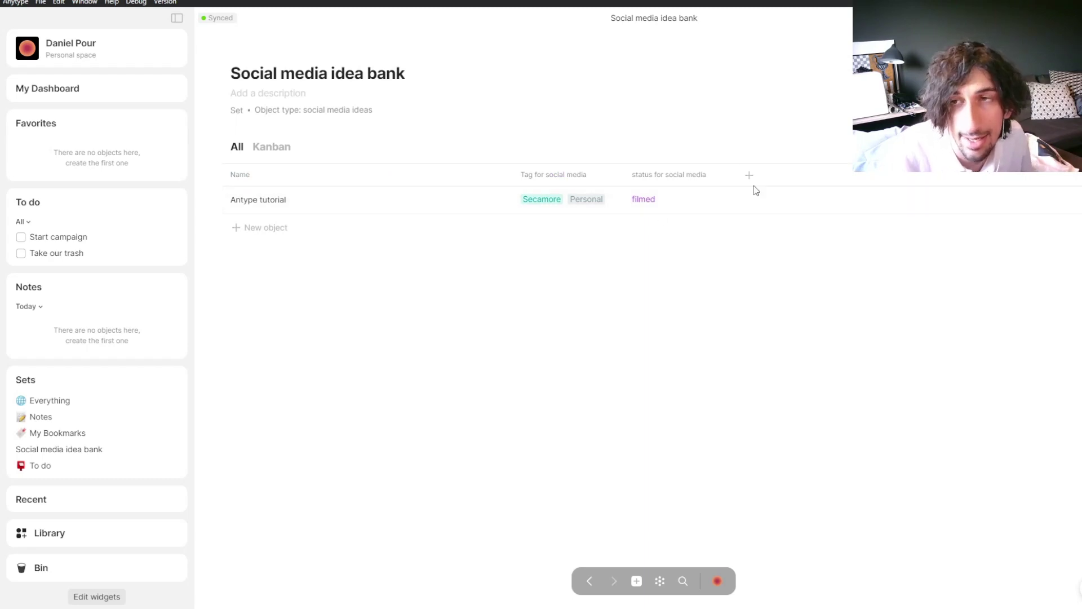
Step: Remove Secamore from Antype tutorial's tags and move the tag column after status for social media
left_click(561, 202)
left_click(564, 199)
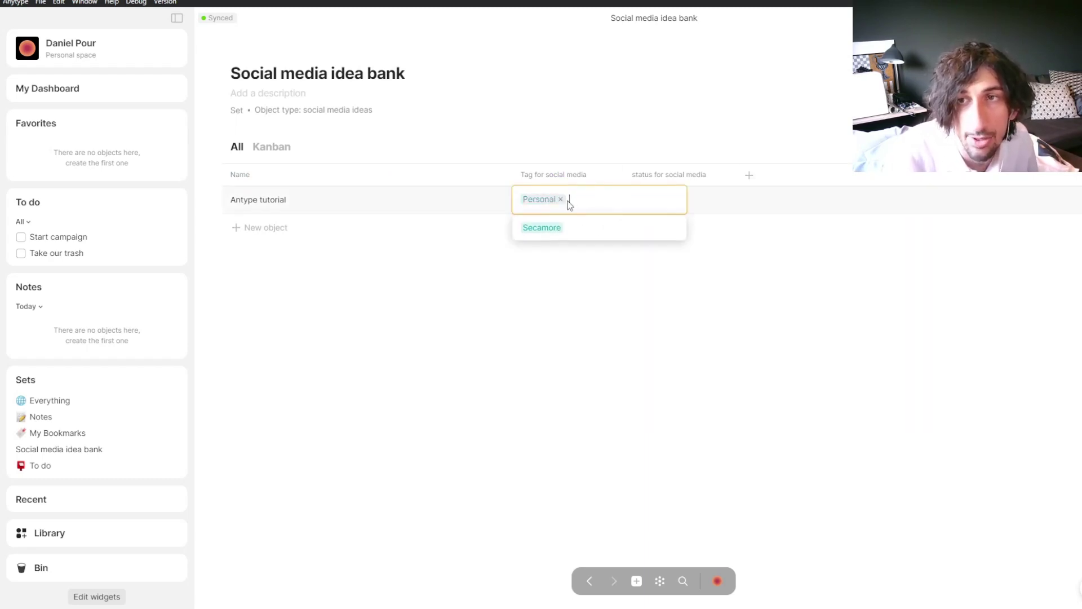
left_click(611, 276)
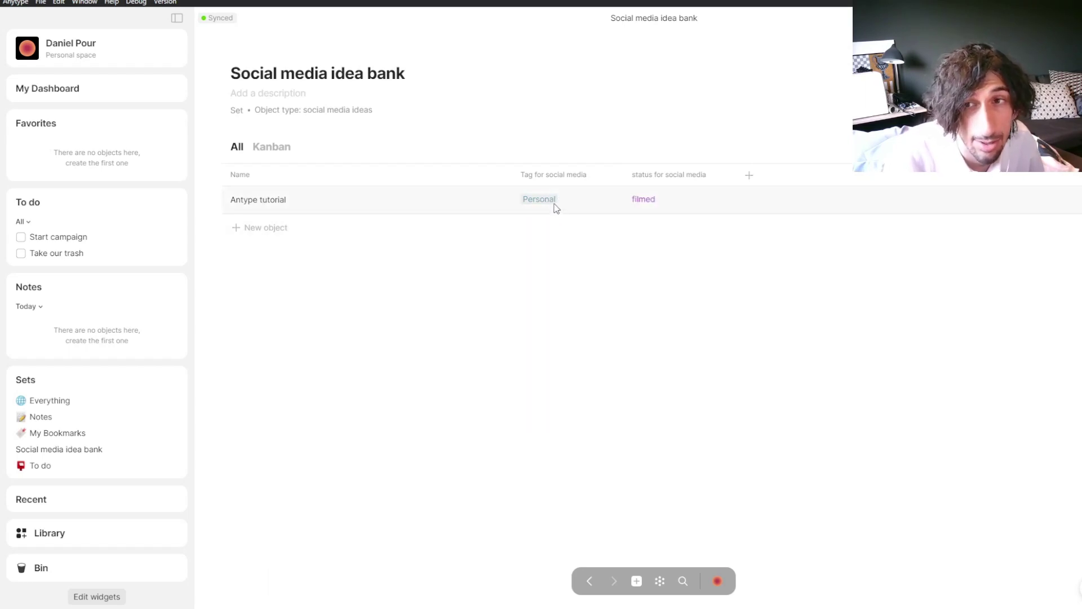
left_click_drag(553, 174, 732, 183)
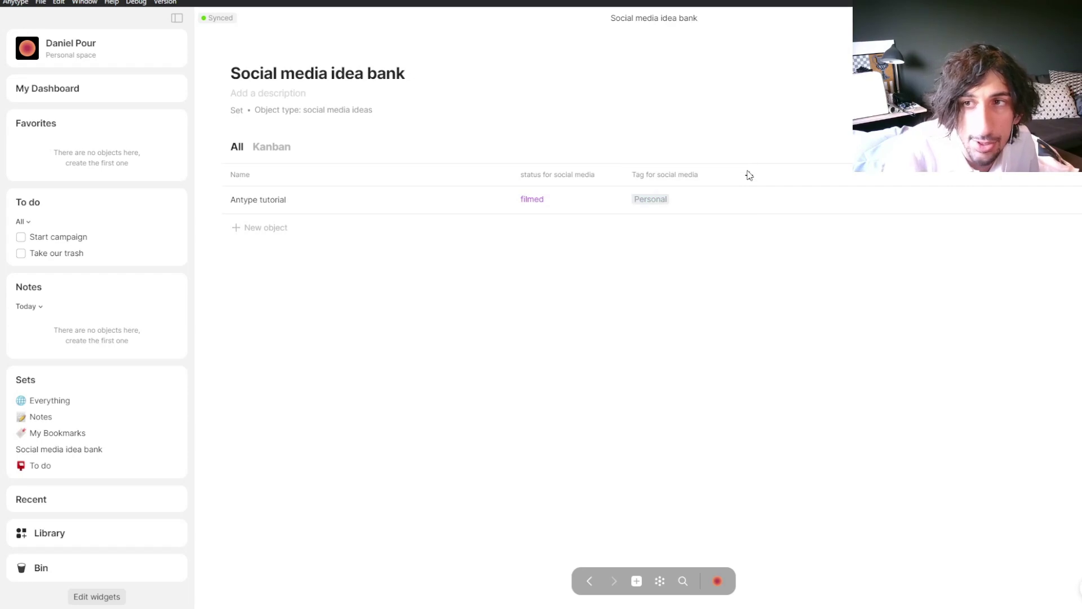
left_click(749, 175)
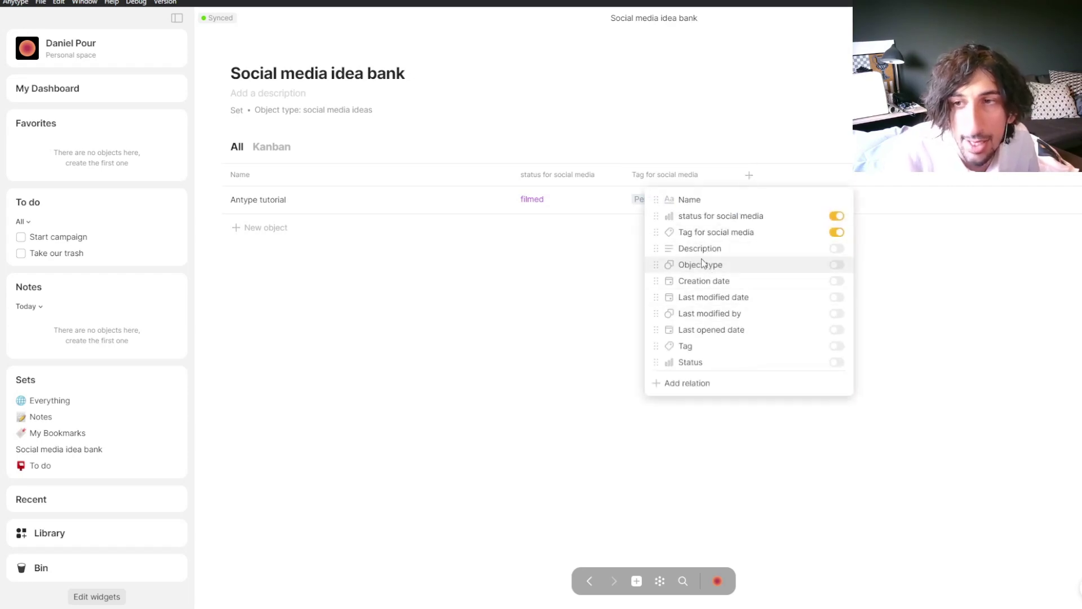
Step: Add the Due date relation as a column, leaving Antype tutorial's date empty
left_click(692, 382)
type("due")
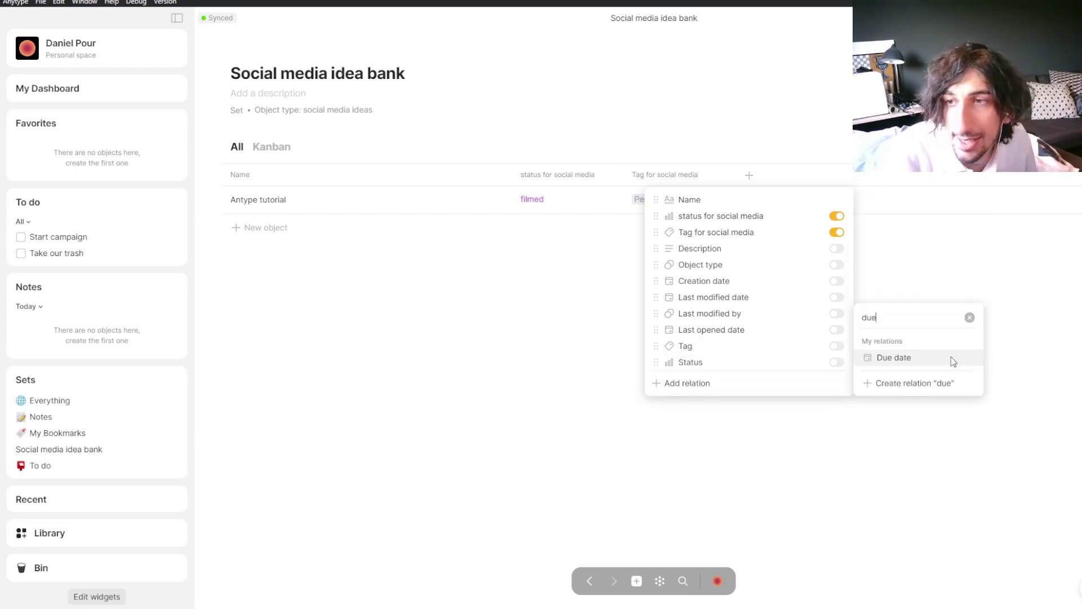
left_click(965, 347)
left_click(756, 256)
left_click(795, 199)
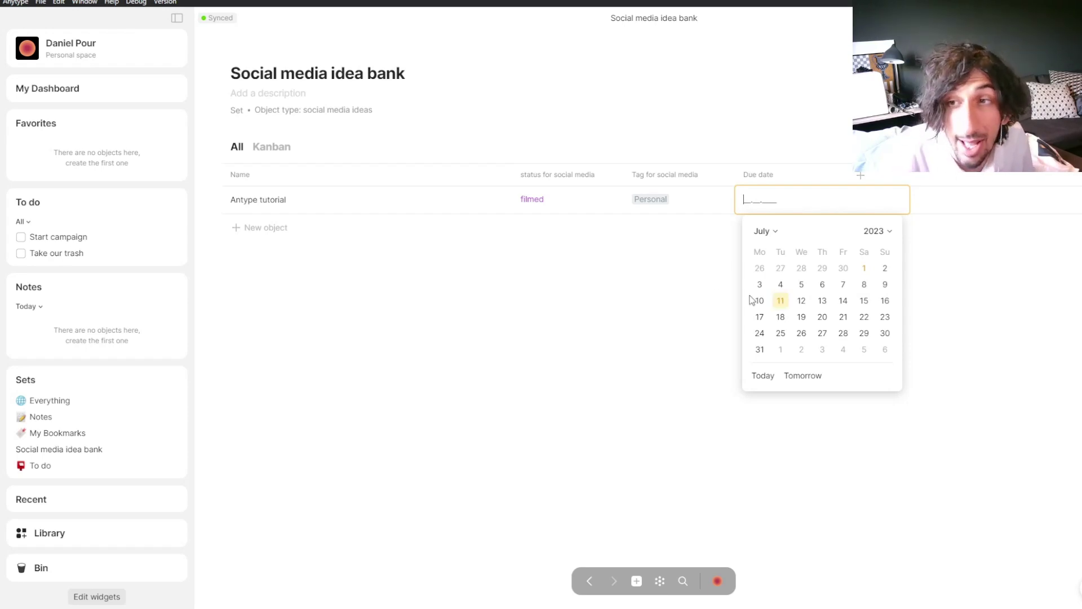
left_click(725, 263)
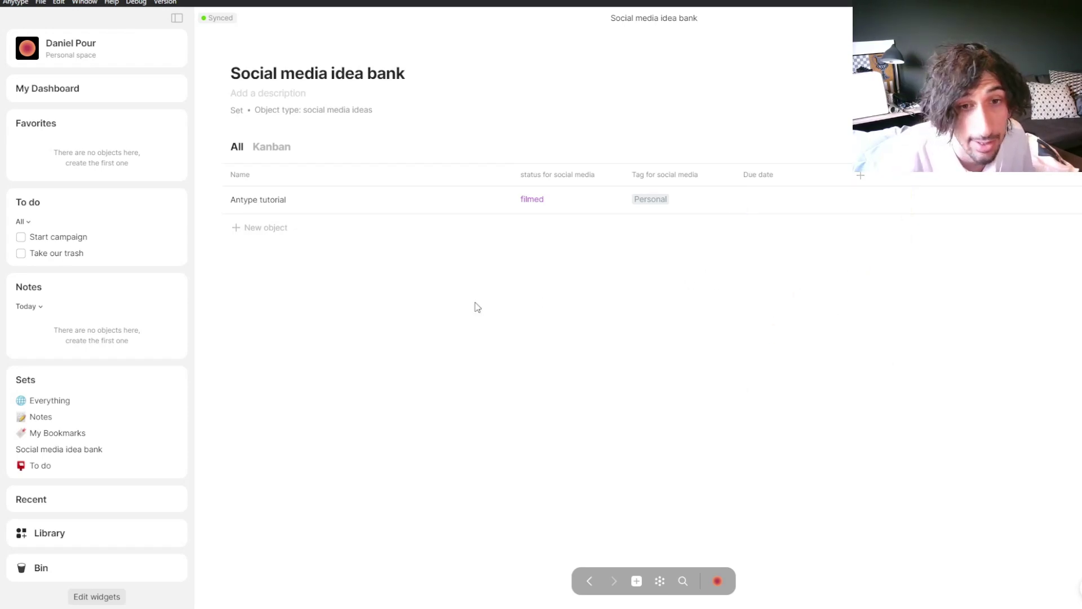
left_click(56, 470)
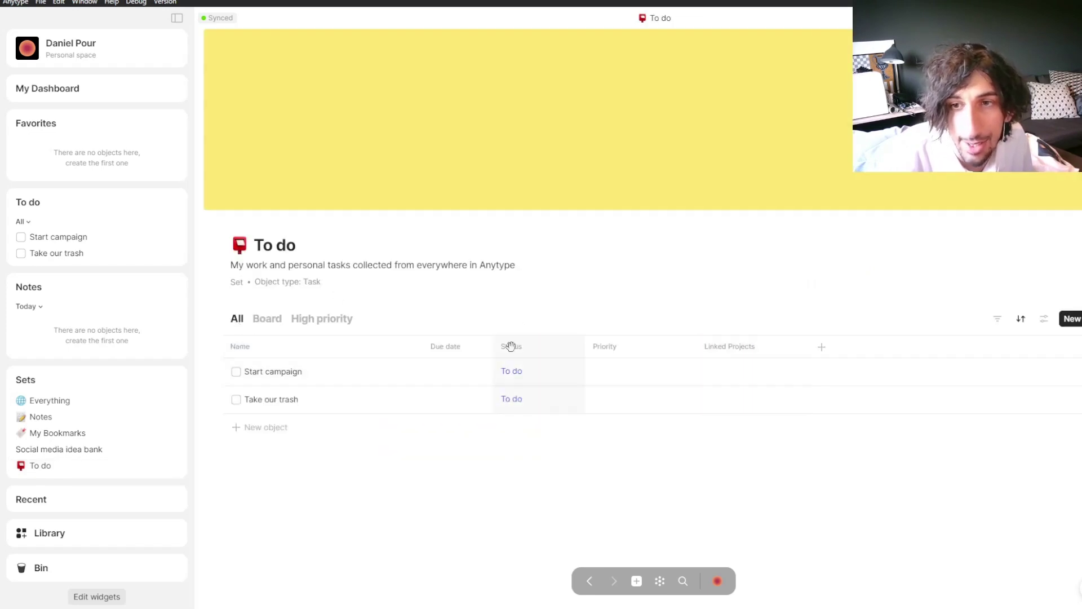
Step: Set the Start campaign task's due date to July 21, 2023
left_click(437, 371)
left_click(527, 490)
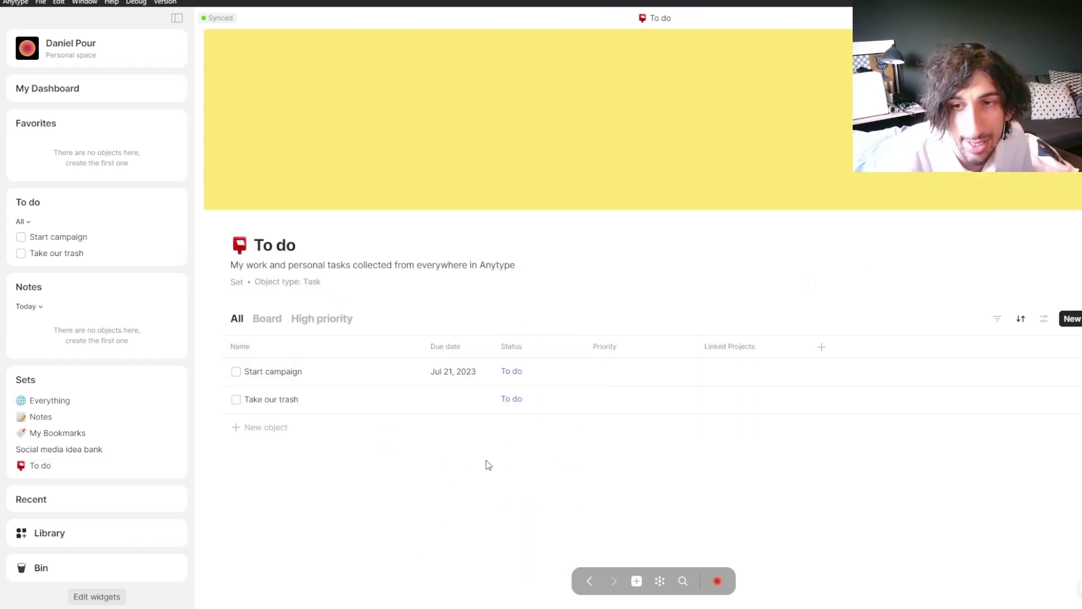
left_click(446, 372)
left_click(471, 305)
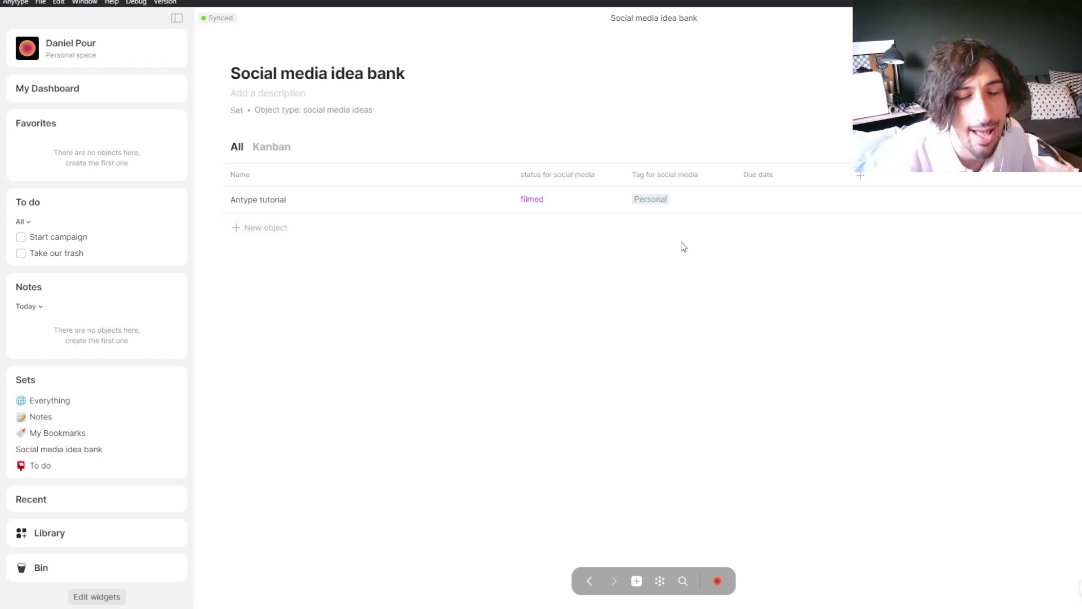
Step: Create a new note in the Notes set with the body text 'Anytype is a great app'
left_click(65, 418)
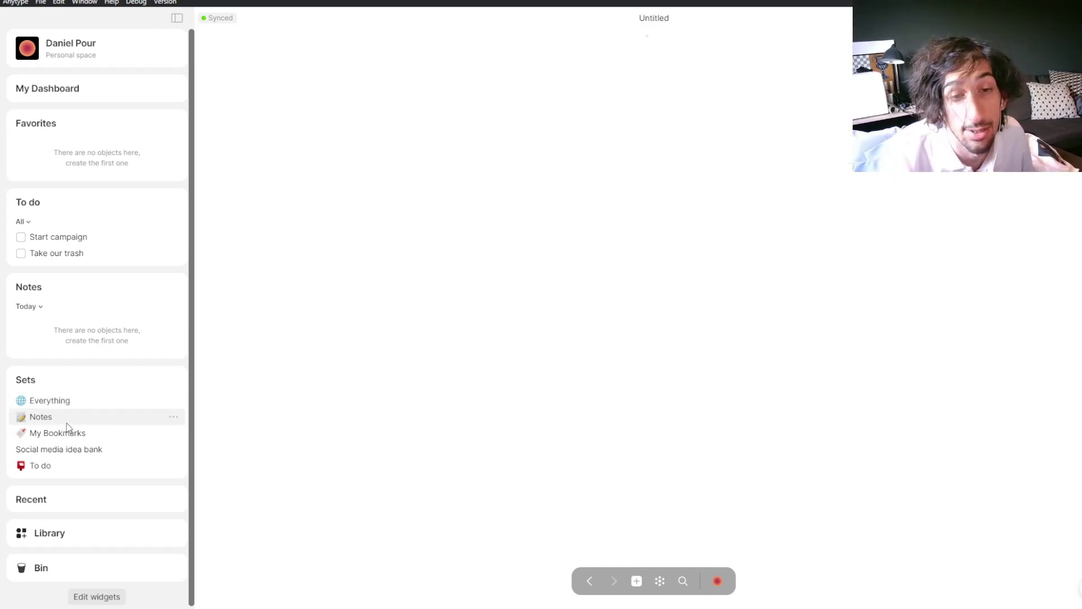
left_click(672, 439)
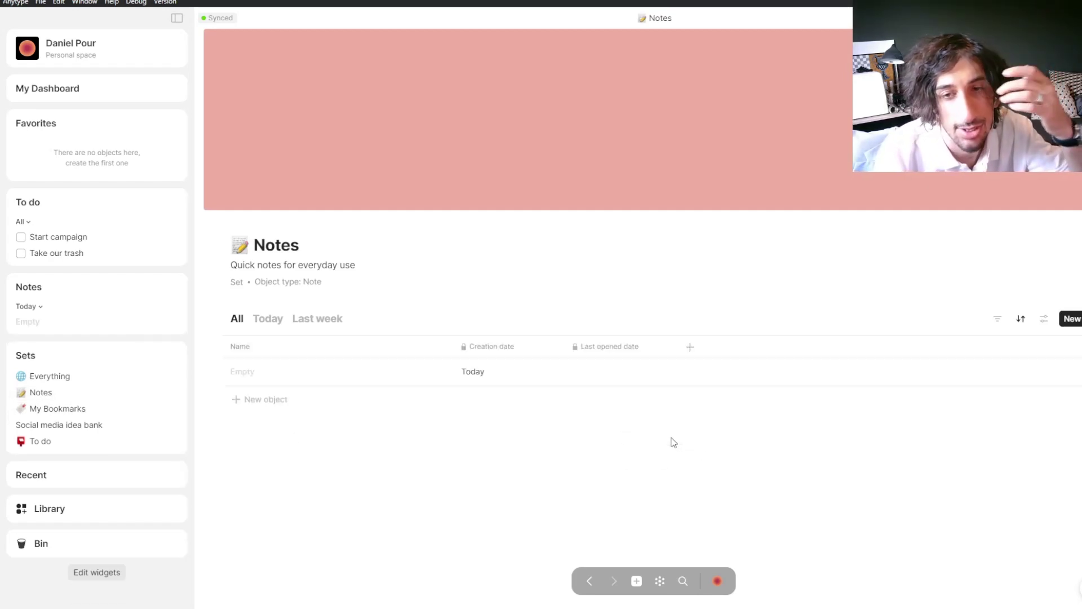
left_click(314, 374)
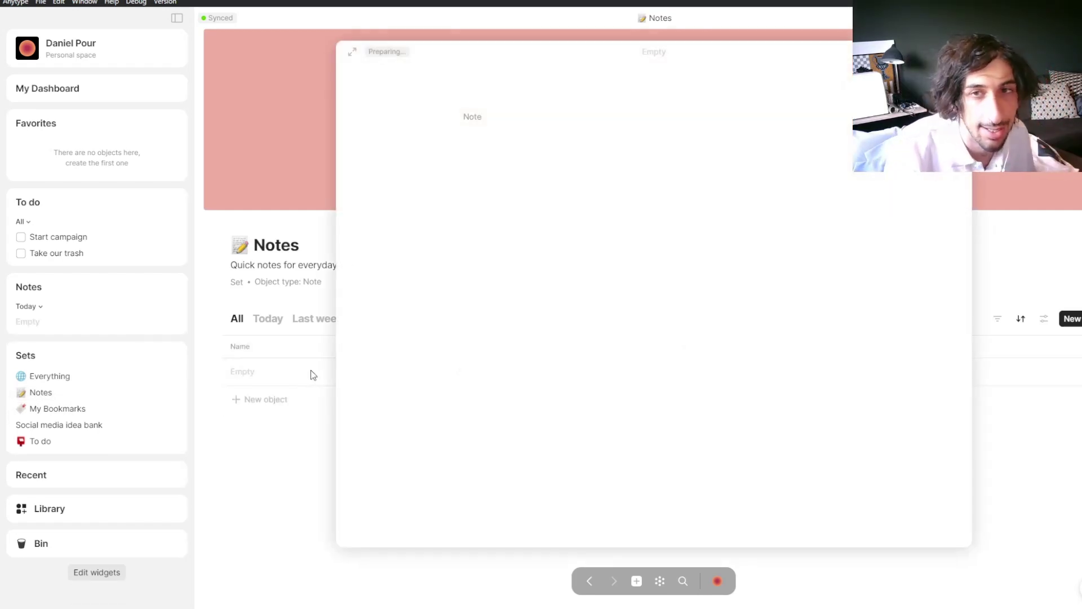
left_click(530, 150)
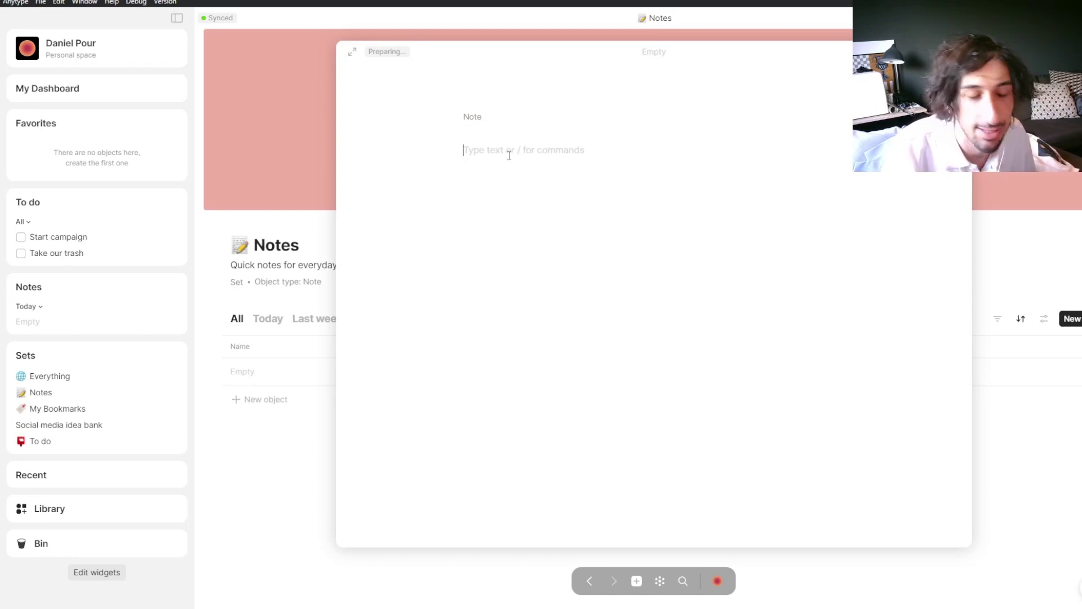
type("Anyt")
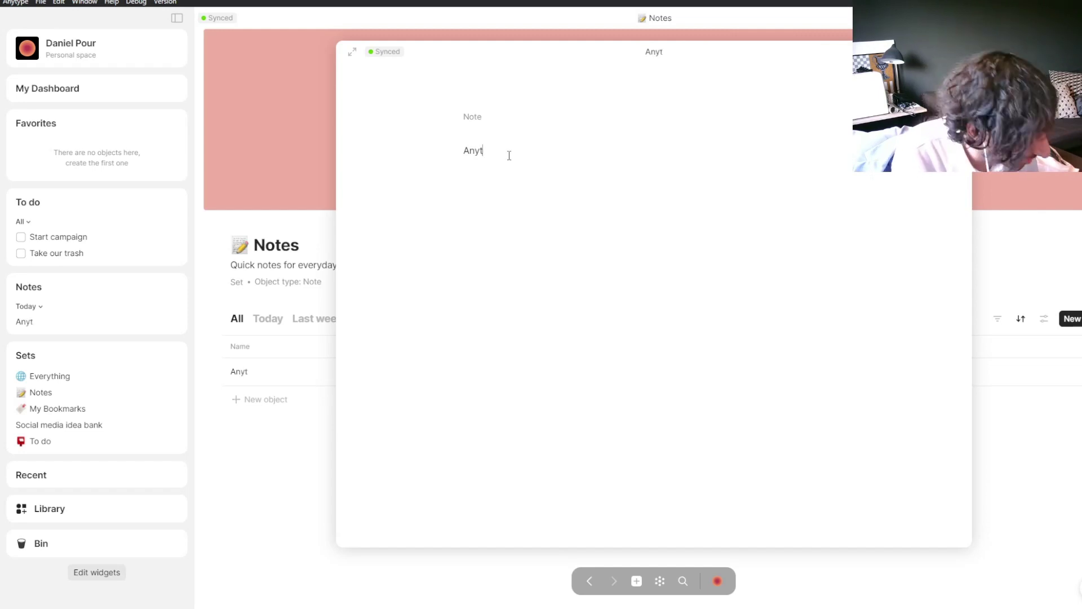
type("pype is a great app")
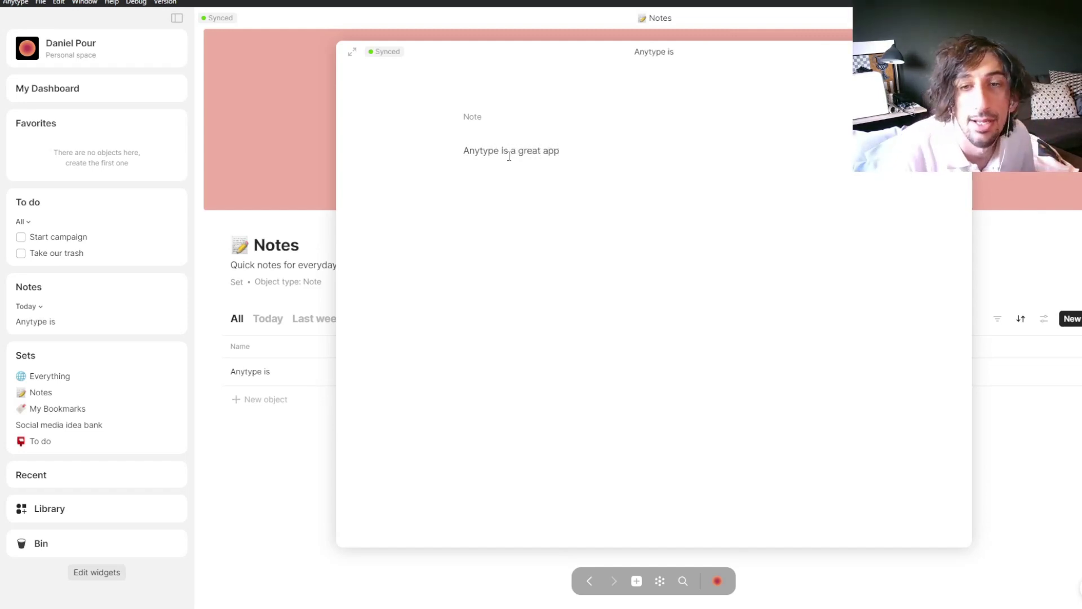
left_click(300, 276)
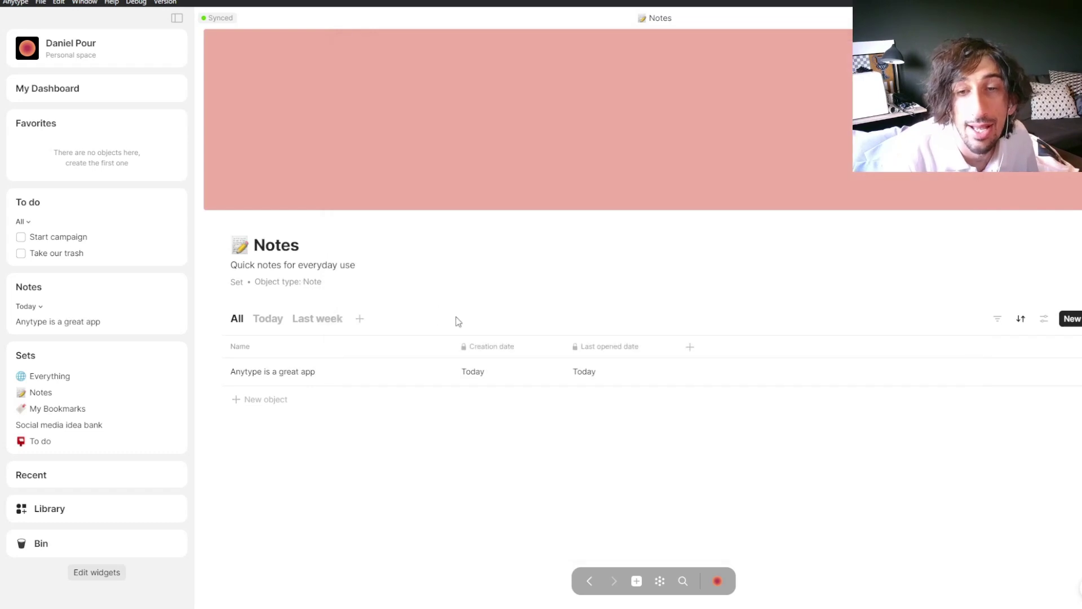
left_click(690, 345)
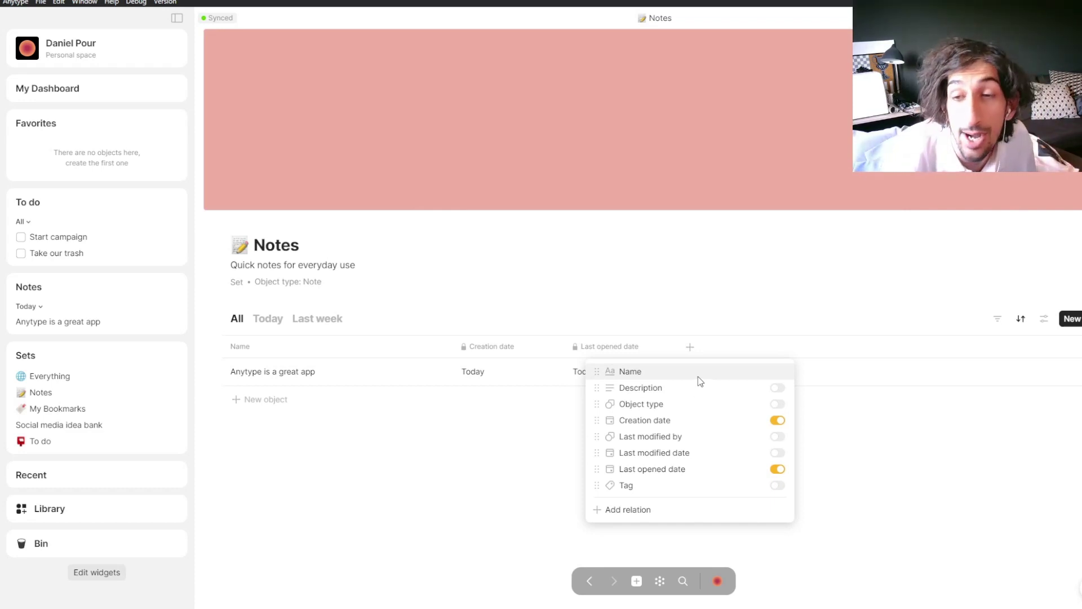
Step: Turn on the Tag relation so it shows as a column in the Notes table
left_click(675, 513)
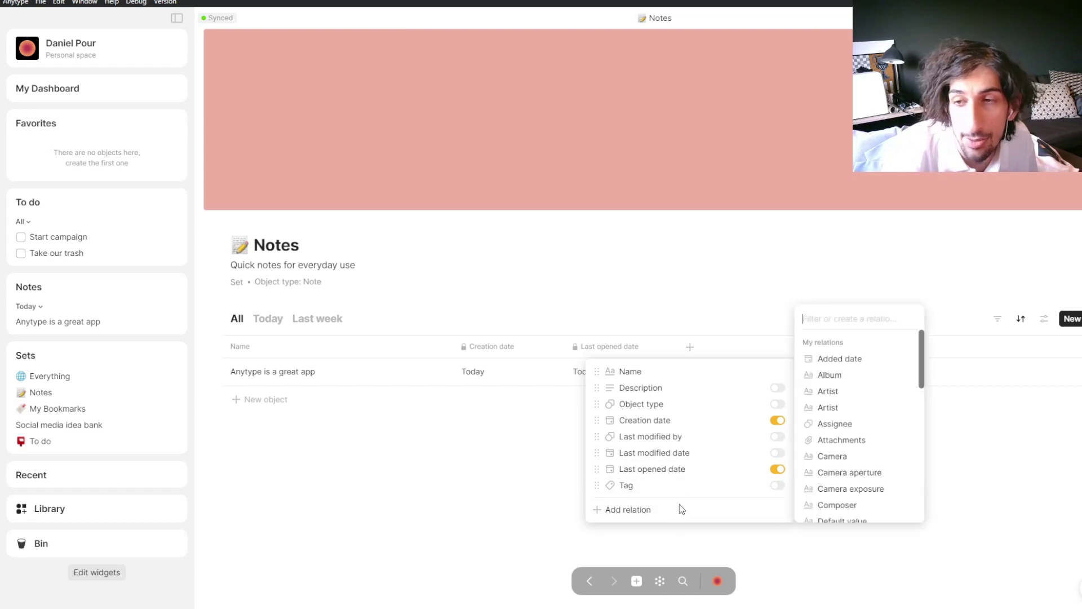
left_click(776, 485)
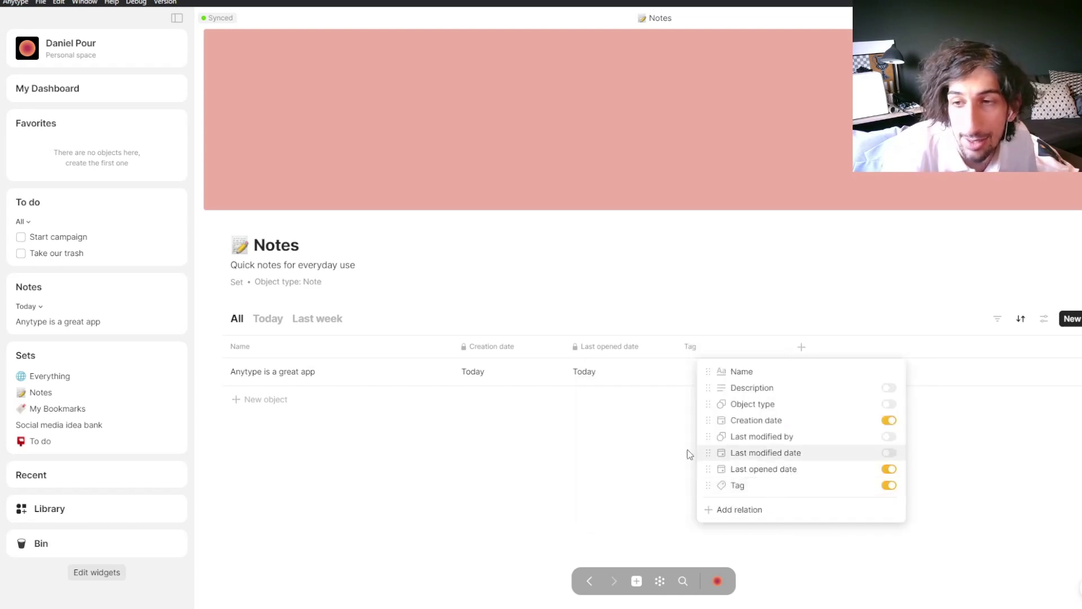
left_click(702, 366)
left_click(700, 370)
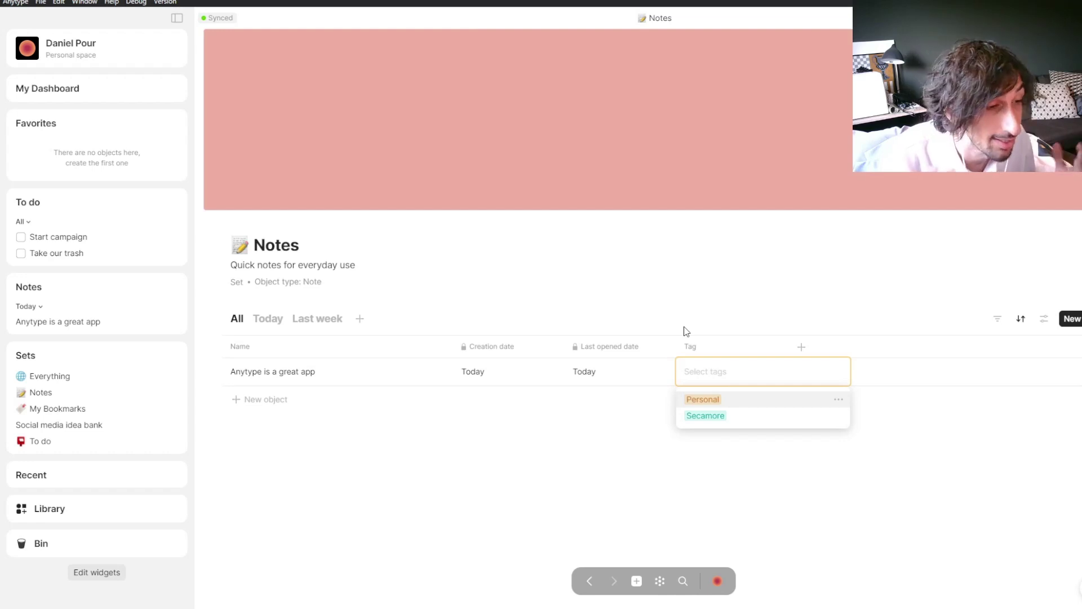
Step: Create the tags Projects, Reasources, Archive and social media in the note's Tag cell
type("Projects")
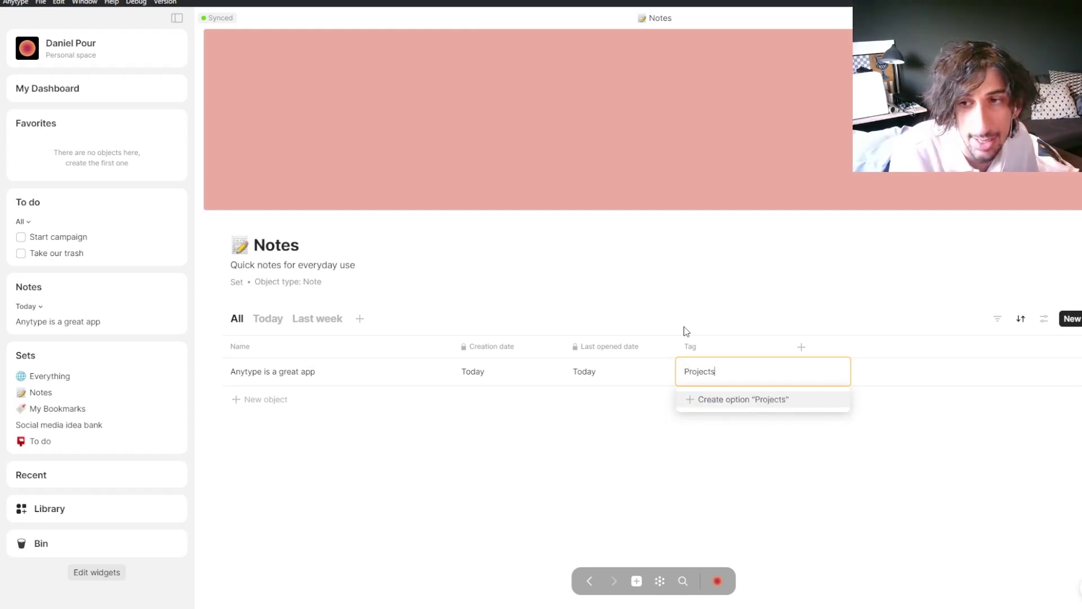
key("Return")
type("Reasources")
key("Return")
type("Archive")
key("Return")
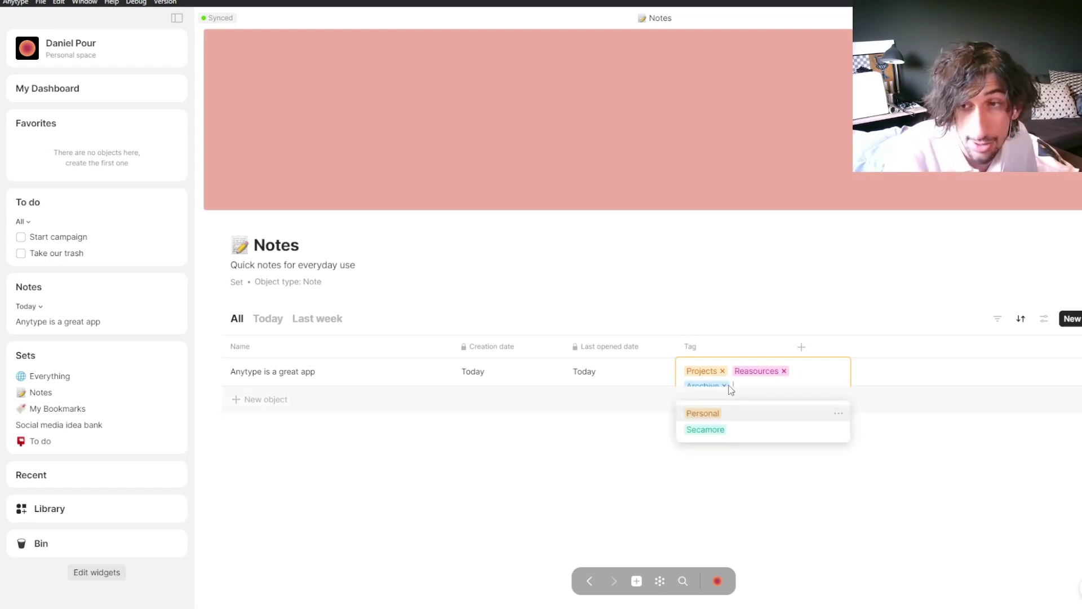
type("social media")
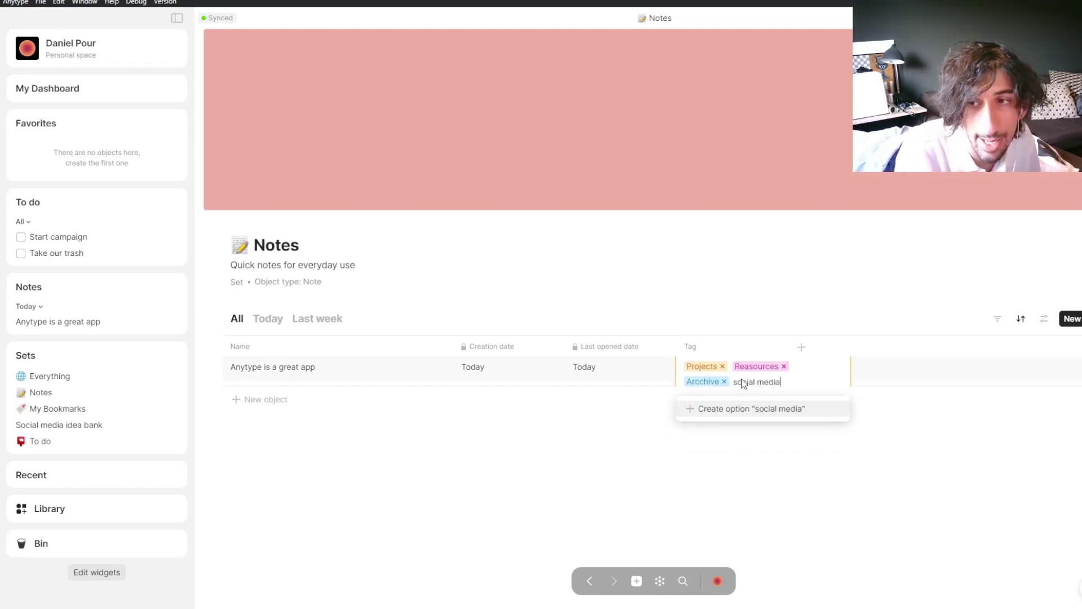
key("Return")
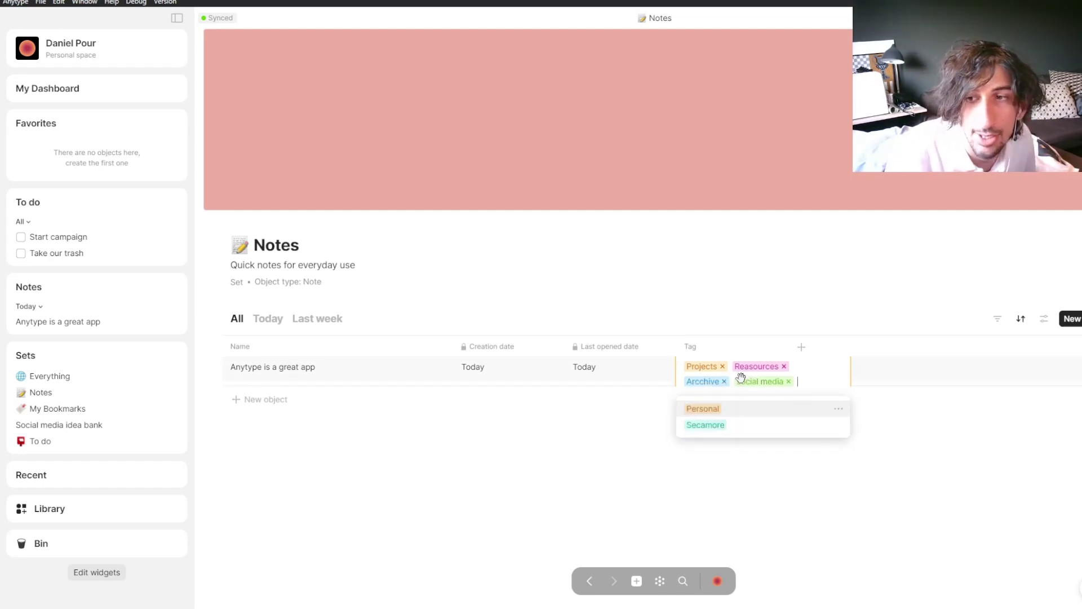
left_click(771, 302)
Step: Remove all four new tags from the note again
left_click(744, 377)
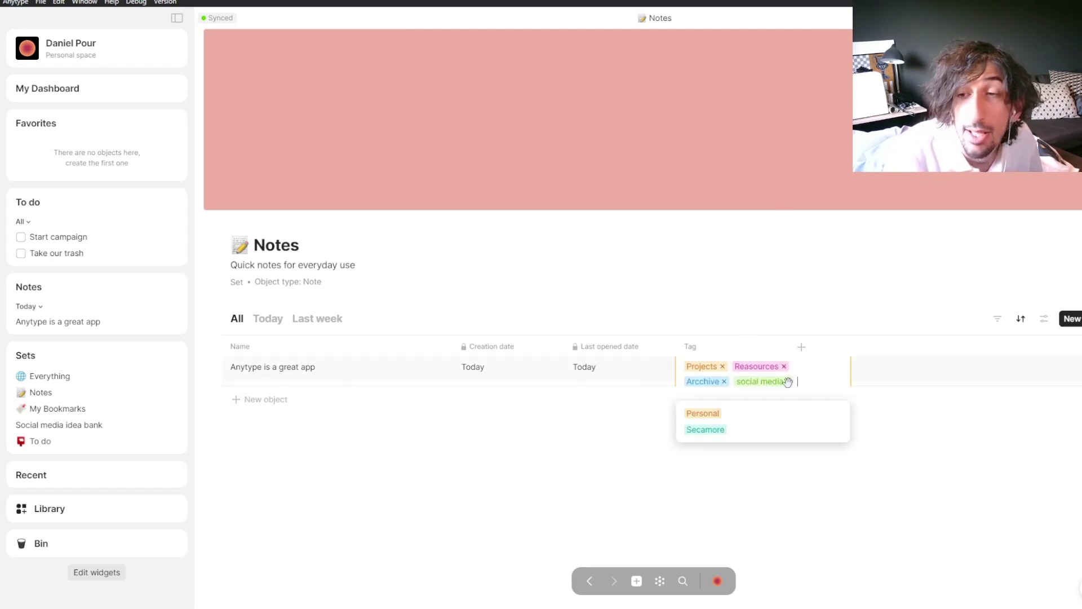
left_click(787, 382)
left_click(723, 382)
left_click(722, 366)
left_click(735, 371)
left_click(730, 319)
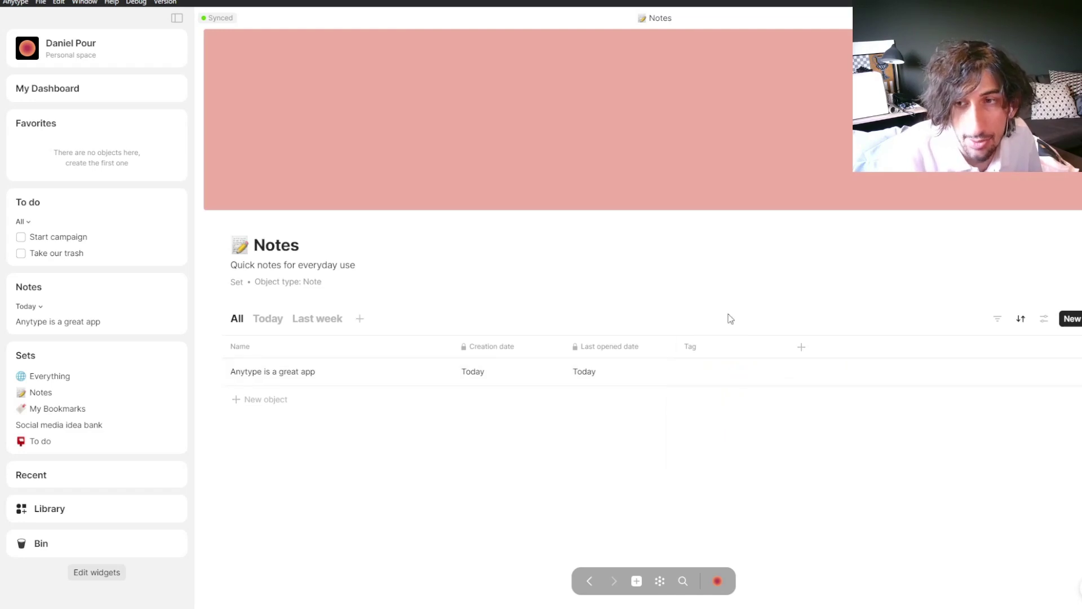
Step: Tag the note with social media only
left_click(713, 369)
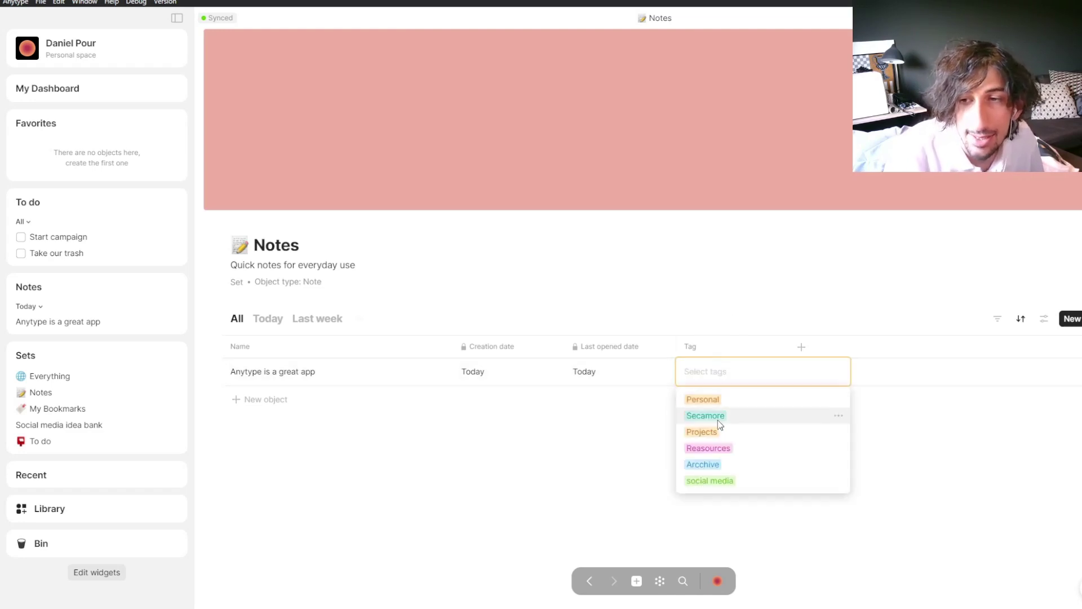
left_click(731, 479)
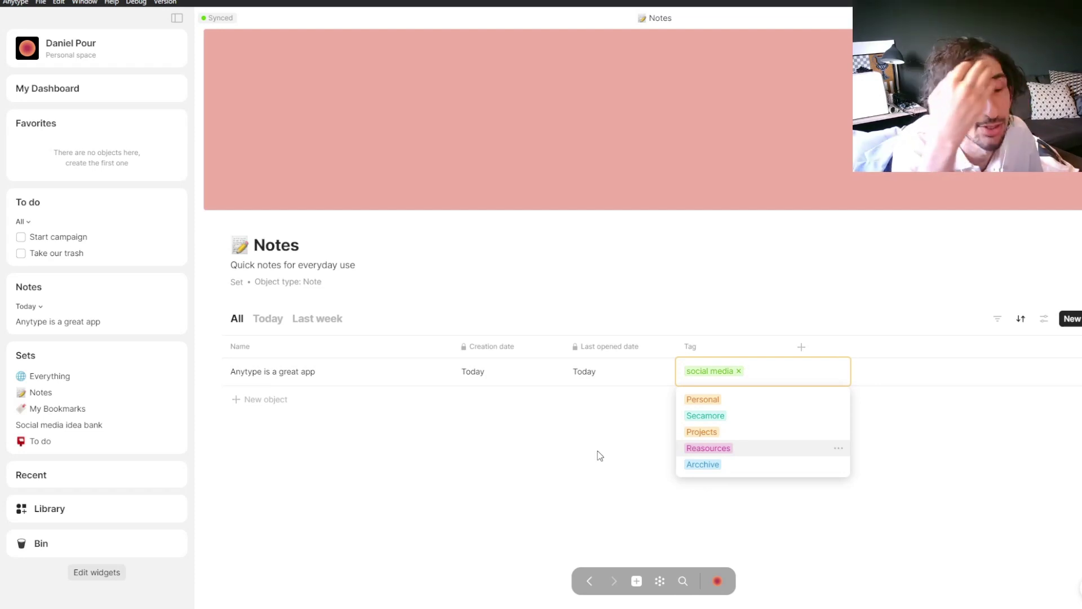
left_click(722, 350)
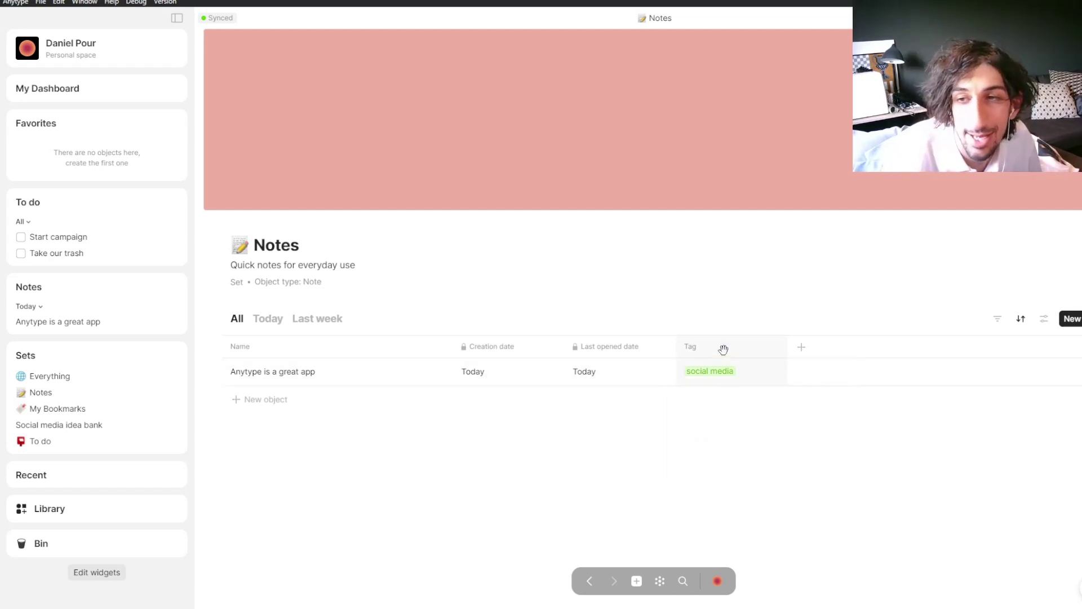
left_click(724, 351)
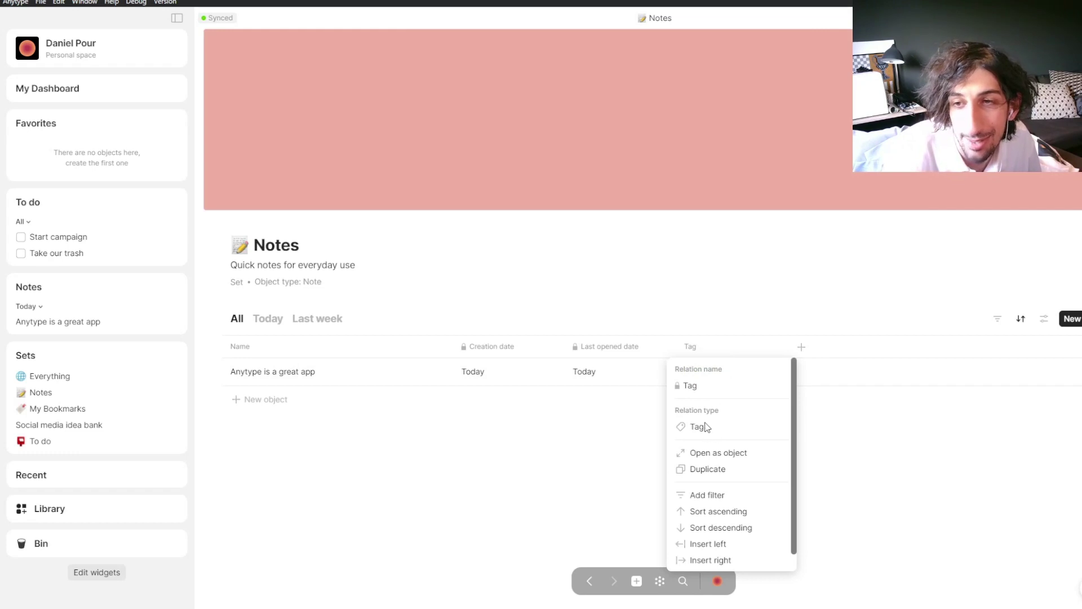
left_click(699, 321)
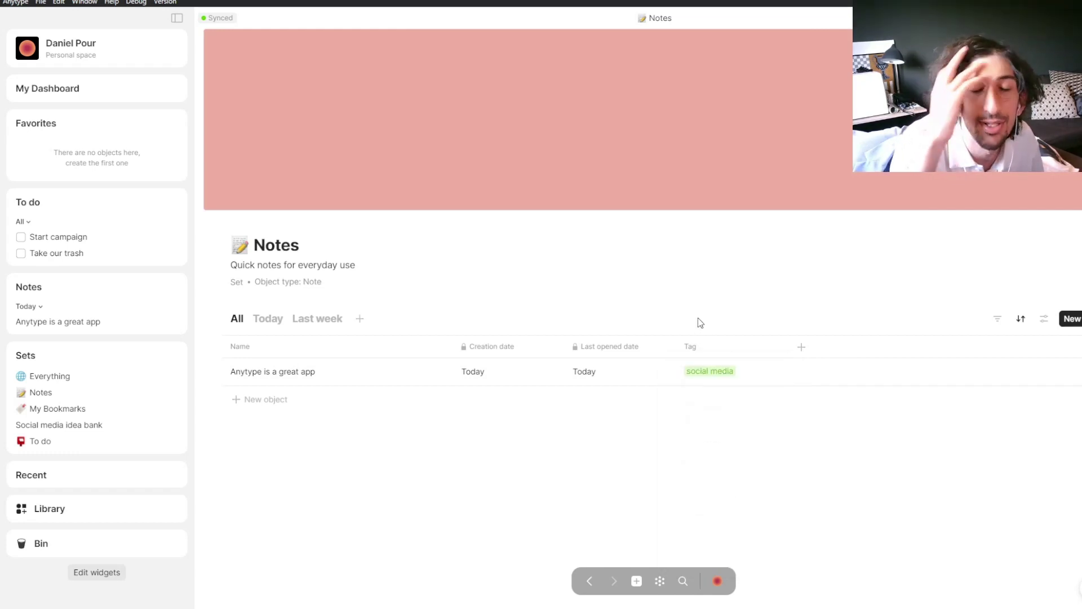
left_click(800, 347)
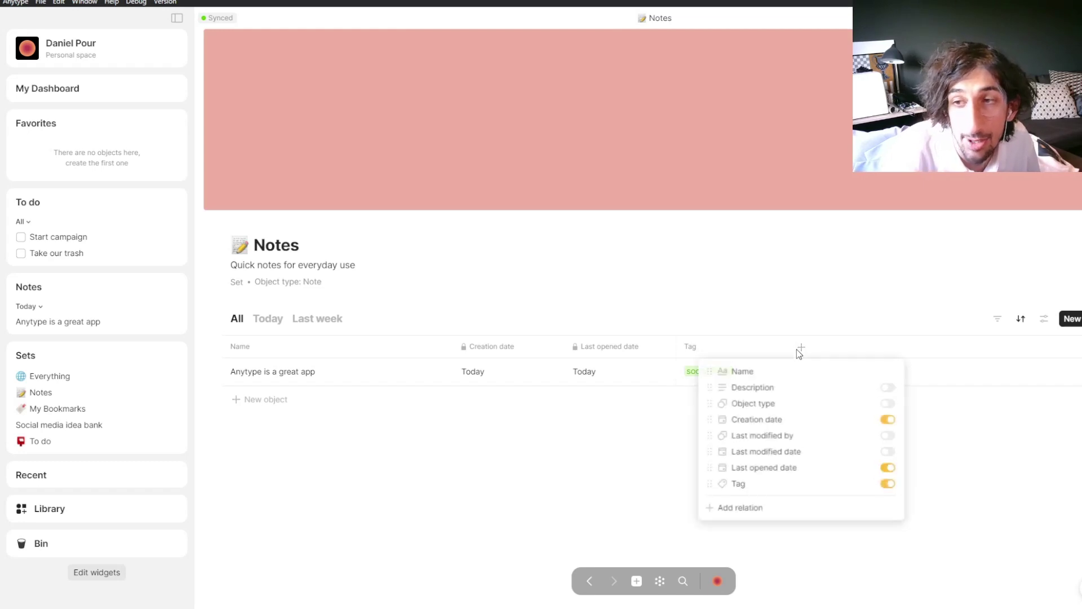
left_click(751, 510)
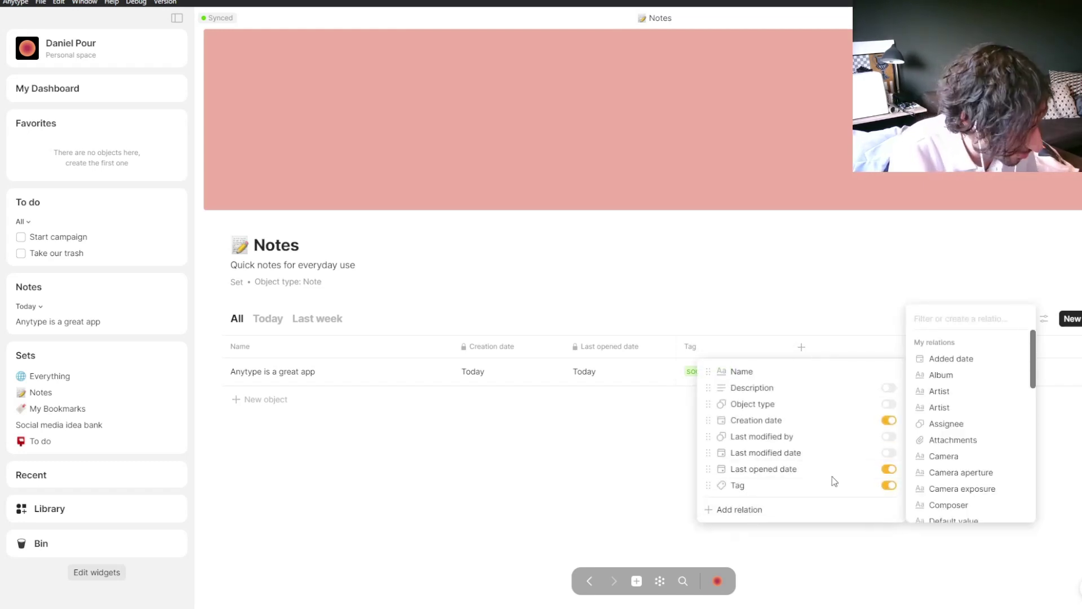
type("para")
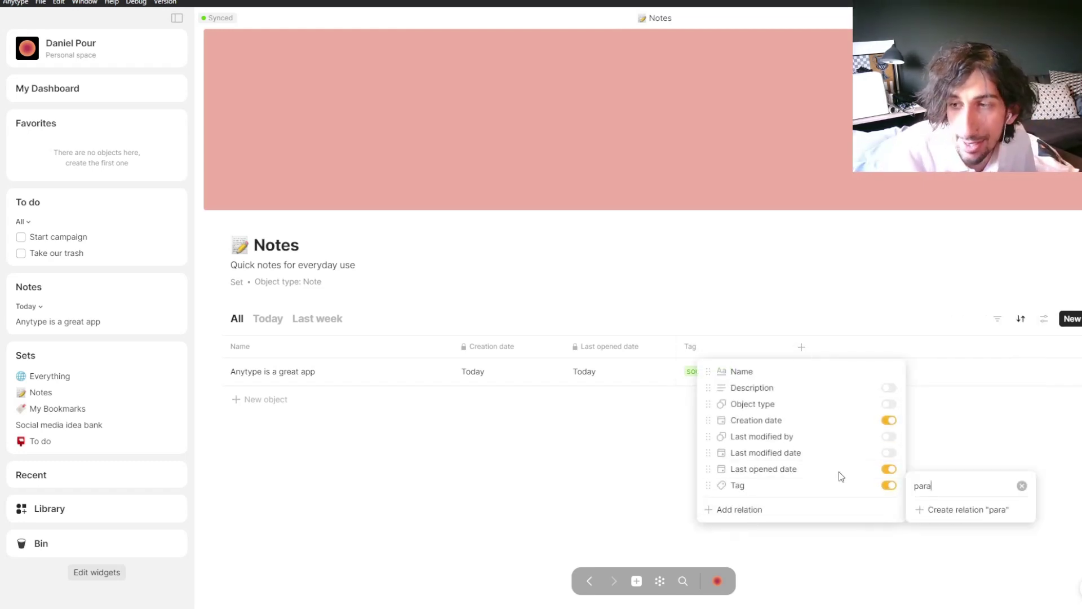
key("Escape")
key("Escape")
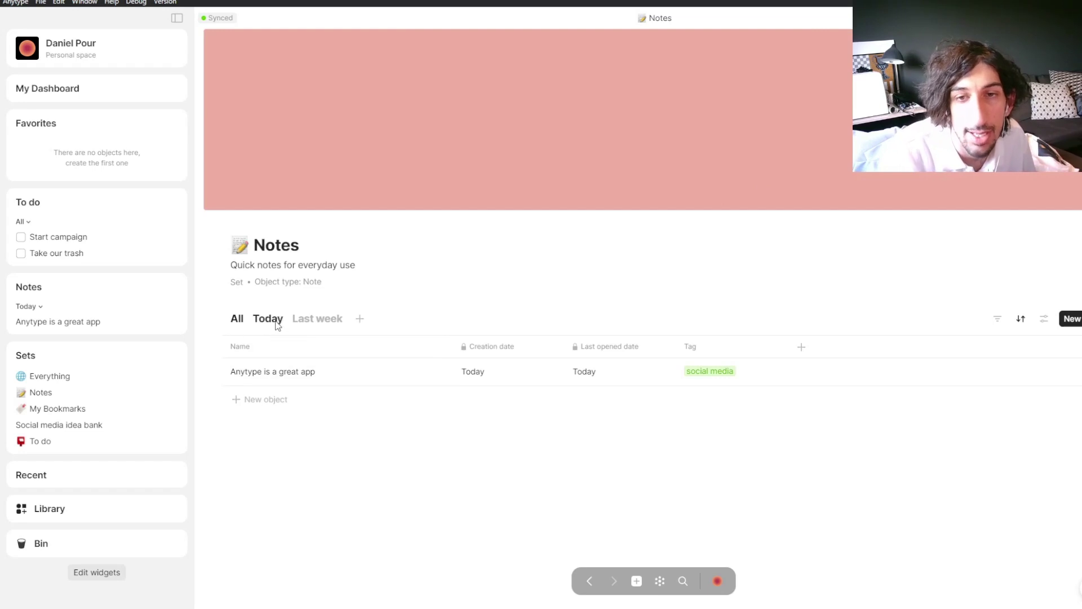
left_click_drag(237, 324, 329, 325)
left_click(250, 324)
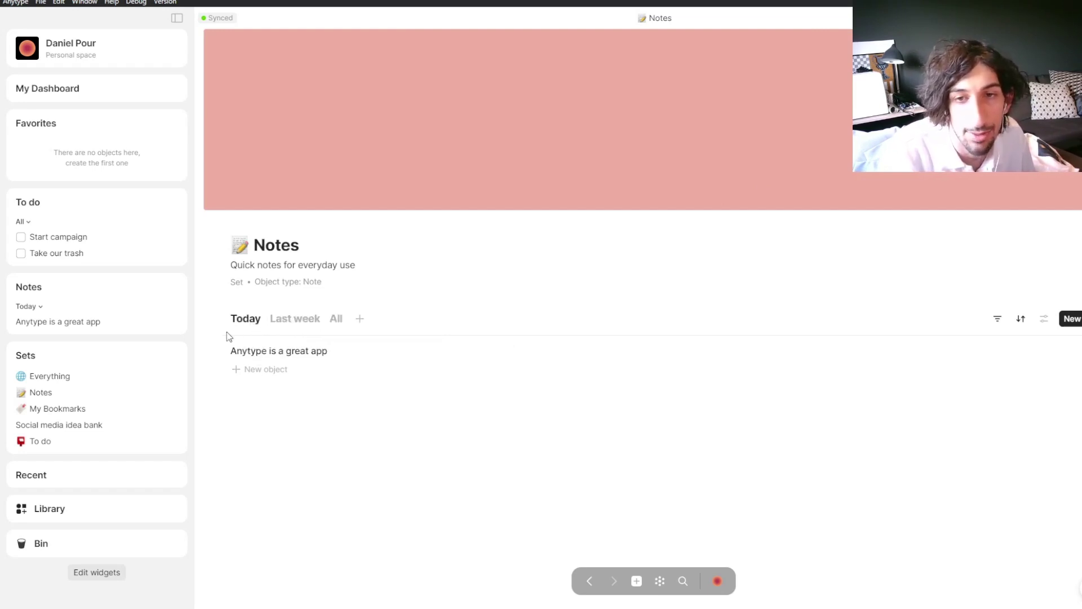
left_click(997, 319)
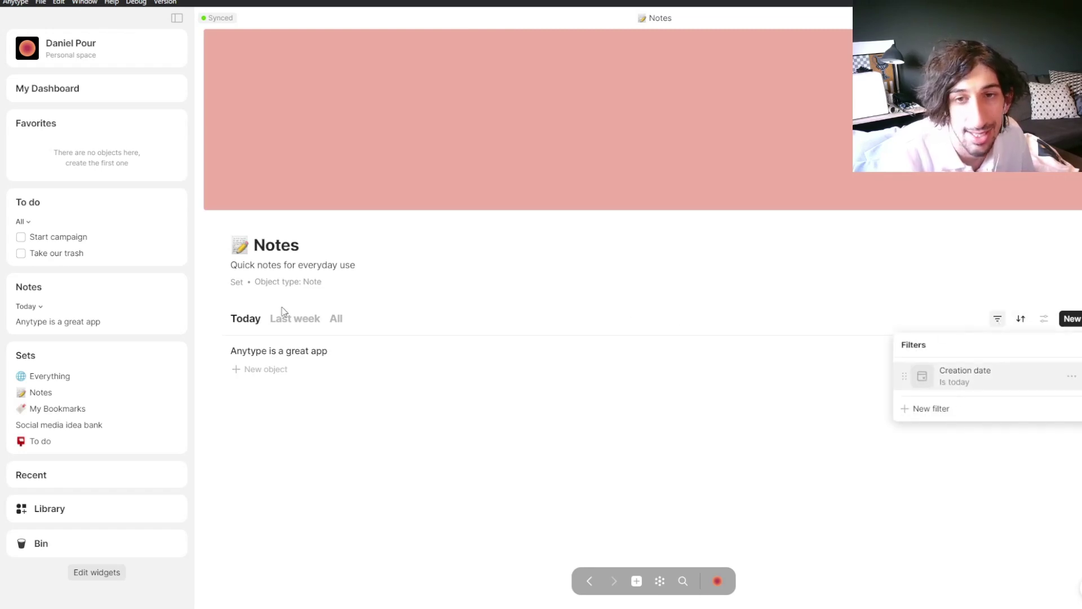
left_click(296, 323)
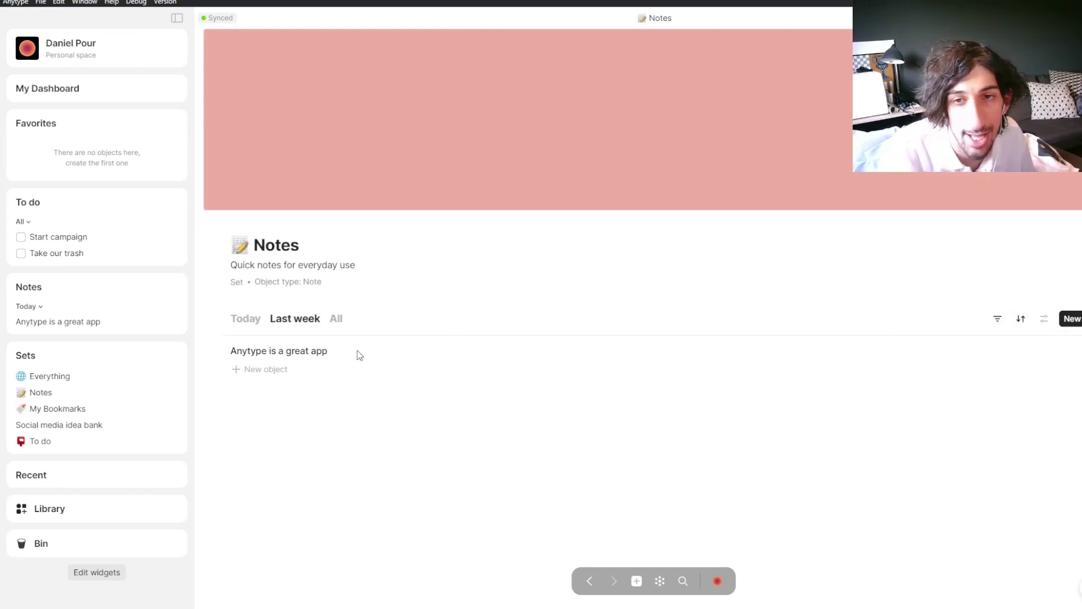
left_click(336, 319)
left_click_drag(338, 319, 234, 317)
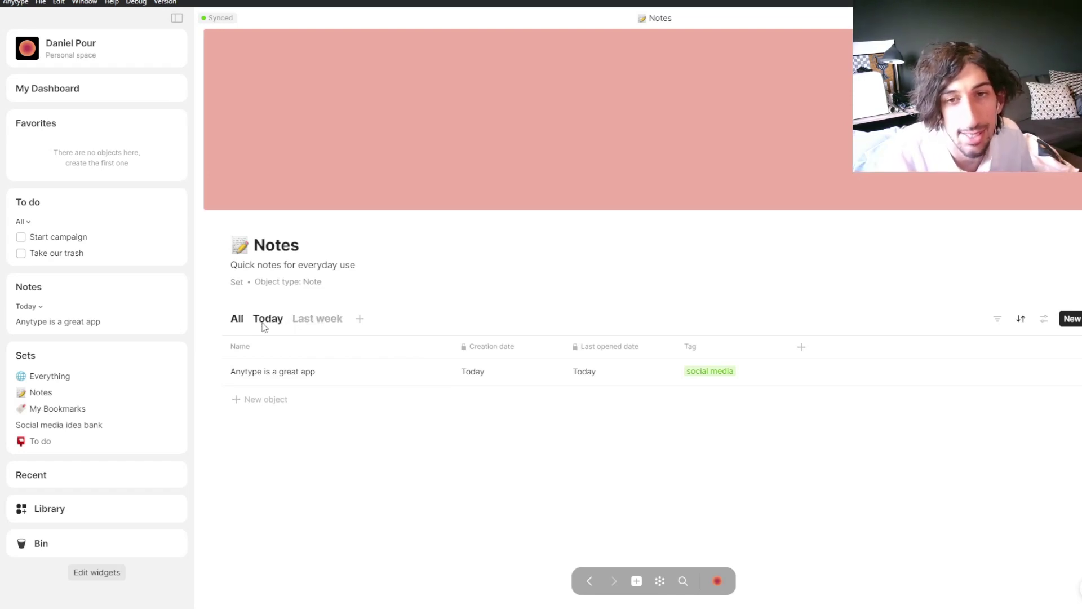
left_click(316, 322)
left_click(314, 320)
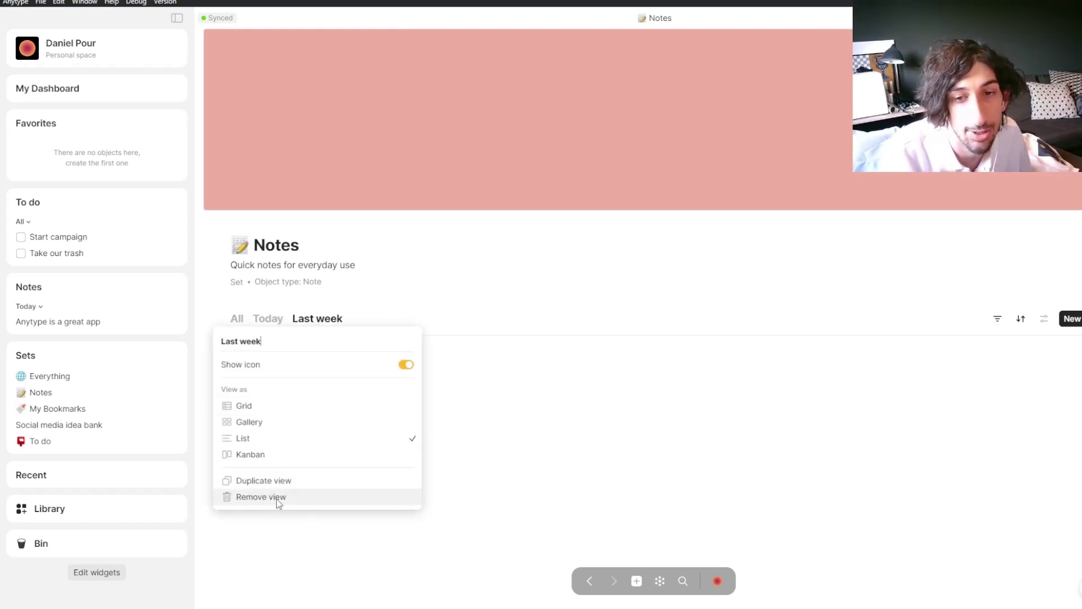
left_click(242, 319)
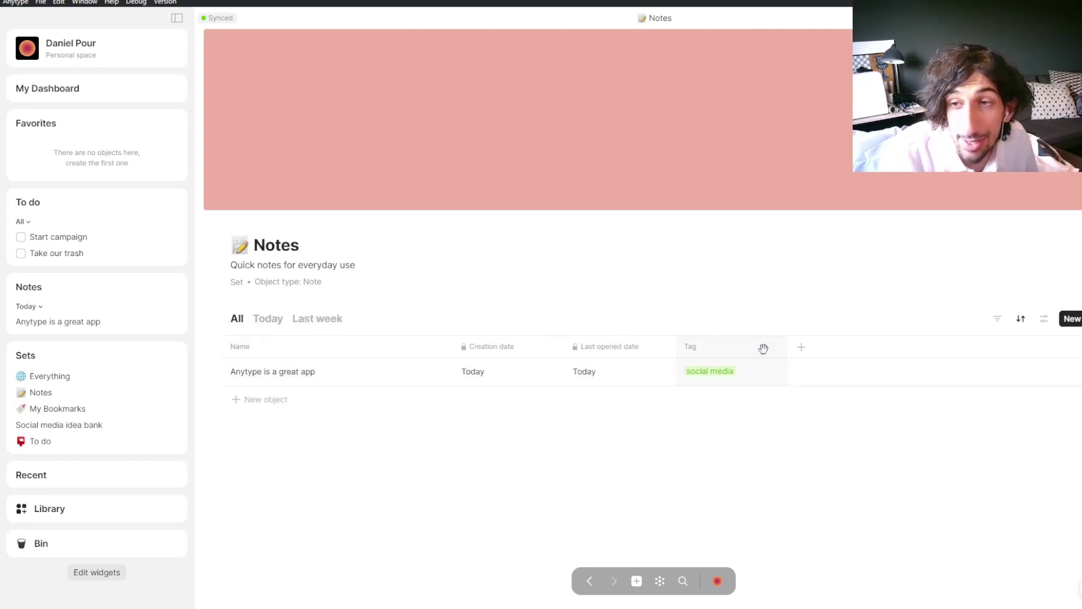
Step: Show the Last modified date column in the Notes table, keeping Description hidden
left_click(801, 348)
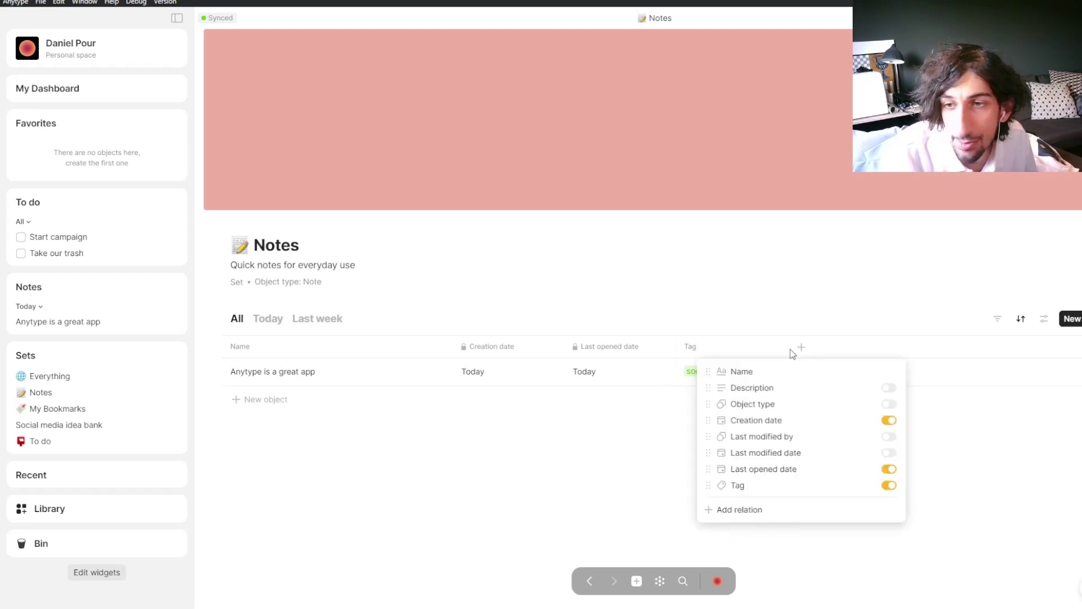
left_click(889, 452)
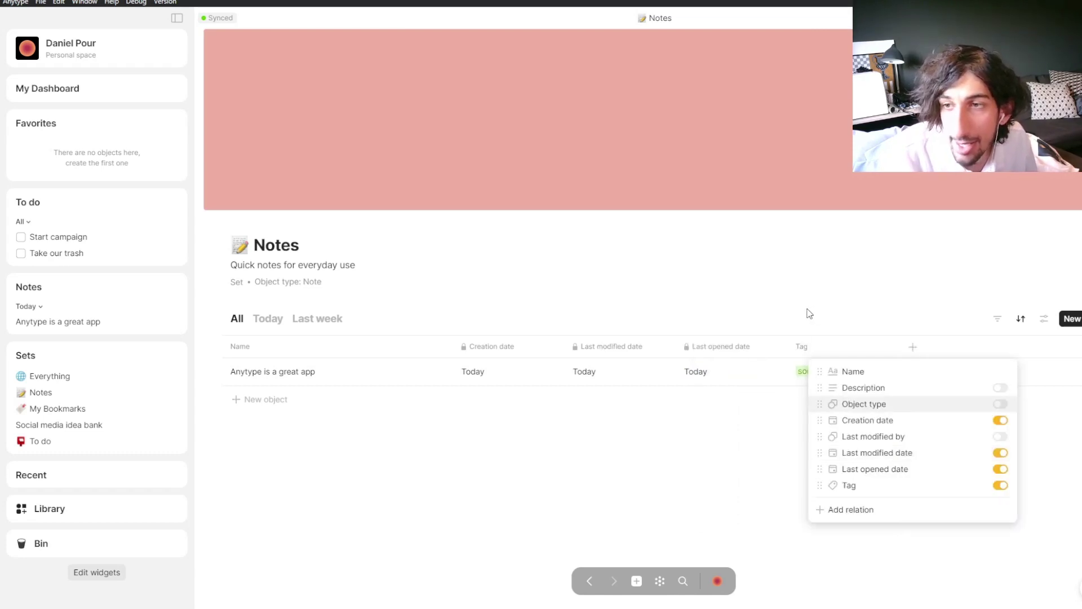
left_click(1000, 389)
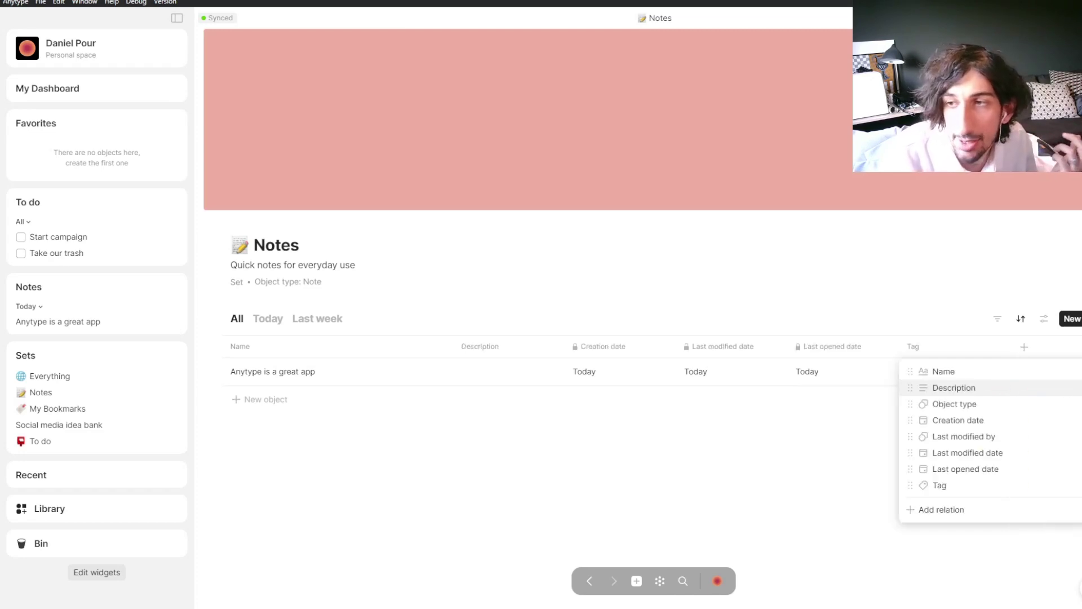
left_click(1000, 388)
left_click(849, 316)
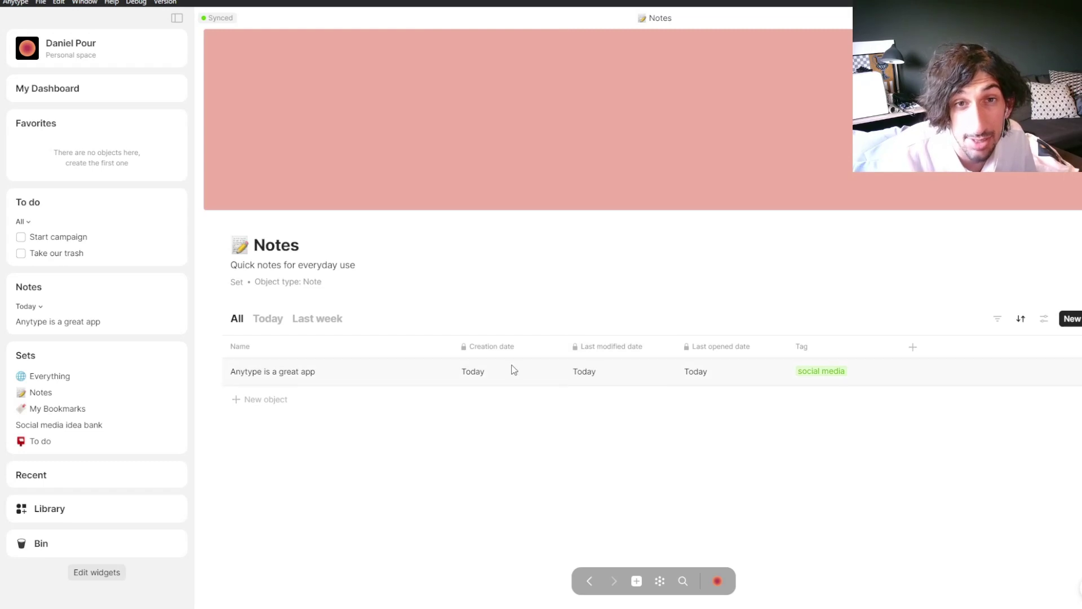
Step: Open My Dashboard and type @ in its first block to list objects to mention
left_click(70, 90)
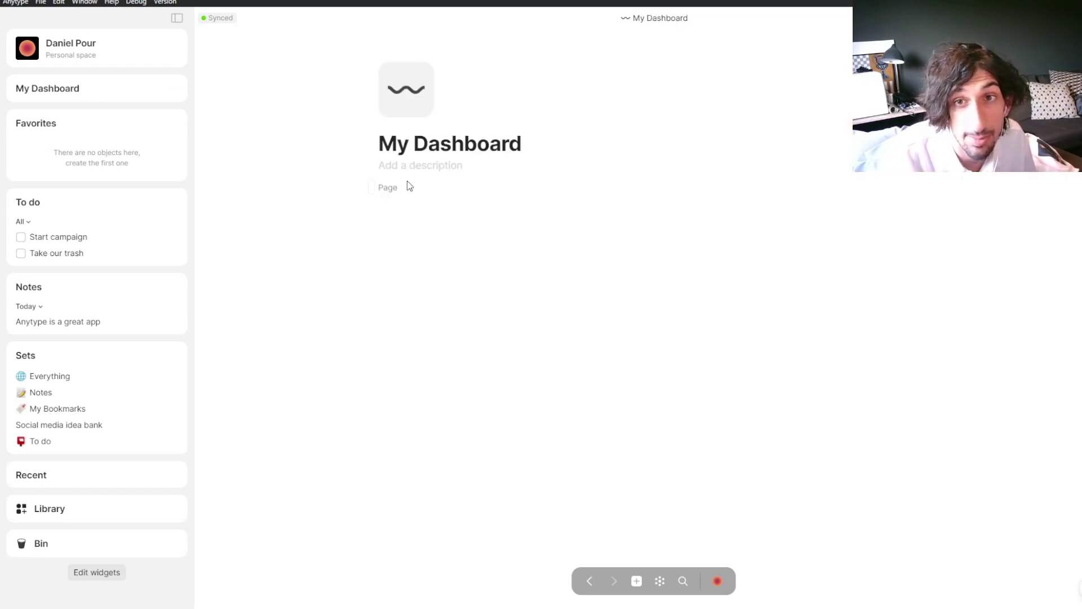
left_click(384, 217)
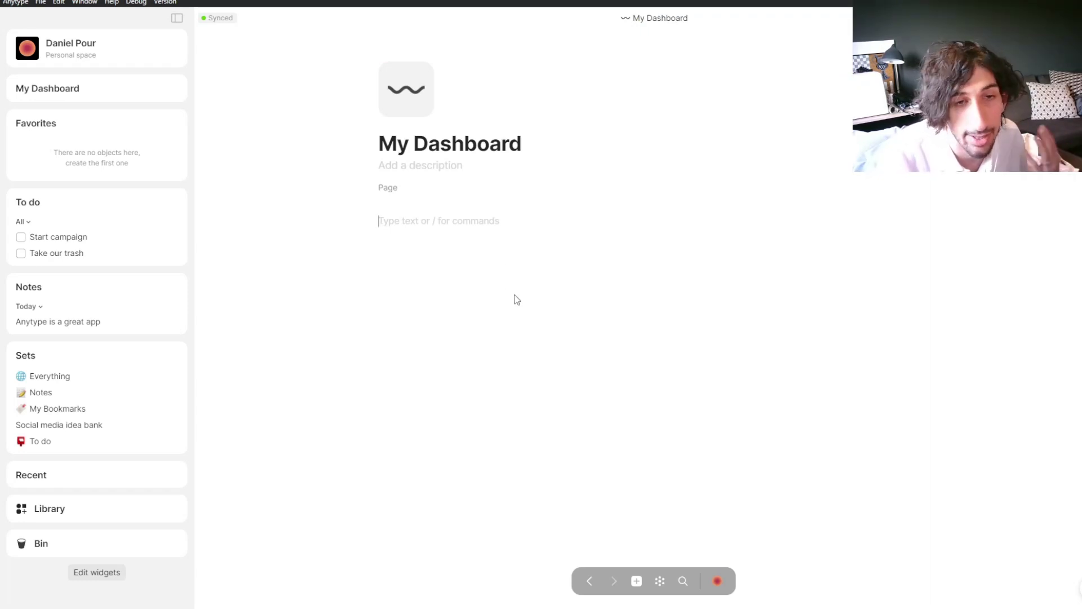
left_click(662, 582)
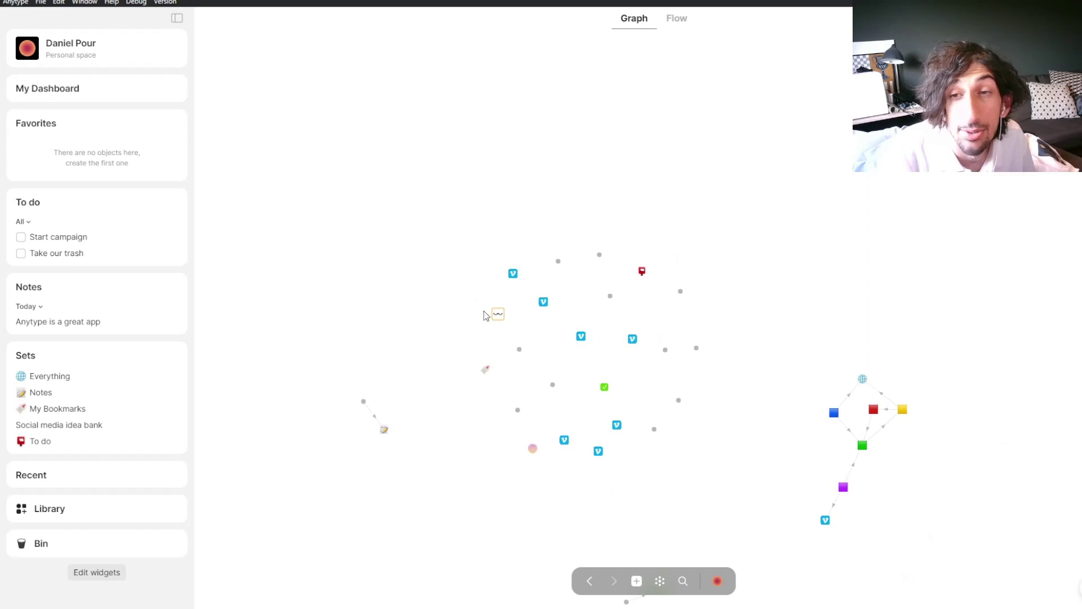
mouse_move(388, 433)
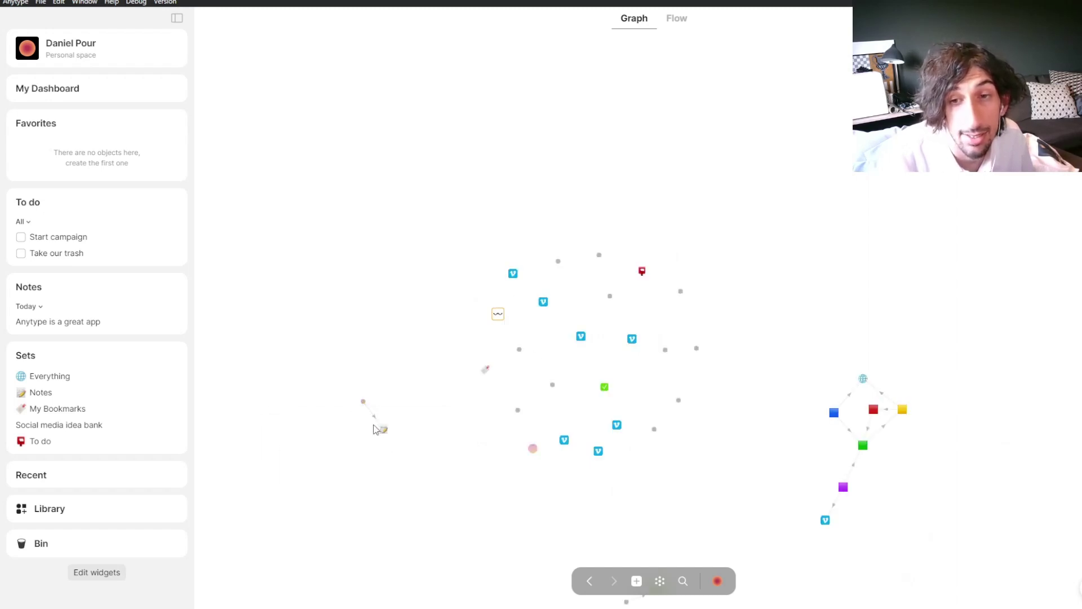
left_click(499, 320)
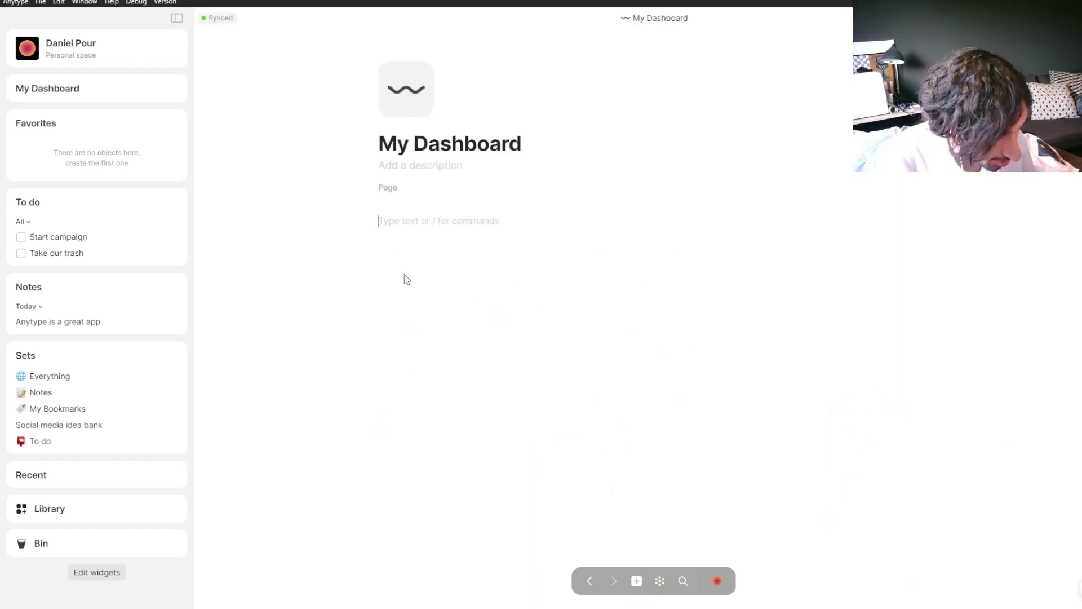
type("@")
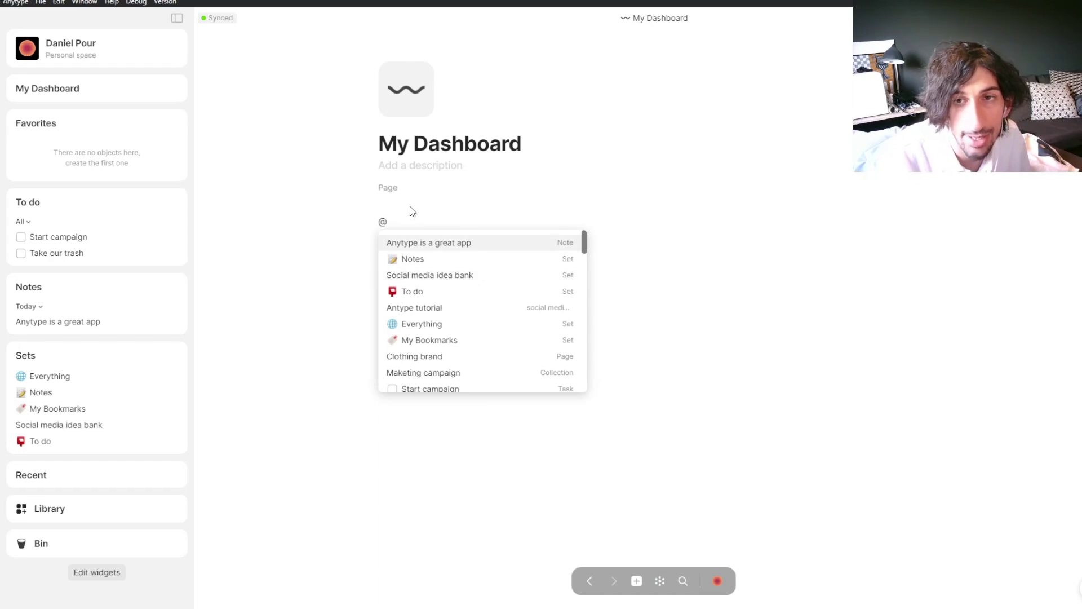
Step: Create a new page titled 'Clothing brand dashboard'
key("BackSpace")
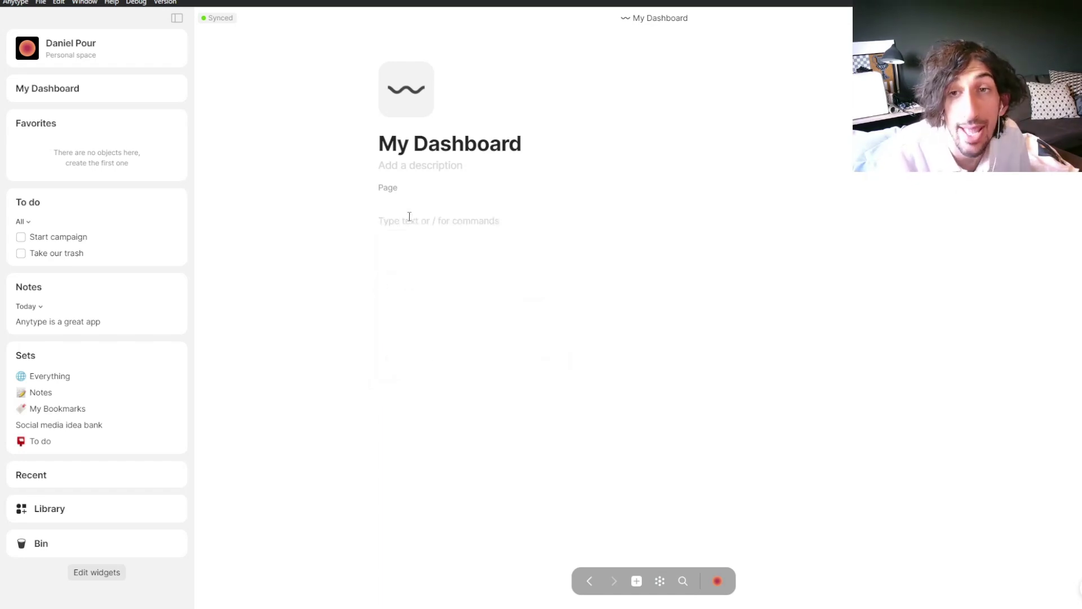
left_click(636, 580)
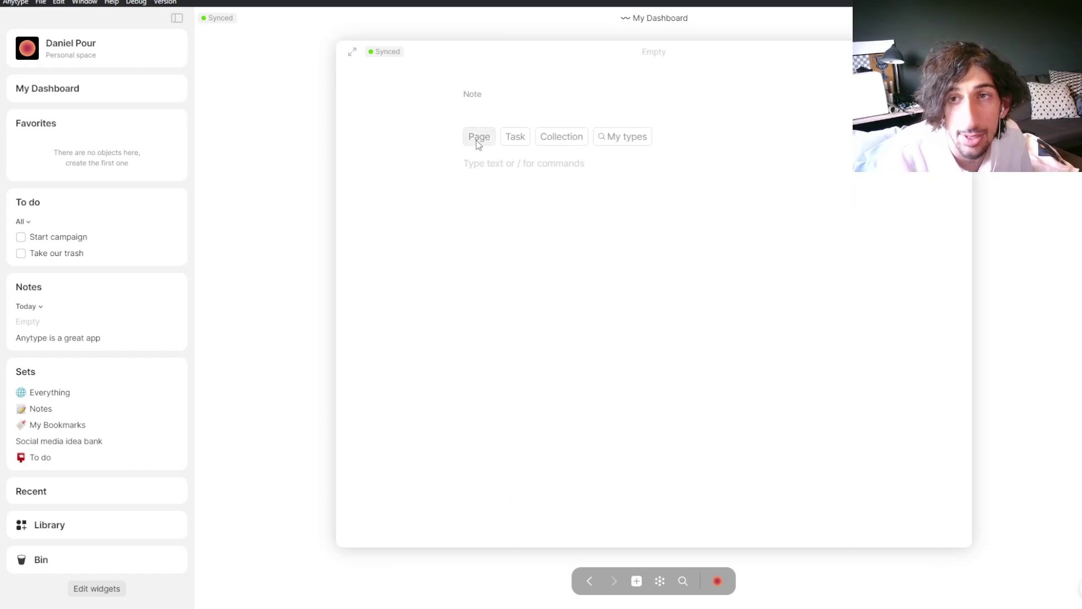
left_click(478, 125)
type("Clothing brand dashboard")
key("Escape")
Step: Link the Clothing brand dashboard page in My Dashboard's body with an @ mention
type("@")
left_click(455, 247)
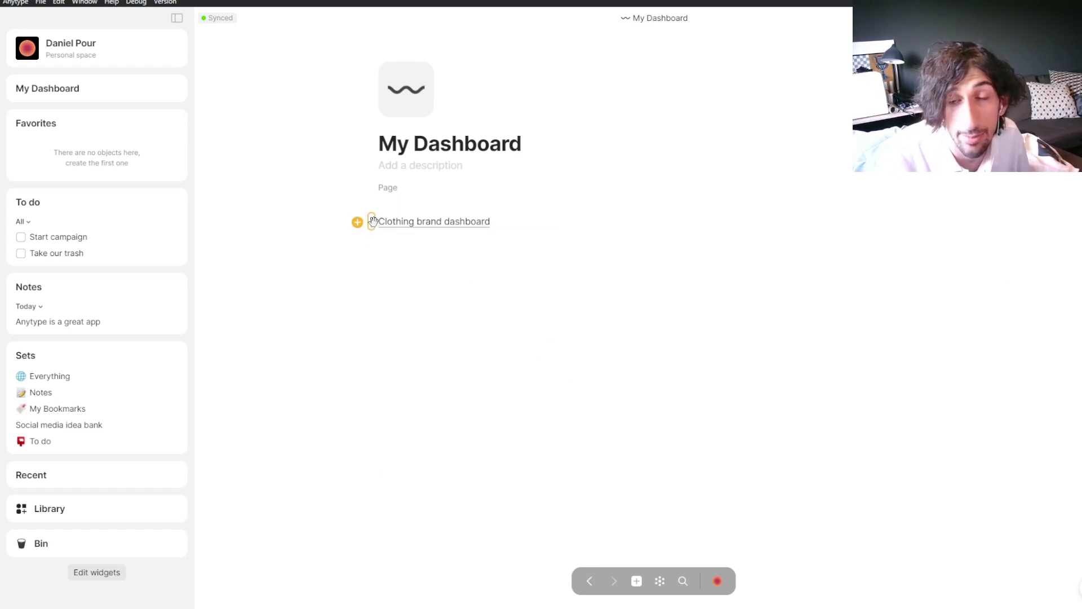
left_click(372, 221)
Step: Turn the Clothing brand dashboard link into a pink callout and add an empty line below it
mouse_move(324, 388)
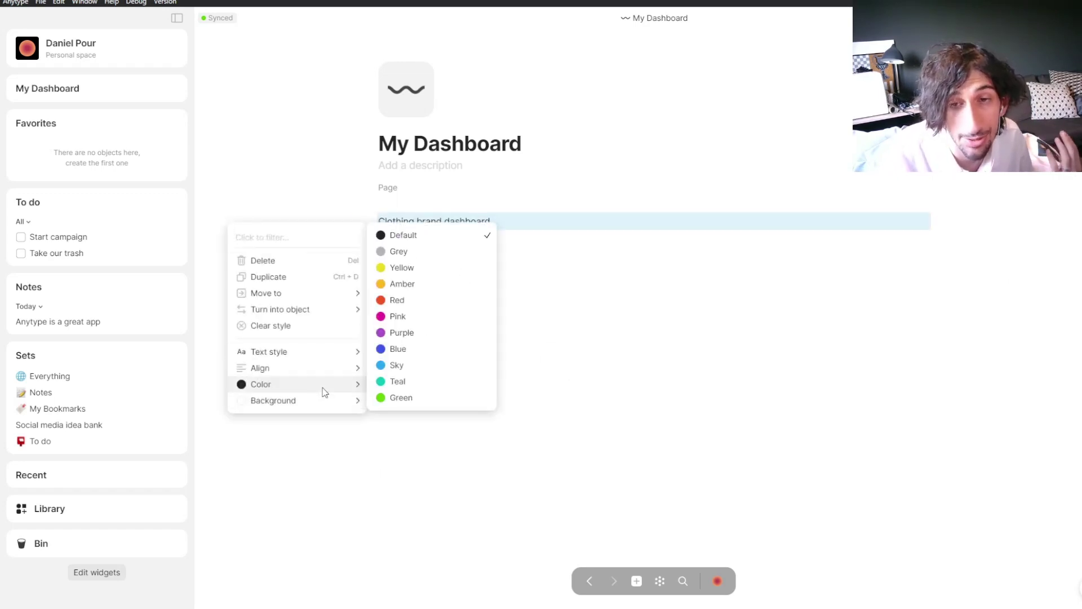
mouse_move(331, 353)
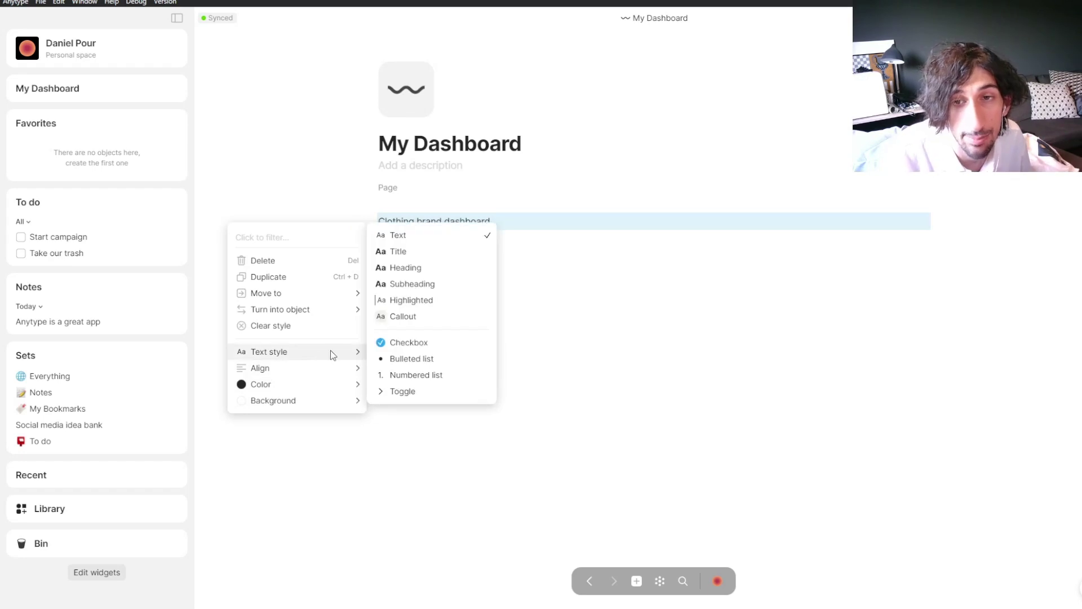
left_click(420, 317)
left_click(372, 232)
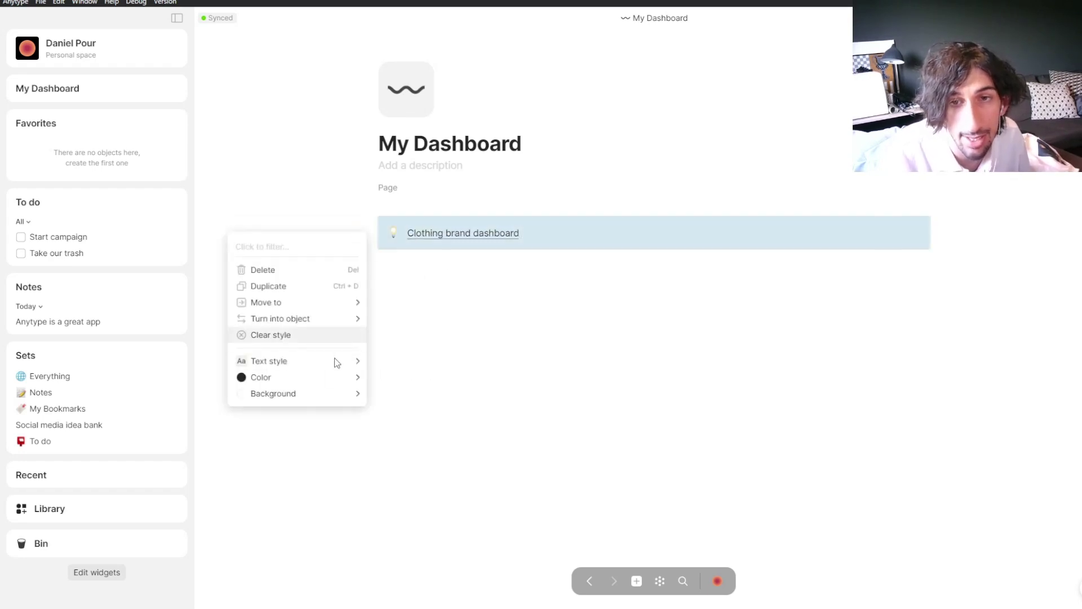
mouse_move(316, 396)
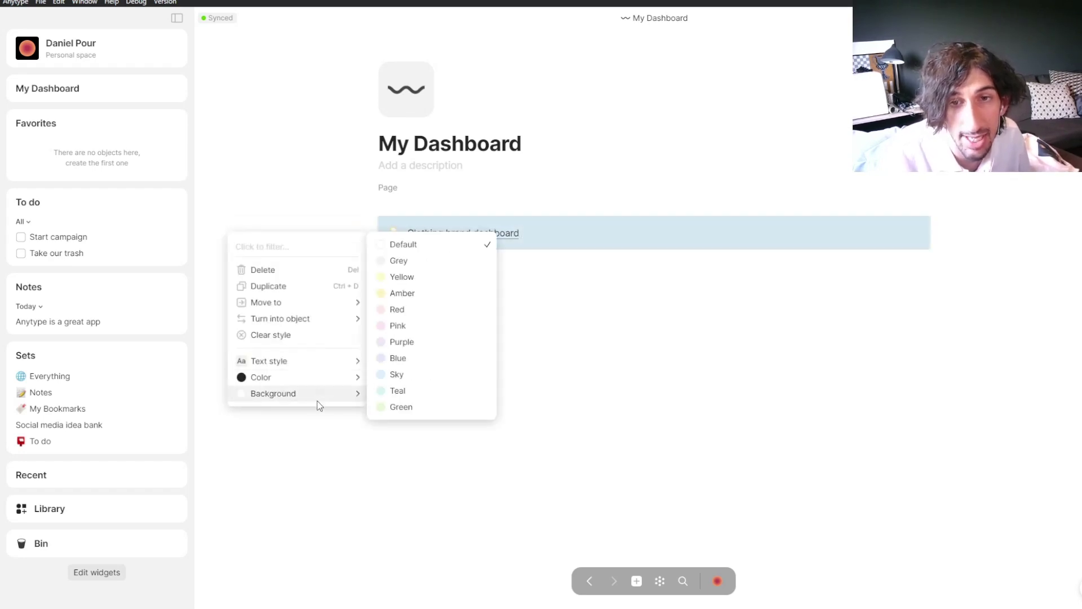
left_click(408, 327)
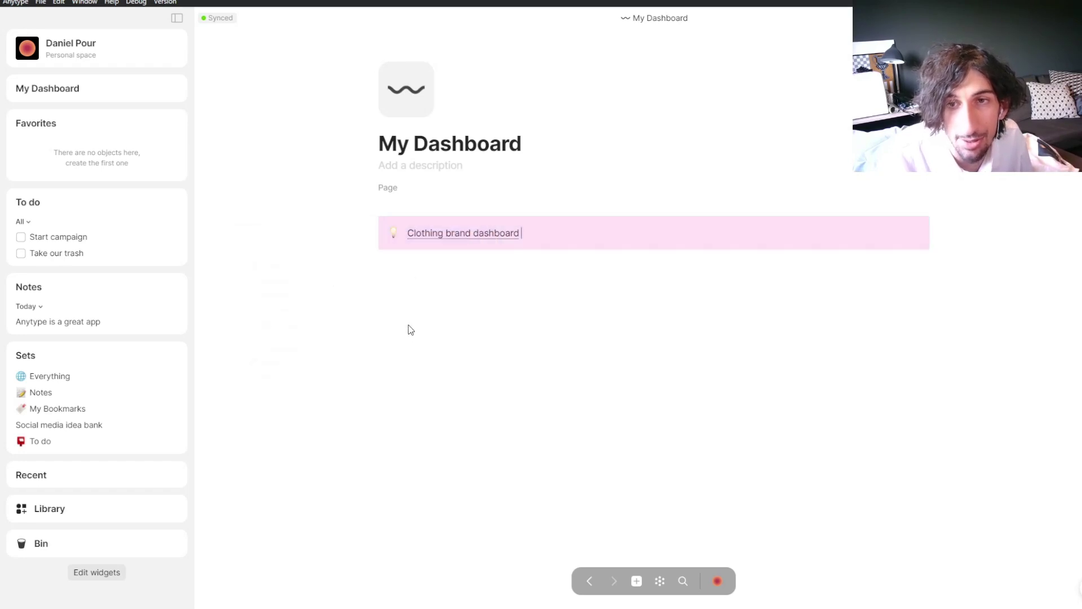
left_click(437, 266)
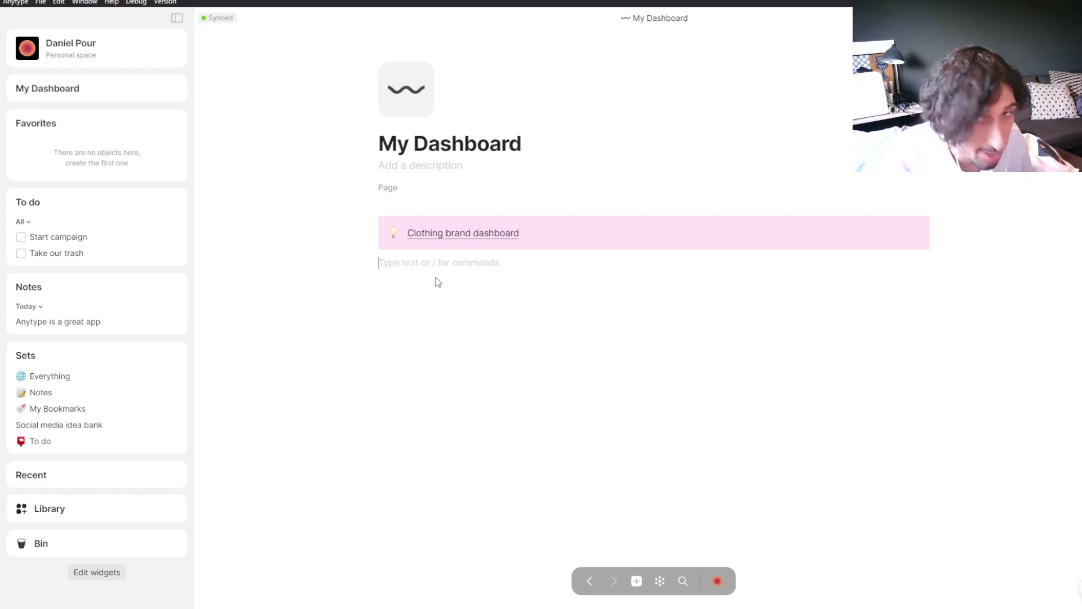
Step: Create a new page titled 'Personal social media'
left_click(637, 581)
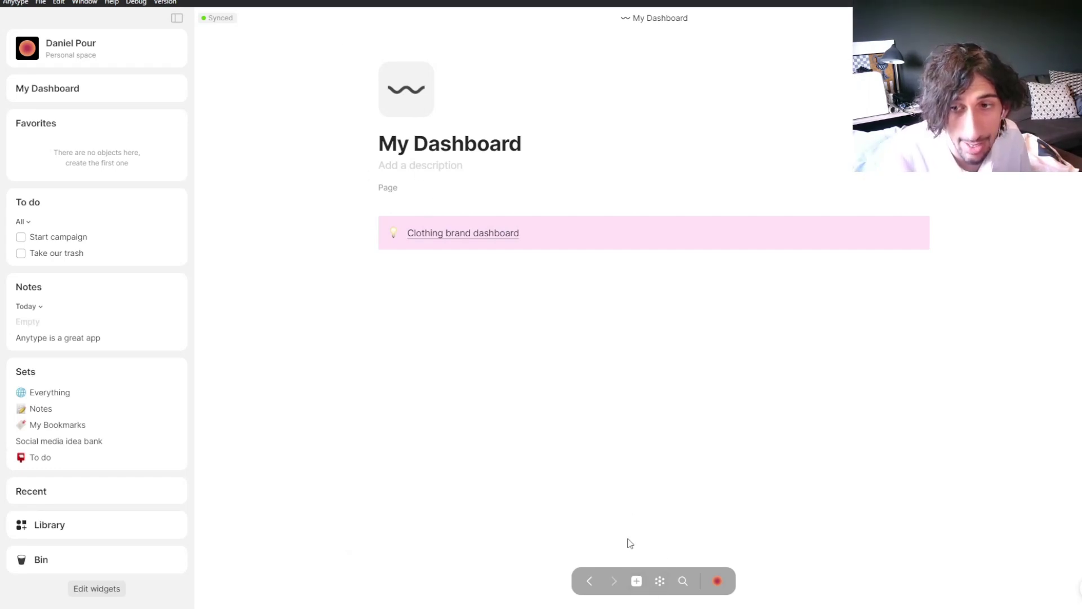
left_click(479, 125)
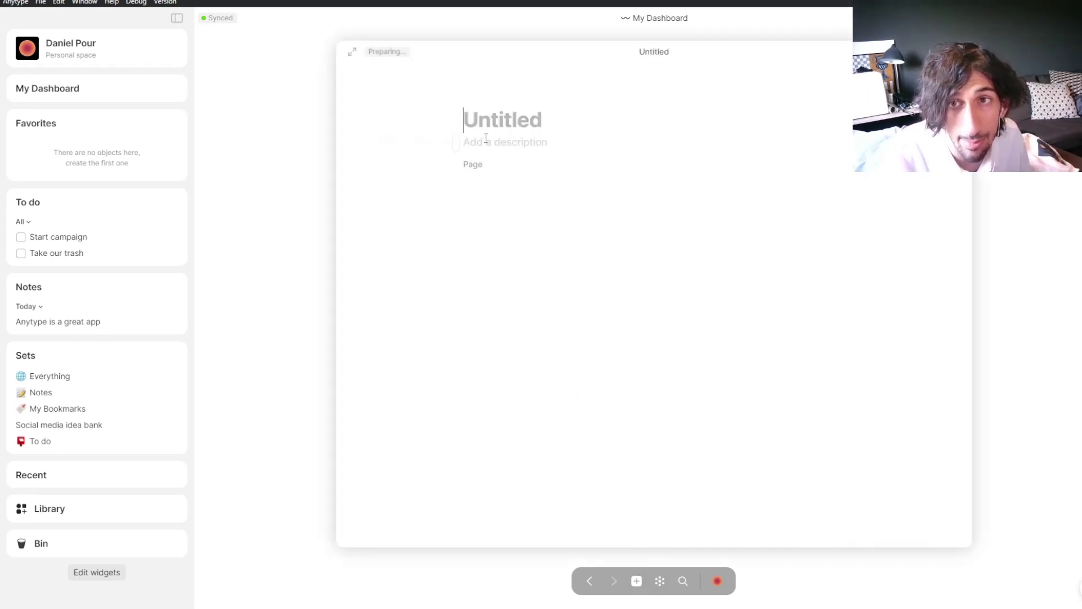
type("Perso")
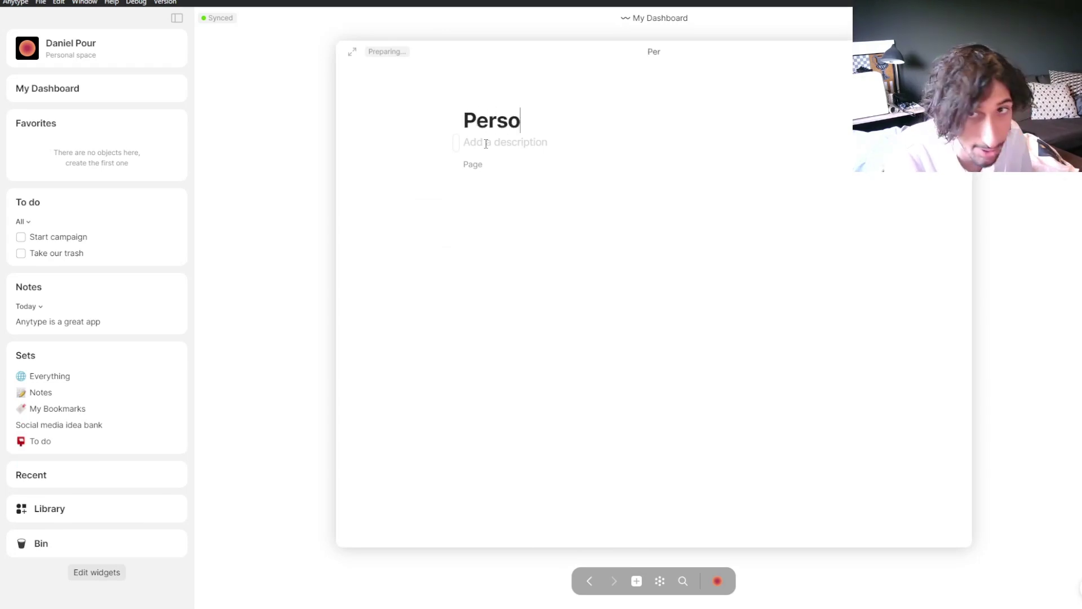
type("nal social media")
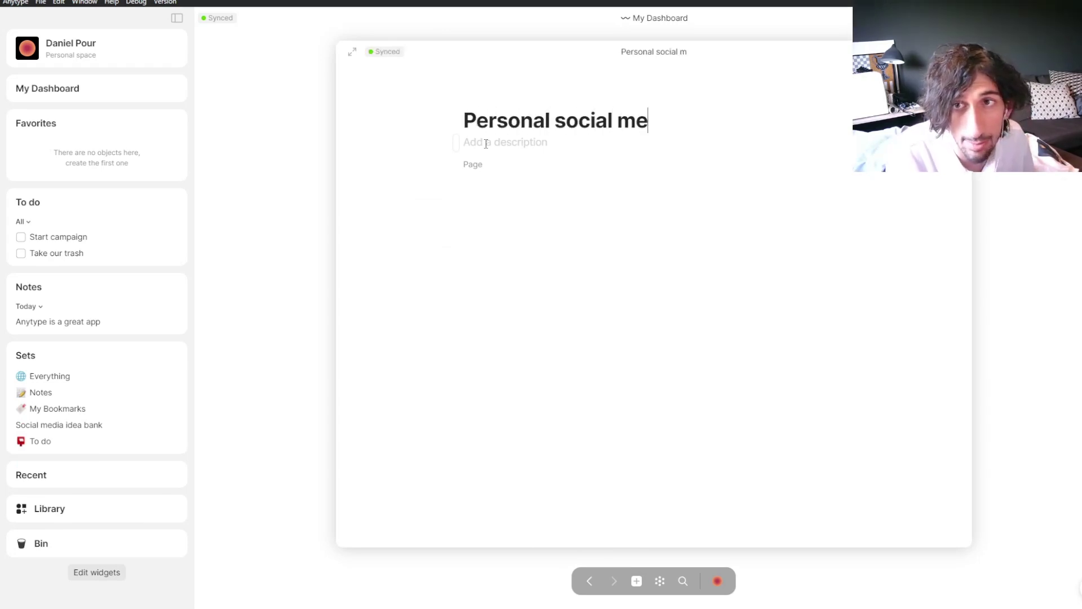
key("Return")
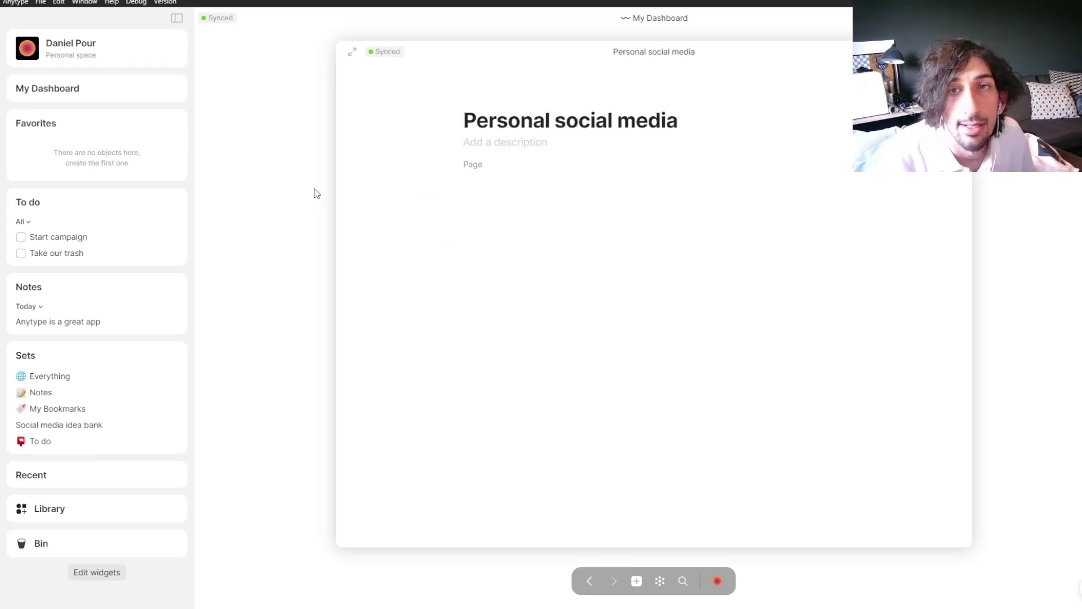
left_click(306, 197)
Step: Mention Personal social media below the pink callout and give that block a blue background
left_click(421, 279)
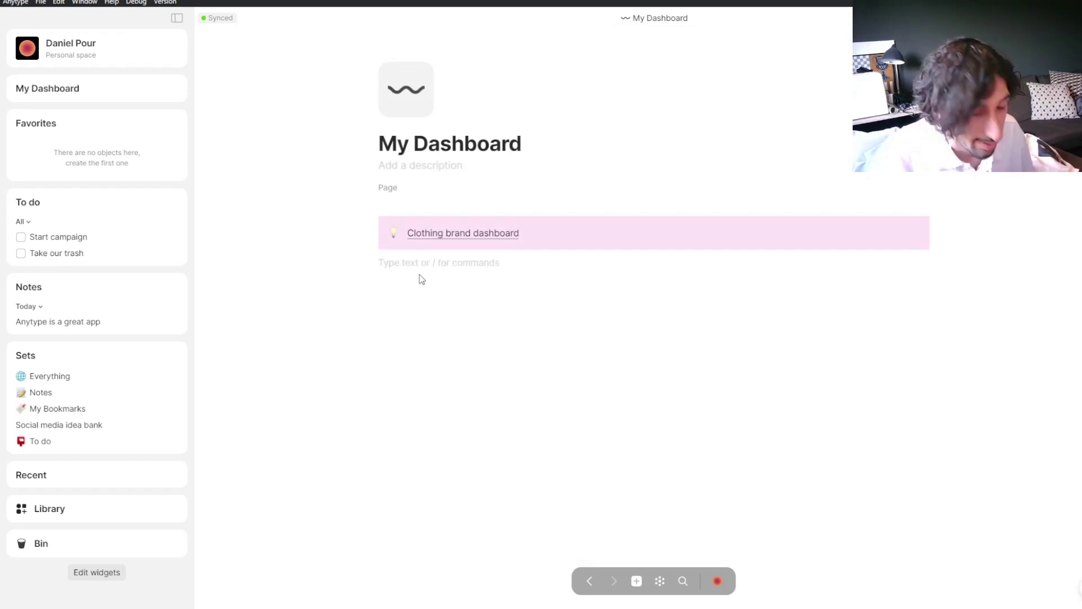
type("@")
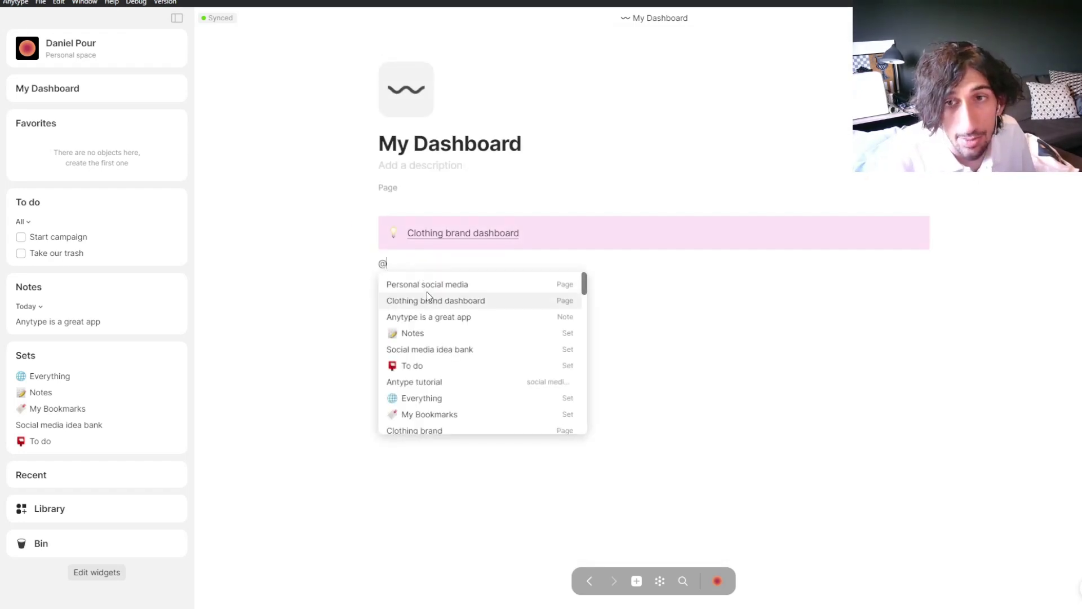
left_click(428, 289)
left_click(372, 261)
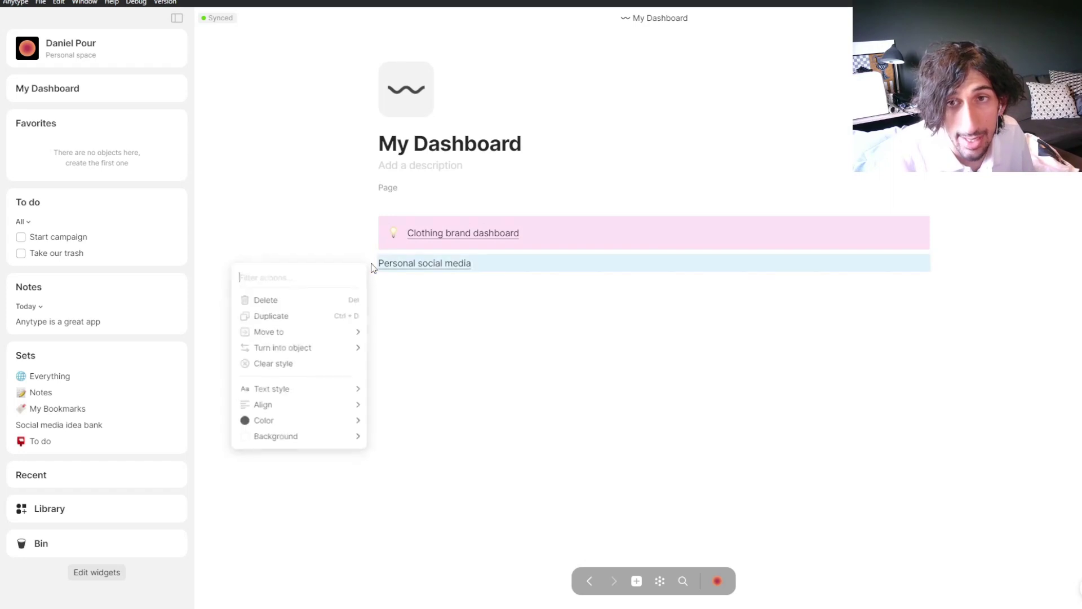
mouse_move(308, 416)
mouse_move(306, 445)
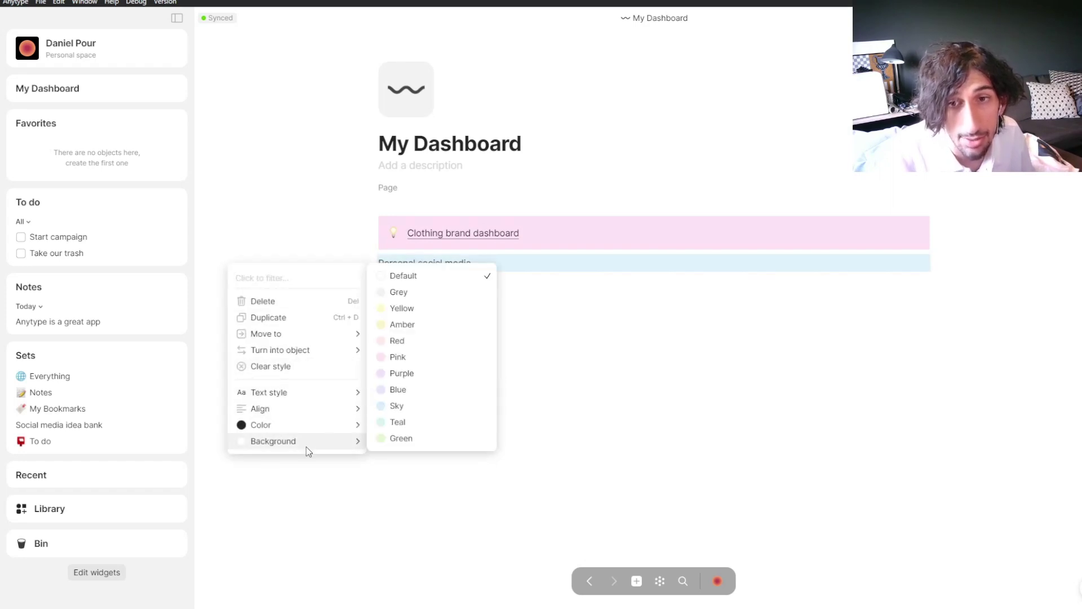
left_click(410, 389)
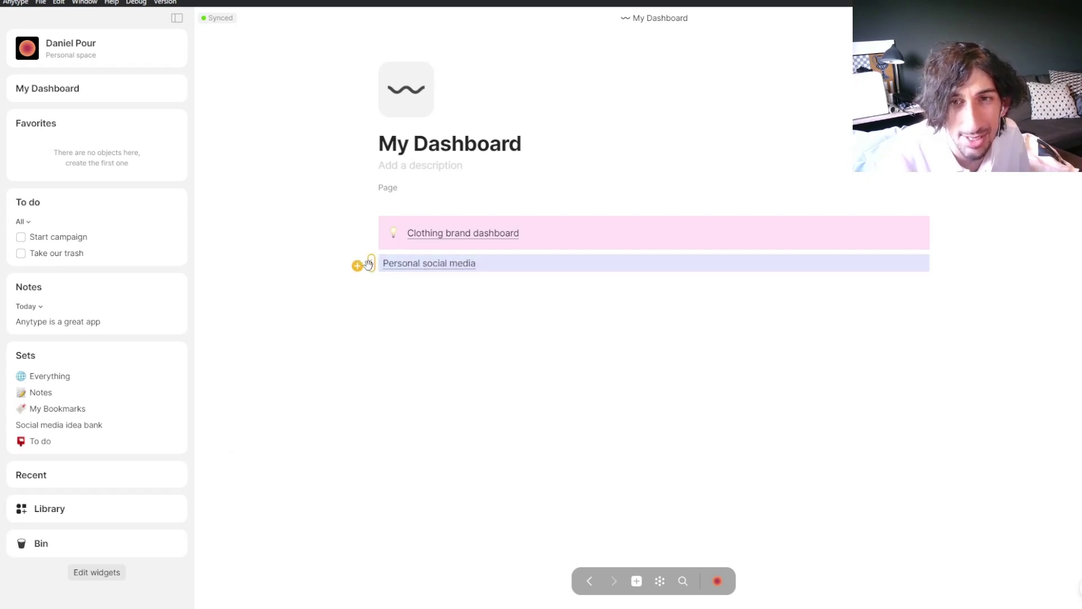
Step: Make Personal social media a callout beside the Clothing brand dashboard callout, with an empty line below
left_click(371, 263)
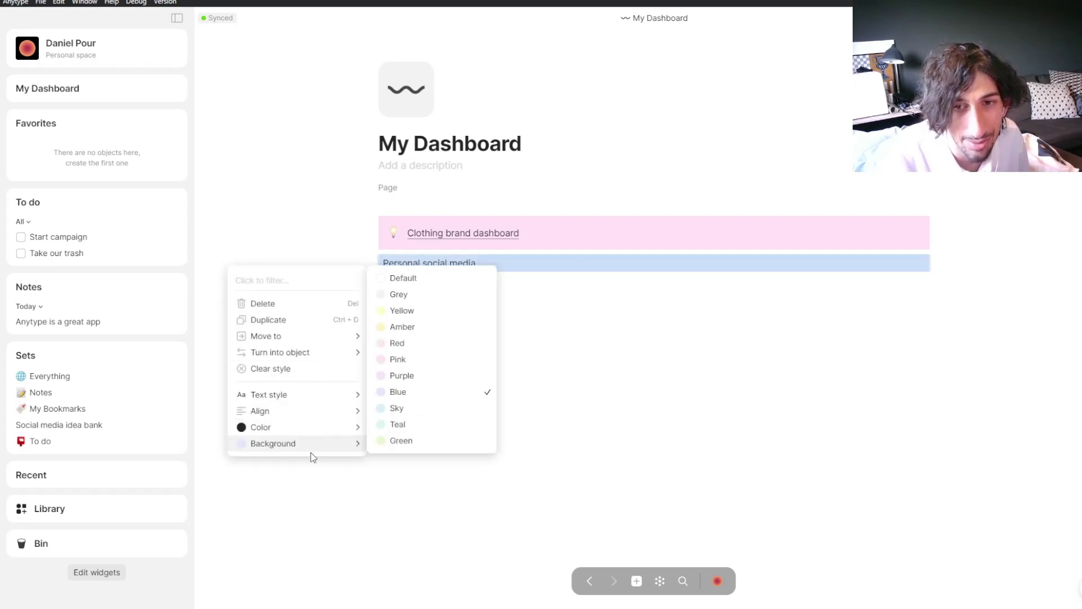
mouse_move(327, 433)
mouse_move(309, 410)
mouse_move(271, 394)
left_click(424, 385)
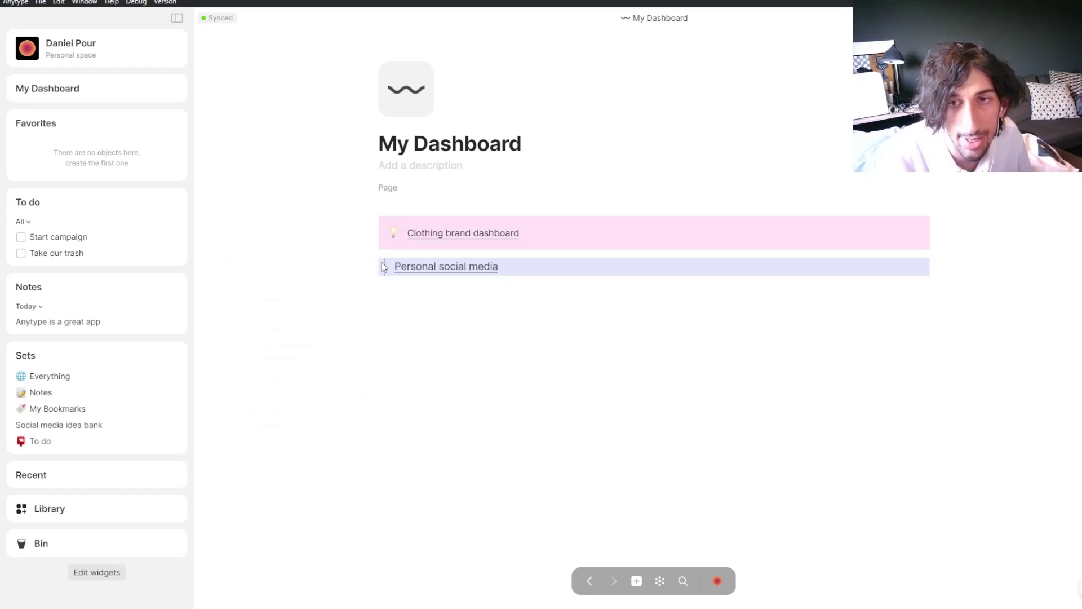
left_click(380, 268)
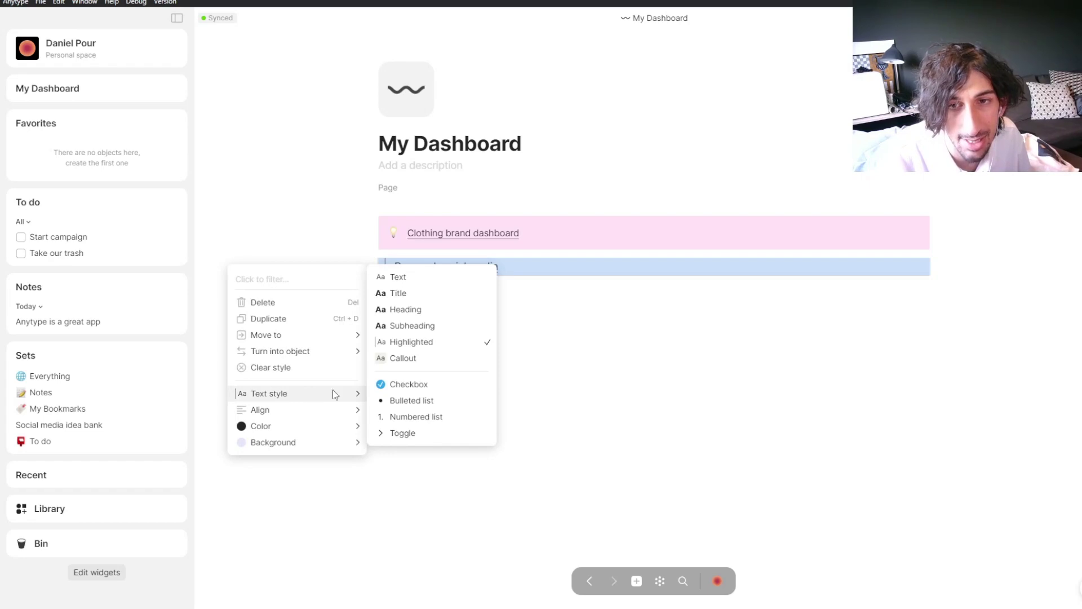
left_click(413, 360)
left_click_drag(367, 274, 938, 231)
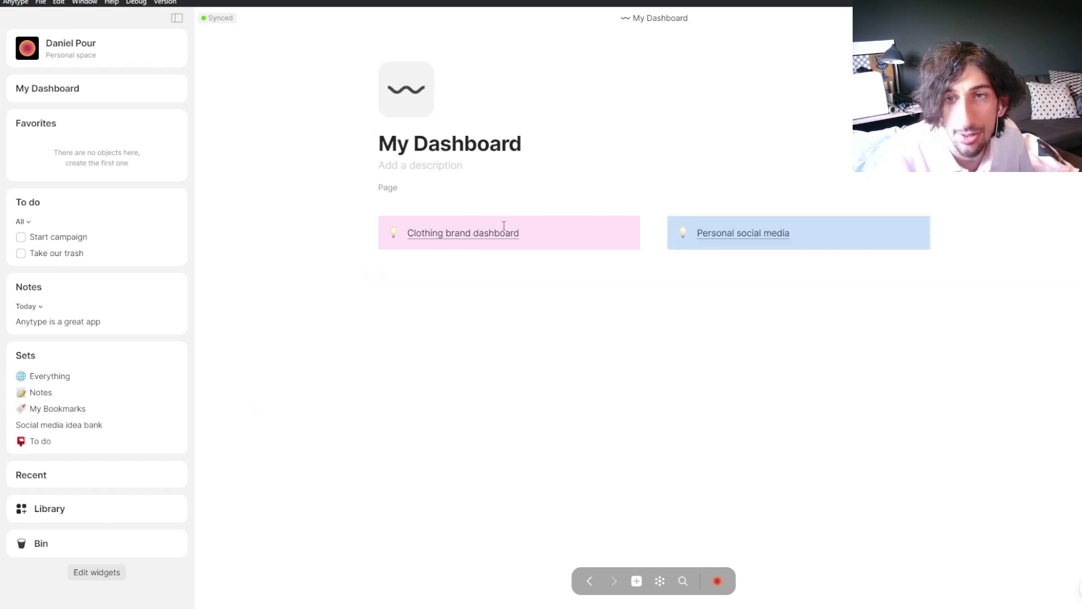
left_click(444, 289)
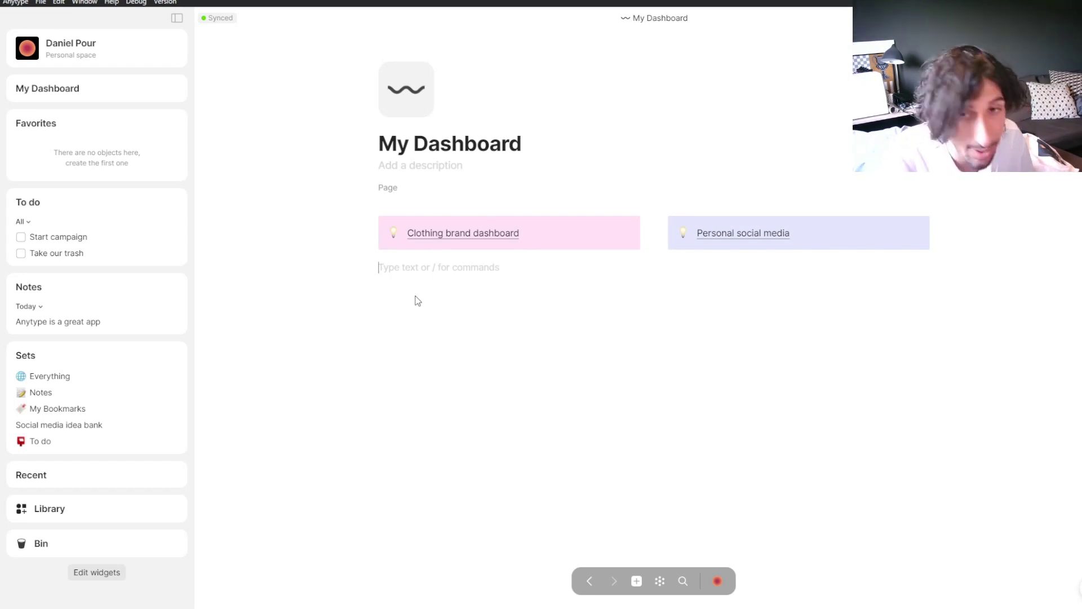
Step: Insert an inline set below the callouts with To do as its source, and add a new view
type("/")
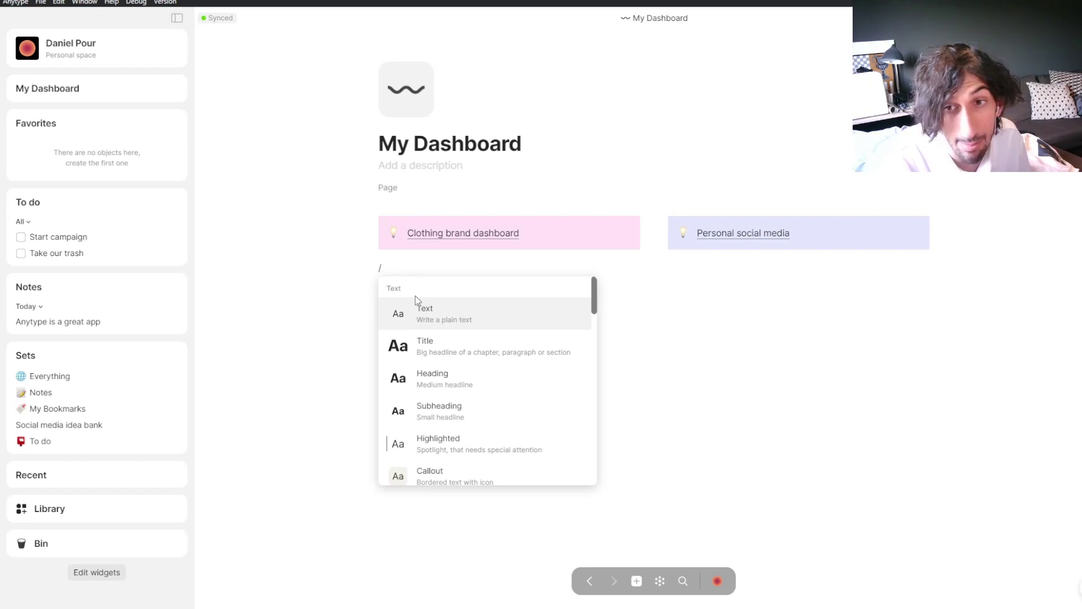
type("inlin")
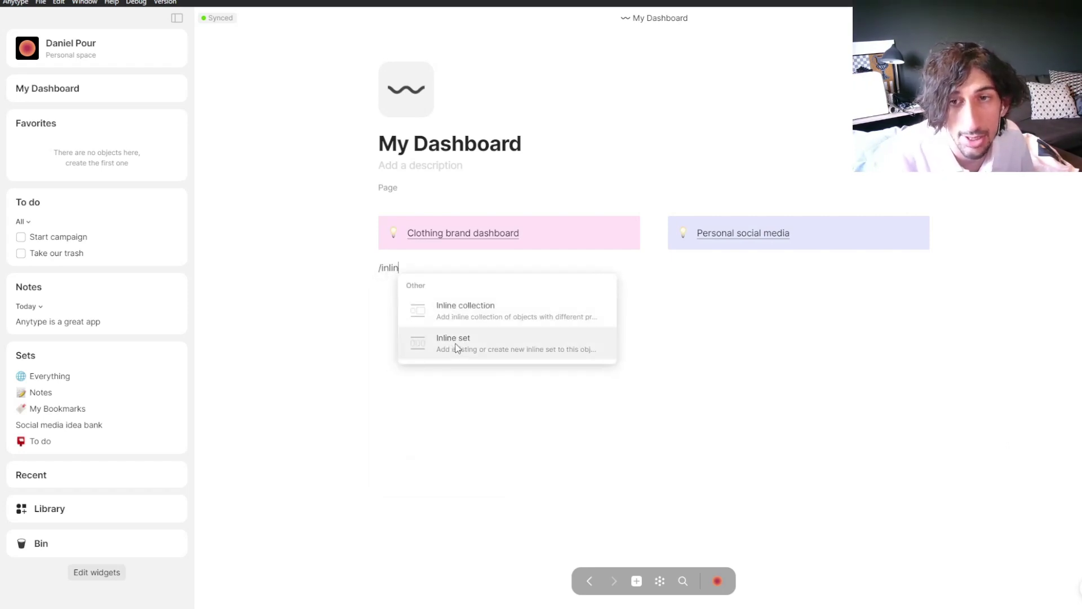
key("BackSpace")
key("BackSpace")
key("BackSpace")
key("BackSpace")
key("BackSpace")
type("sets")
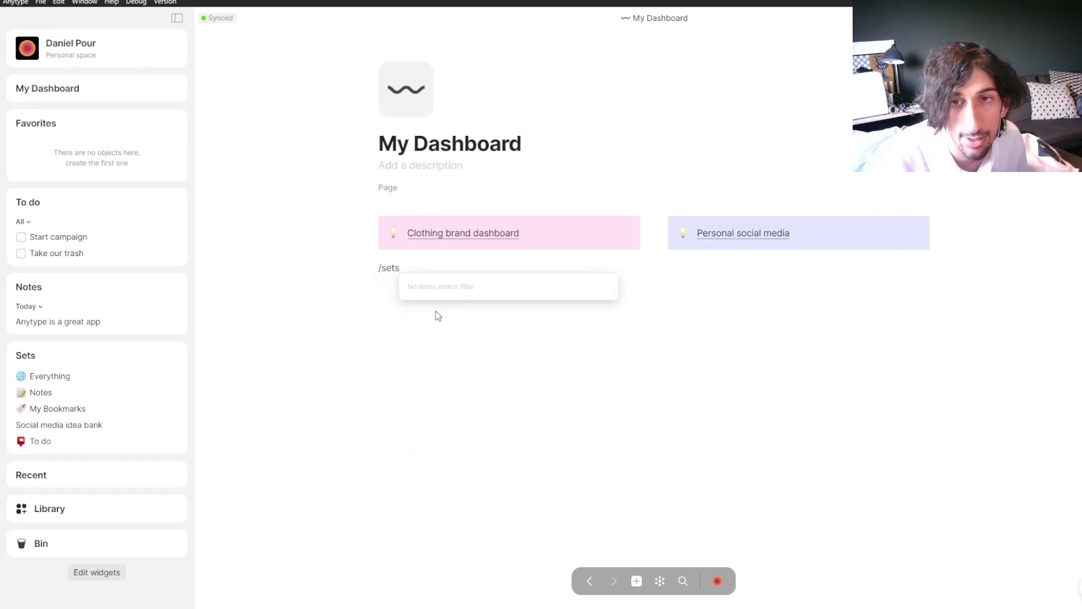
key("BackSpace")
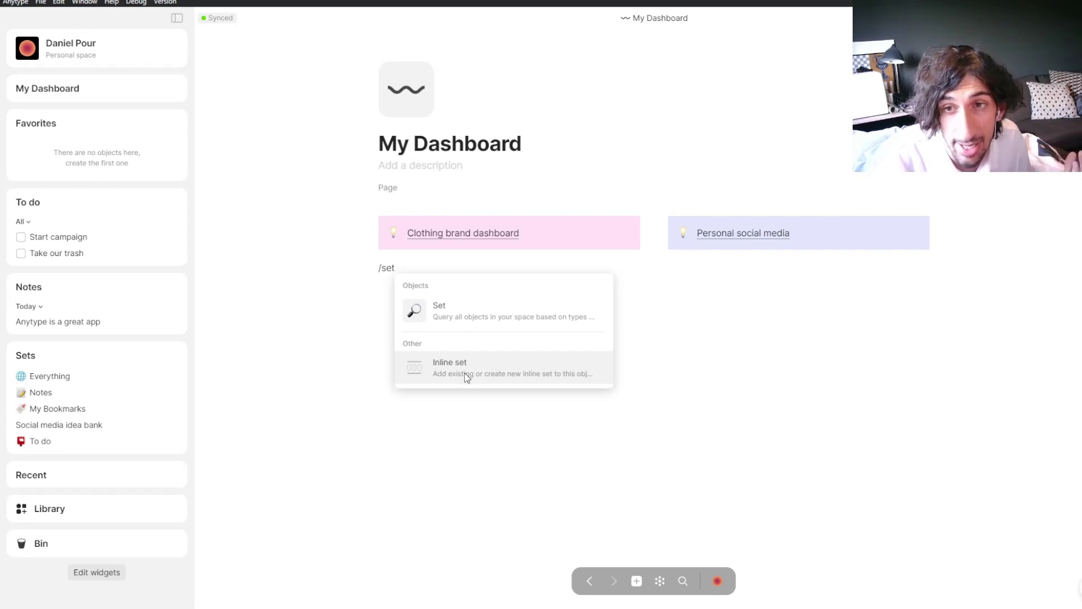
left_click(465, 373)
left_click(440, 355)
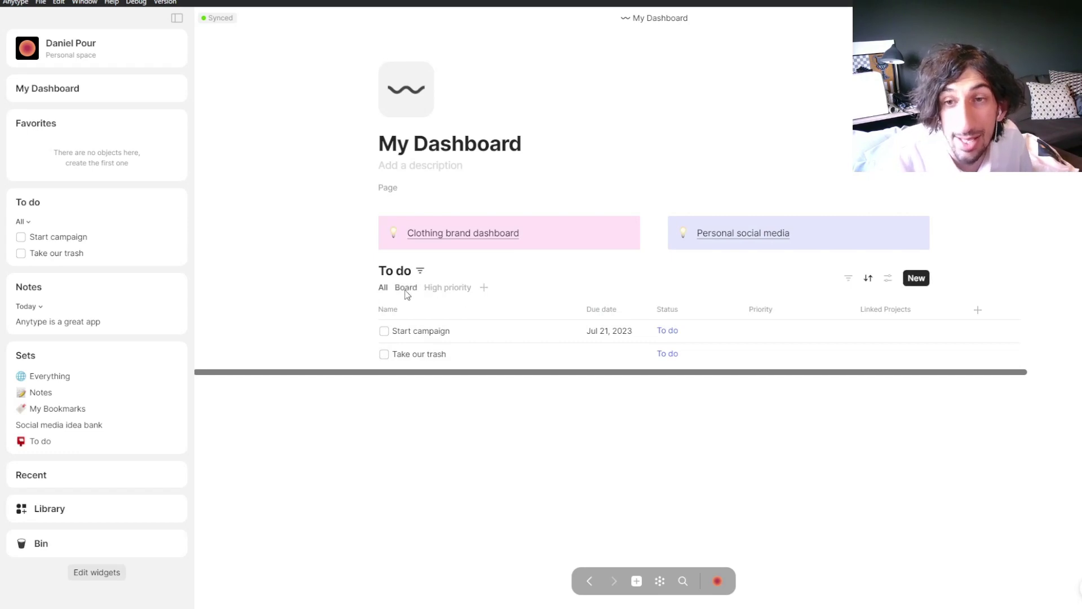
left_click(484, 288)
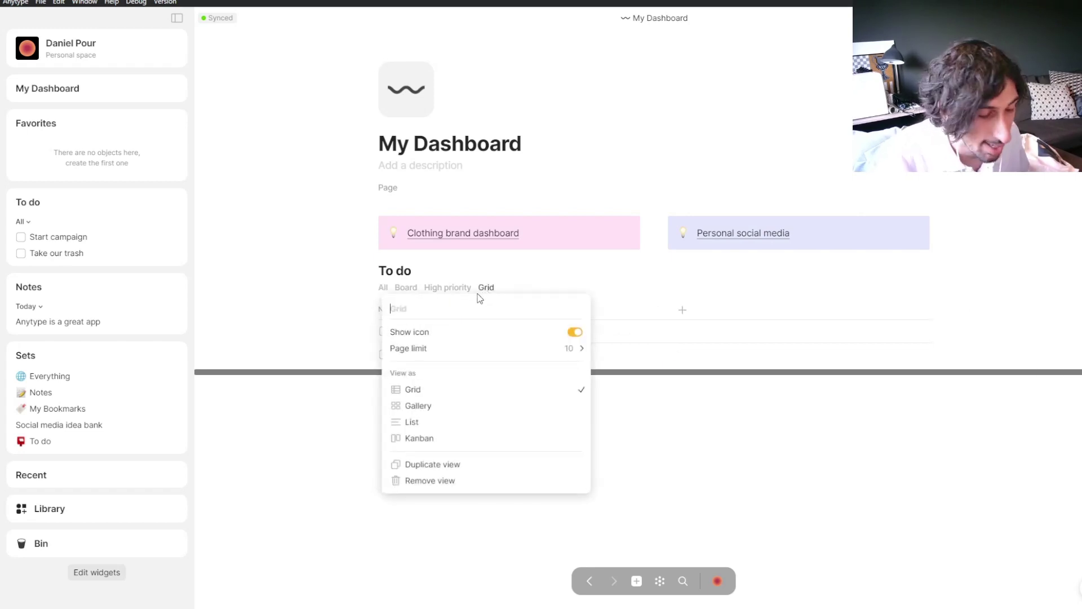
Step: Name the new view 'Today' and move it to the first position
type("Today")
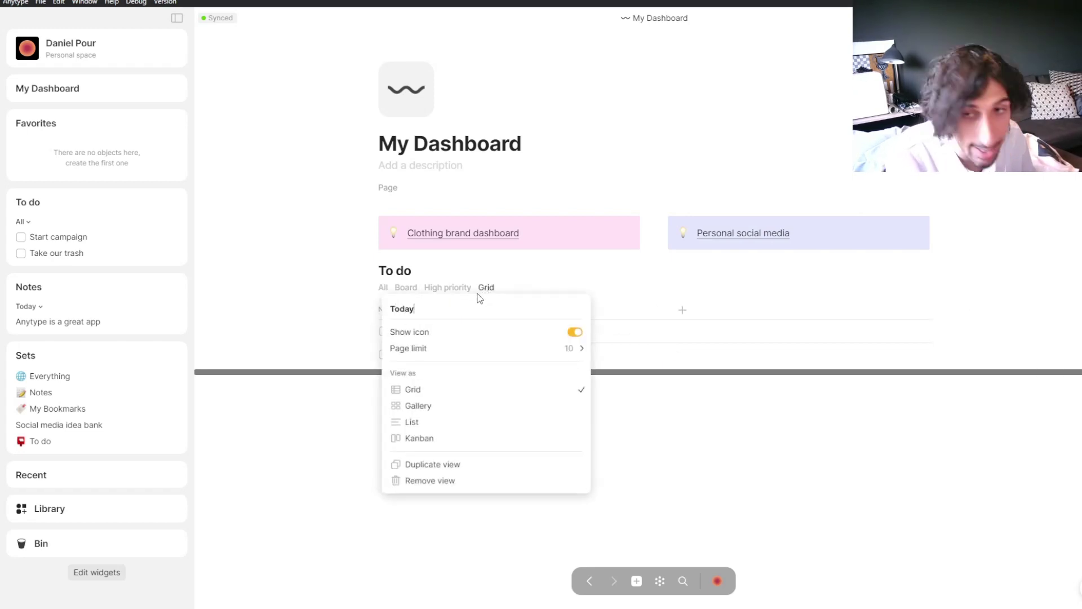
key("Return")
left_click_drag(490, 289, 379, 296)
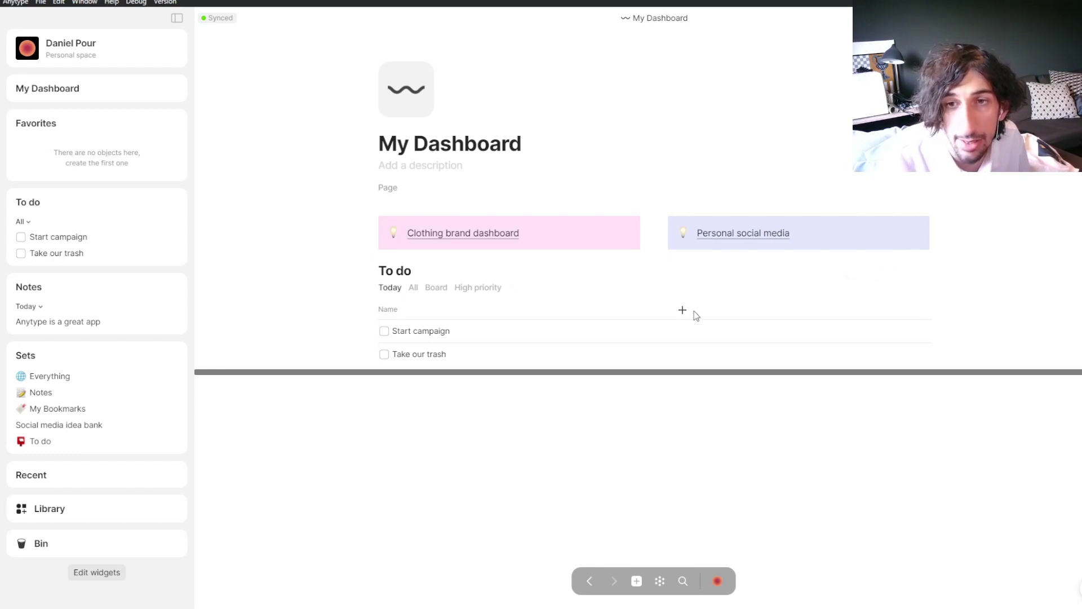
Step: Filter the Today view to Due date is today
left_click(849, 280)
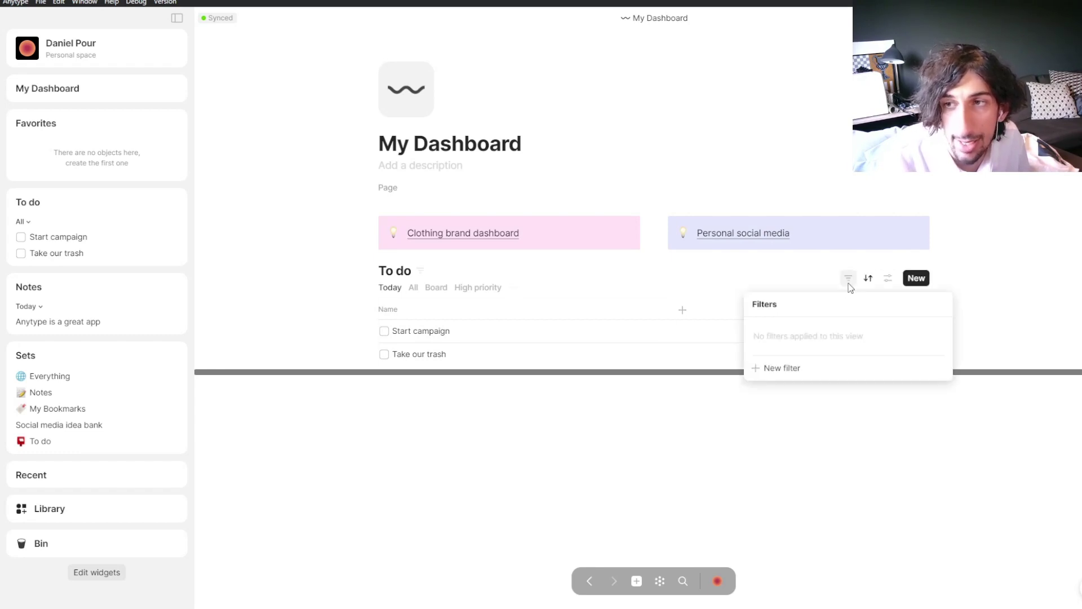
left_click(788, 367)
left_click(823, 338)
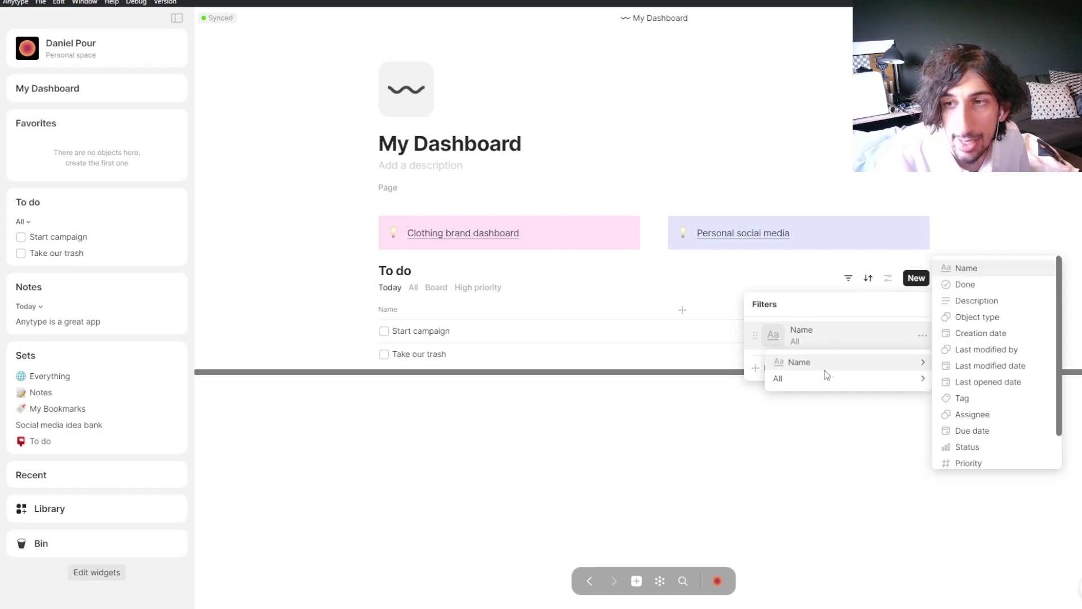
mouse_move(823, 386)
mouse_move(834, 366)
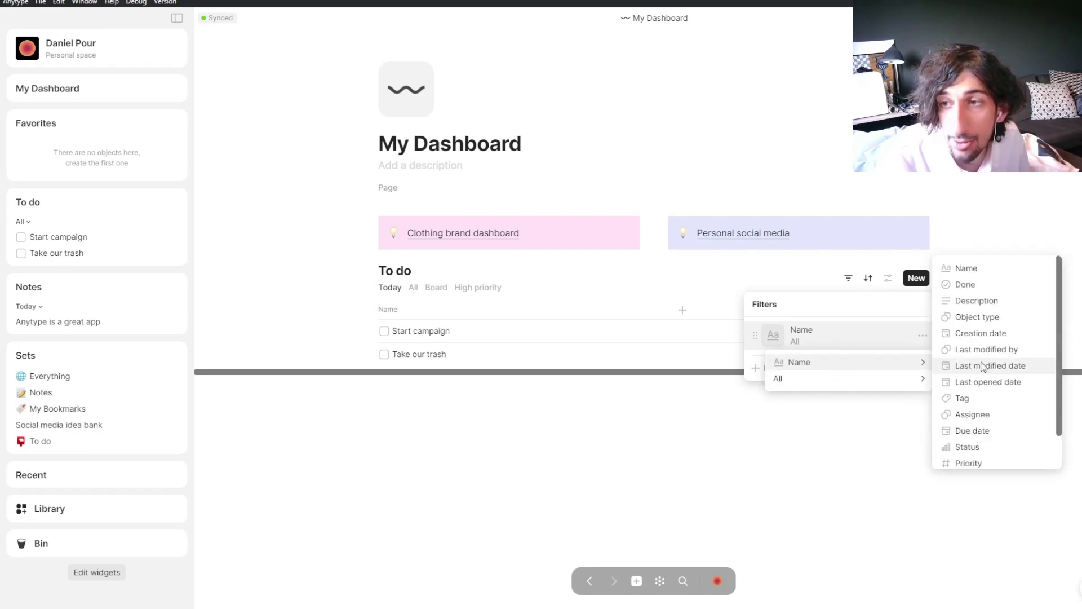
left_click(970, 429)
mouse_move(862, 379)
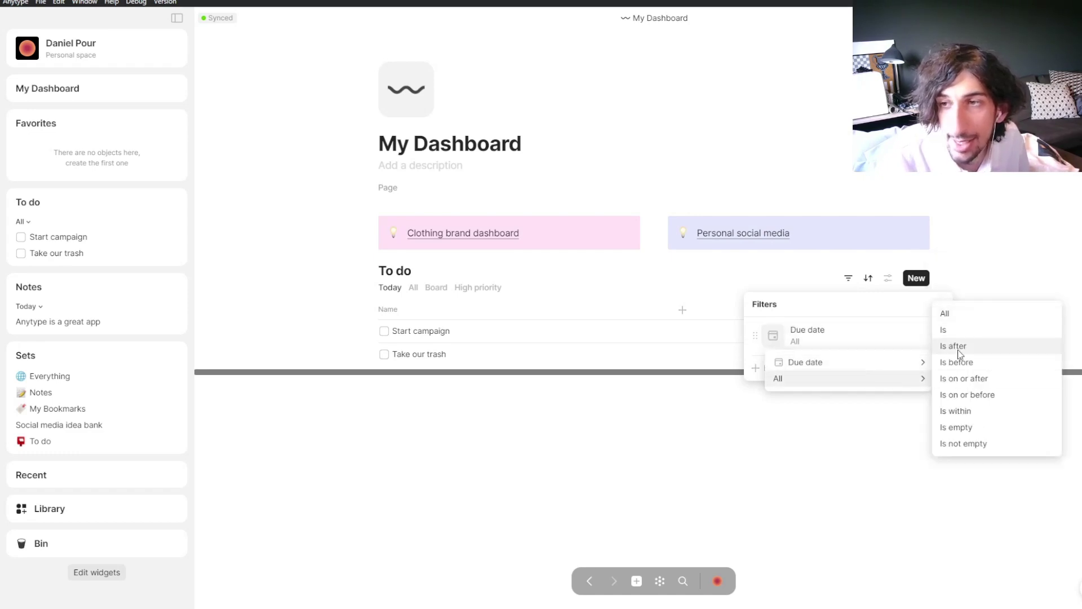
left_click(962, 332)
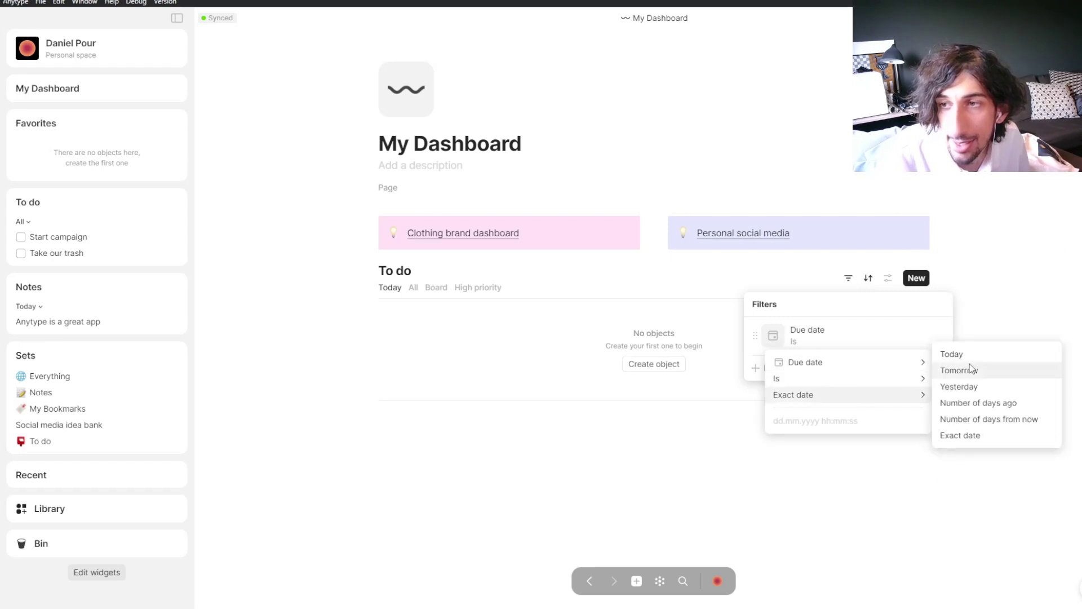
left_click(973, 355)
key("Escape")
key("Escape")
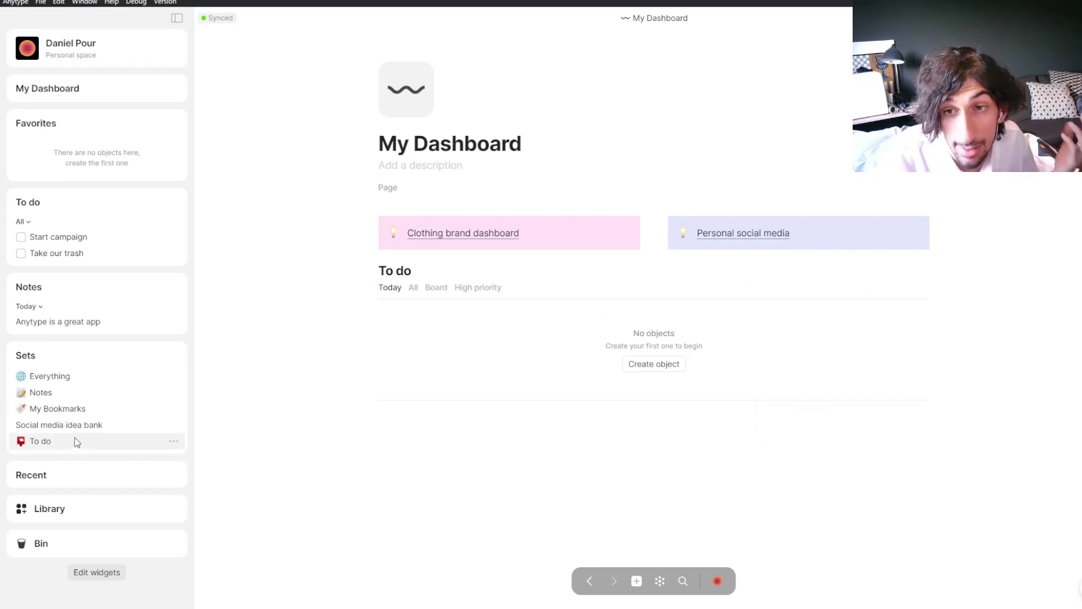
Step: In the To do set, set Take our trash's due date to today
left_click(76, 437)
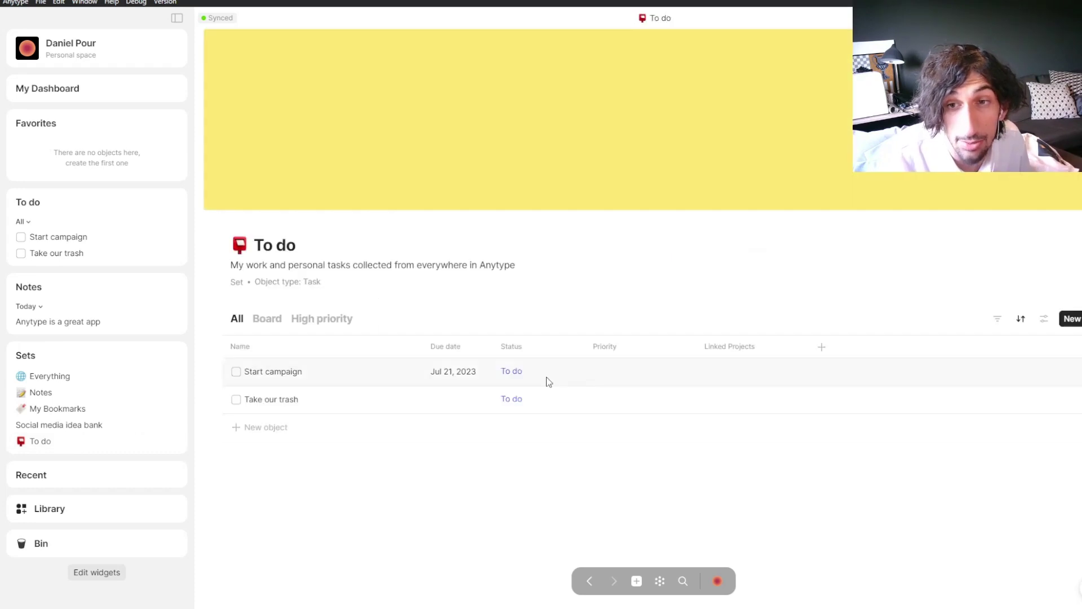
left_click(440, 399)
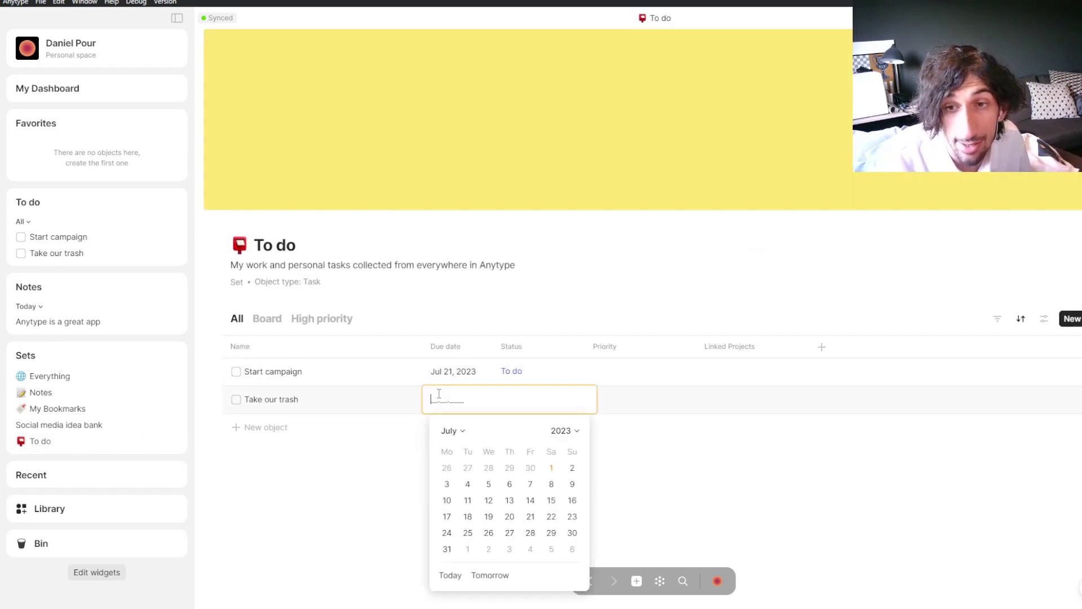
left_click(550, 467)
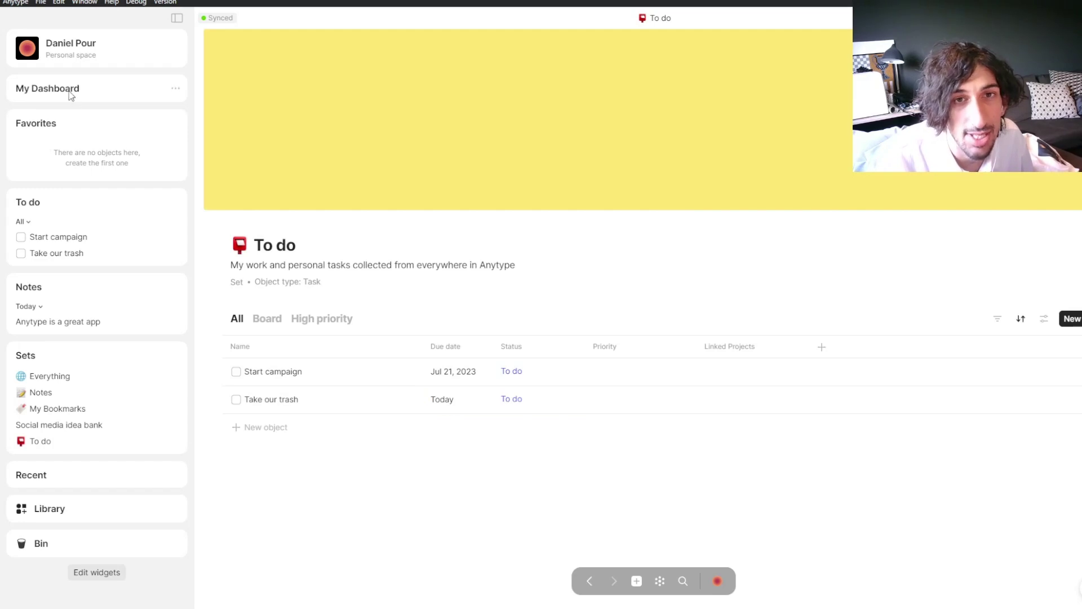
left_click(71, 94)
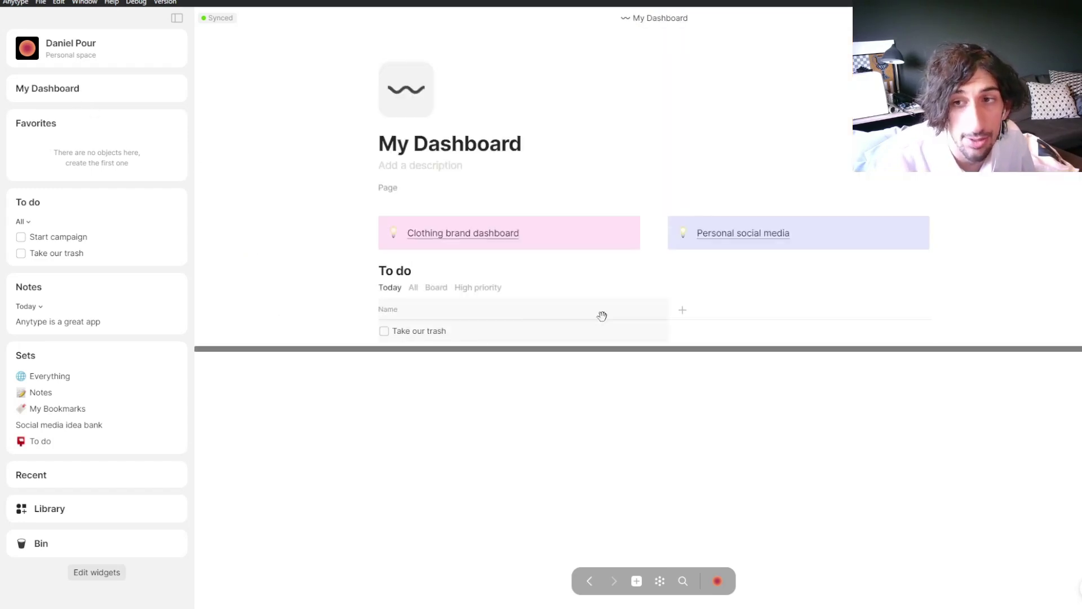
Step: Show the Due date and Description columns in the dashboard's To do table, leaving Take our trash unchecked
left_click(683, 310)
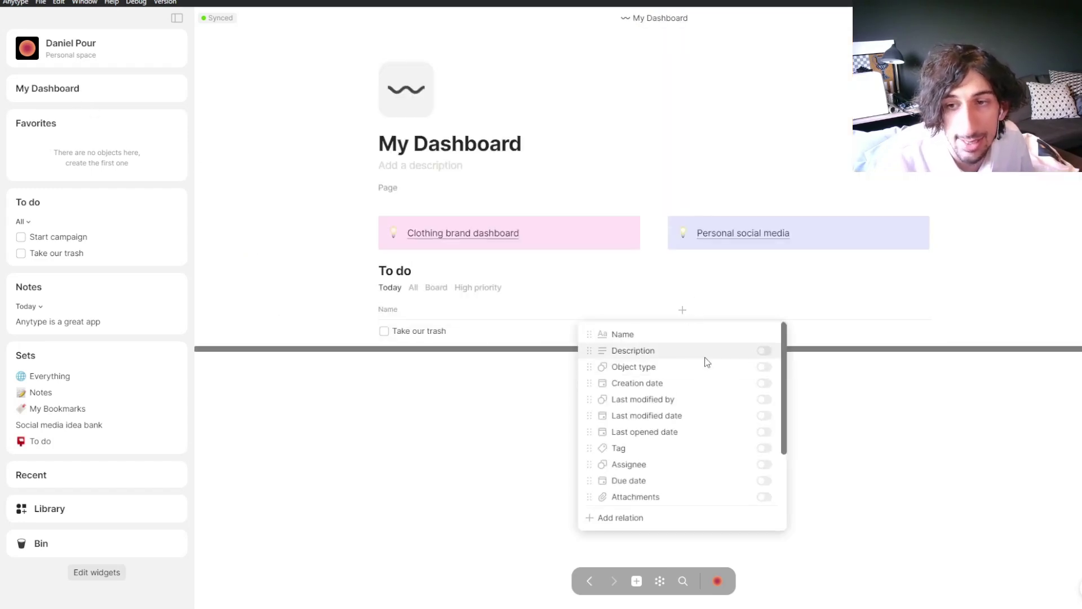
left_click(764, 481)
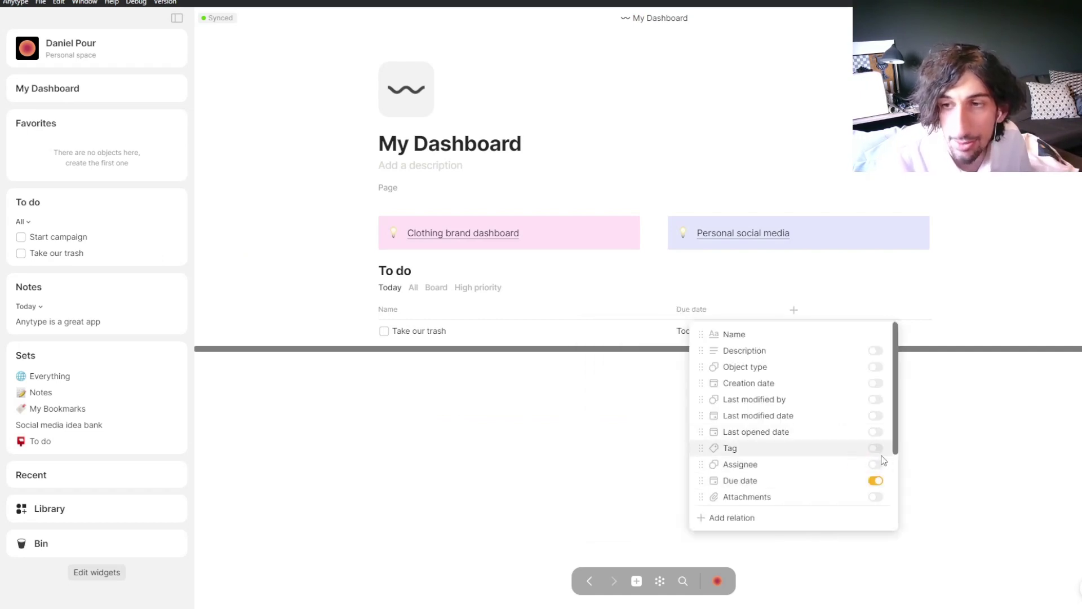
left_click(874, 351)
left_click(794, 352)
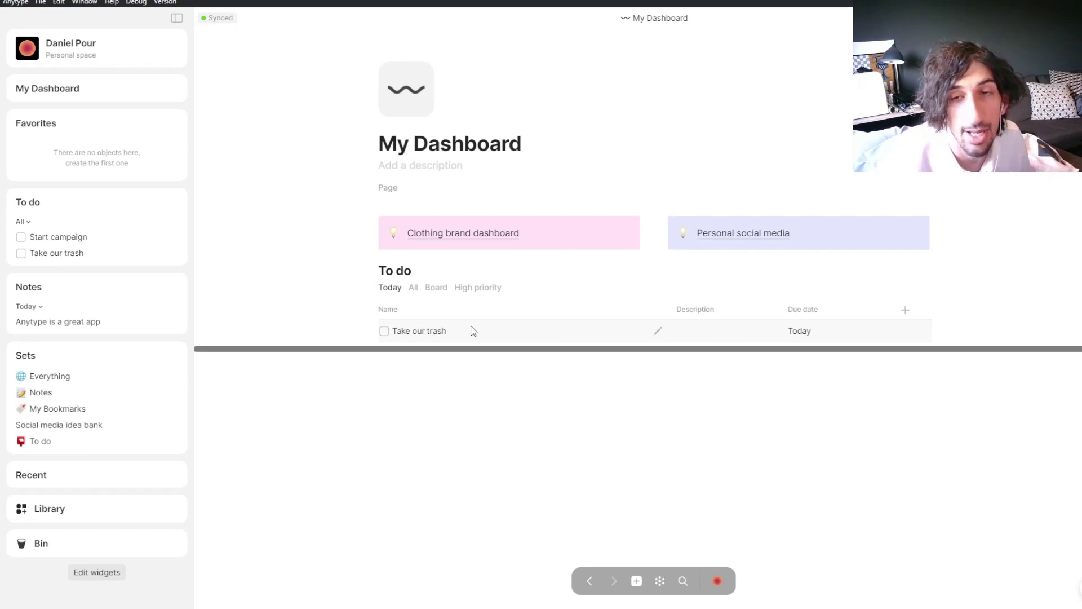
left_click(384, 331)
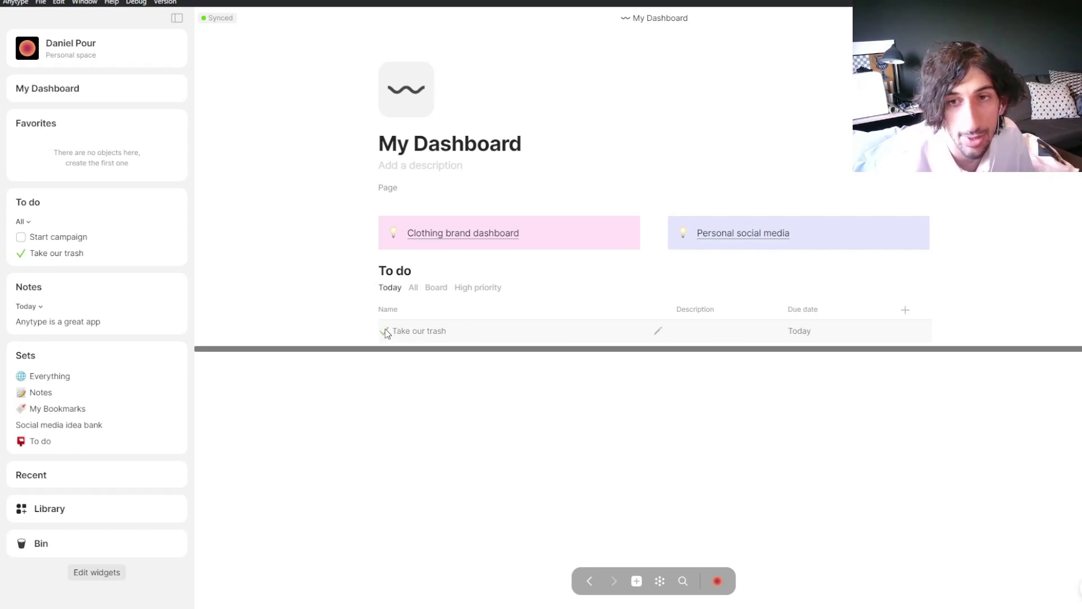
left_click(384, 331)
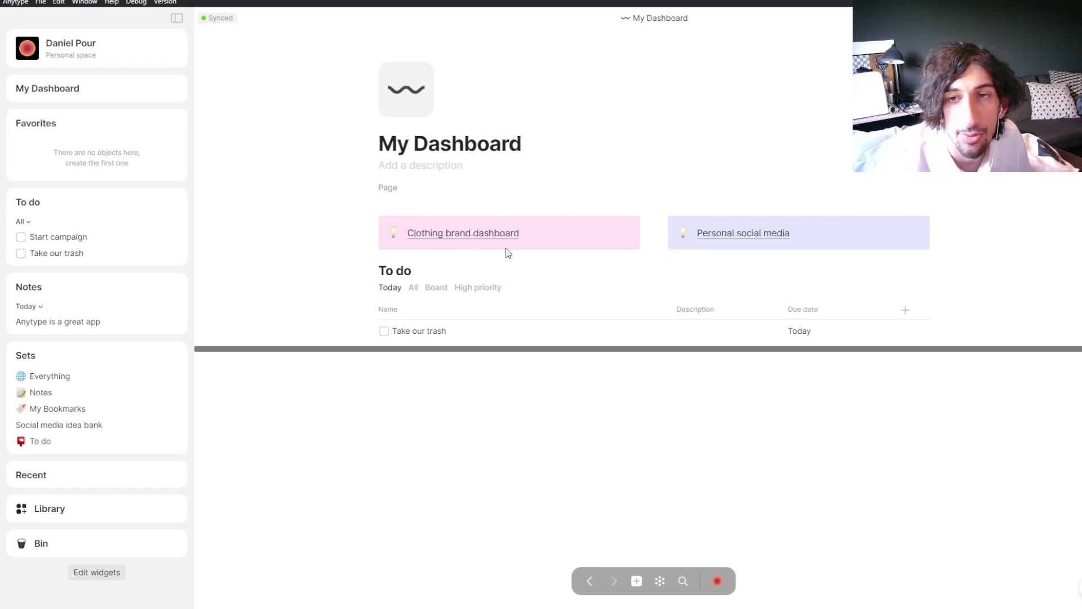
Step: On Clothing brand dashboard, add an inline set sourced from Social media idea bank, then open that set
left_click(462, 232)
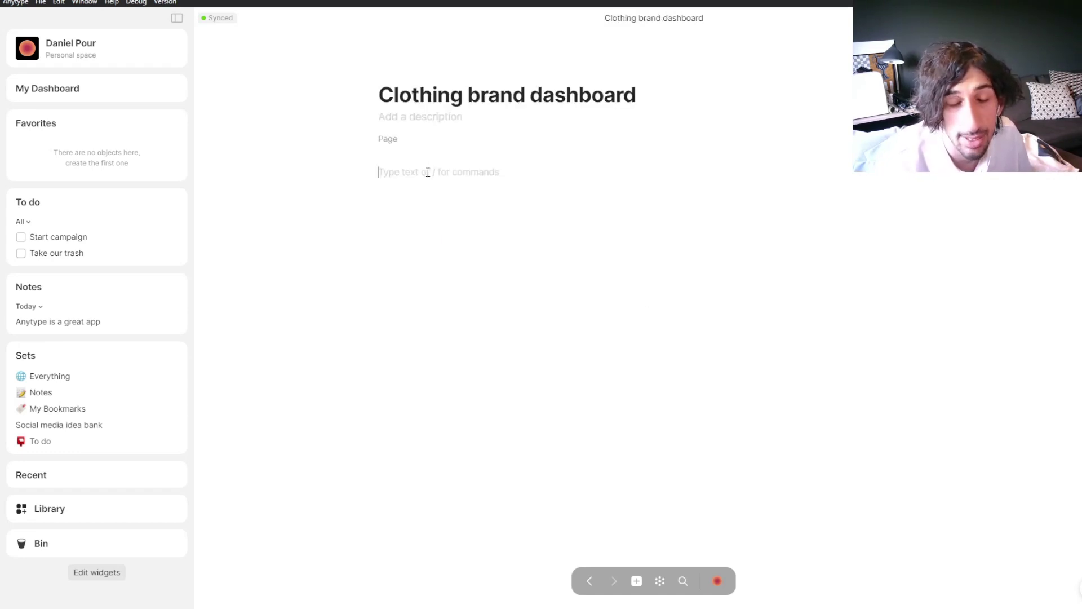
type("/inl")
key("Down")
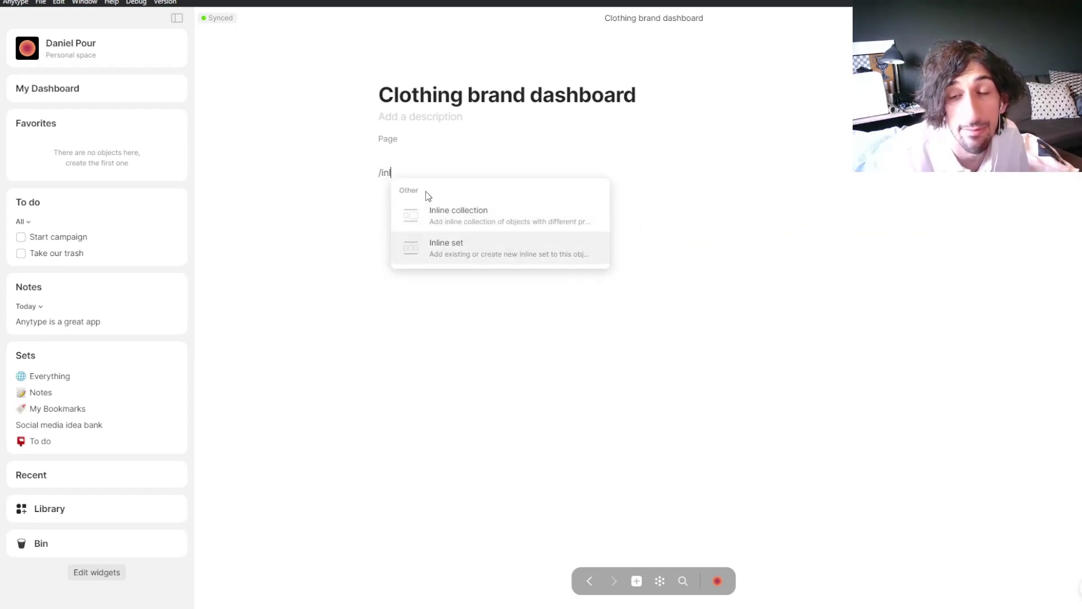
key("Return")
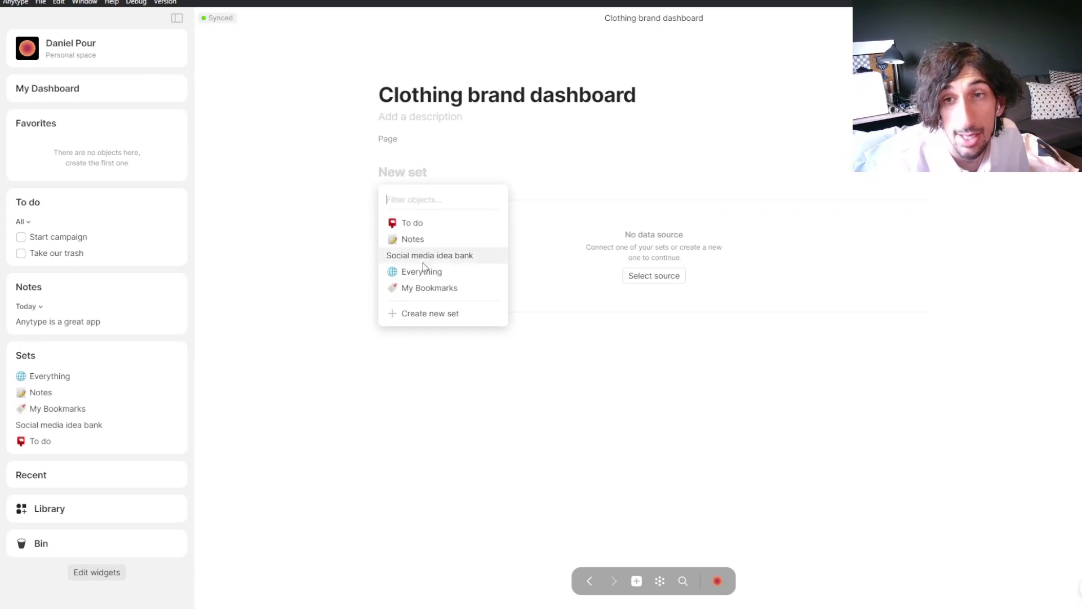
left_click(424, 257)
scroll(713, 257, "right", 1)
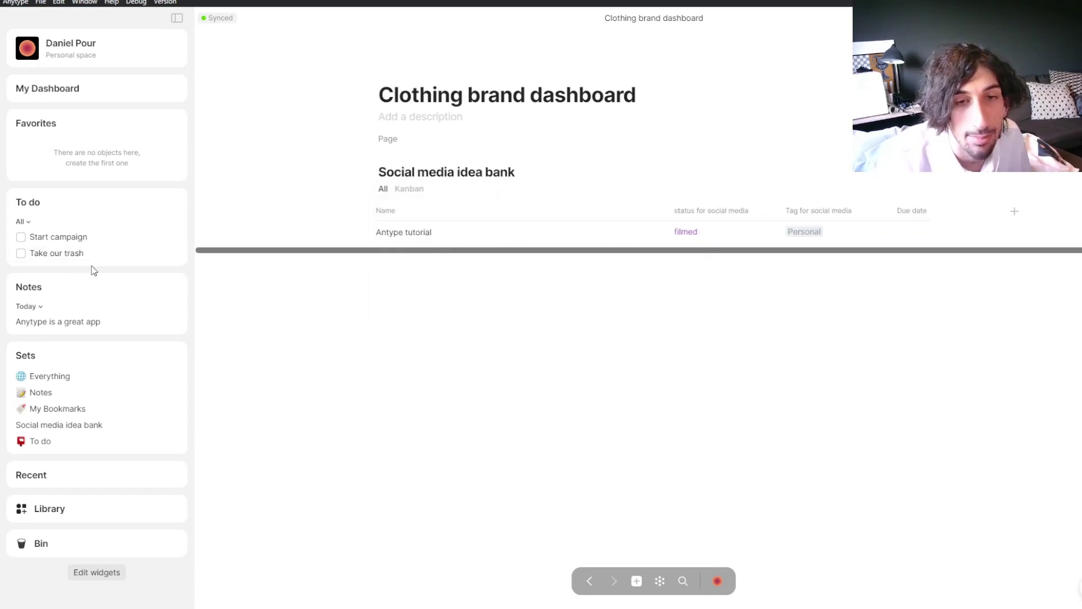
left_click(76, 427)
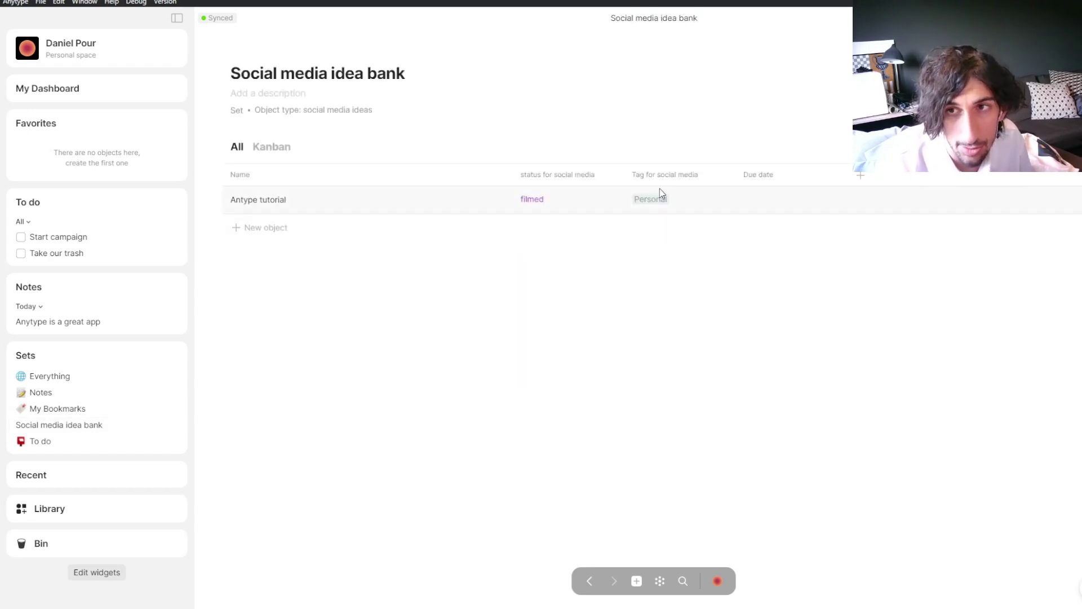
Step: Add a new idea named 'Grwm' with status Idea
left_click(267, 231)
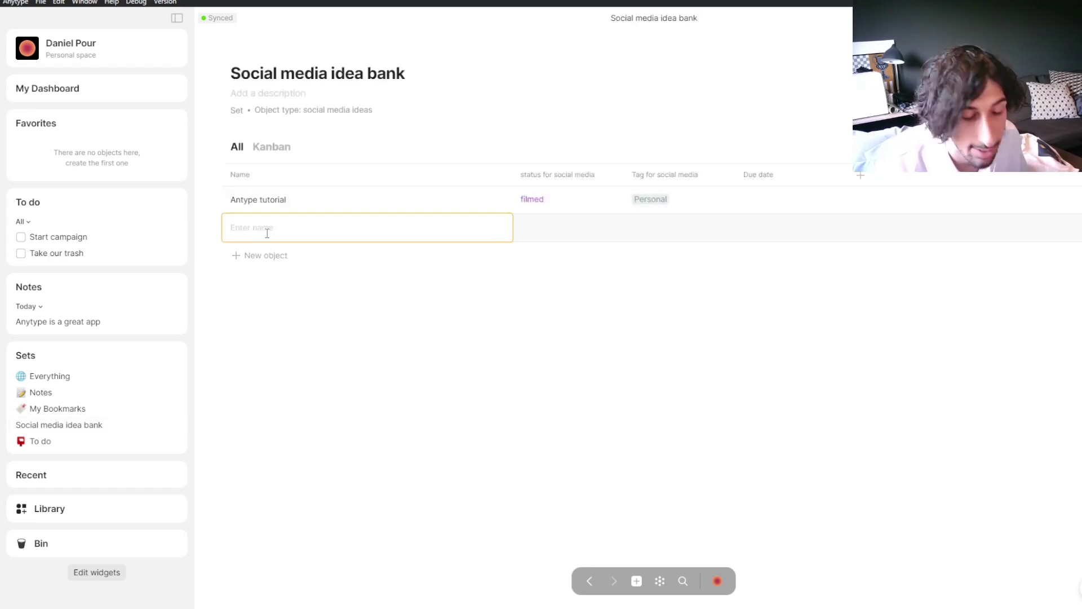
type("Grwm")
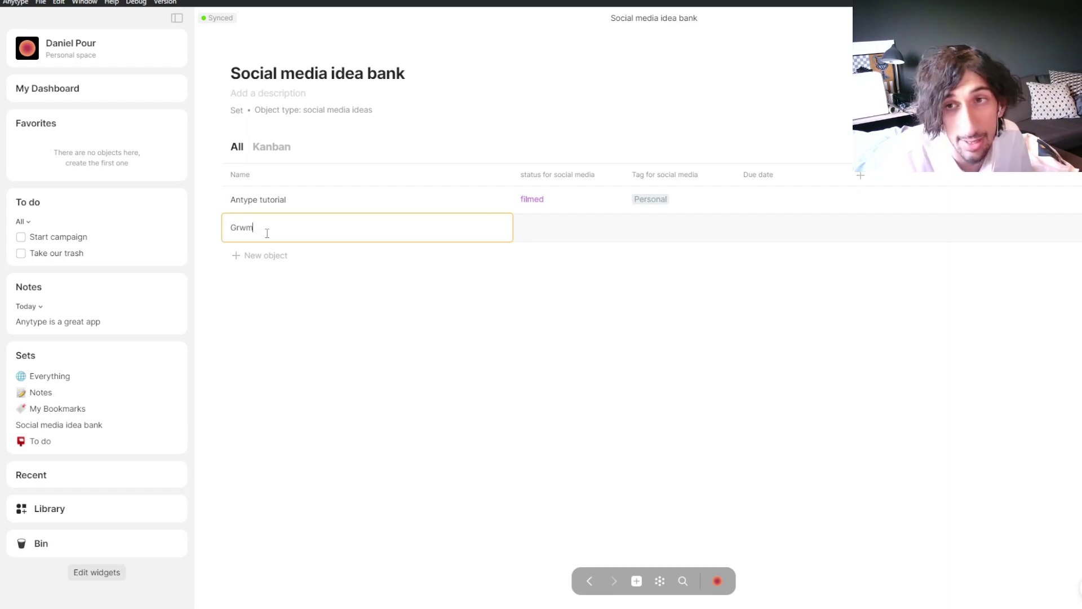
key("Return")
left_click(557, 207)
left_click(557, 228)
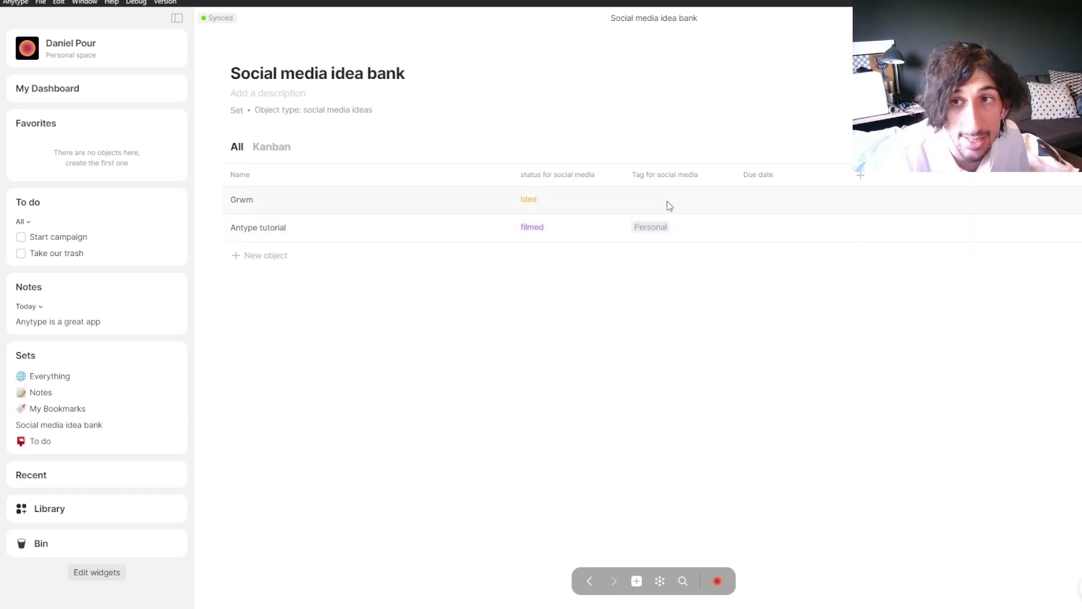
Step: Tag Grwm with Secamore and Personal, then go back to Clothing brand dashboard
left_click(673, 202)
left_click(666, 242)
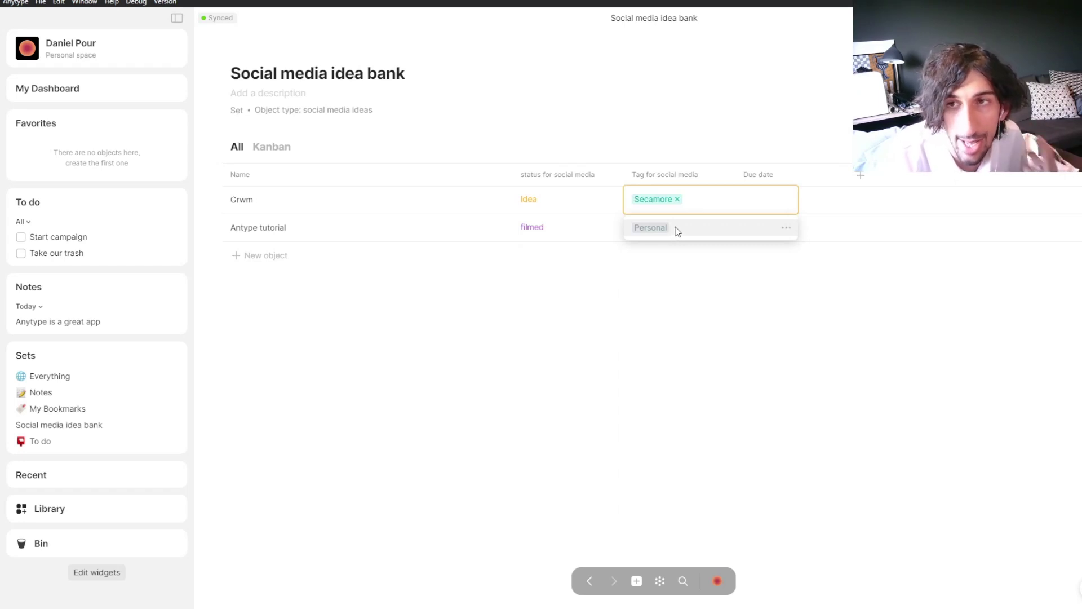
left_click(653, 224)
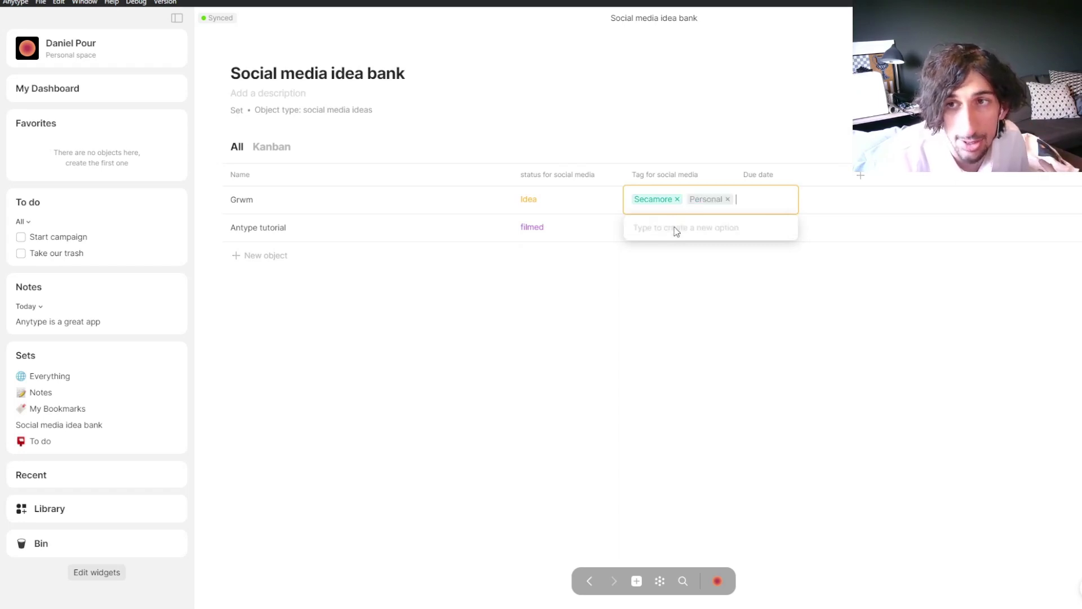
left_click(648, 295)
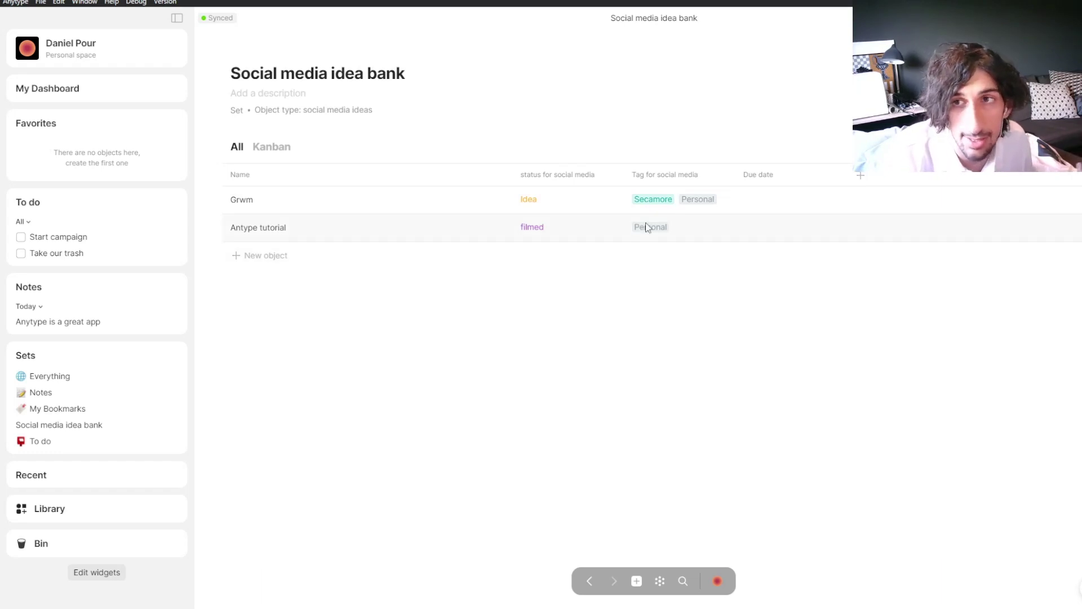
left_click(707, 200)
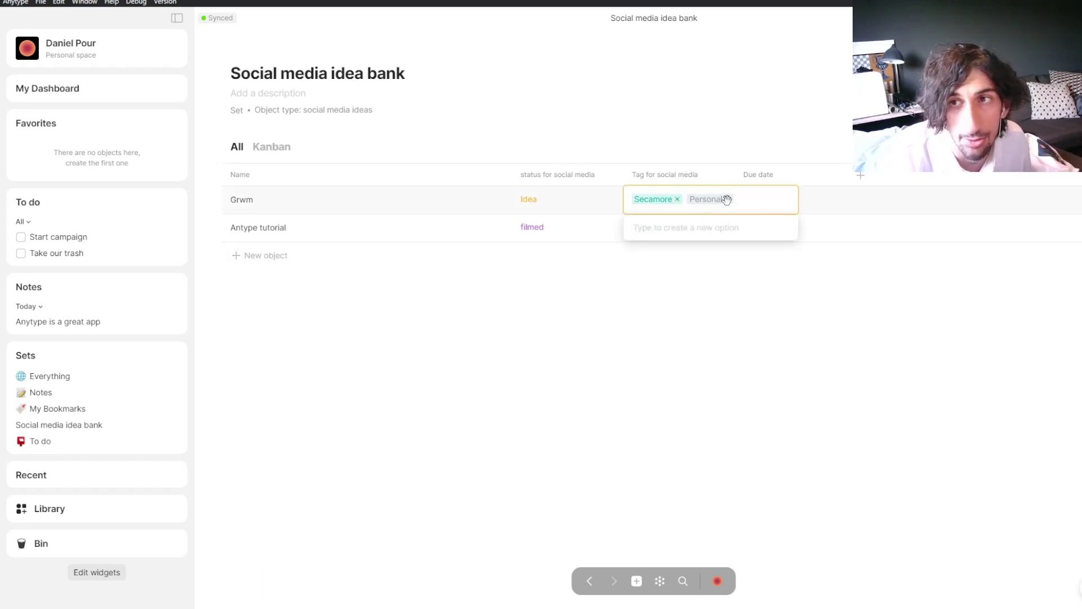
key("alt+Left")
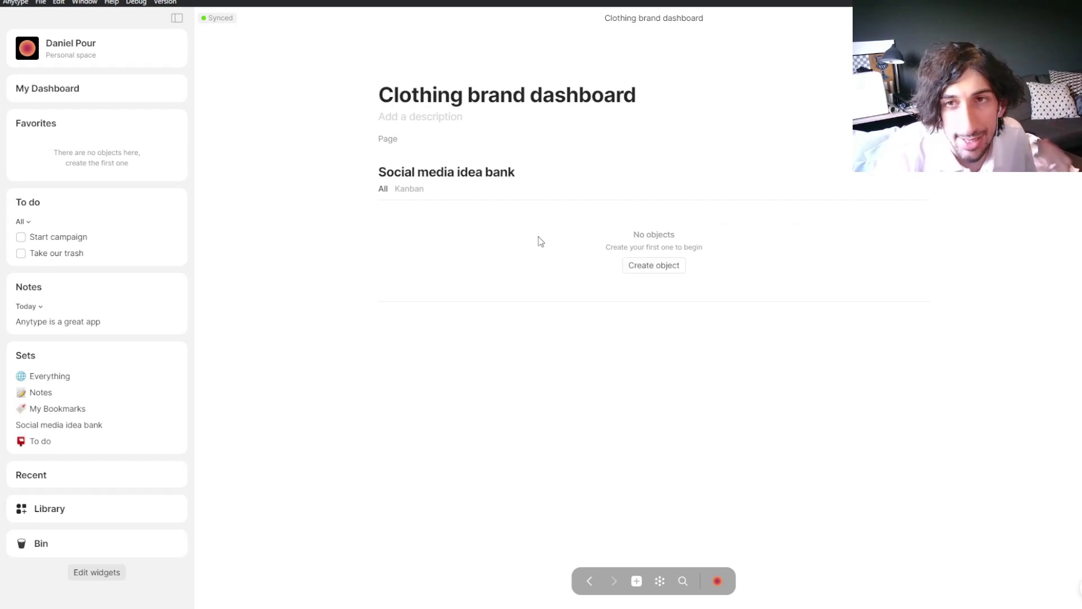
Step: Remove the old Secamore tag filter from the inline idea bank and add a new filter
mouse_move(834, 181)
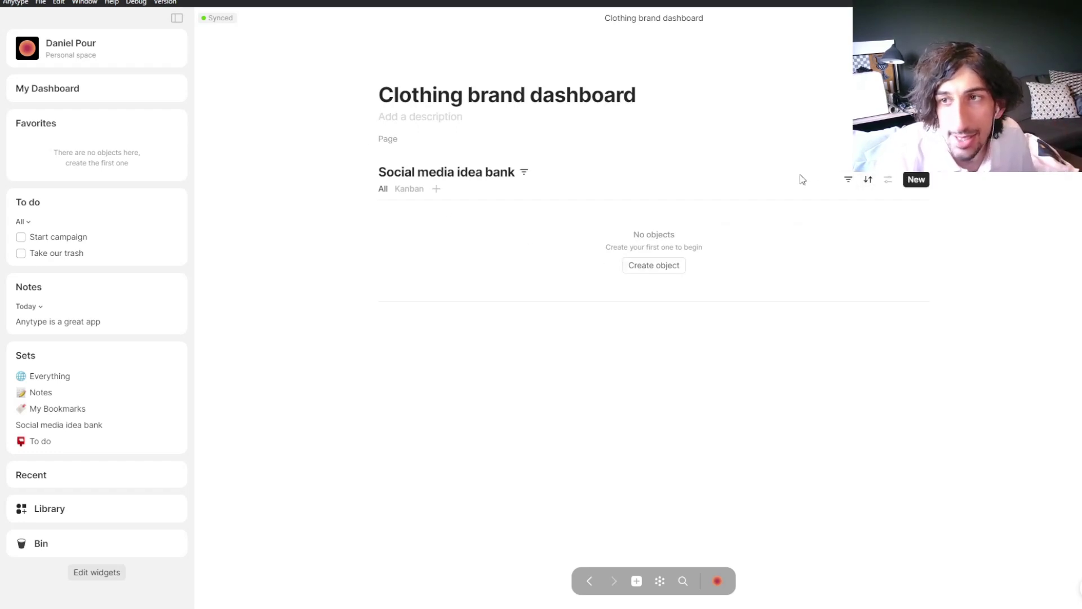
left_click(869, 182)
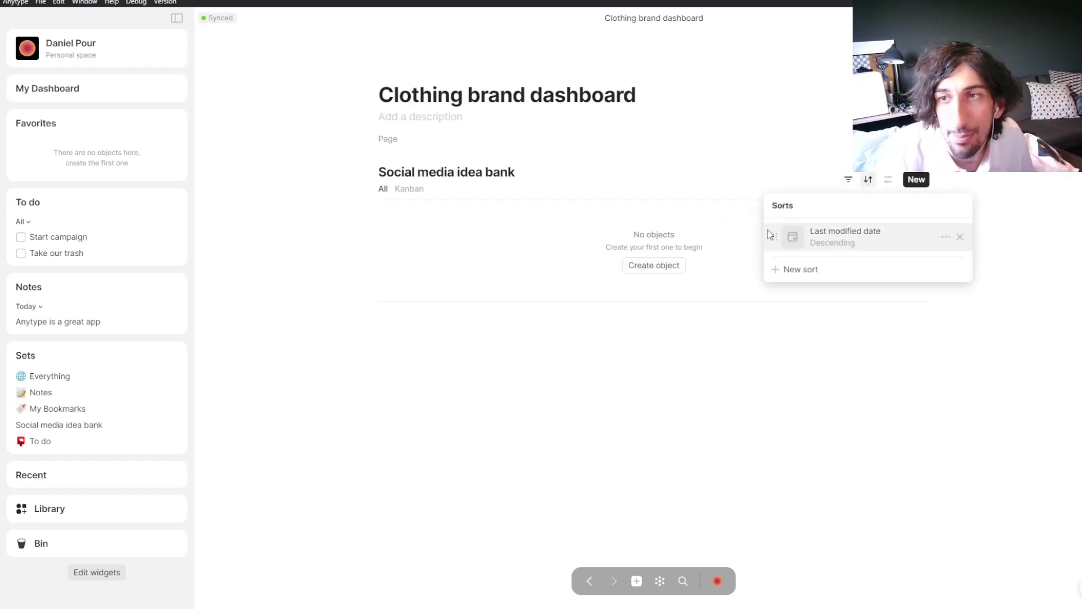
left_click(852, 180)
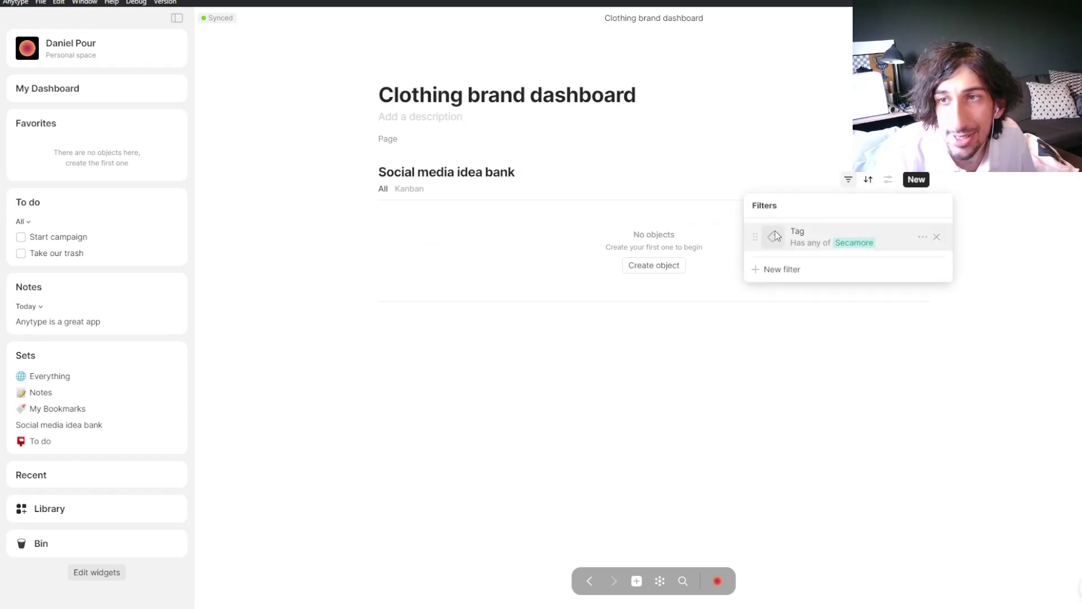
left_click(936, 238)
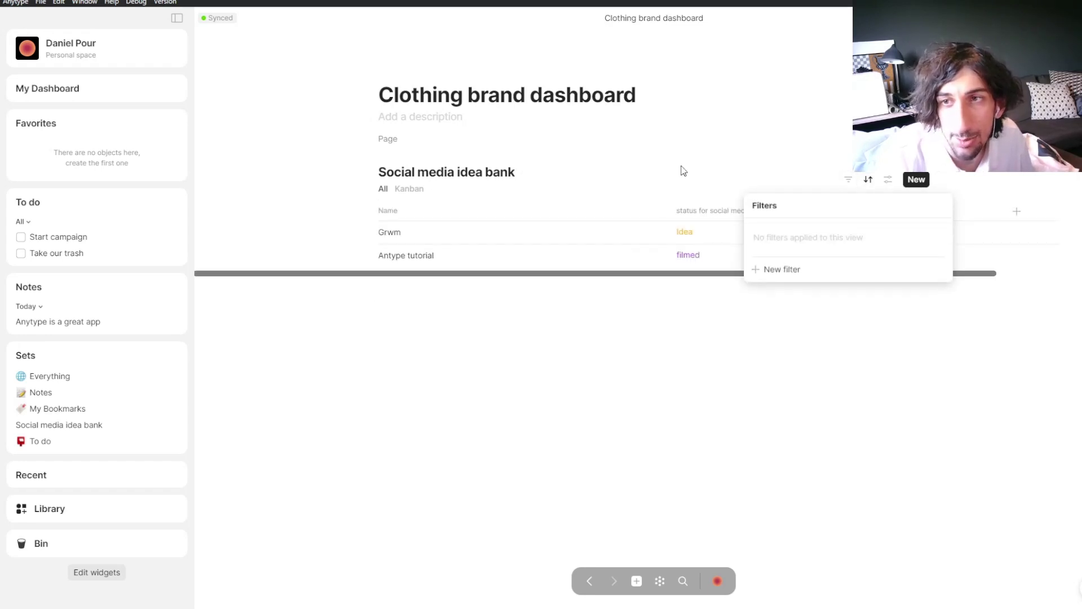
left_click(787, 270)
left_click(800, 239)
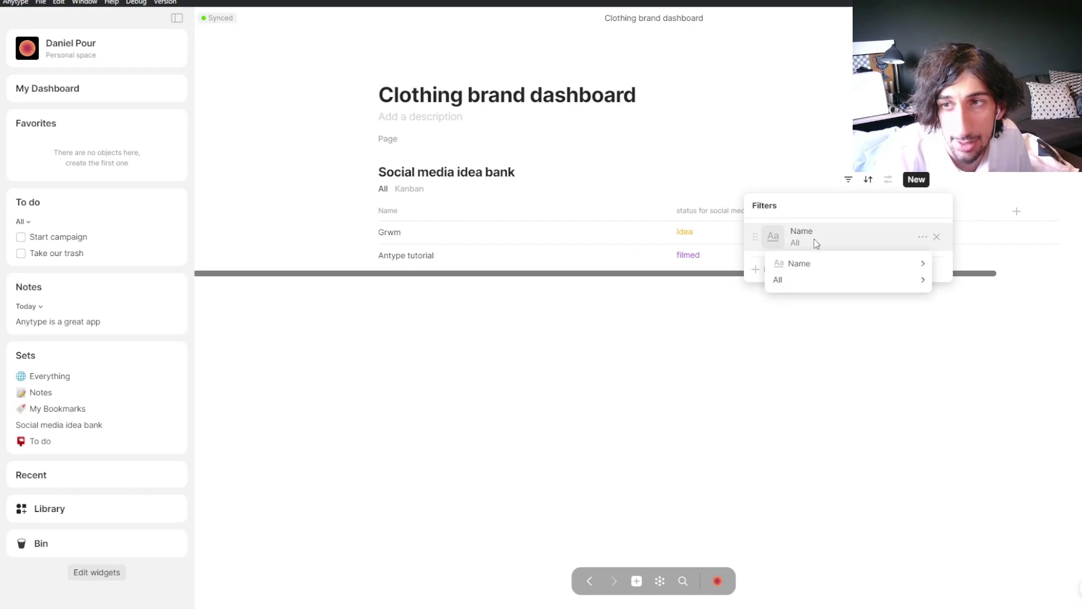
mouse_move(822, 264)
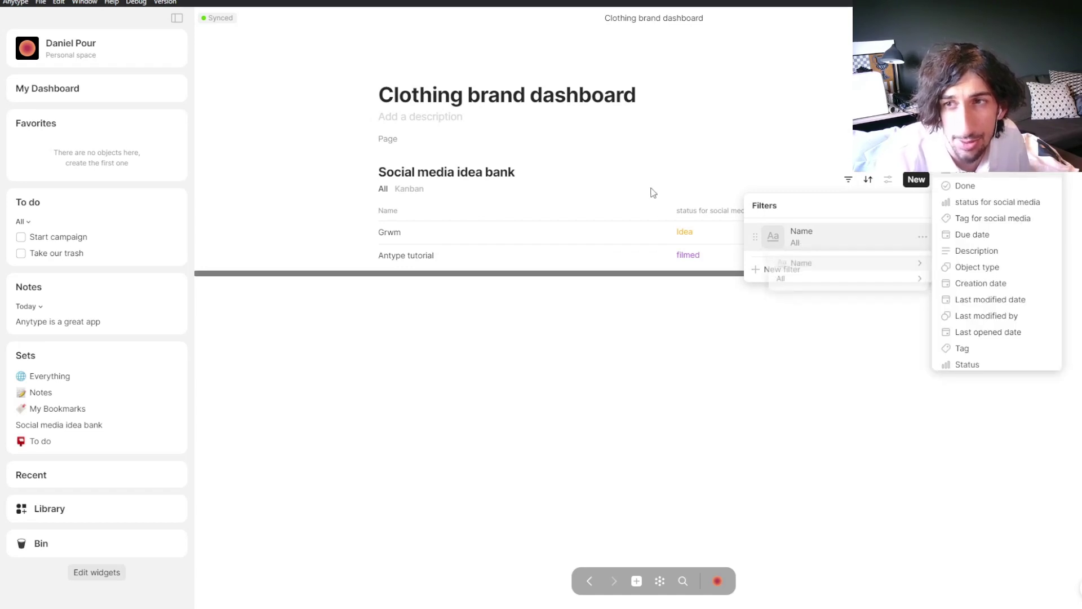
left_click(1017, 211)
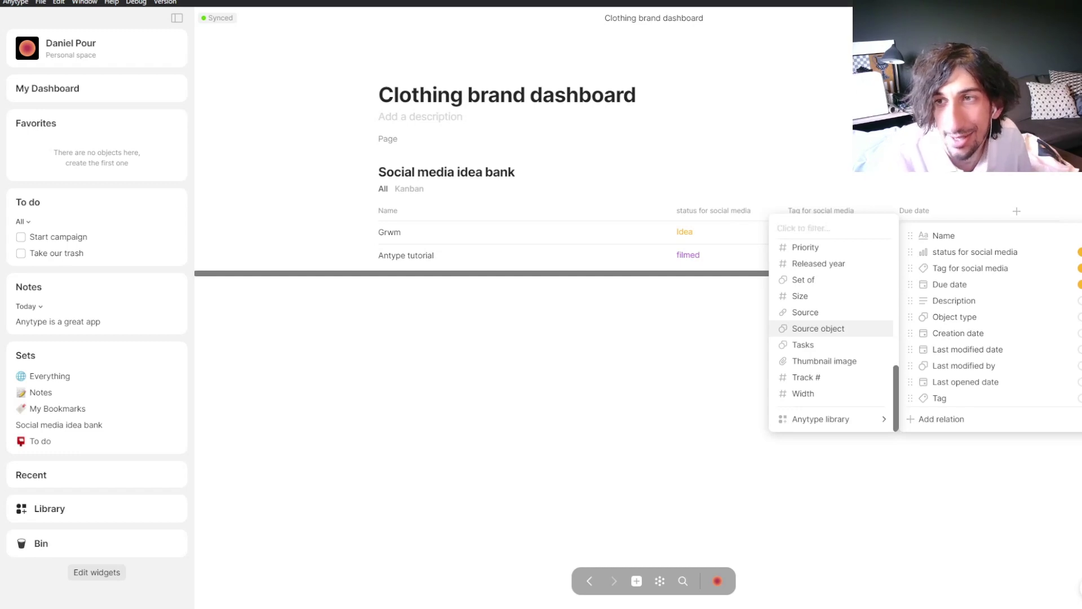
key("Escape")
key("Escape")
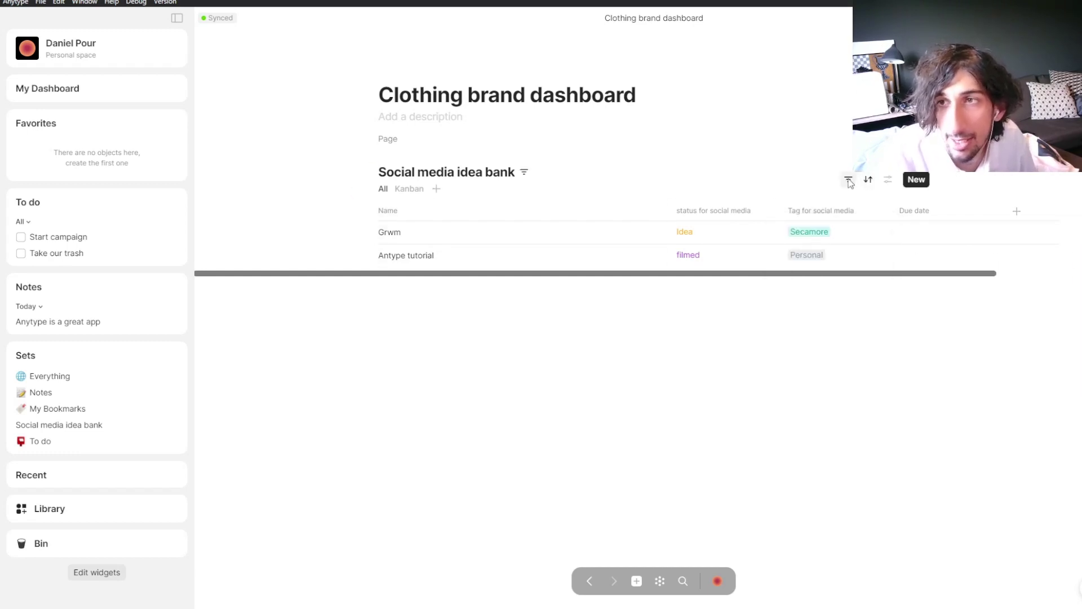
Step: Set the filter to Tag for social media has any of Secamore
left_click(849, 181)
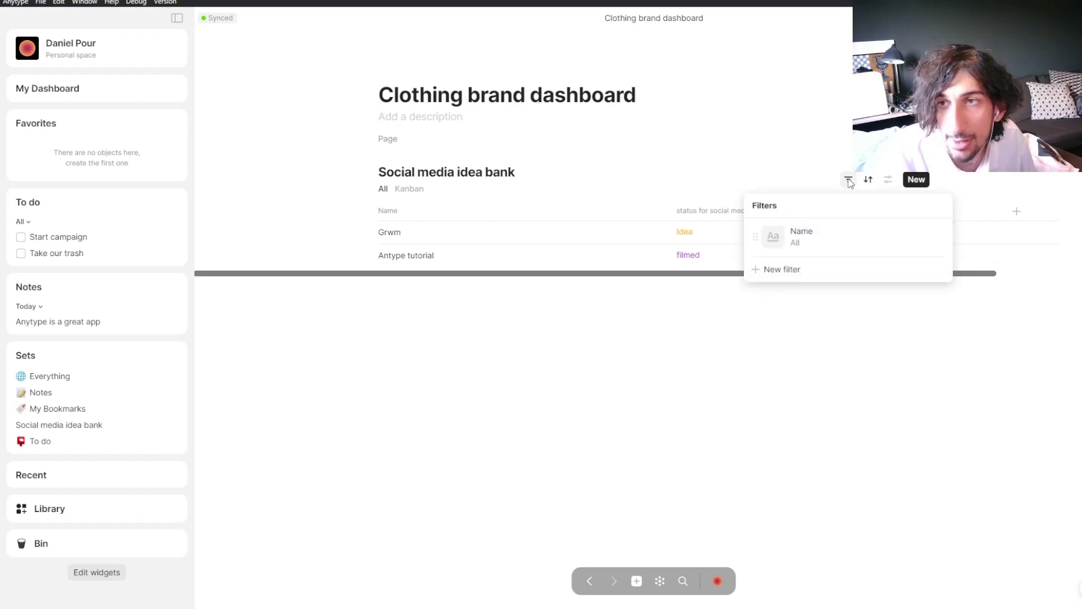
left_click(814, 238)
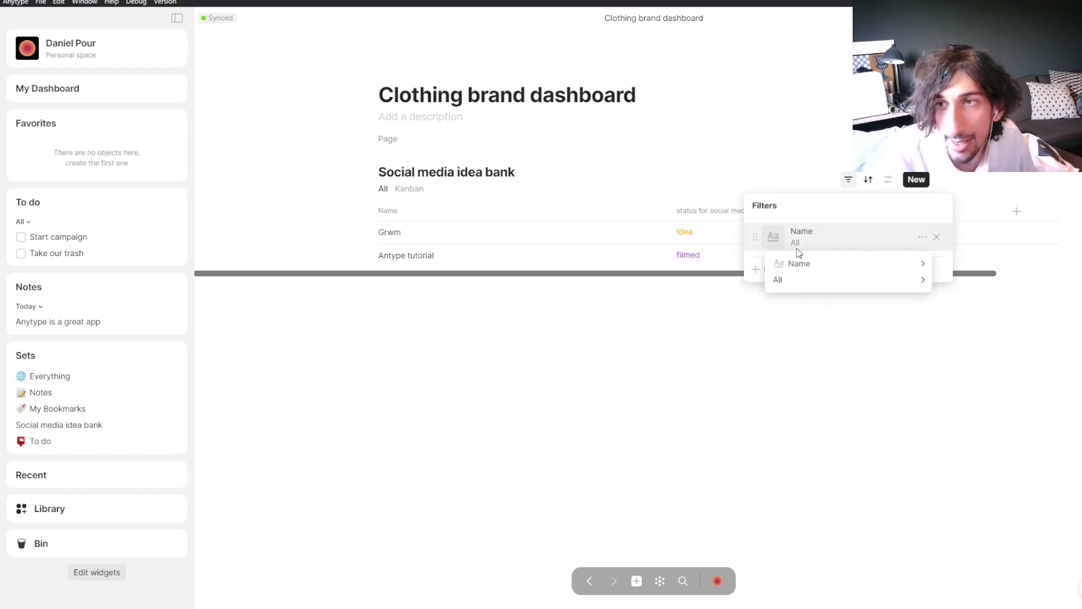
mouse_move(826, 266)
scroll(1005, 314, "down", 3)
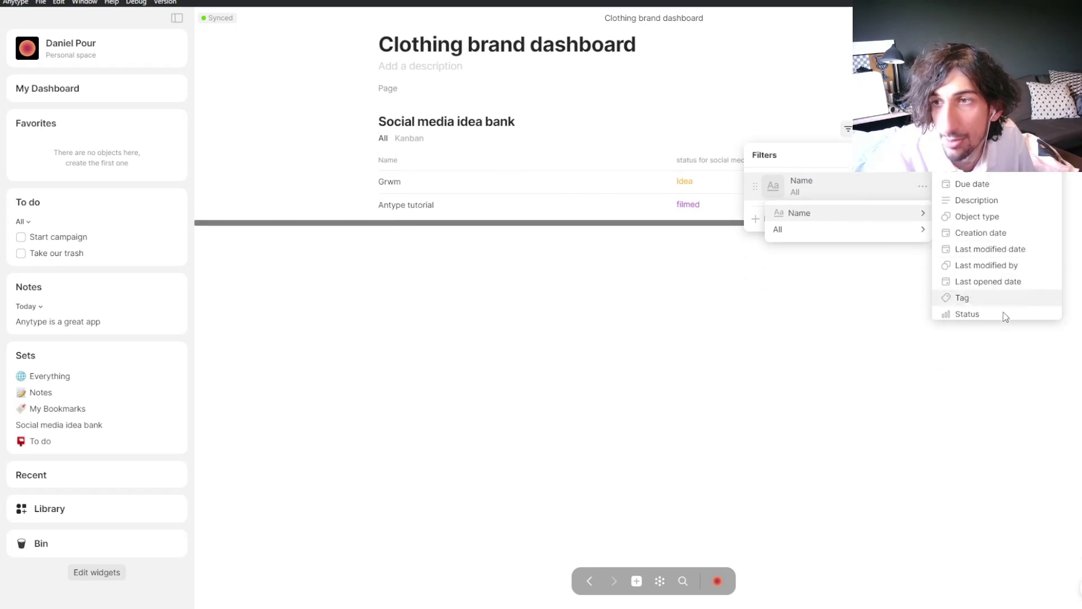
scroll(981, 266, "up", 3)
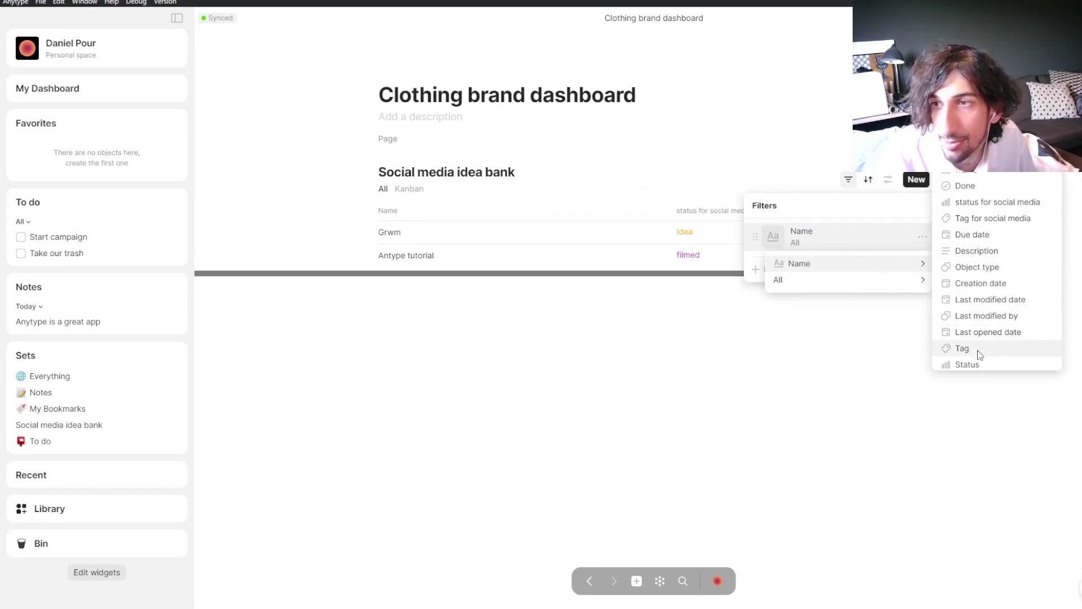
left_click(976, 218)
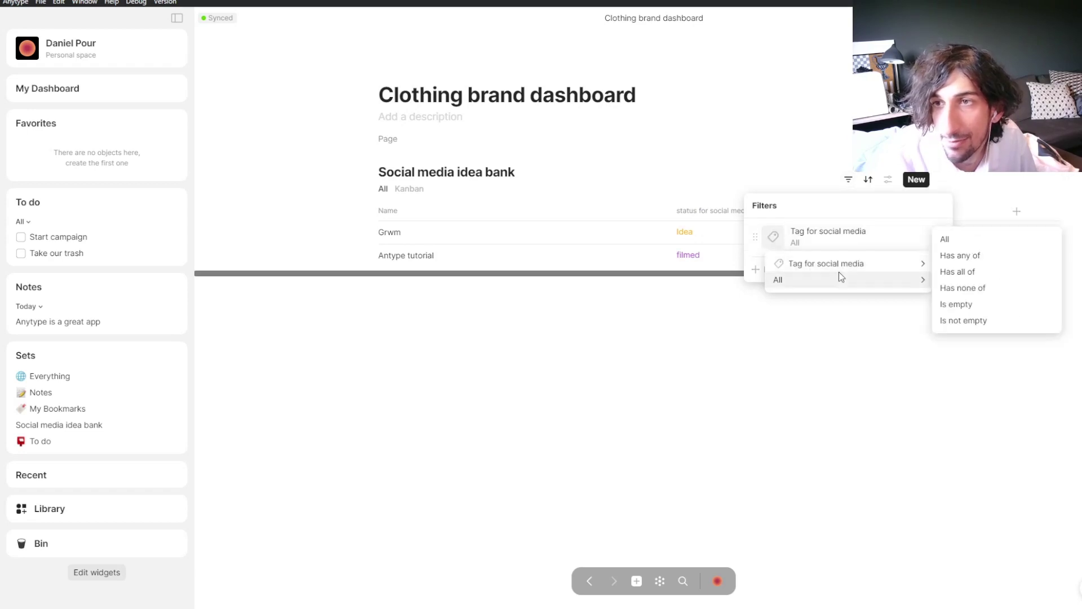
mouse_move(921, 278)
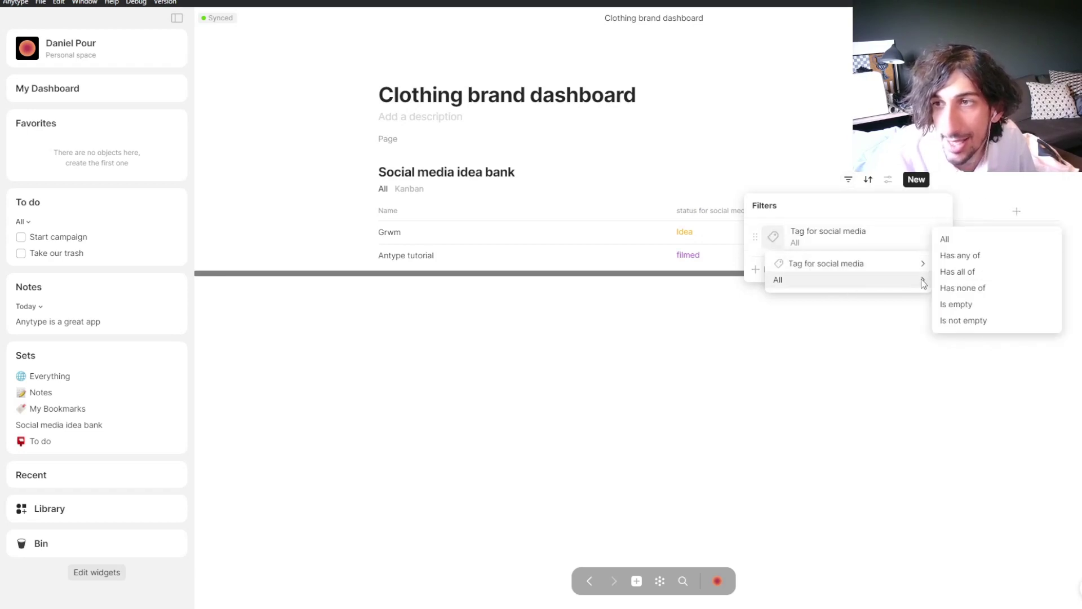
left_click(977, 254)
left_click(834, 311)
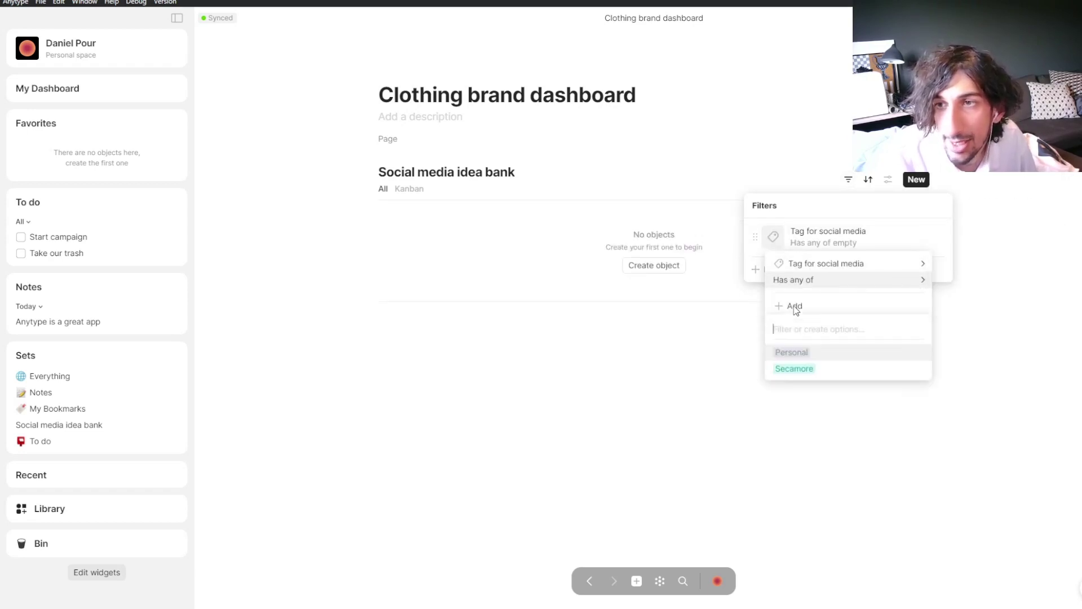
left_click(828, 376)
left_click(634, 373)
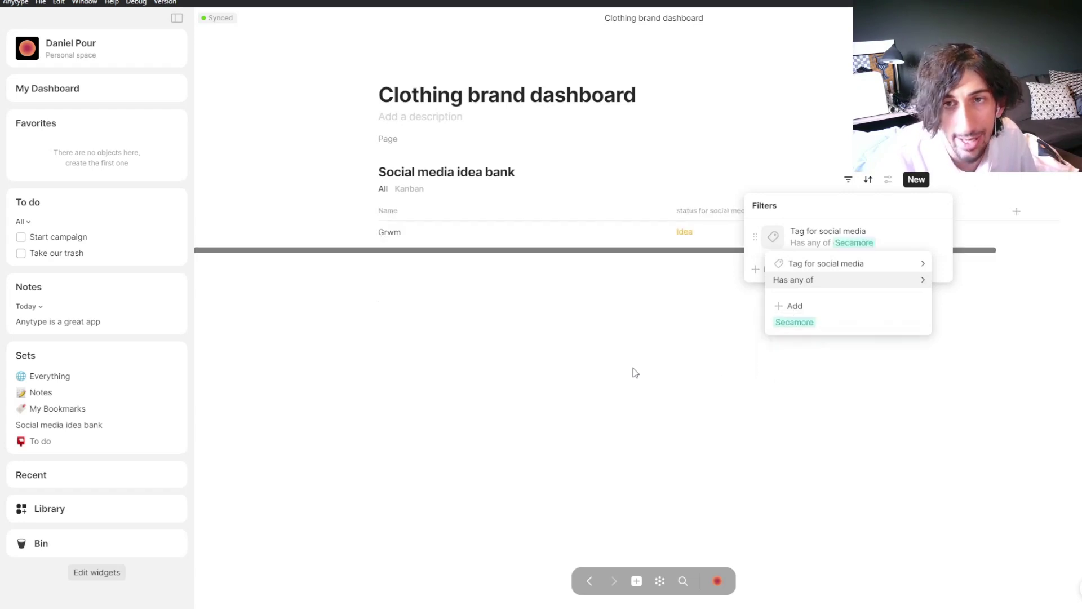
left_click(637, 361)
left_click(681, 337)
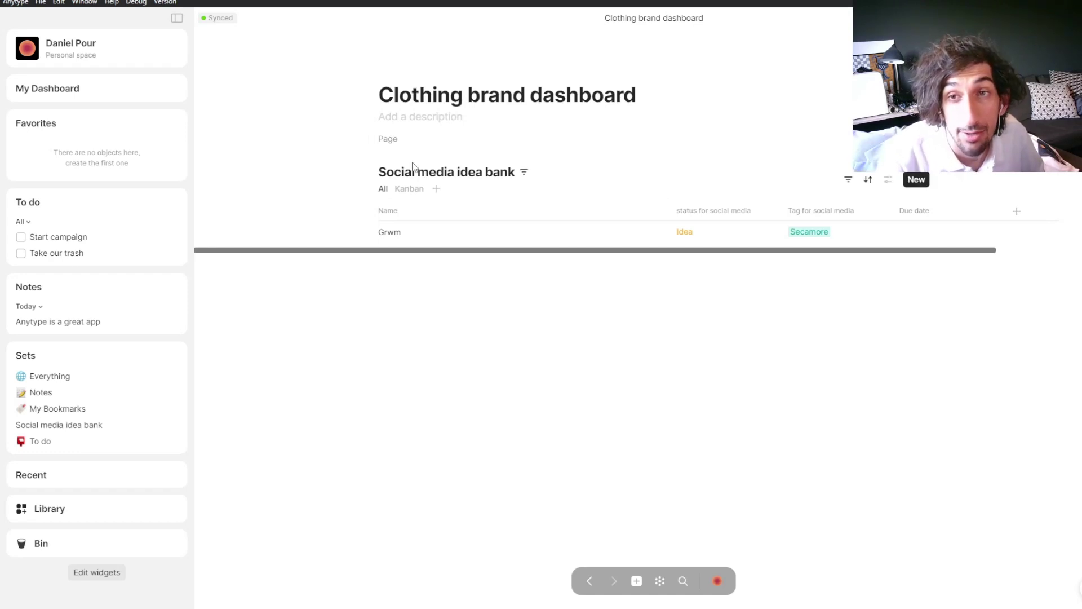
Step: Insert an inline set below the idea bank with Notes as its source
left_click(419, 285)
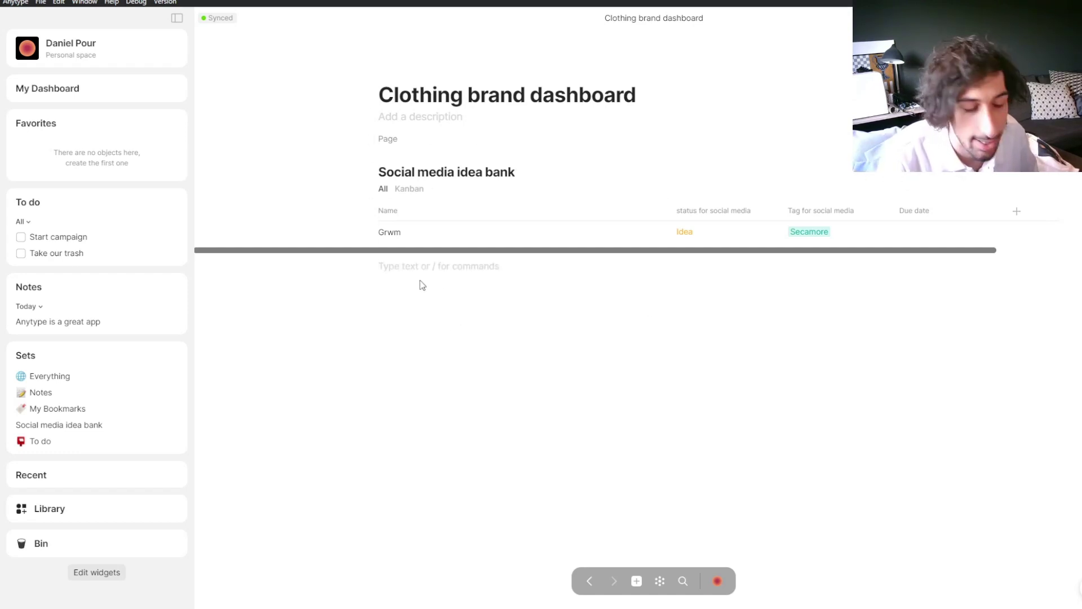
type("/in lin")
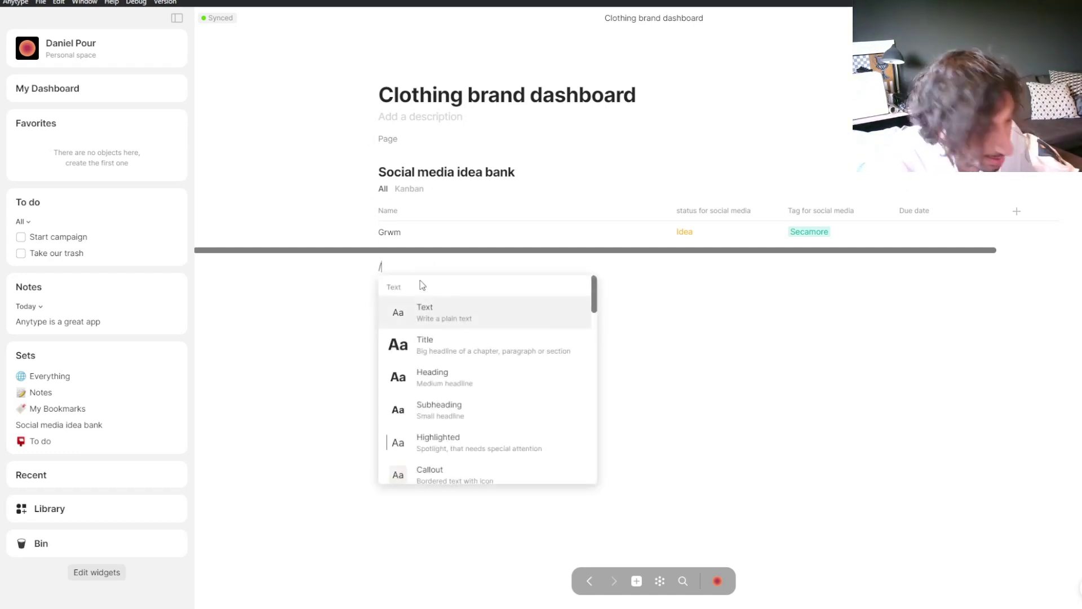
key("BackSpace")
key("BackSpace")
key("BackSpace")
key("BackSpace")
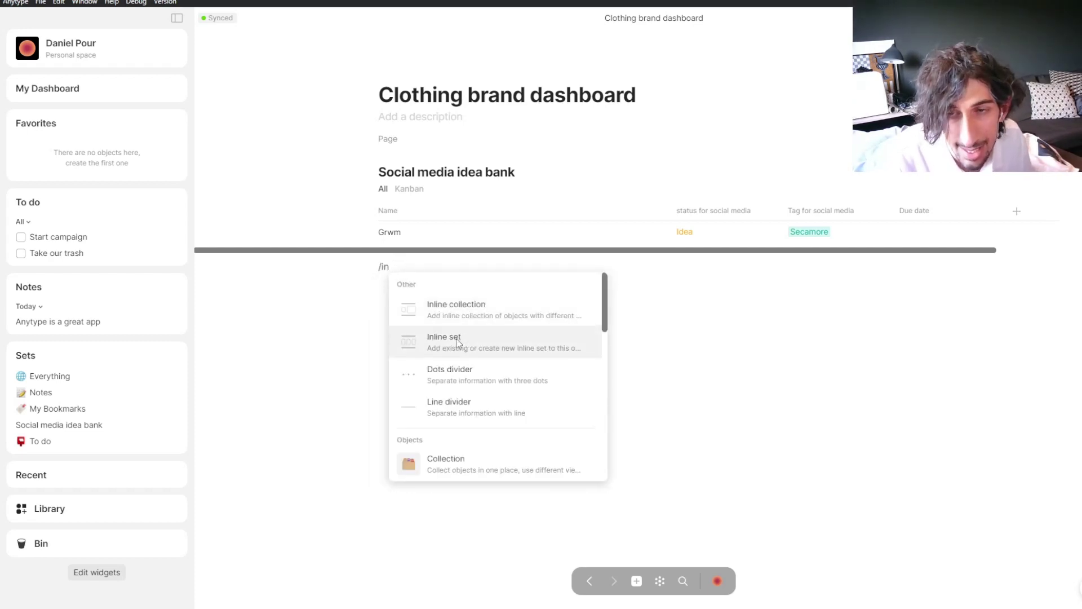
left_click(458, 342)
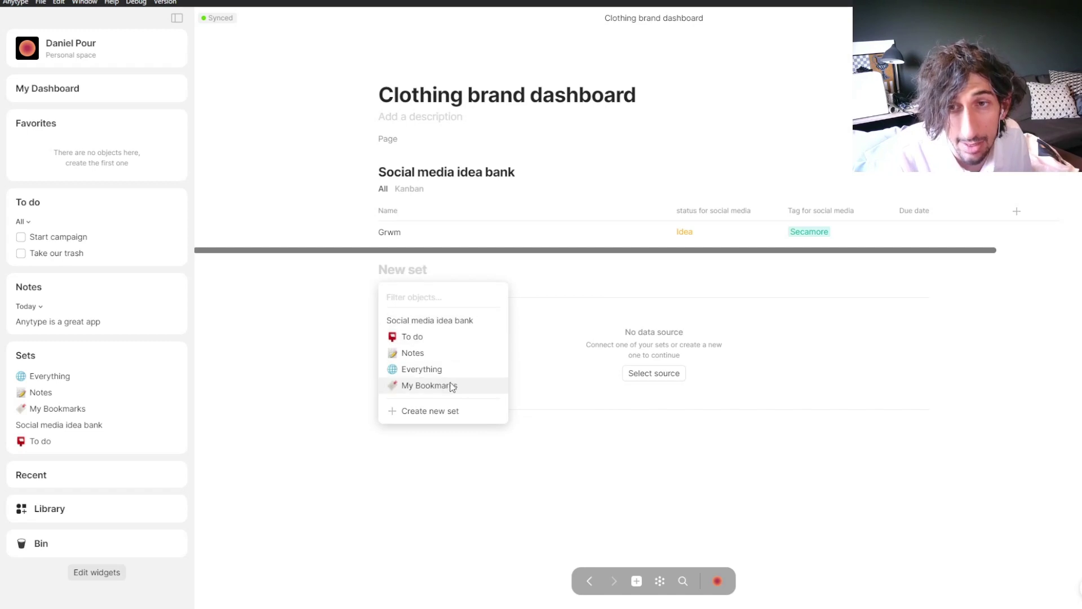
left_click(435, 352)
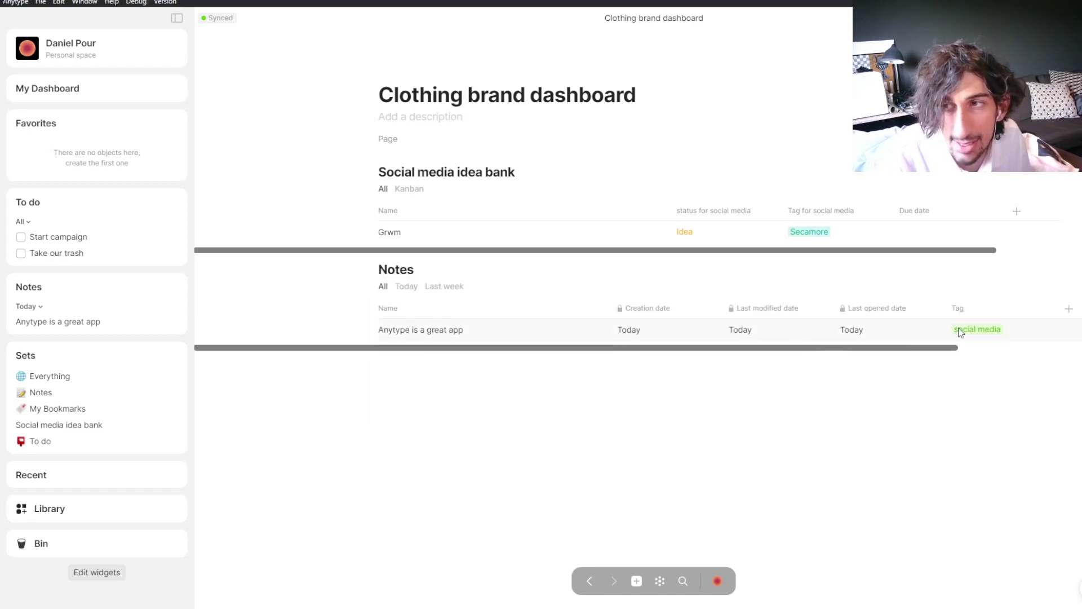
left_click_drag(870, 347, 867, 355)
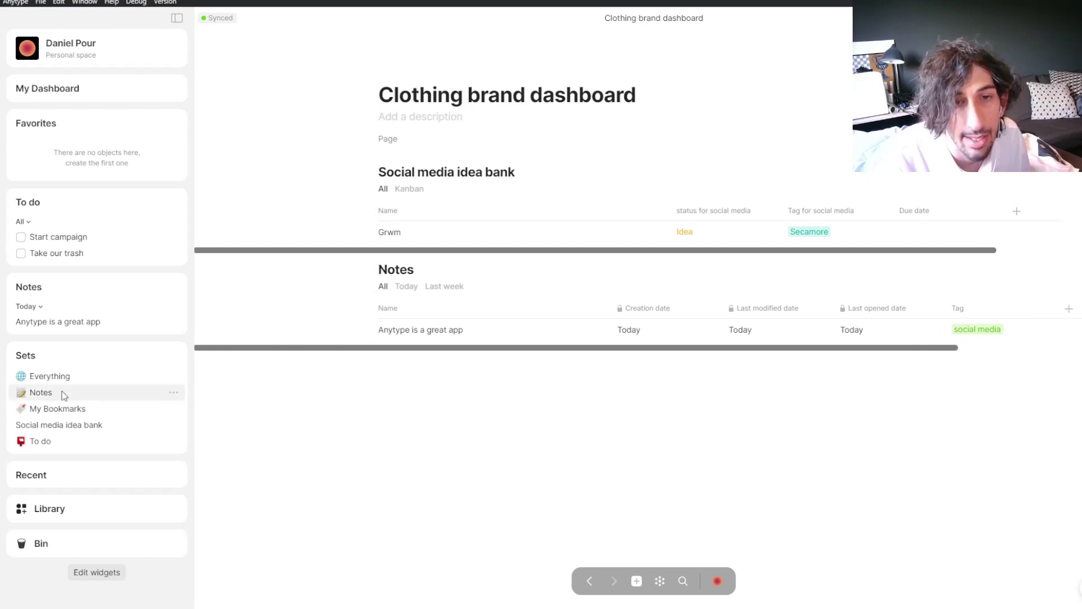
Step: Open the Notes set and briefly tag the 'Anytype is a great app' note Secamore, then untag it
left_click(40, 392)
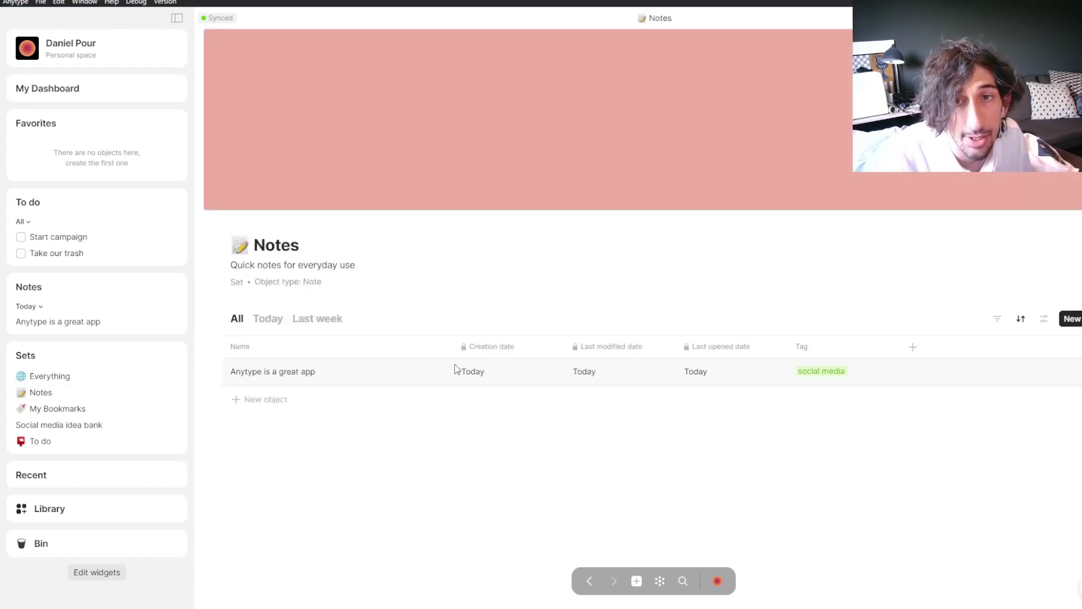
left_click(855, 369)
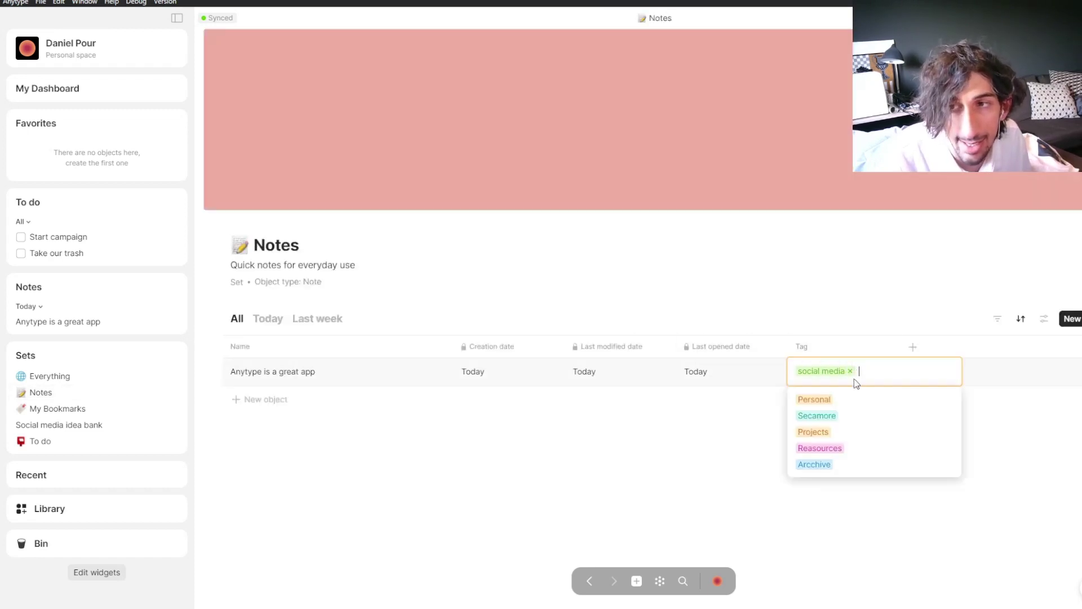
left_click(849, 415)
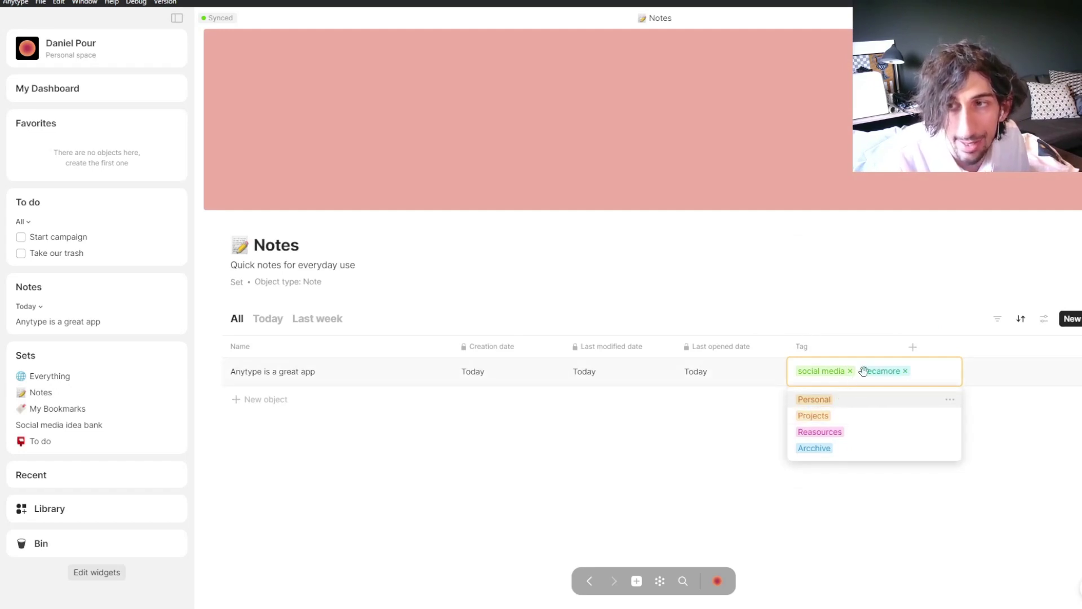
left_click(903, 371)
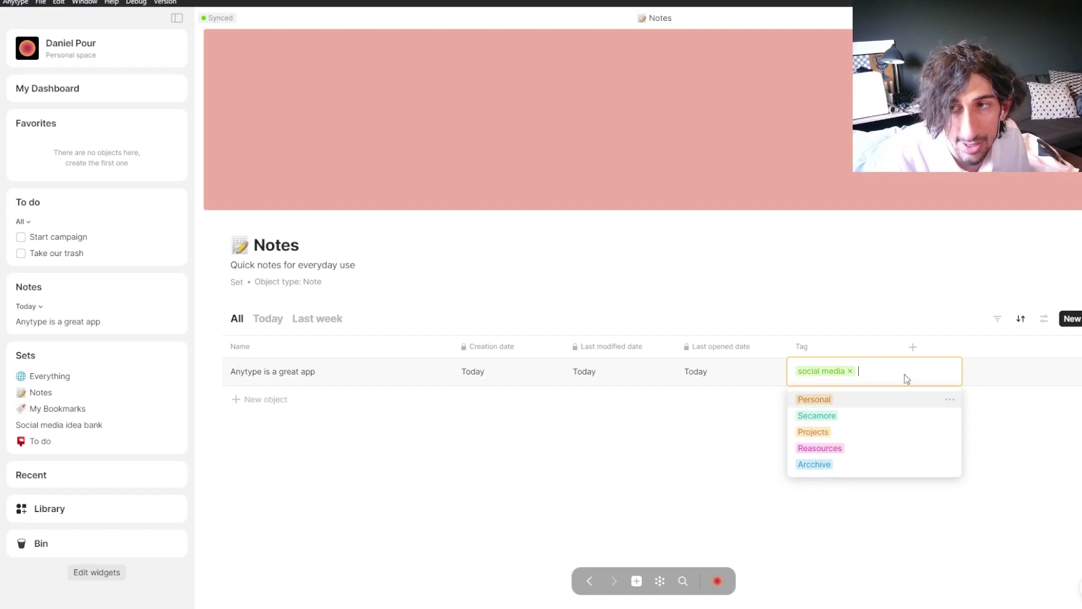
left_click(770, 315)
Step: Create a new note titled 'Outfit video' in the Notes set
left_click(277, 400)
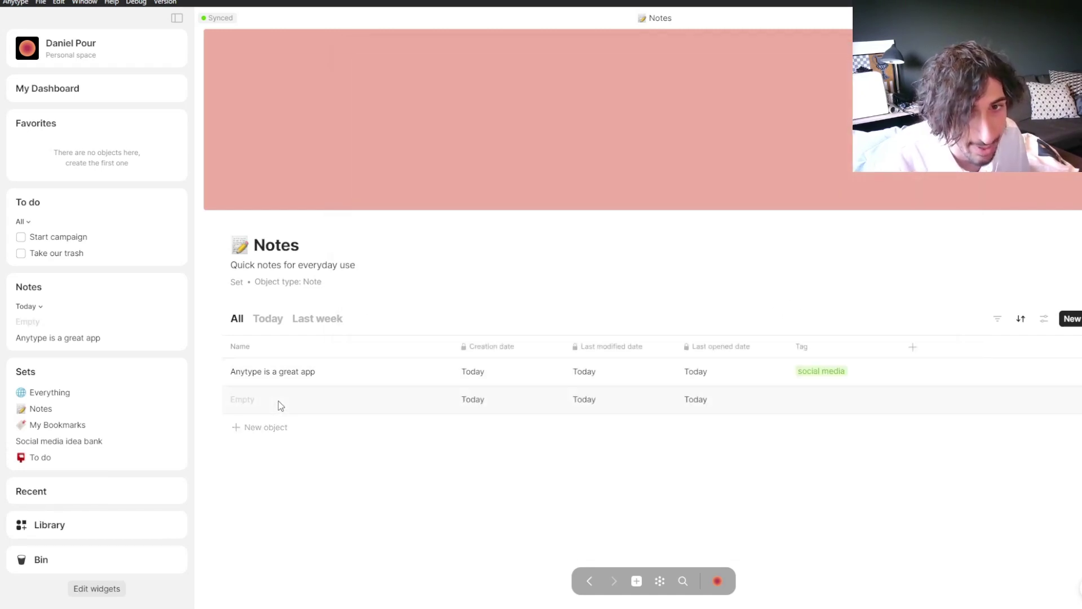
left_click(280, 404)
type("Outfit video")
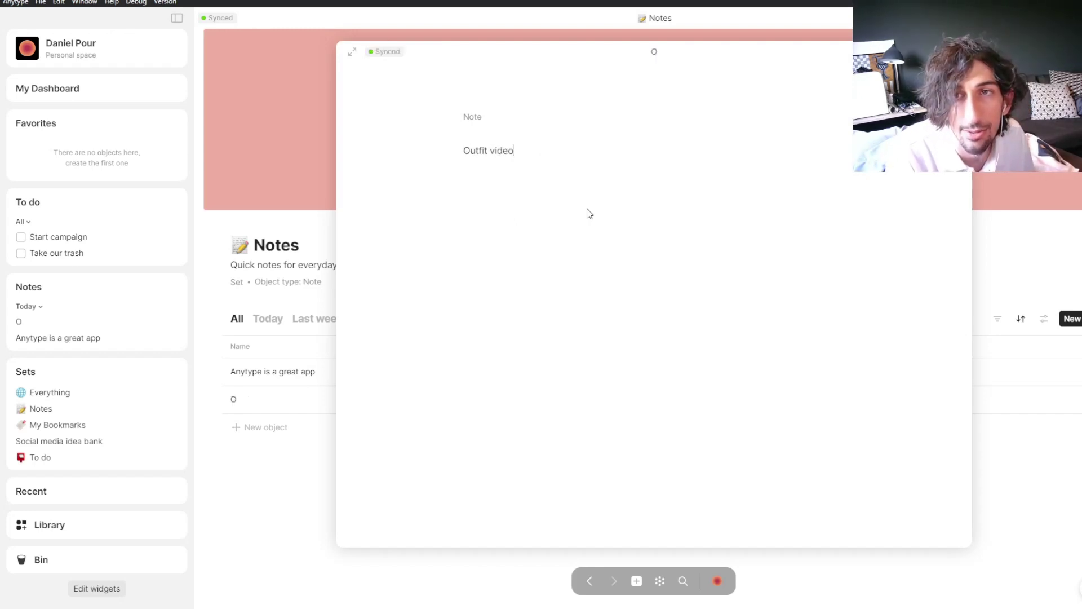
left_click(303, 236)
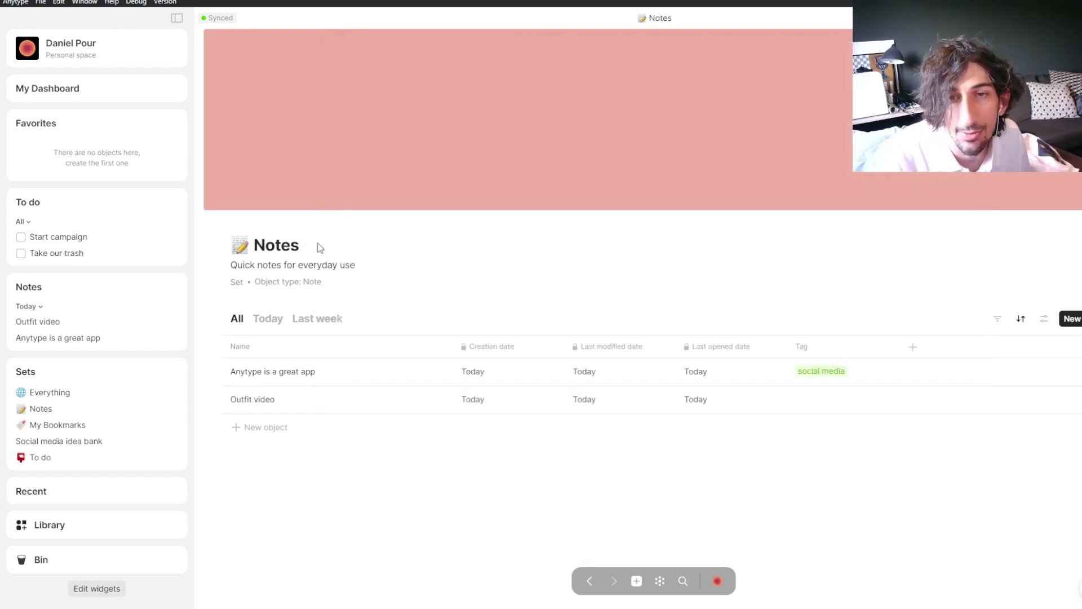
Step: Tag the Outfit video note with Secamore and social media
left_click(817, 401)
left_click(833, 443)
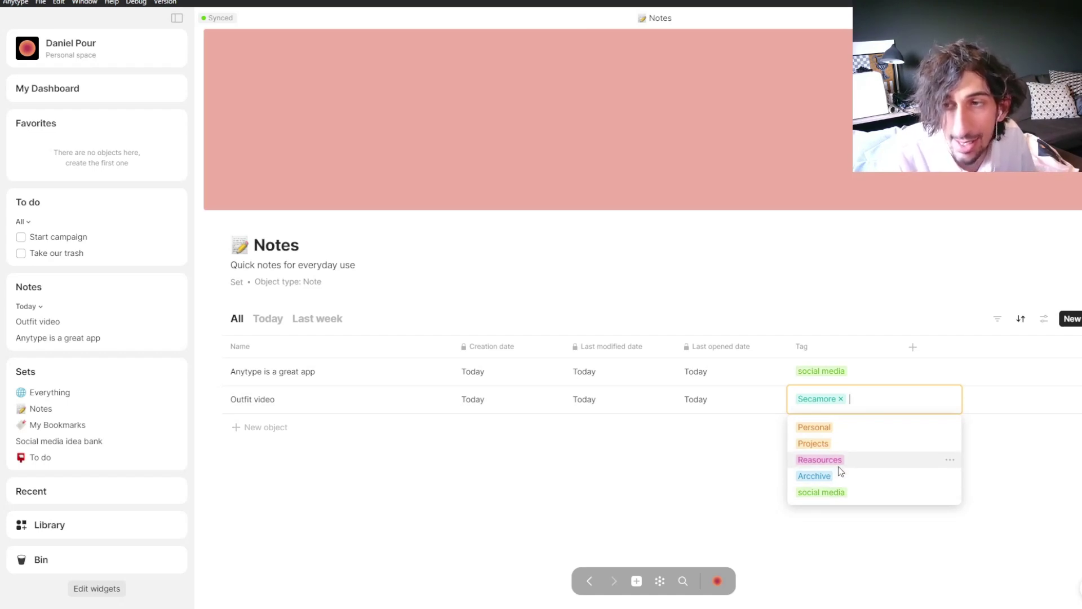
left_click(834, 490)
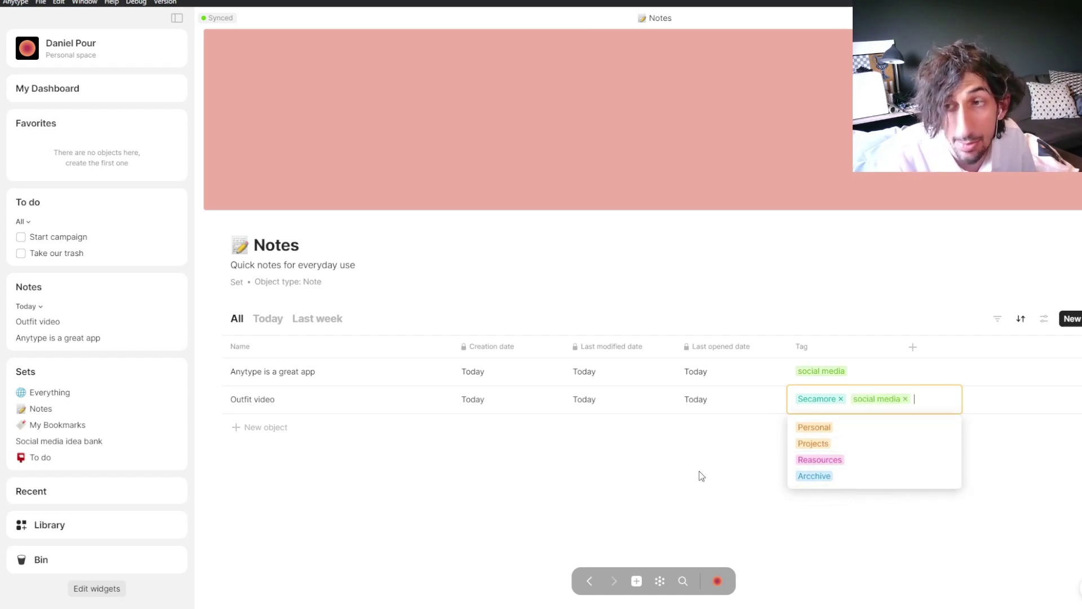
left_click(722, 490)
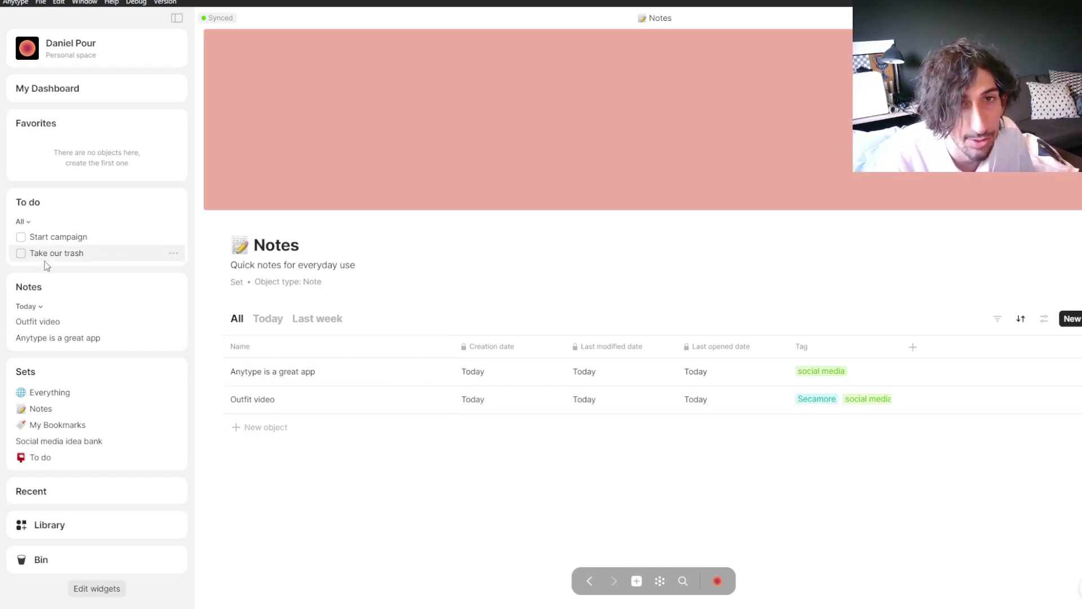
Step: Open the Clothing brand dashboard and start a new filter on the Notes block, then dismiss it
left_click(56, 88)
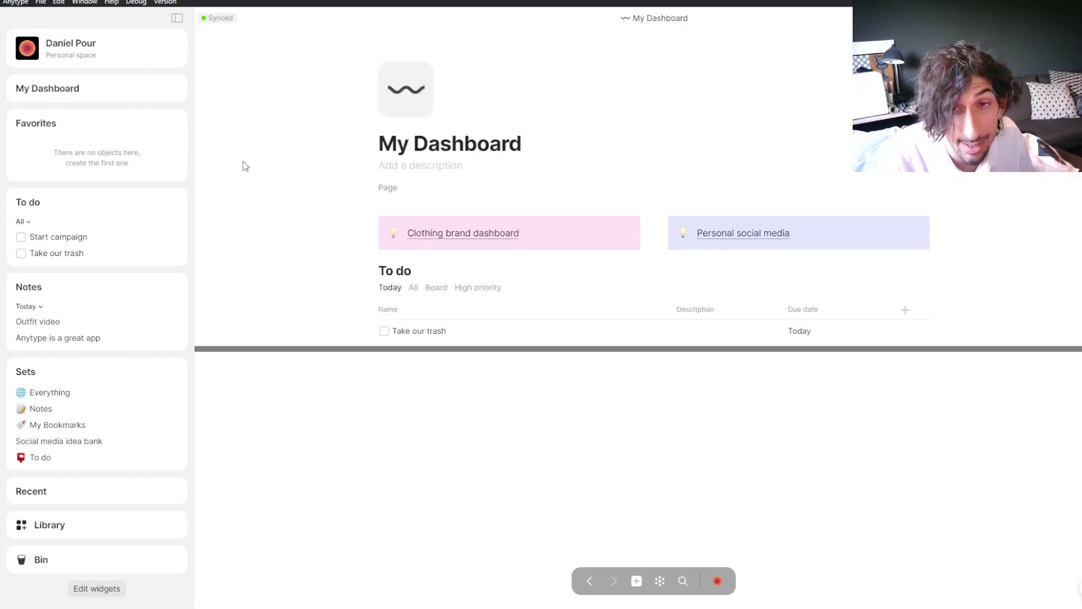
left_click(461, 237)
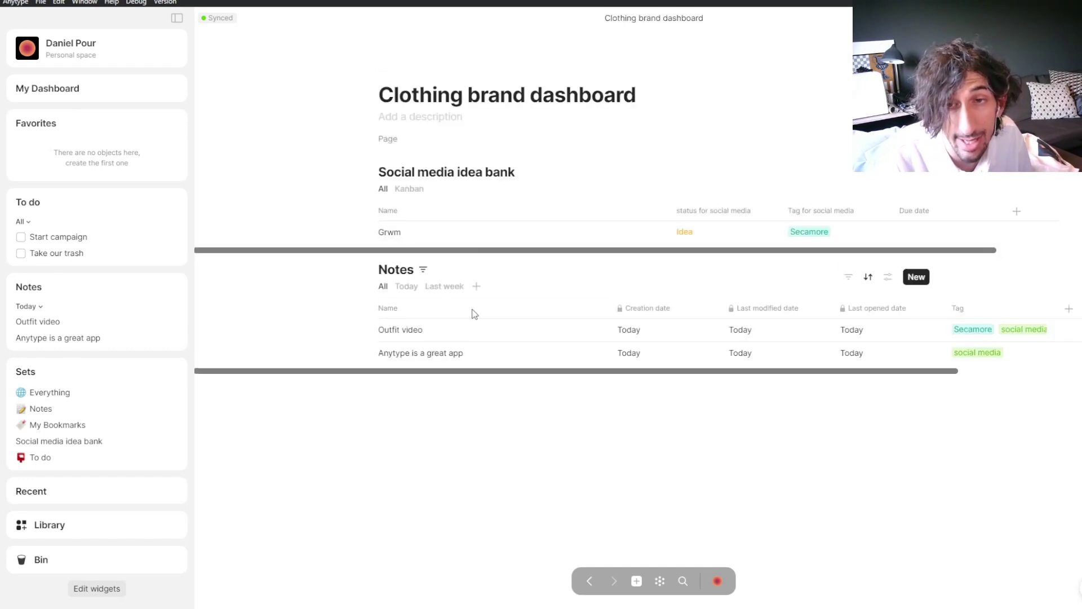
left_click(849, 277)
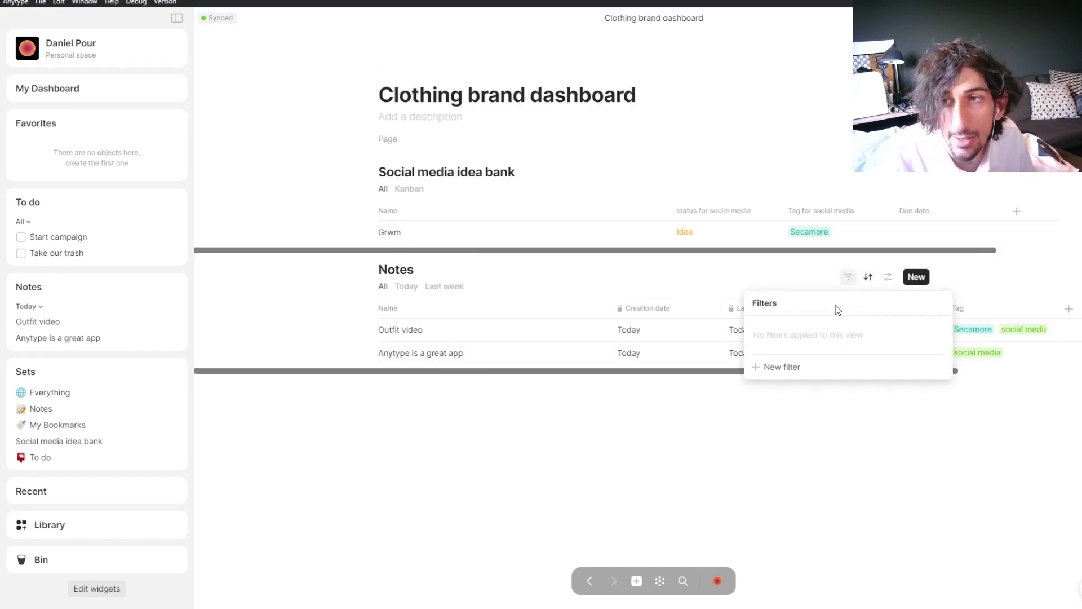
left_click(785, 370)
mouse_move(813, 369)
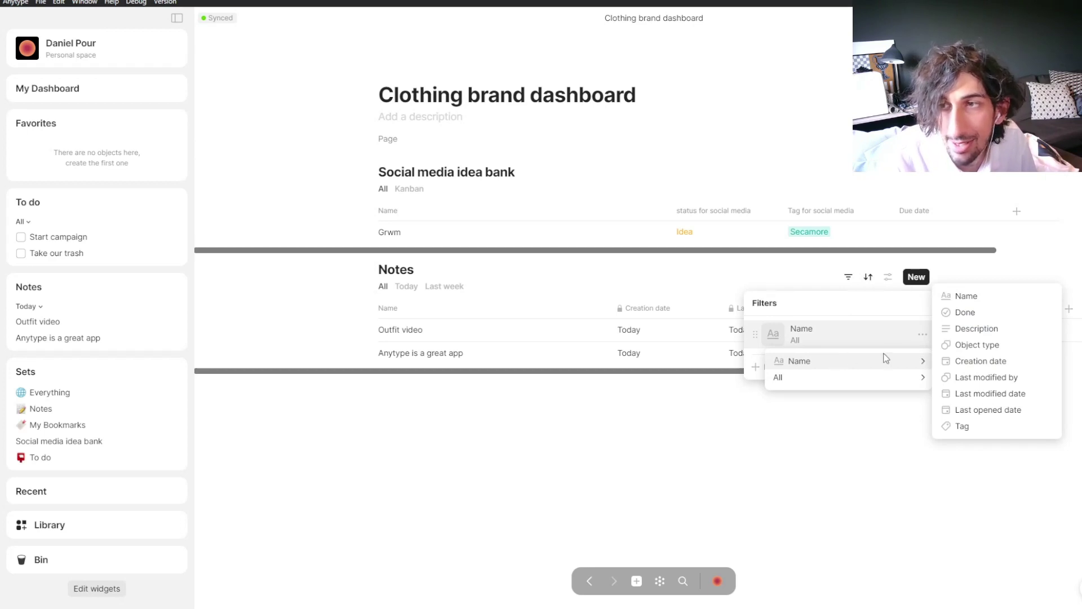
left_click(772, 289)
left_click(718, 278)
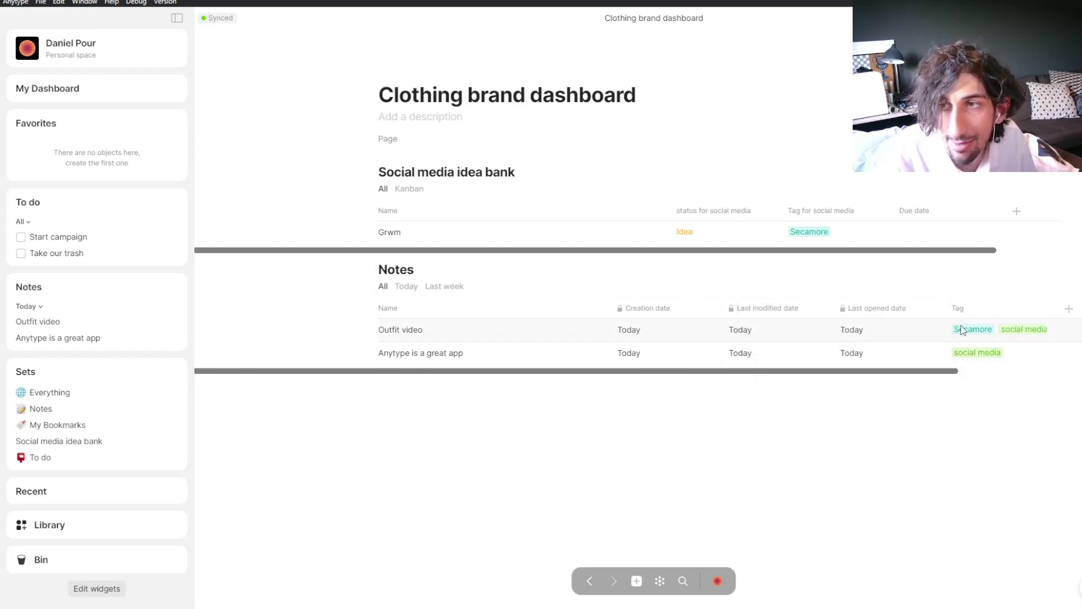
Step: Change the Notes block's existing Name filter to filter on the Tag property
mouse_move(808, 302)
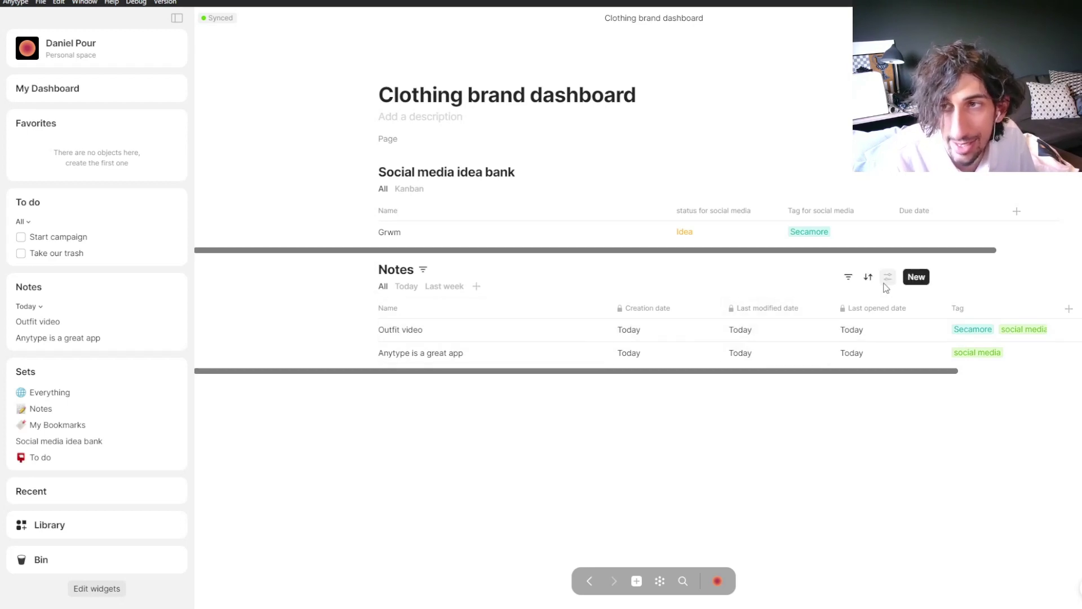
left_click(848, 276)
left_click(804, 348)
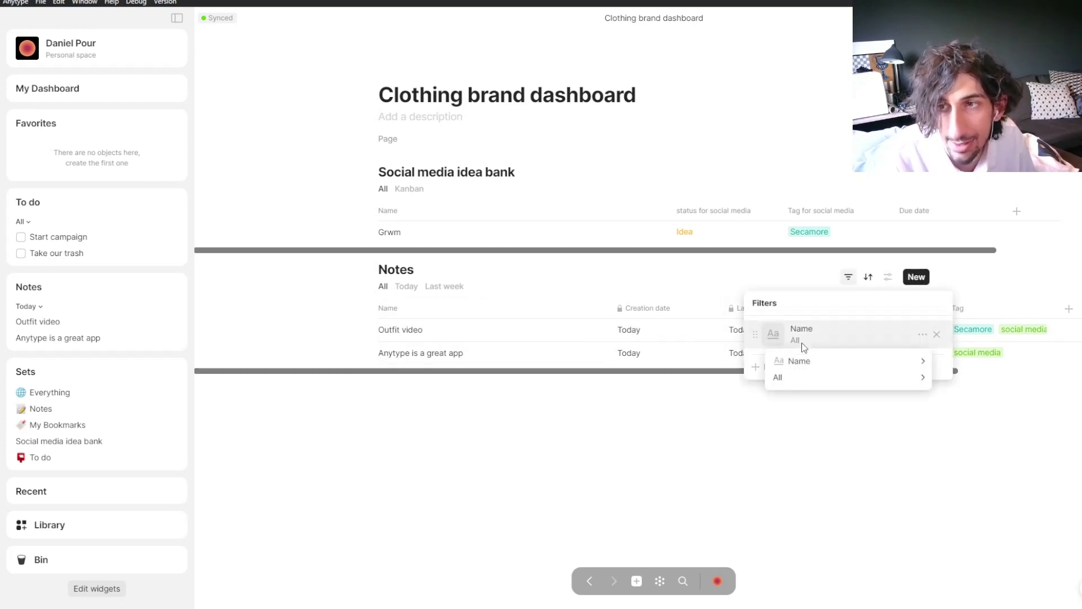
left_click(983, 411)
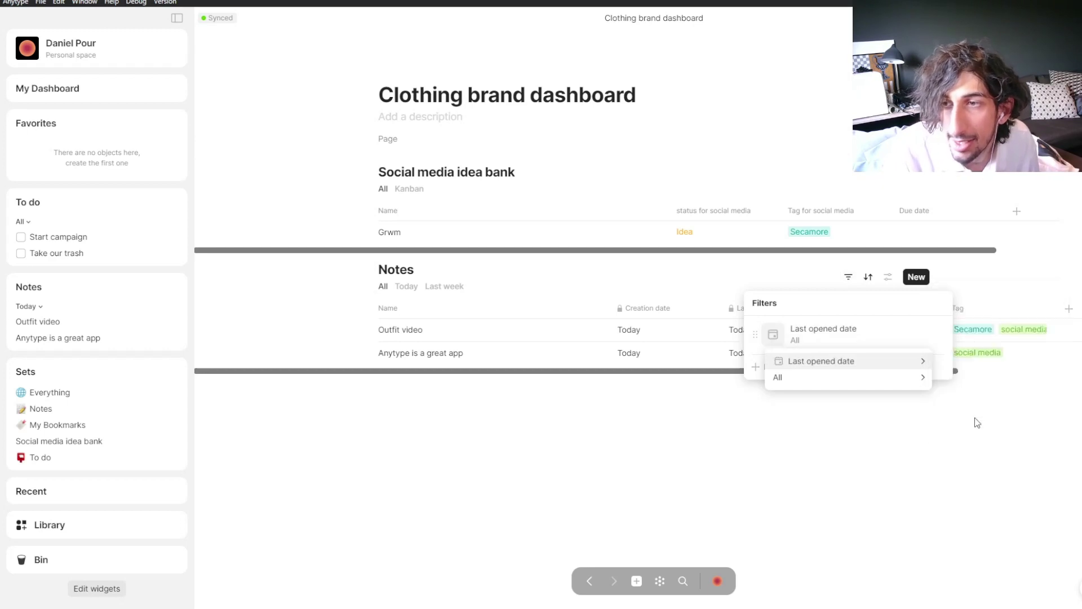
left_click(832, 331)
mouse_move(833, 361)
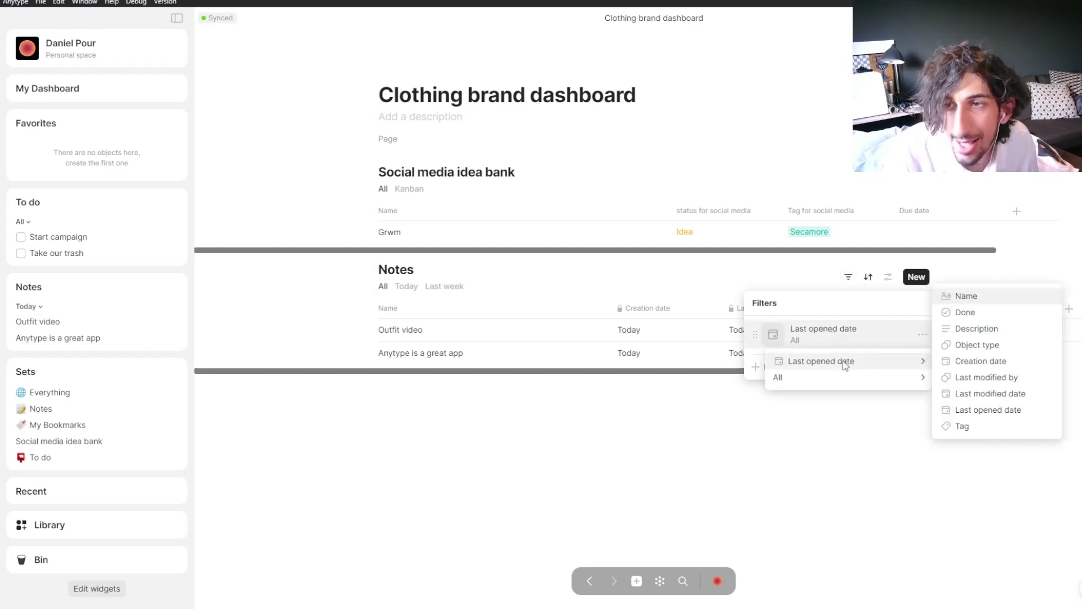
left_click(961, 426)
Step: Set the Tag filter to 'Has any of' Secamore and close the filters
left_click(959, 353)
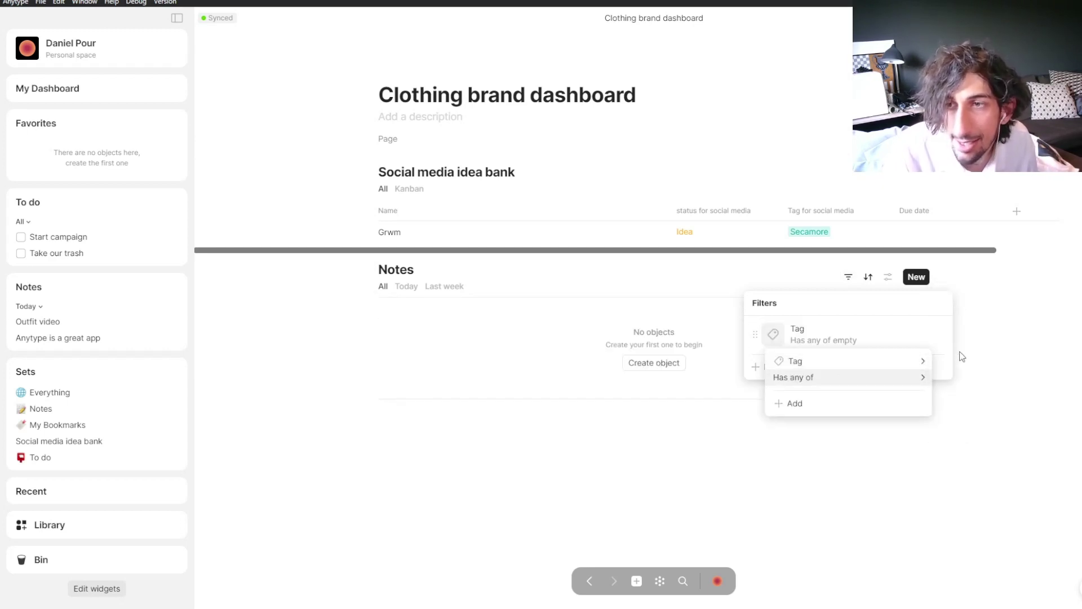
left_click(819, 405)
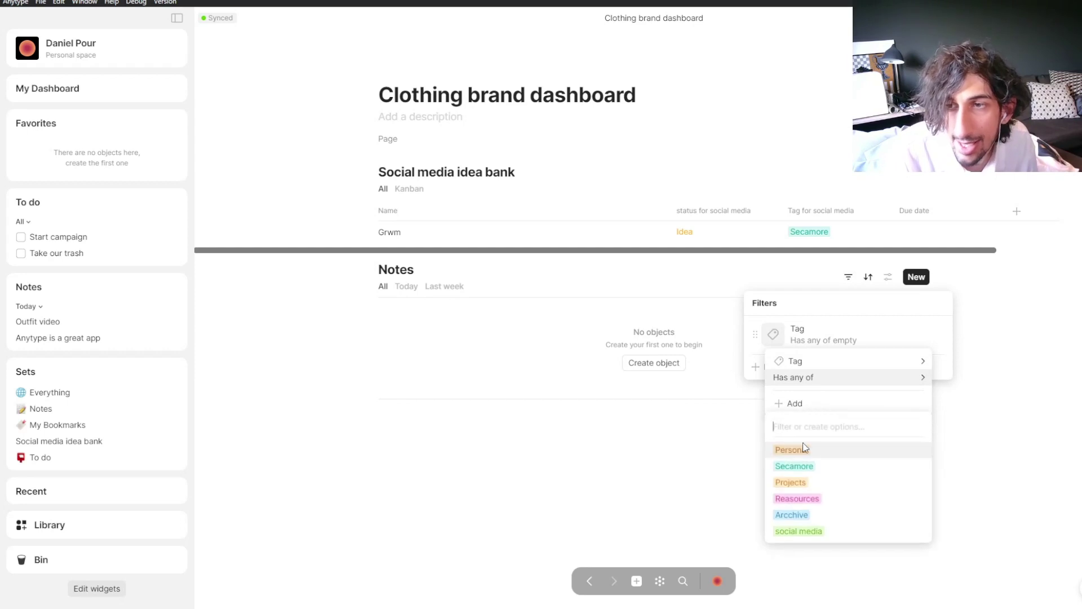
left_click(822, 468)
left_click(639, 436)
left_click(641, 436)
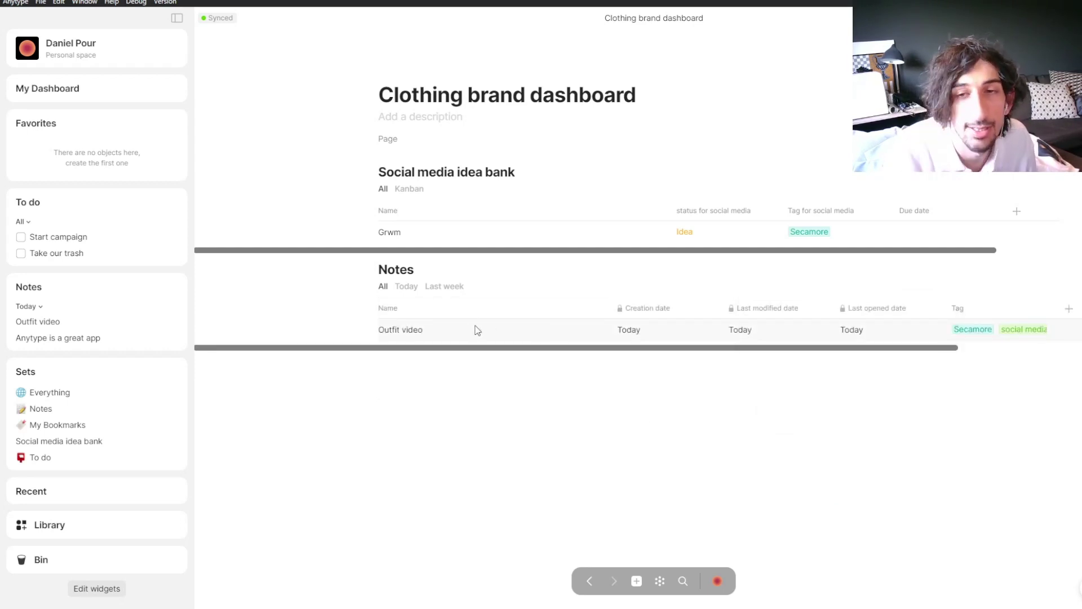
scroll(454, 355, "right", 2)
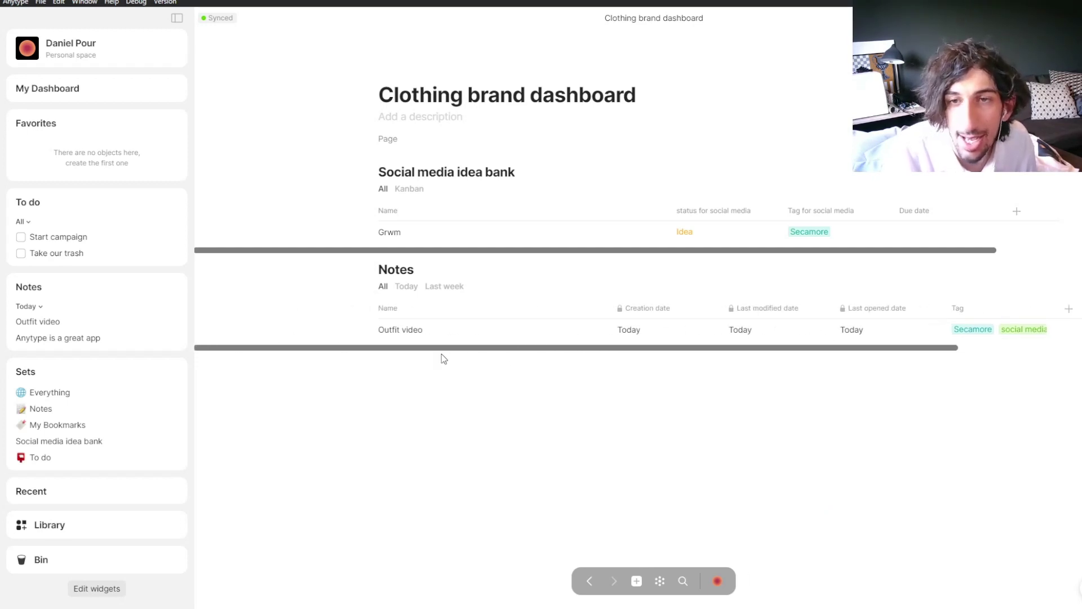
scroll(525, 356, "right", 3)
scroll(475, 373, "left", 2)
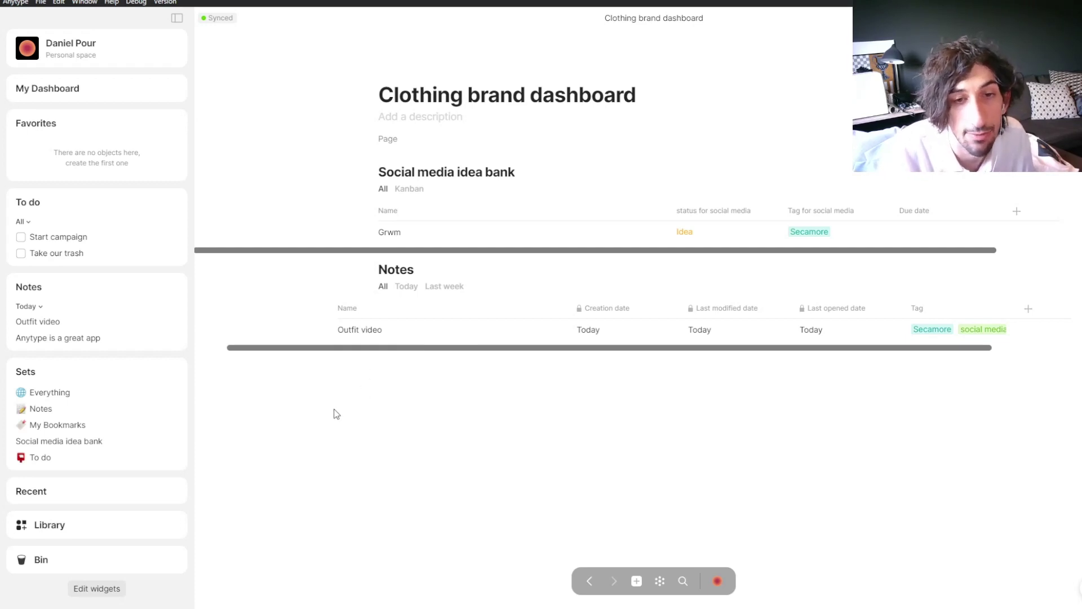
Step: Return to the Clothing brand dashboard and toggle the Notes block between its Today and All views
left_click(107, 407)
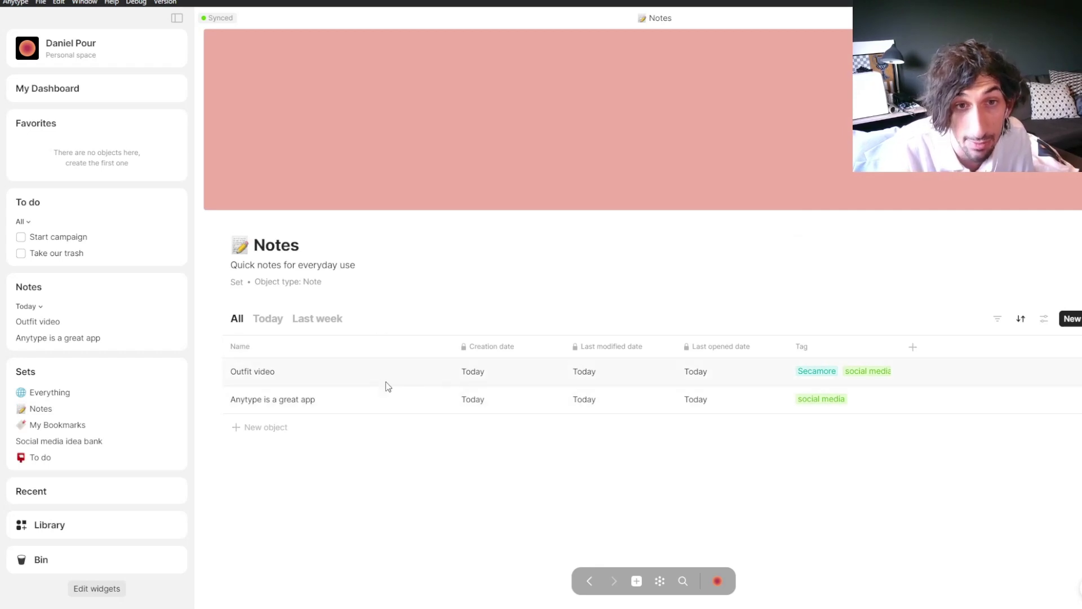
left_click(74, 95)
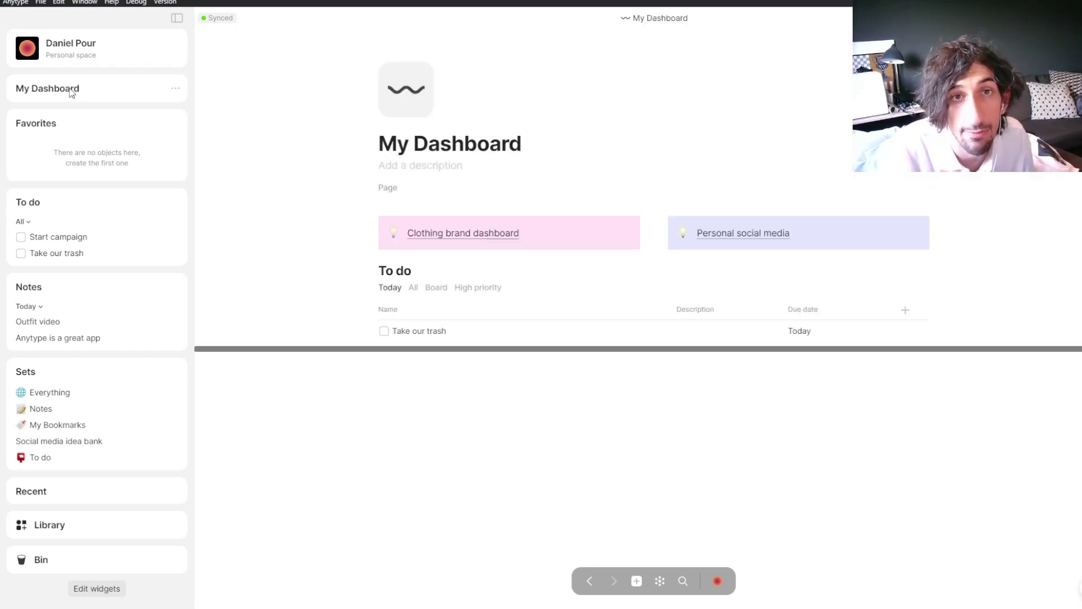
left_click(478, 239)
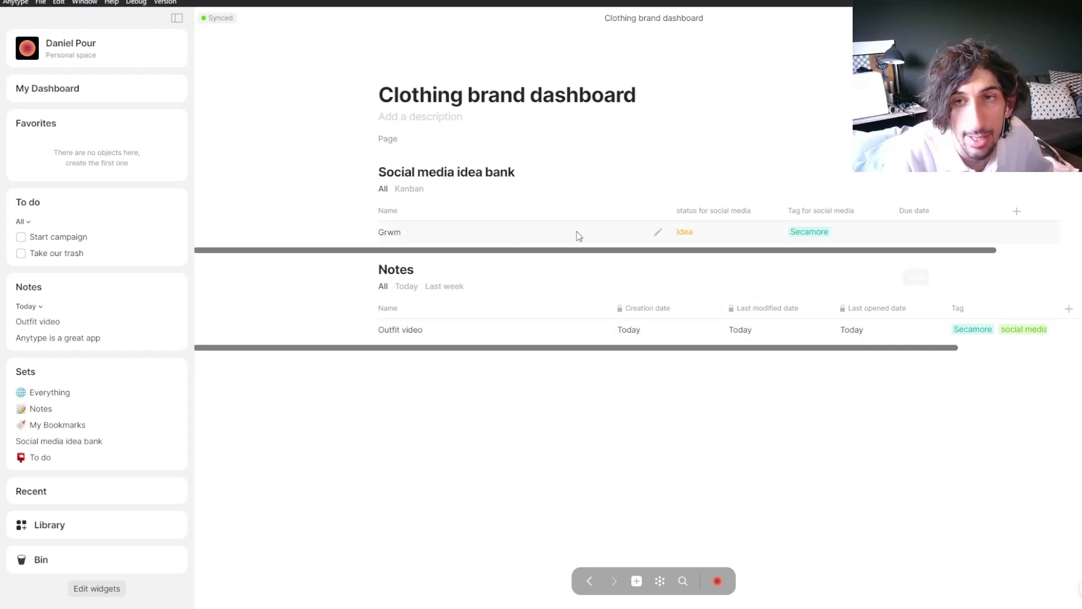
left_click(415, 287)
left_click(384, 287)
left_click(406, 288)
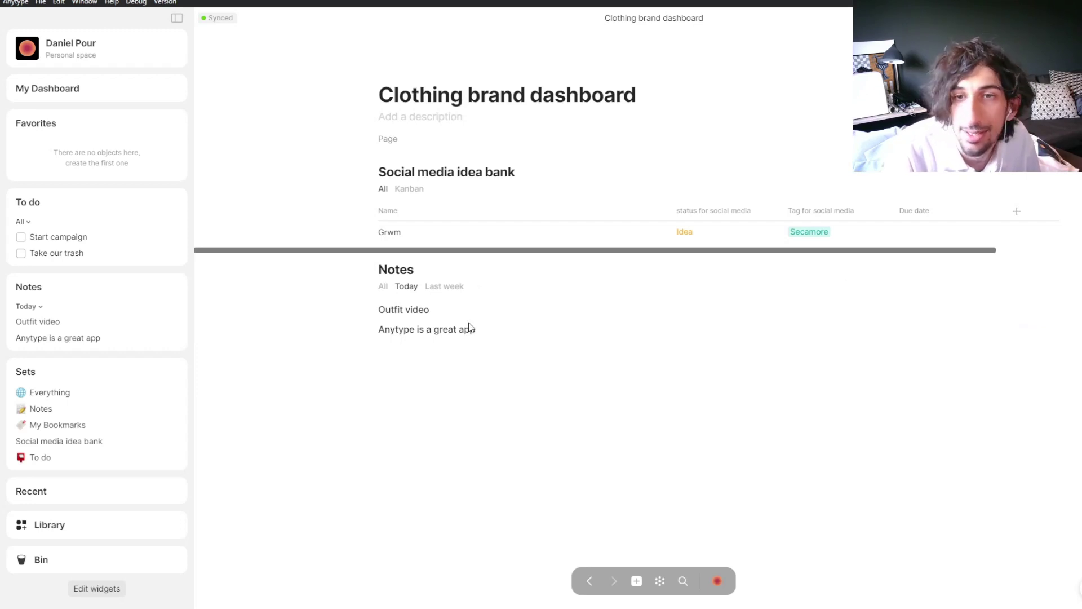
left_click(384, 287)
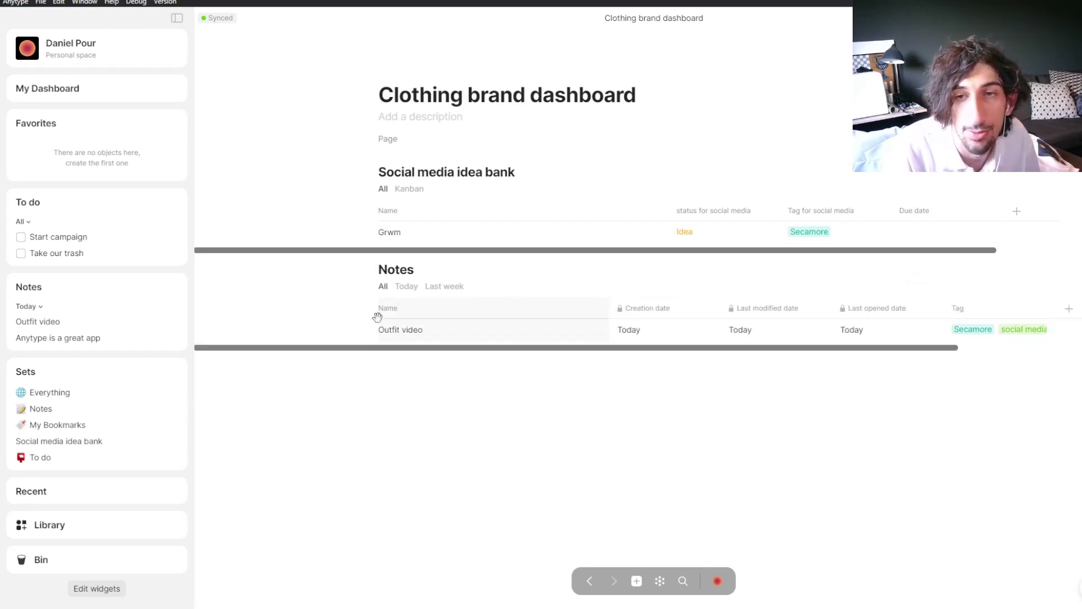
Step: Check the Today view's filter, then add a new Grid view to the Notes block
mouse_move(450, 295)
left_click(408, 287)
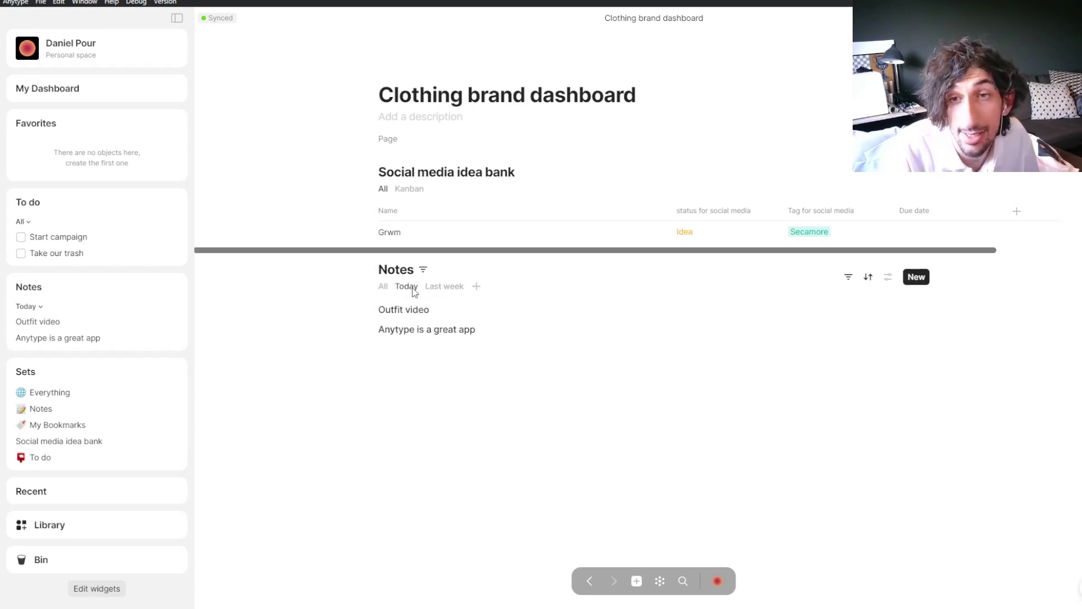
left_click(849, 279)
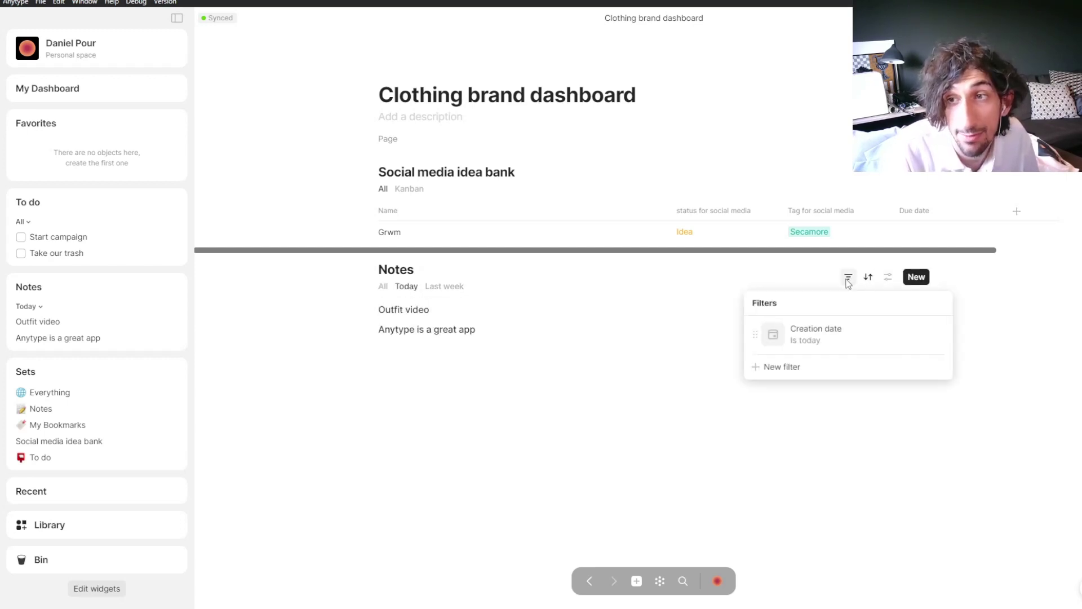
left_click(848, 284)
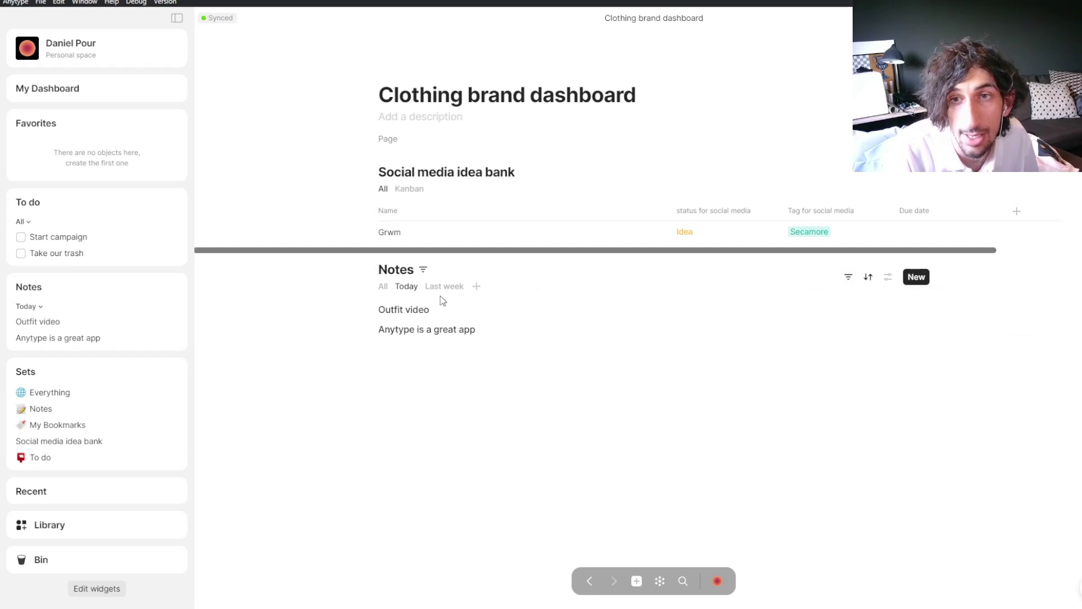
left_click(476, 286)
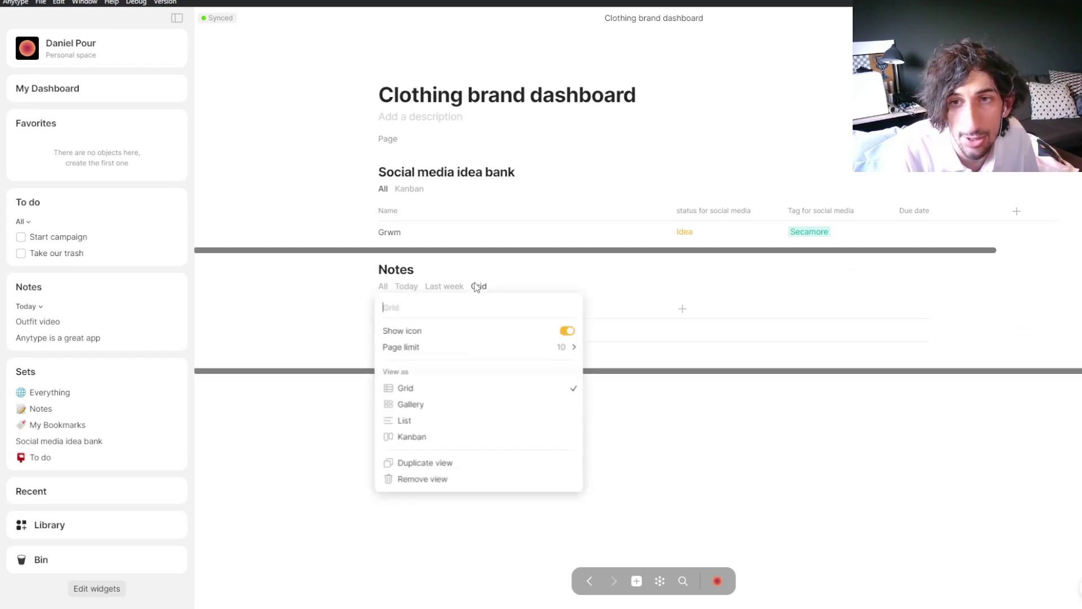
Step: Switch the new view to Gallery, then remove it and show the All view again
left_click(434, 406)
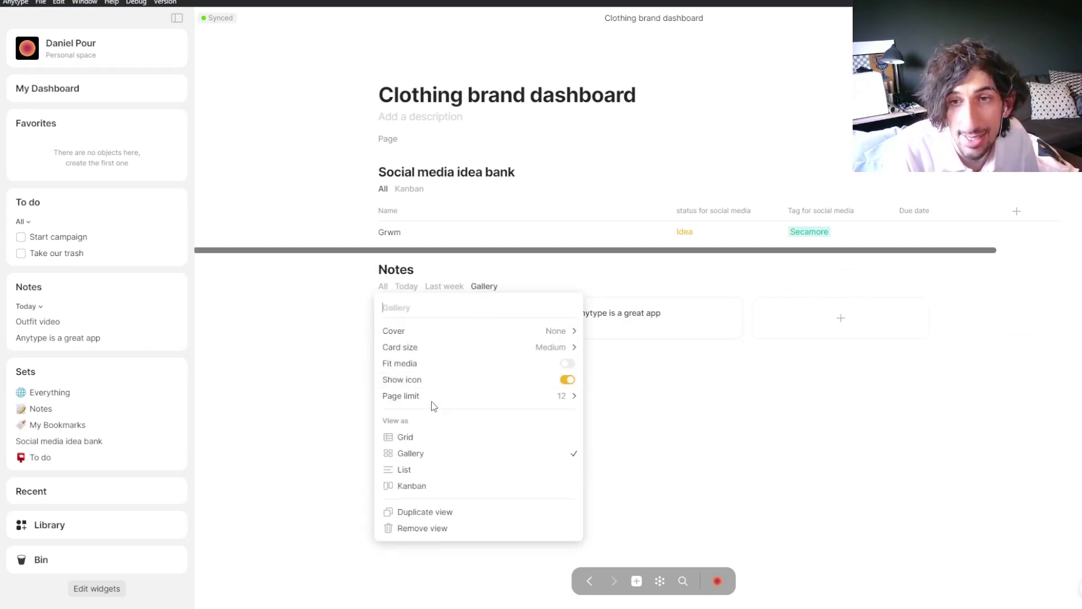
left_click(485, 285)
left_click(486, 286)
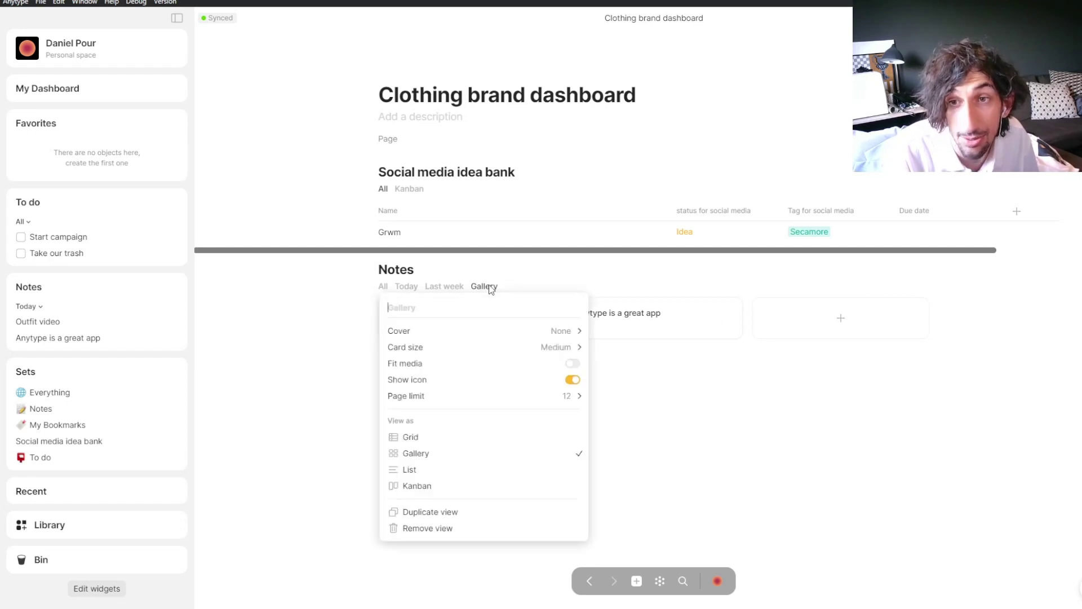
left_click(419, 529)
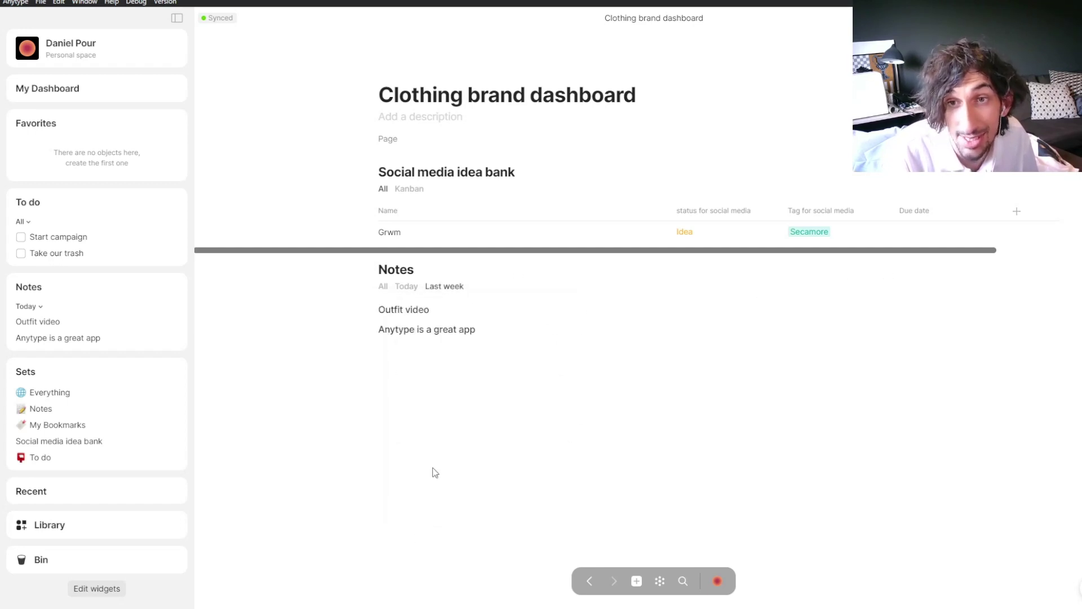
left_click(383, 285)
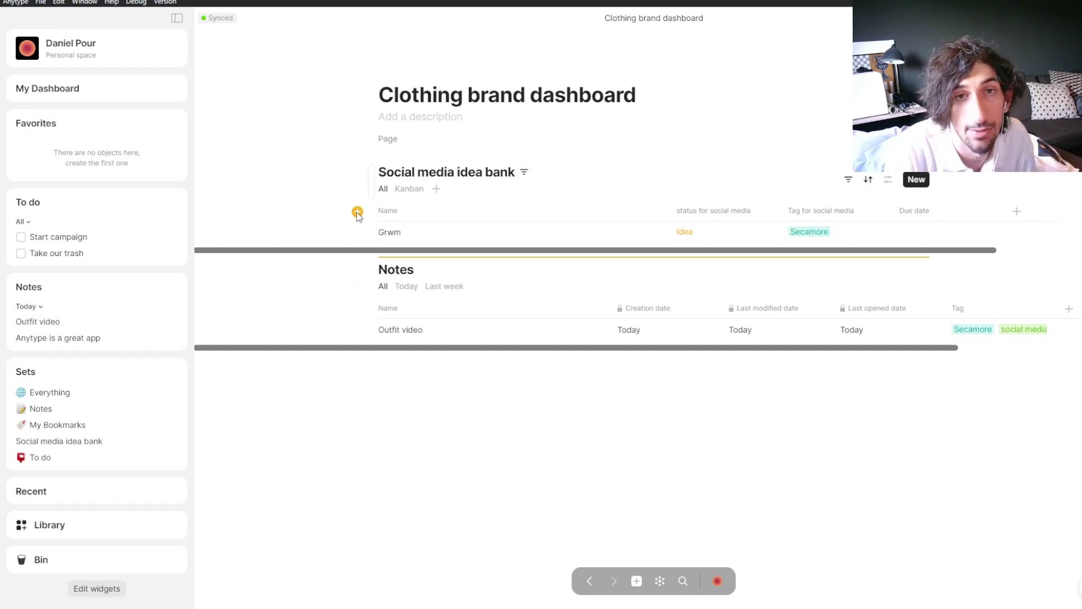
left_click(107, 90)
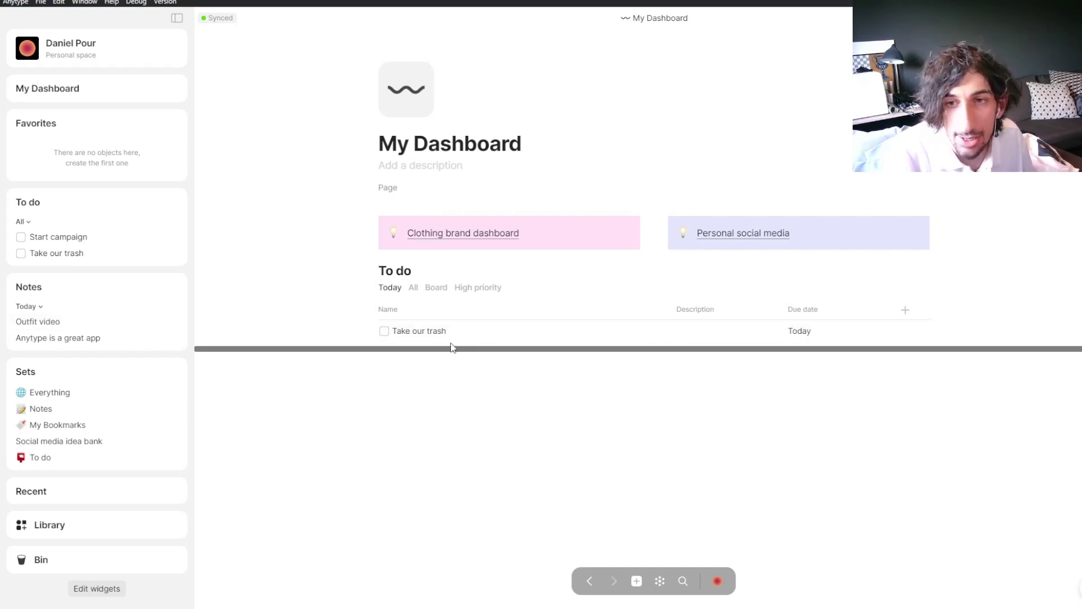
left_click(468, 235)
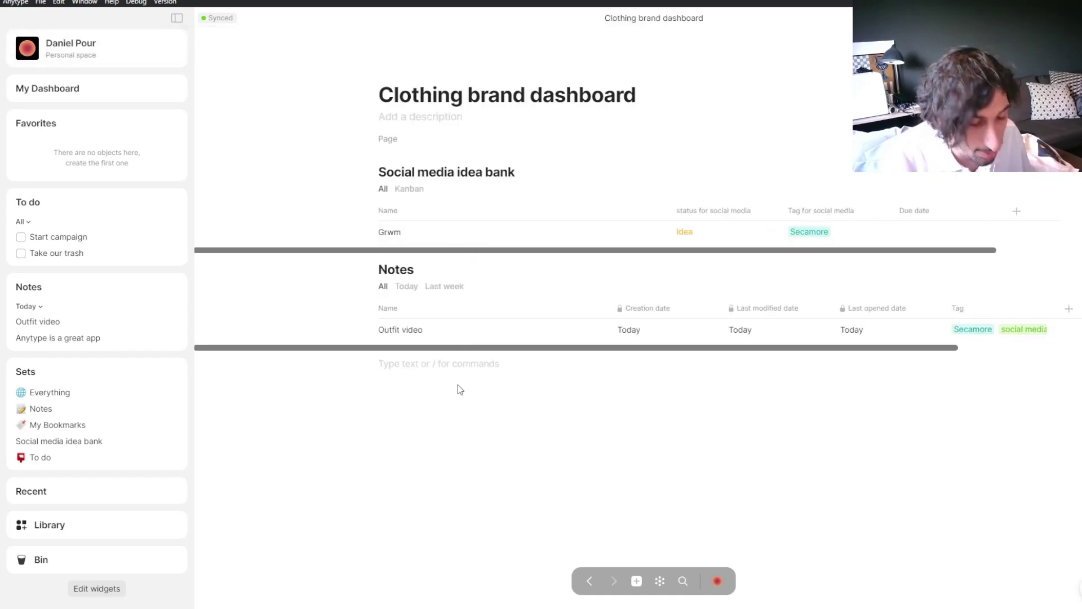
Step: Insert an inline set via /in with To do as its source, then open the To do set
type("/in")
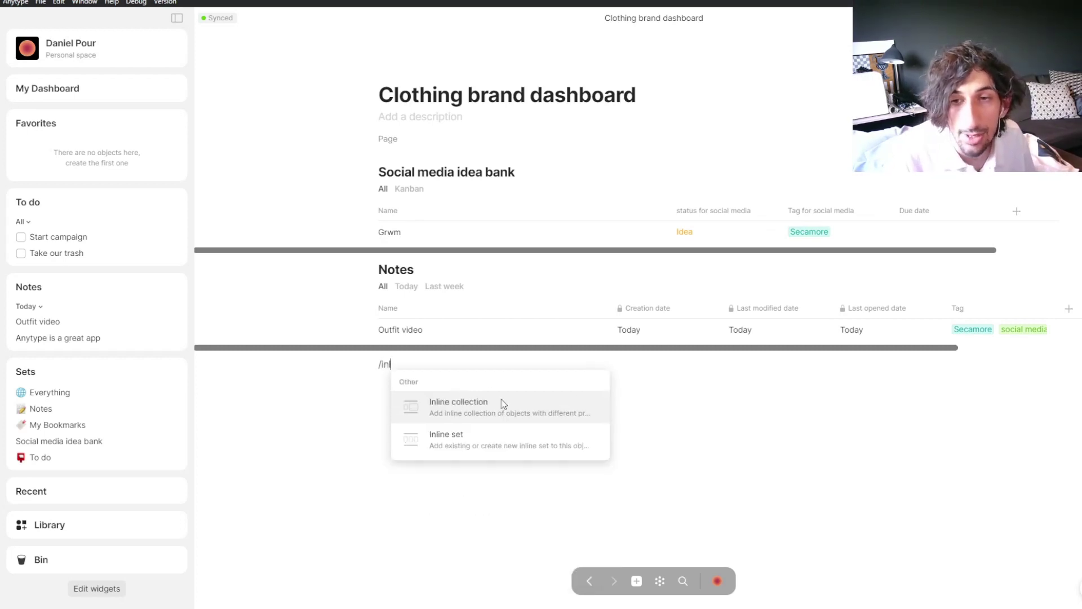
left_click(442, 434)
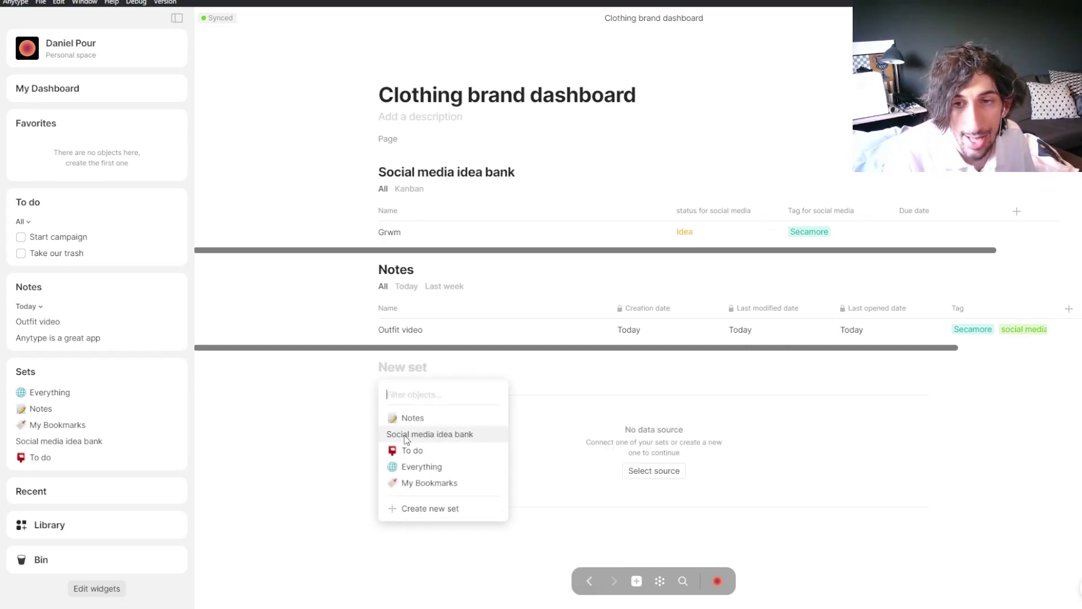
left_click(432, 452)
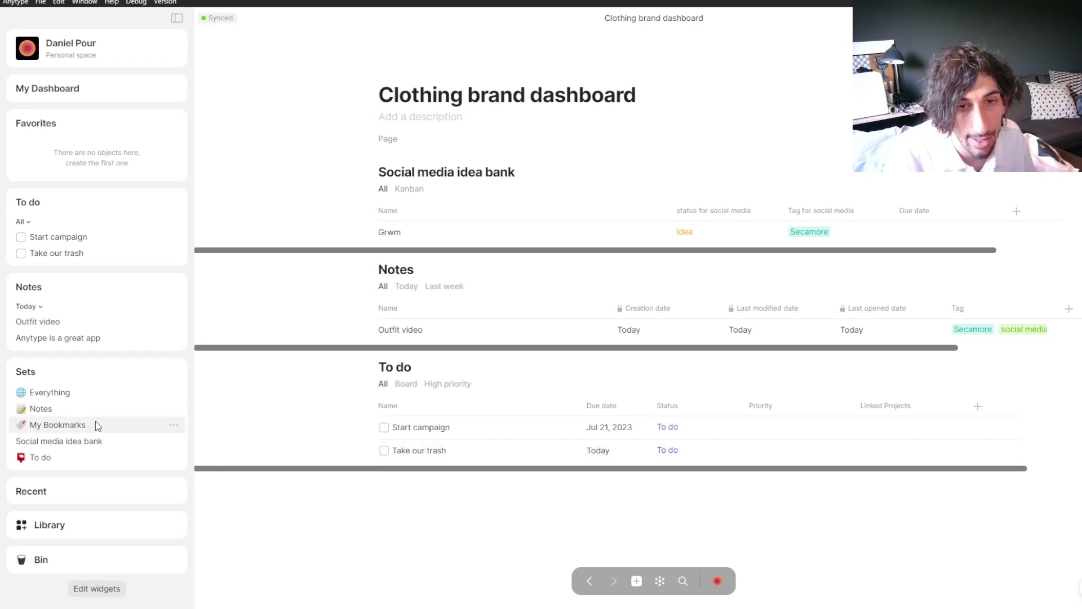
left_click(53, 459)
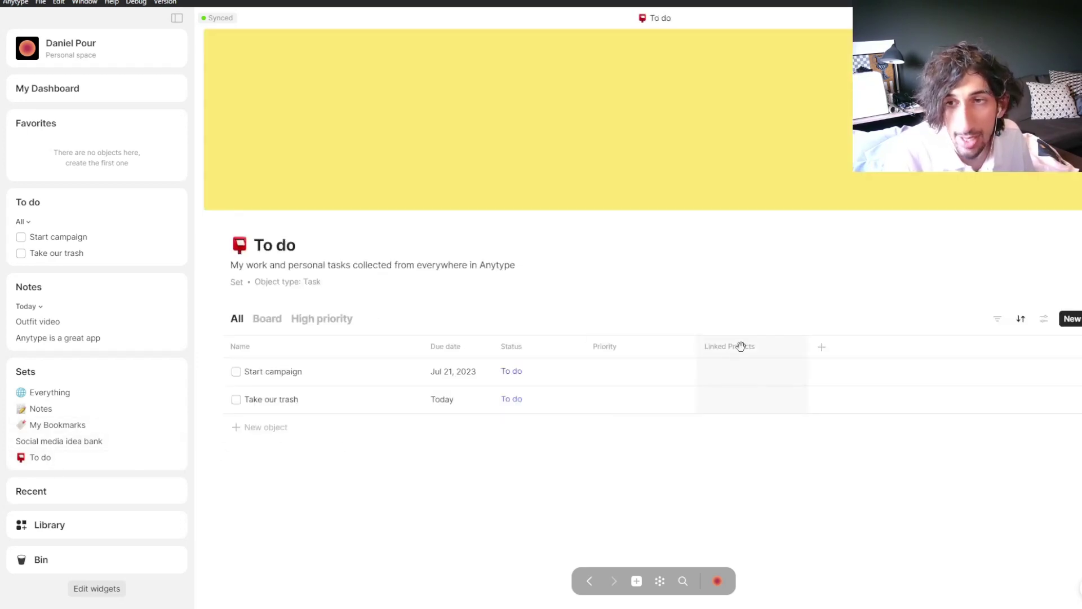
Step: Turn on the Tag relation as a column in the To do table
left_click(821, 348)
scroll(820, 437, "down", 3)
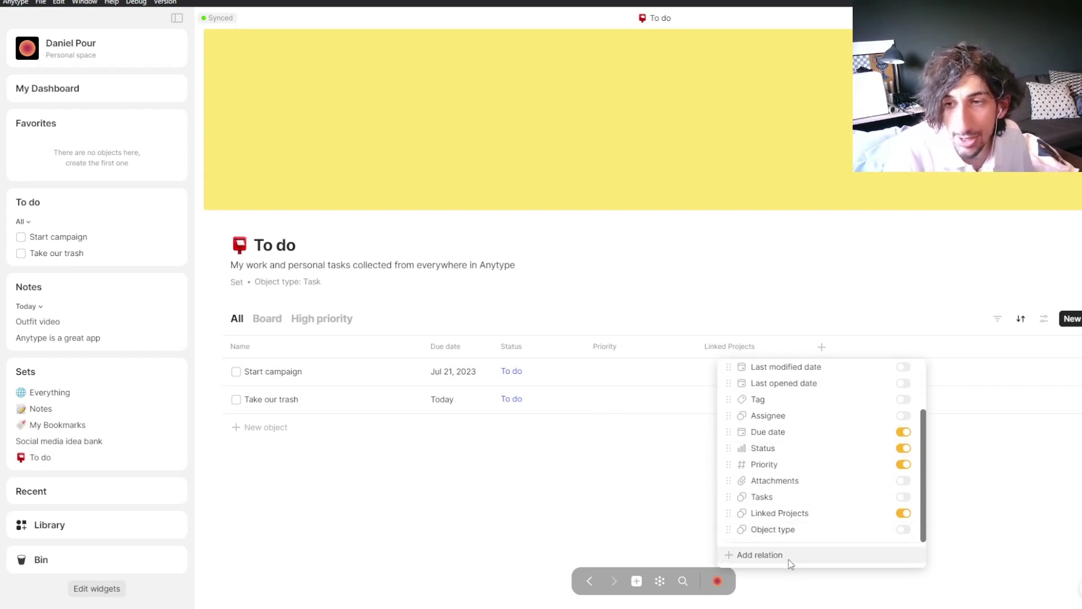
left_click(821, 348)
left_click(821, 348)
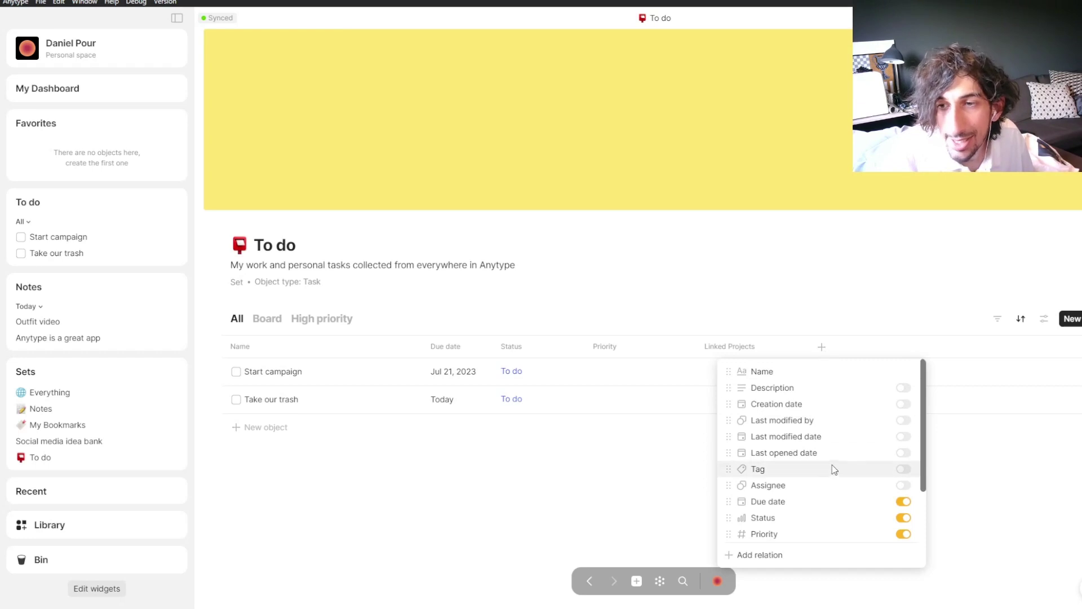
scroll(806, 507, "down", 2)
left_click(794, 555)
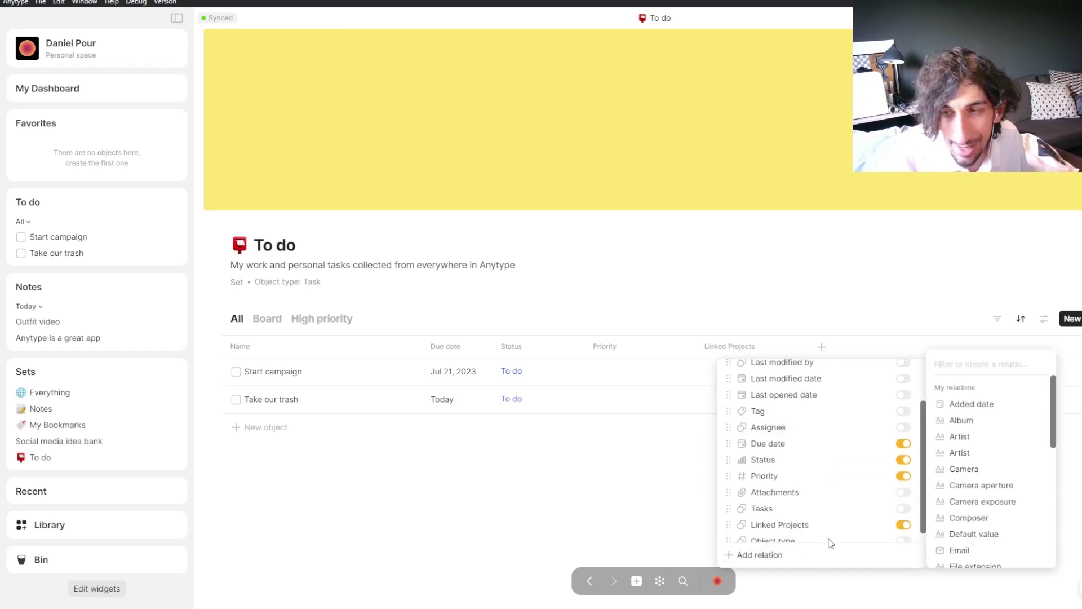
type("tag")
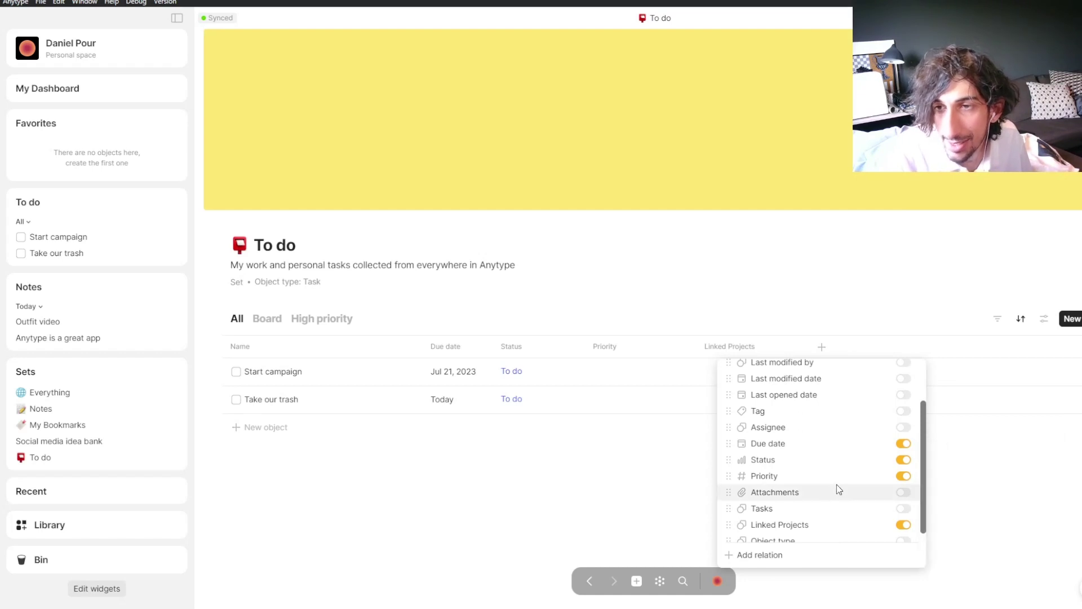
left_click(897, 409)
left_click(873, 314)
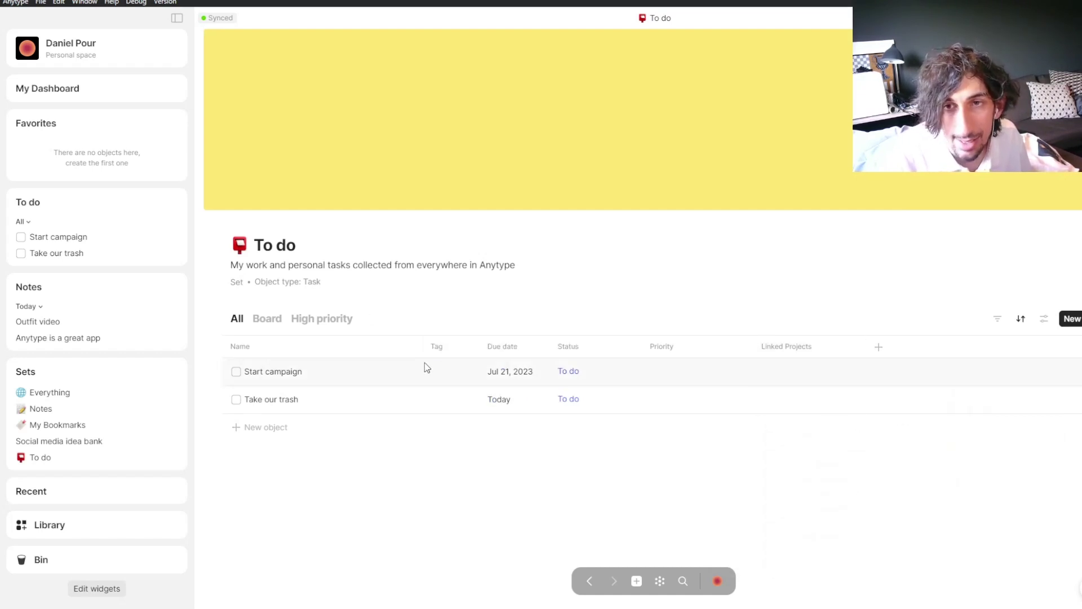
Step: Tag Start campaign as Secamore, then move the Tag column after Linked Projects and widen it
left_click(454, 373)
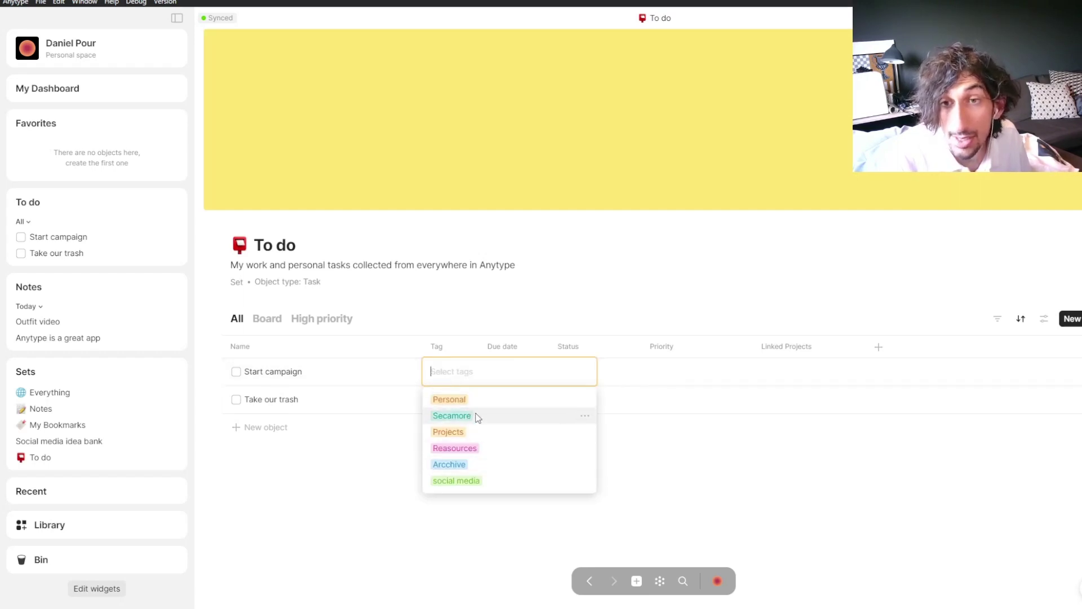
left_click(478, 417)
left_click(425, 332)
left_click_drag(435, 345, 836, 335)
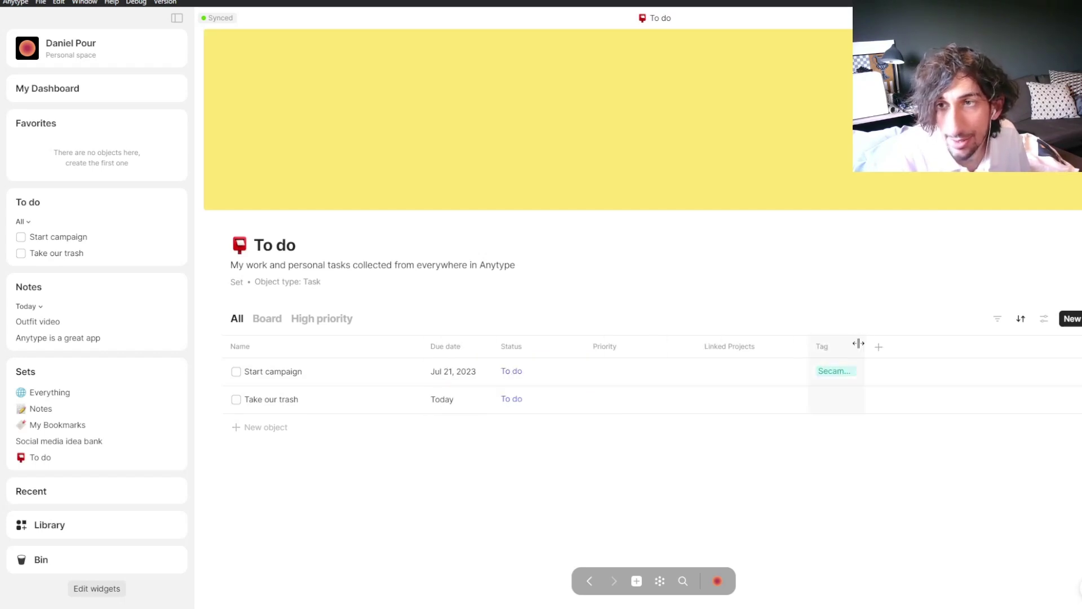
left_click_drag(861, 343, 899, 340)
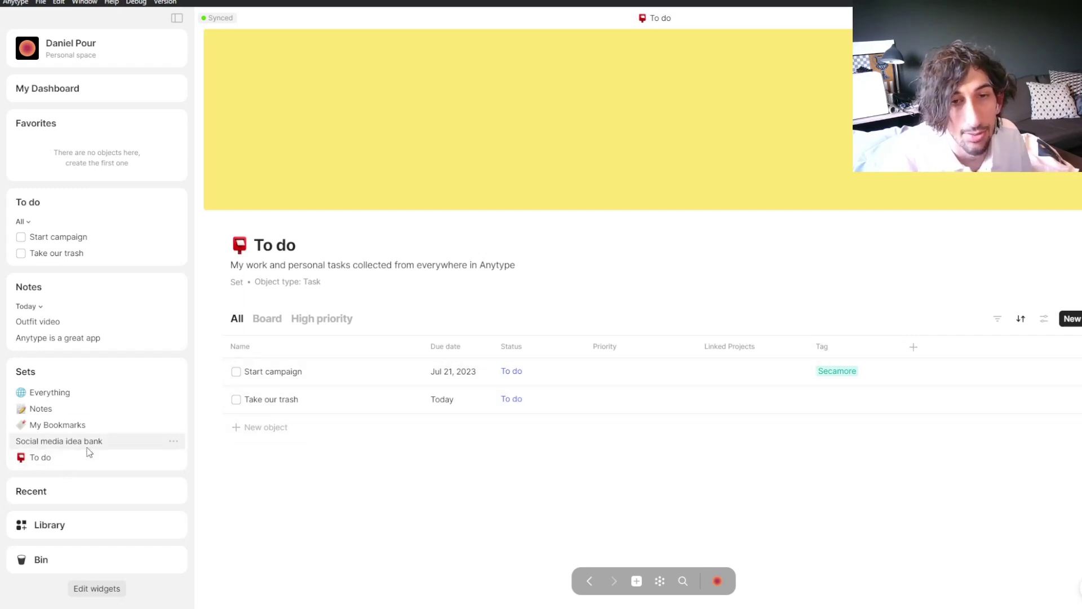
Step: Open the Clothing brand dashboard from My Dashboard and add a new filter to the To do block
left_click(63, 99)
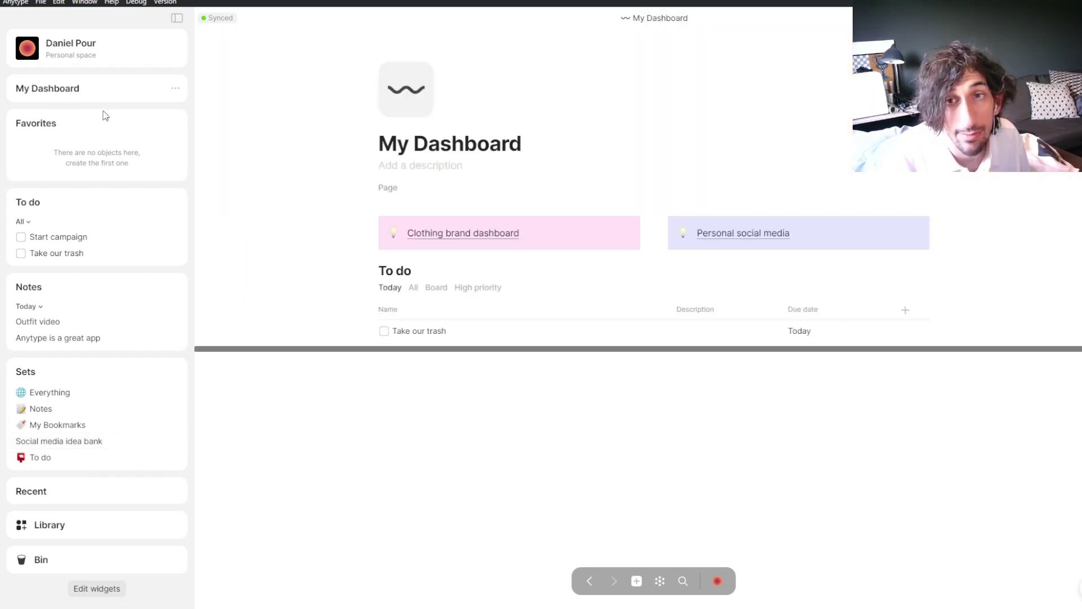
left_click(482, 235)
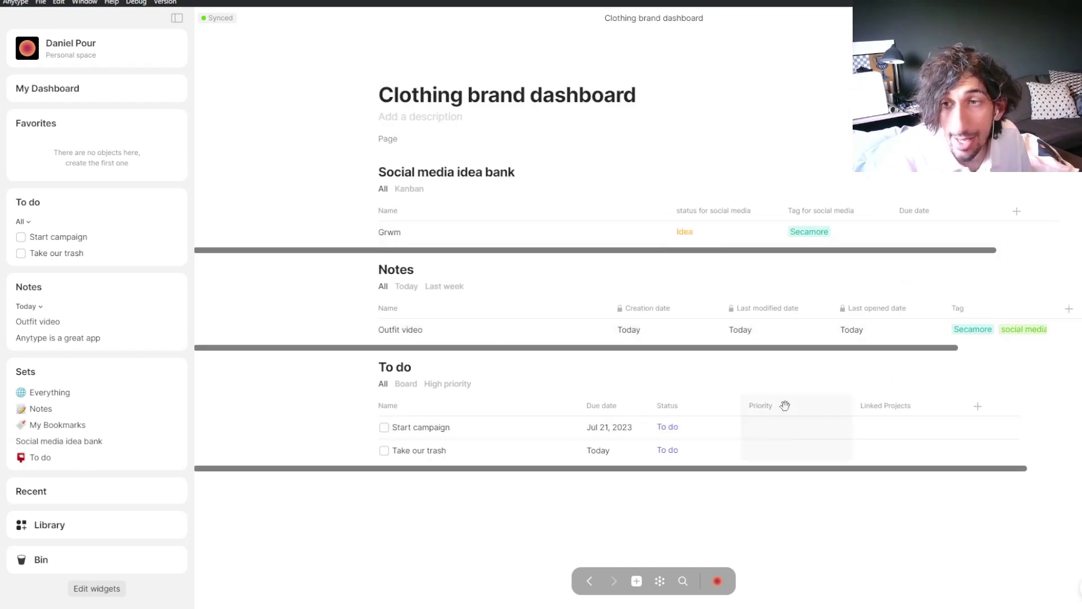
left_click(849, 375)
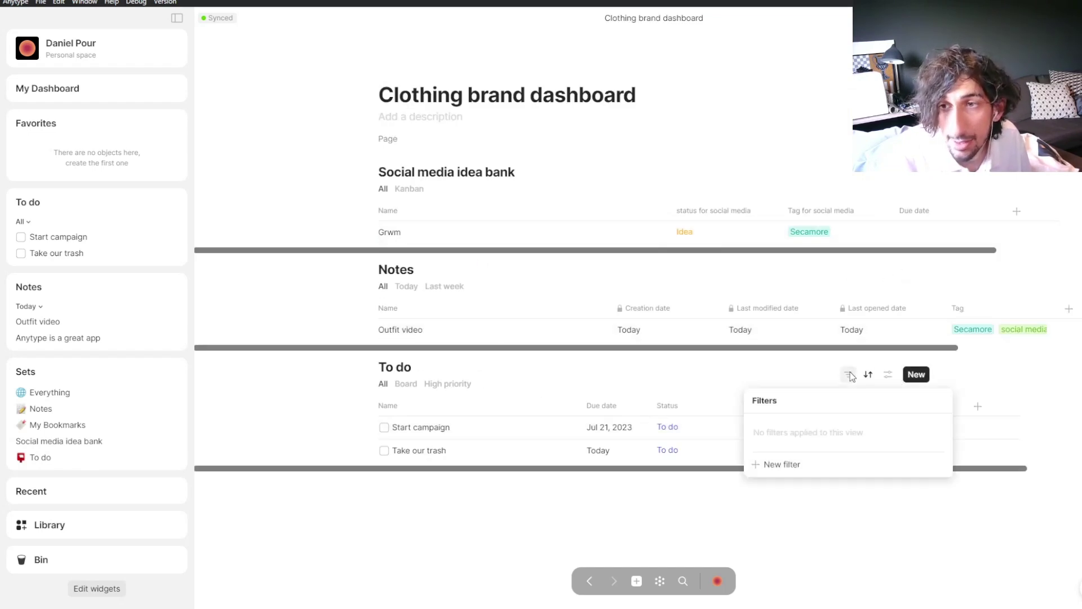
left_click(776, 468)
Step: Set the To do filter to Tag 'Has any of' Secamore and close the filters
mouse_move(799, 459)
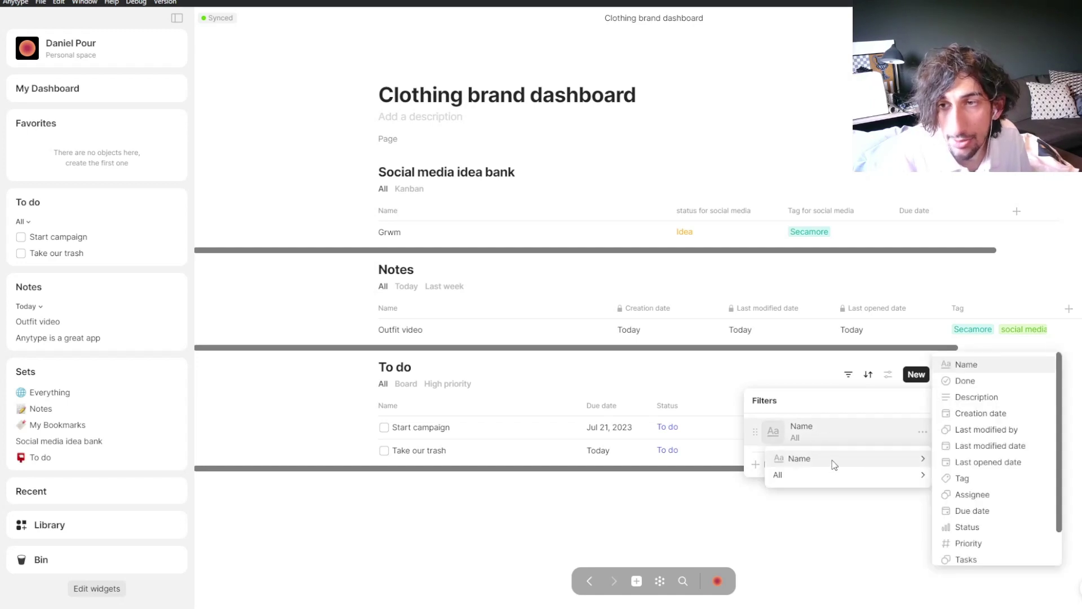
left_click(962, 479)
mouse_move(870, 473)
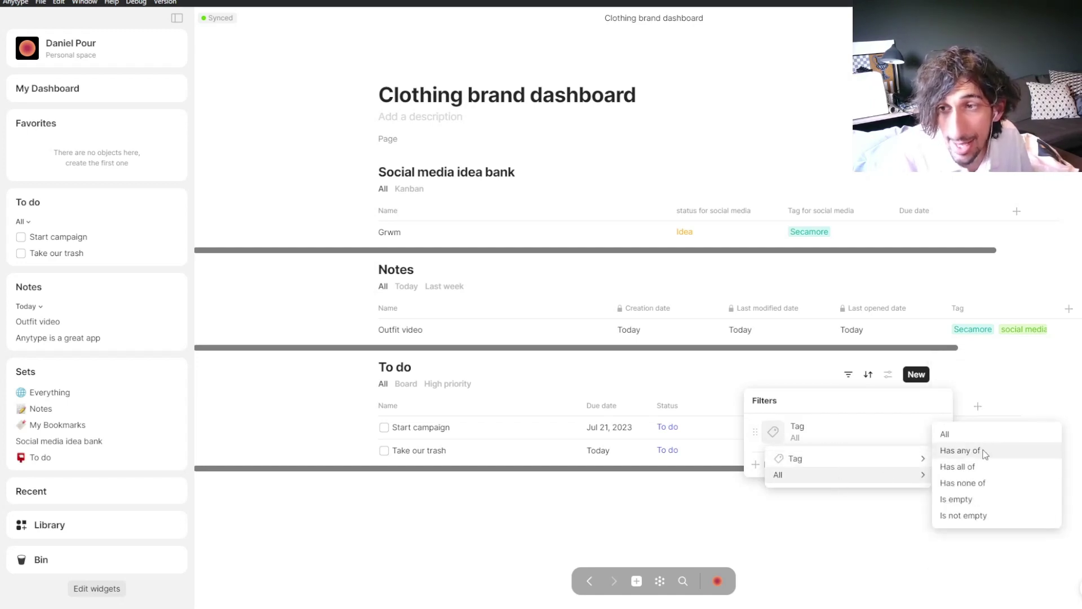
left_click(960, 451)
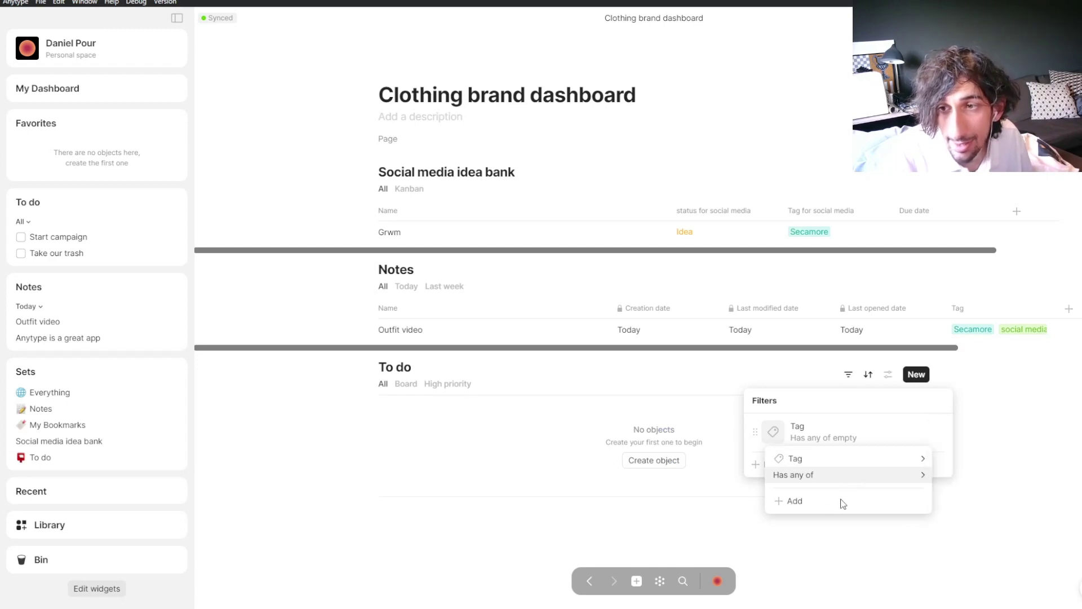
left_click(792, 501)
left_click(819, 526)
left_click(595, 499)
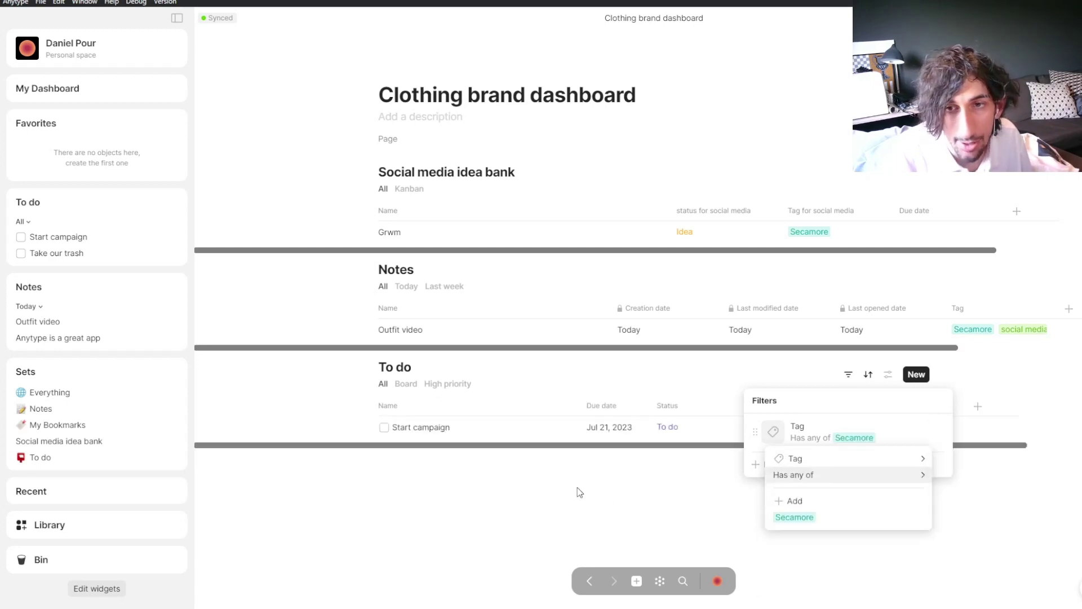
left_click(465, 463)
left_click(485, 468)
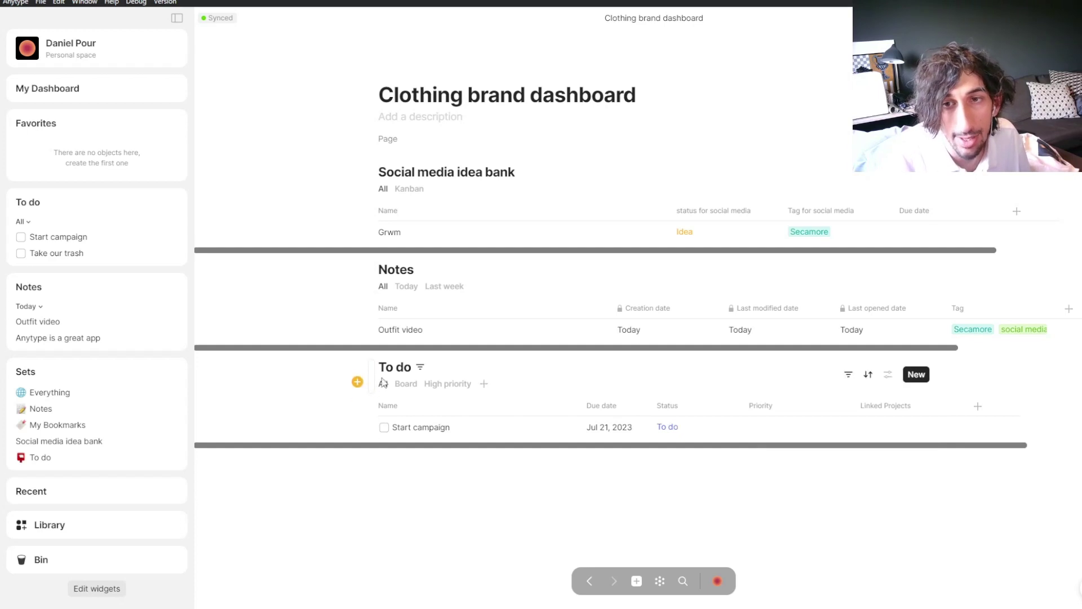
Step: Switch the To do block to Board view and add a filter on the Tag relation
left_click(406, 384)
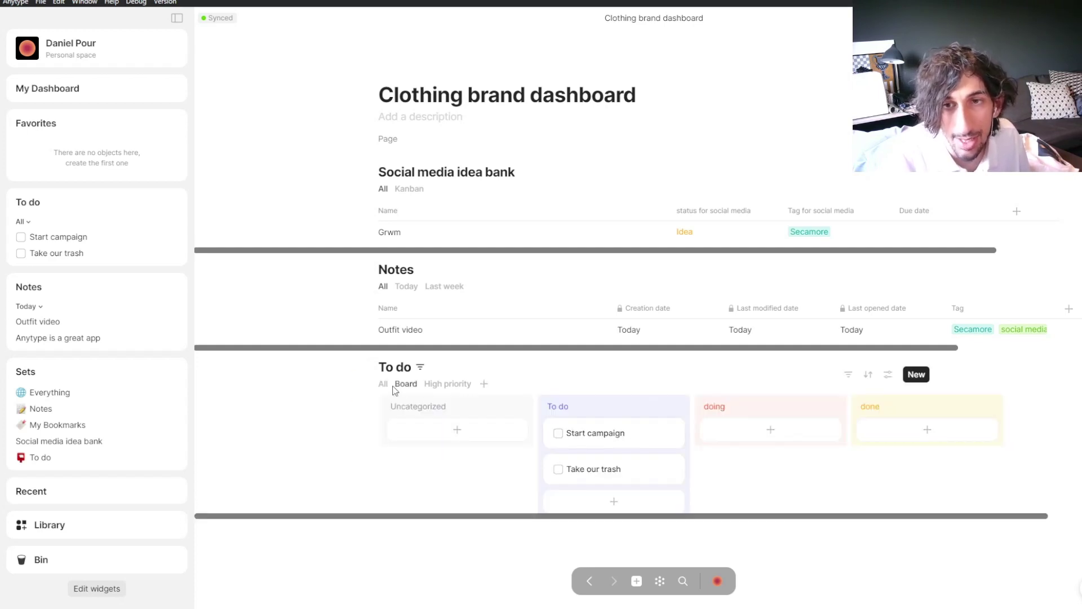
left_click(853, 373)
left_click(813, 462)
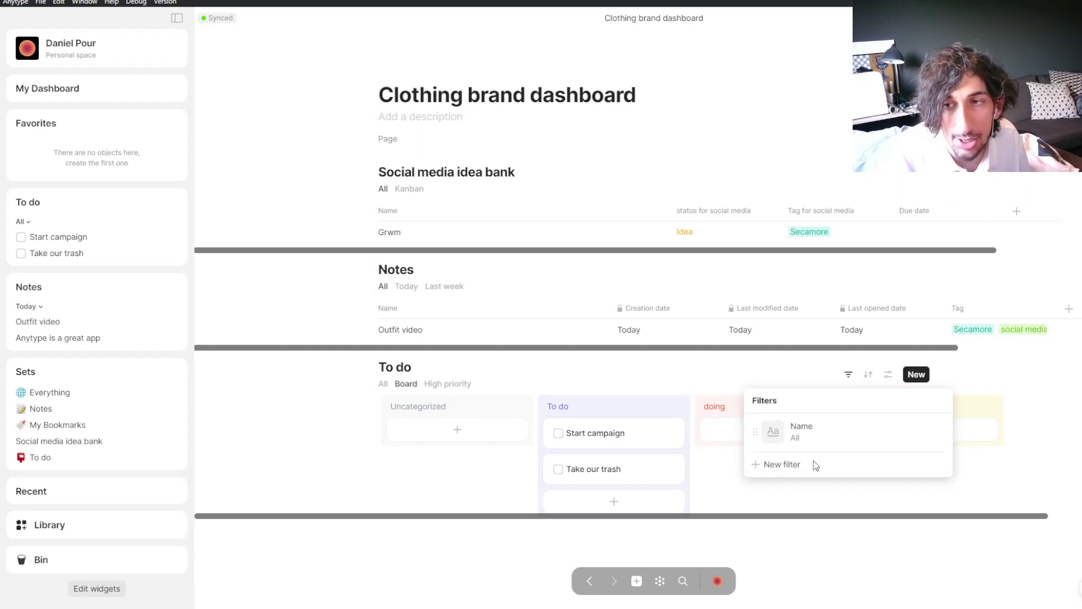
left_click(809, 434)
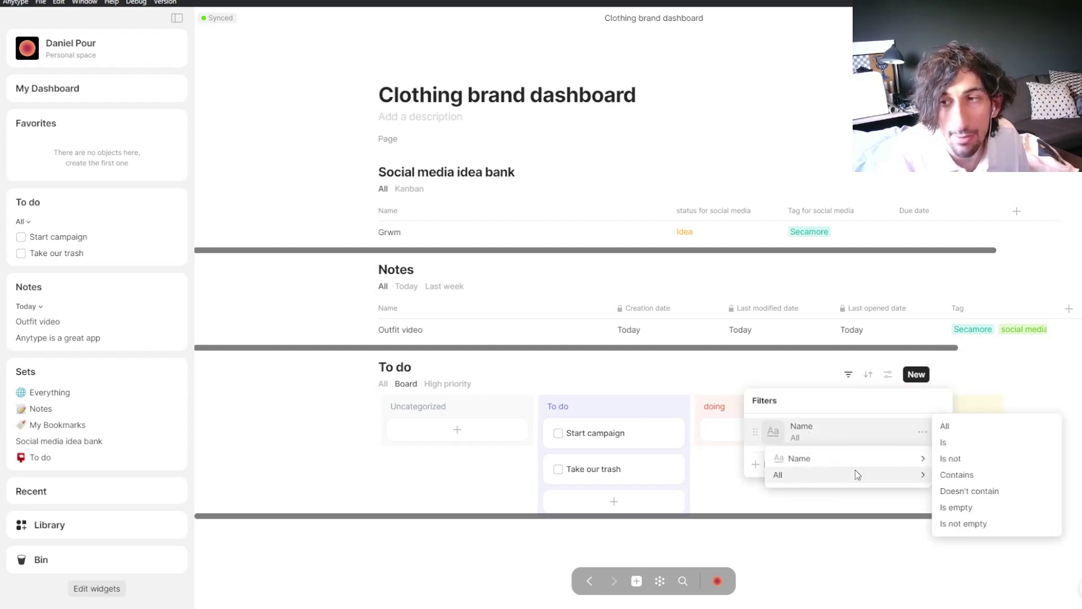
mouse_move(844, 451)
left_click(969, 476)
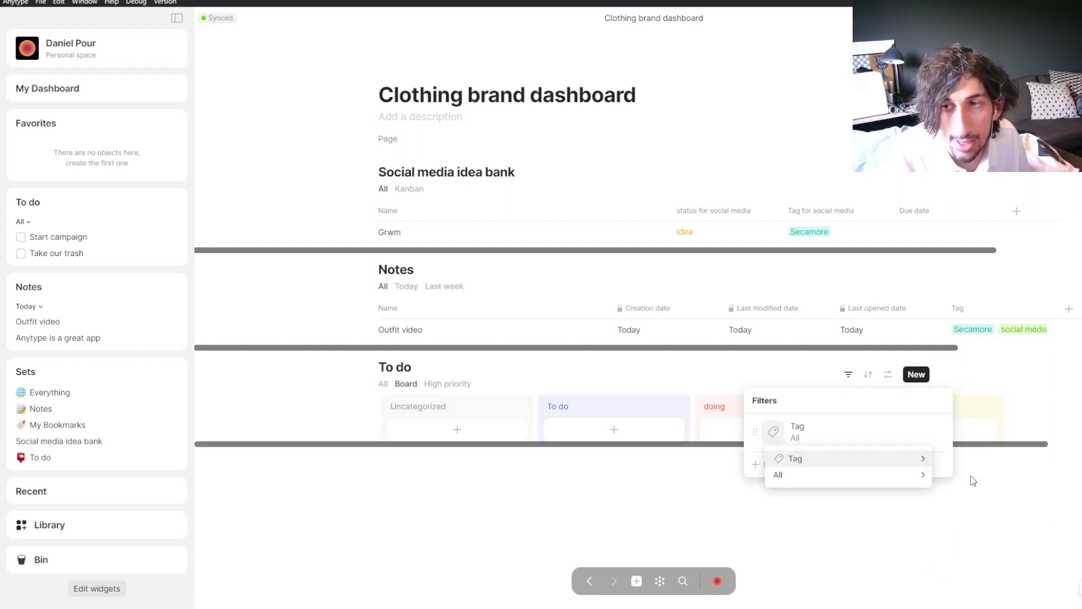
Step: Set the board filter to 'Has any of' Secamore and close the filter panels
mouse_move(845, 473)
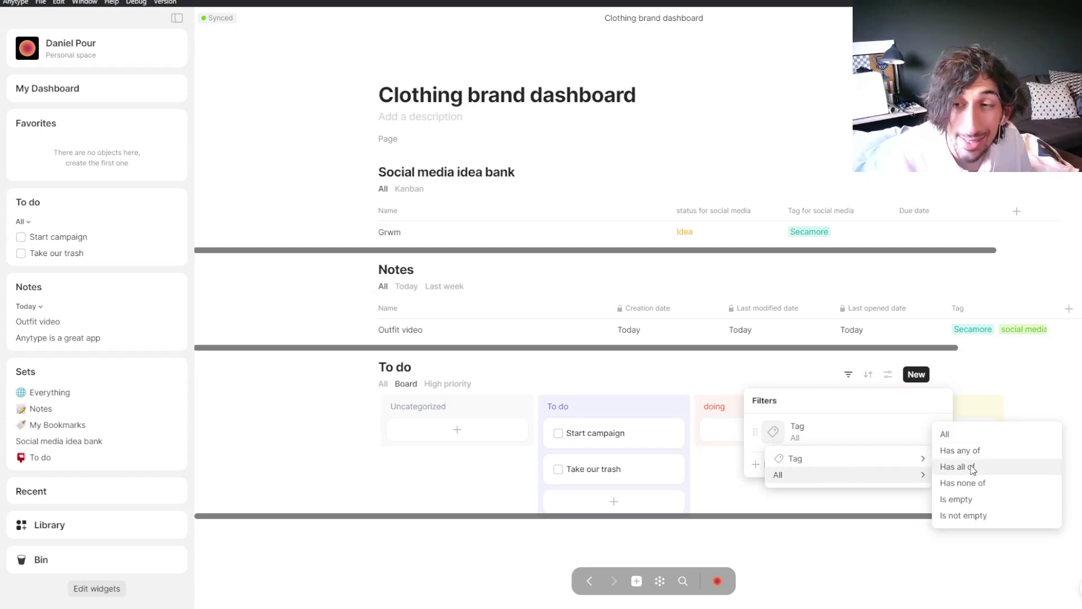
mouse_move(902, 459)
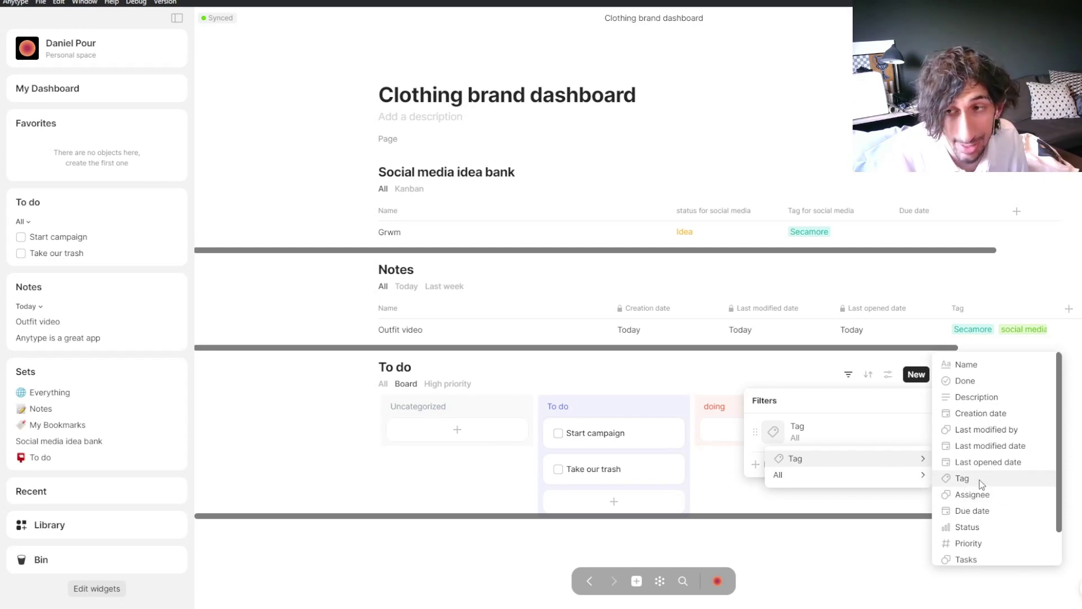
left_click(970, 451)
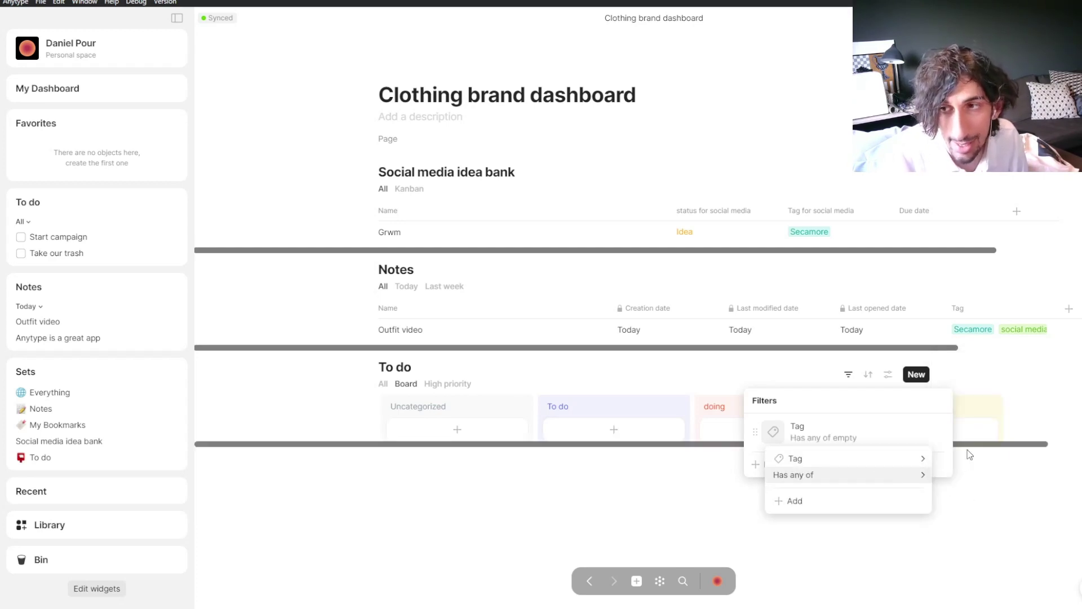
left_click(830, 502)
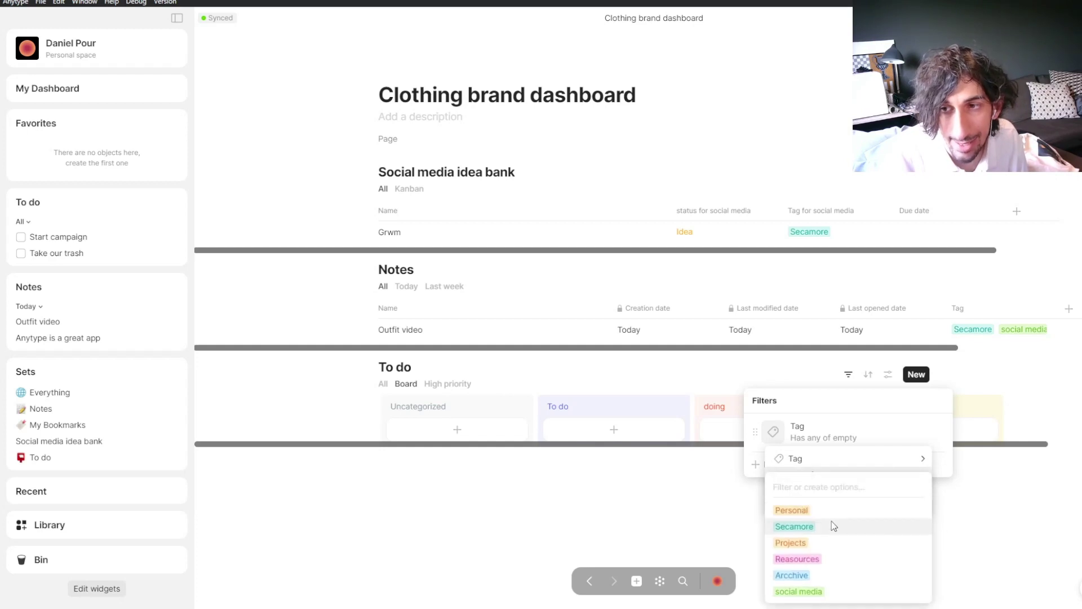
left_click(833, 525)
left_click(565, 494)
left_click(573, 502)
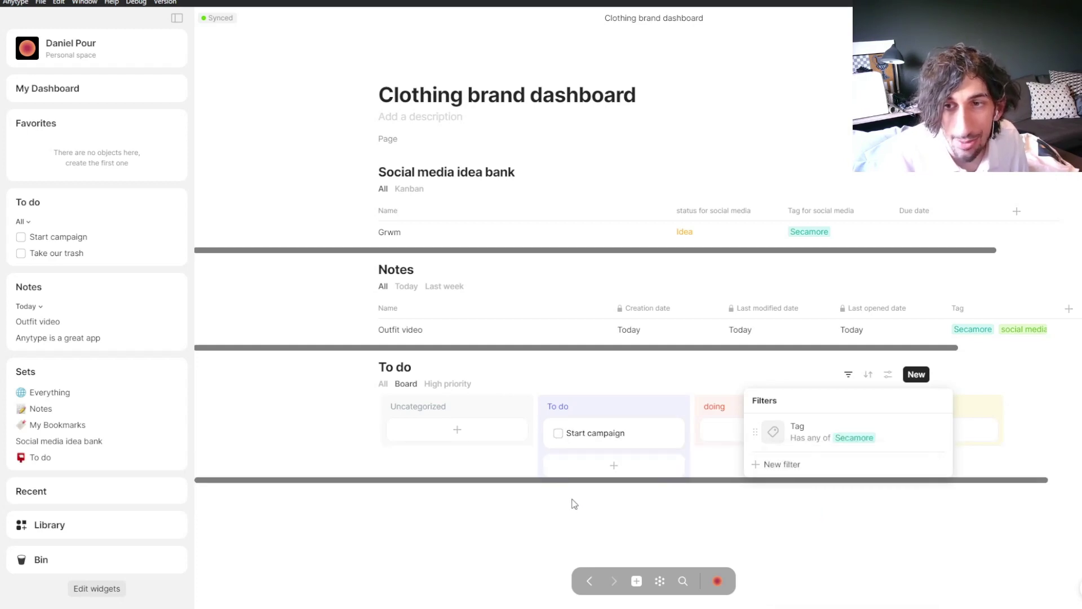
left_click(574, 503)
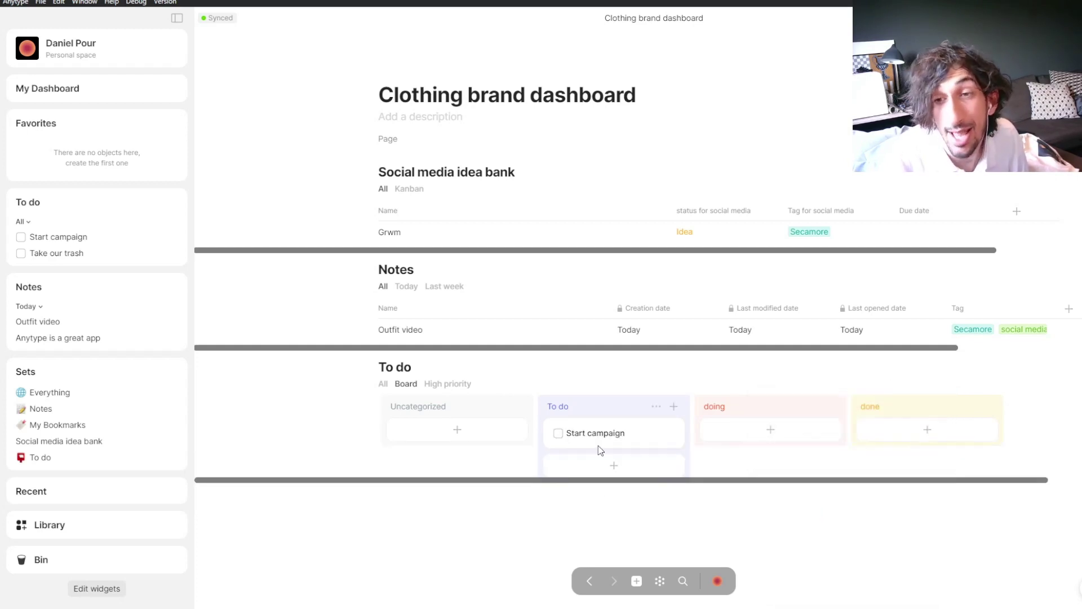
left_click_drag(620, 441, 589, 431)
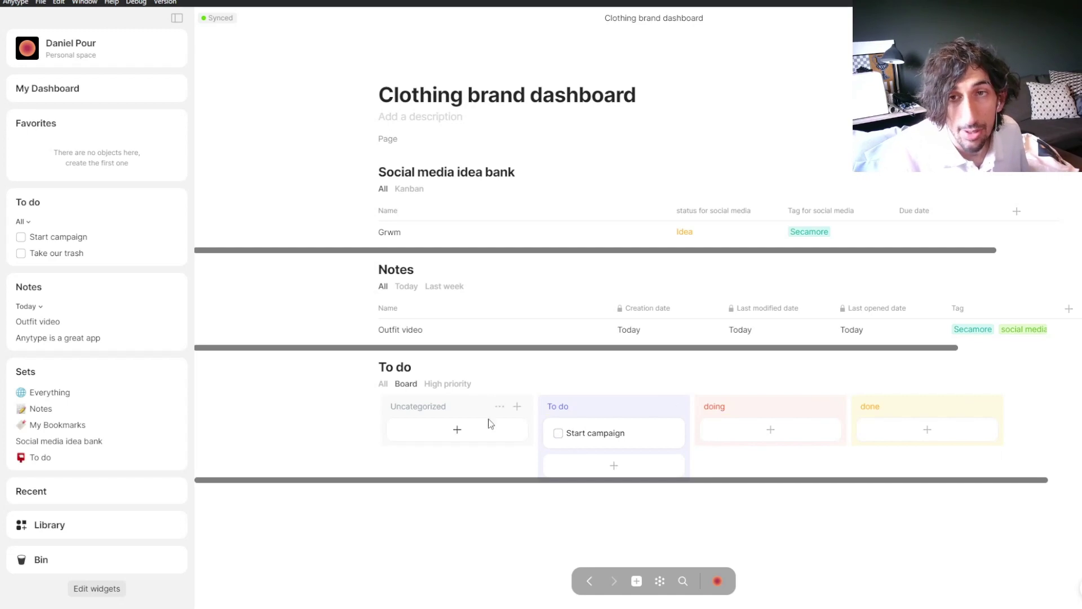
Step: Switch the To do block back to its All table view and go to My Dashboard
left_click(383, 383)
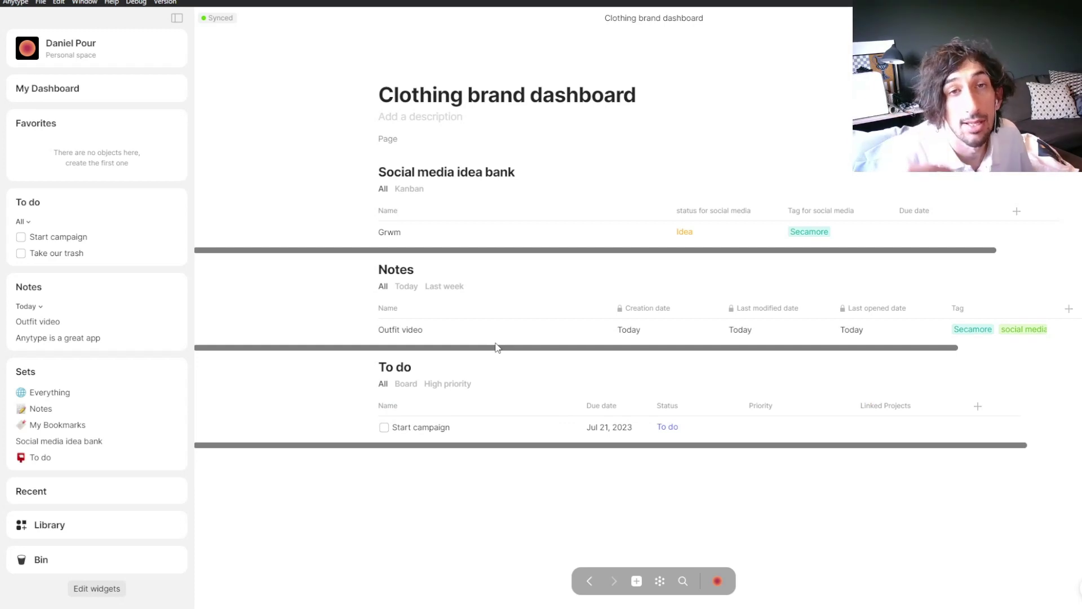
left_click(100, 90)
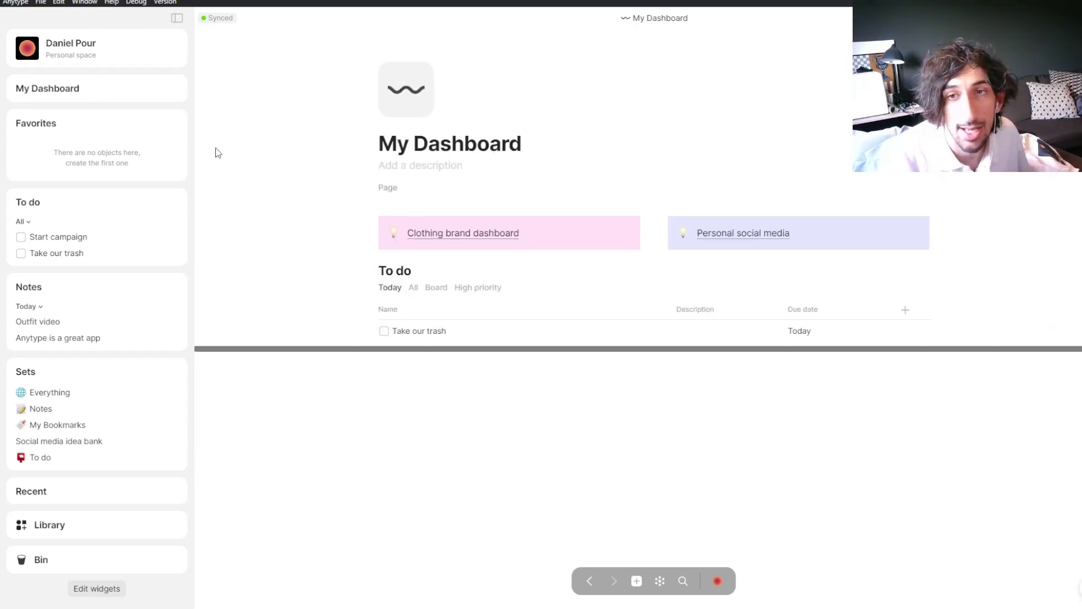
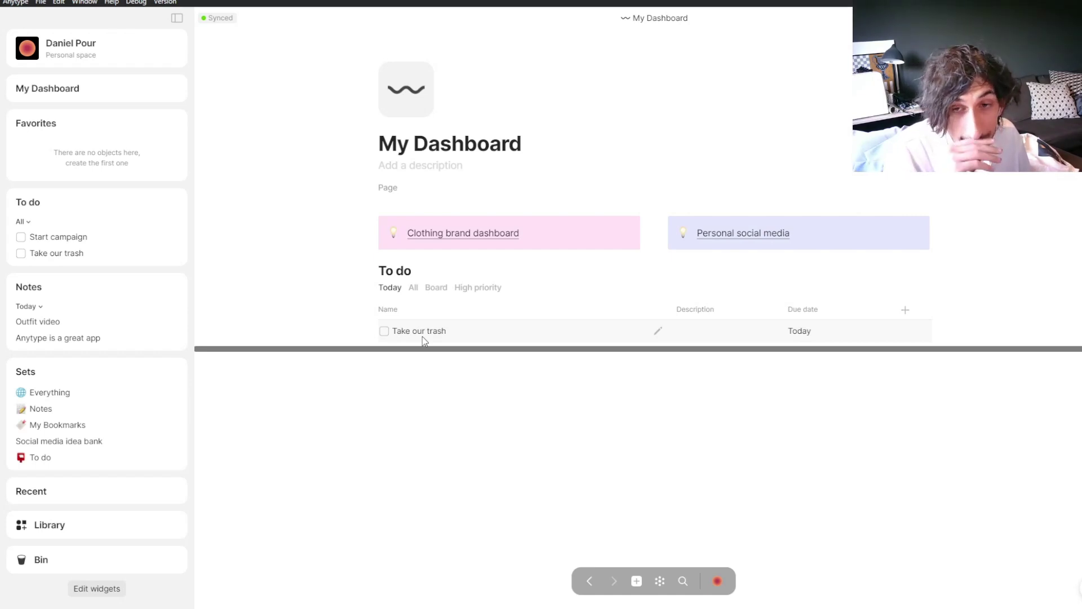
Step: Create a new note in the Notes set and type 'Break of o' as its first line
left_click(88, 414)
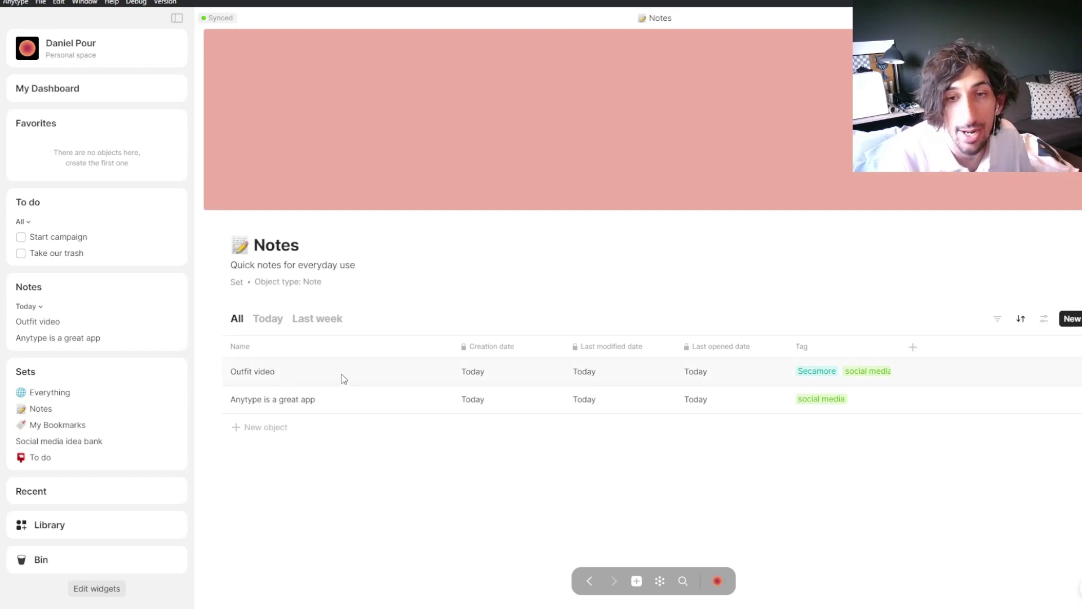
left_click(276, 429)
left_click(285, 431)
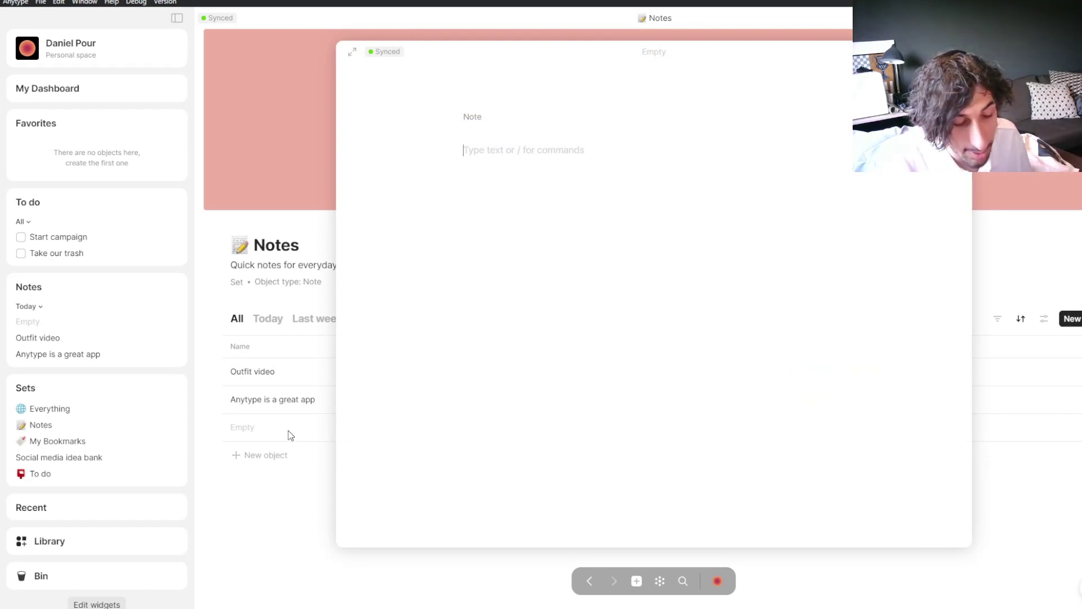
type("Break")
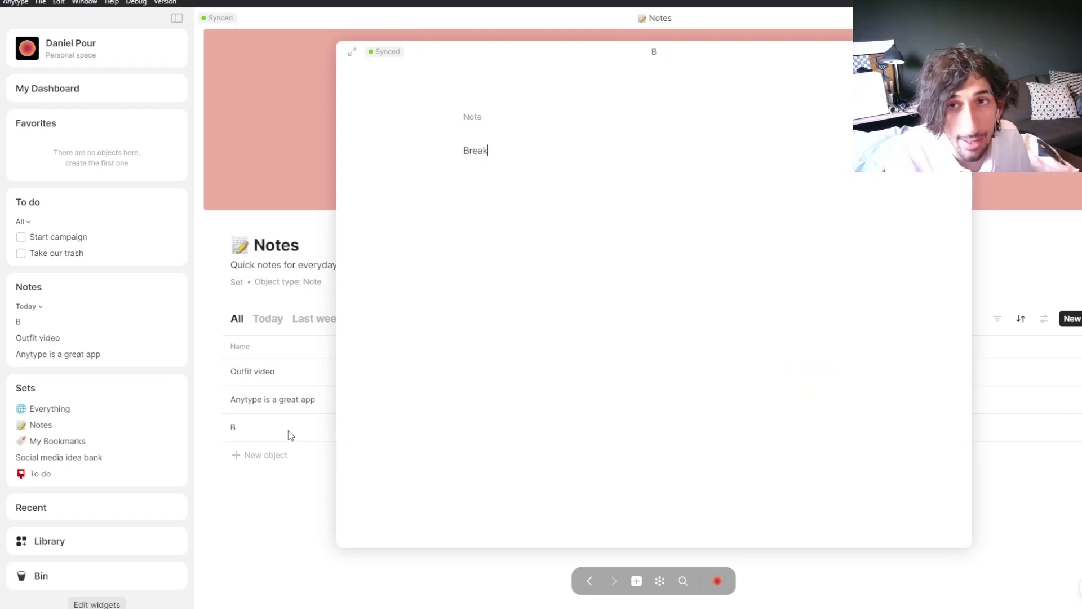
type(" of outfit")
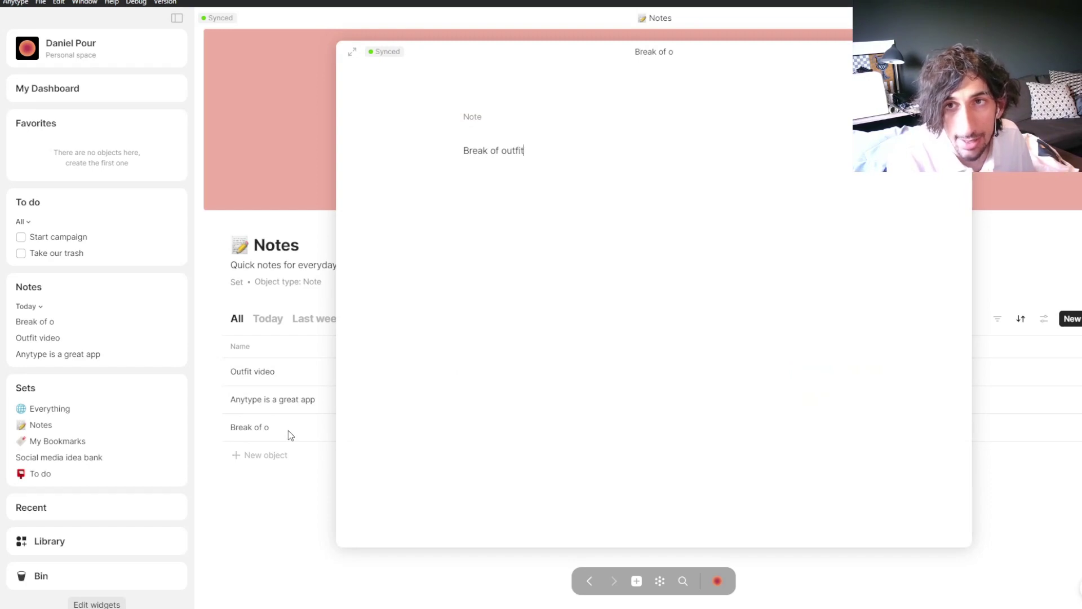
key("Return")
key("Return")
type("@")
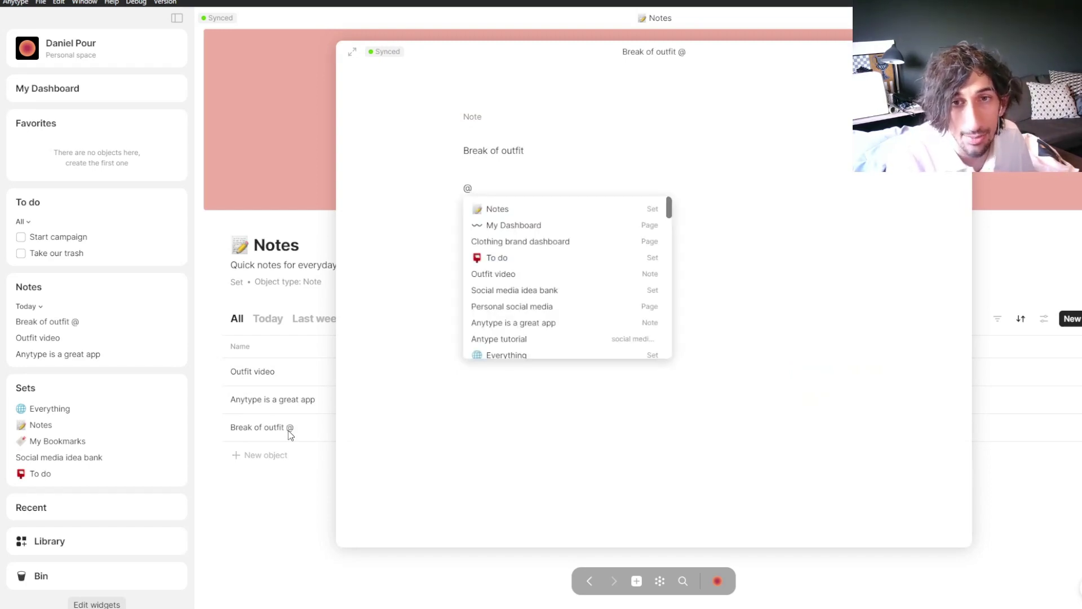
type("outfit")
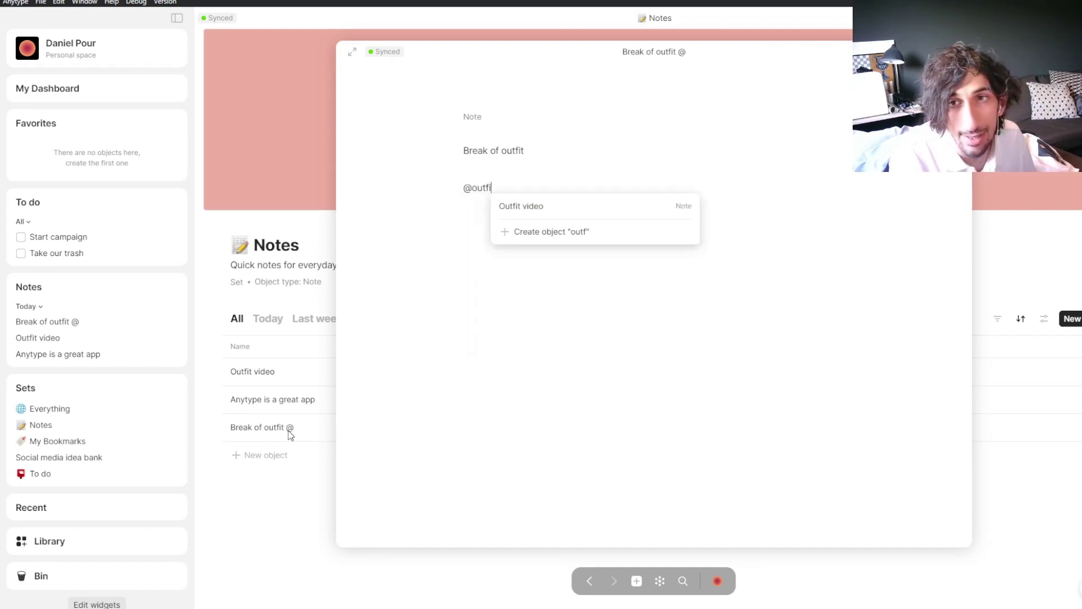
left_click(581, 207)
left_click(503, 228)
type("jertrglgr")
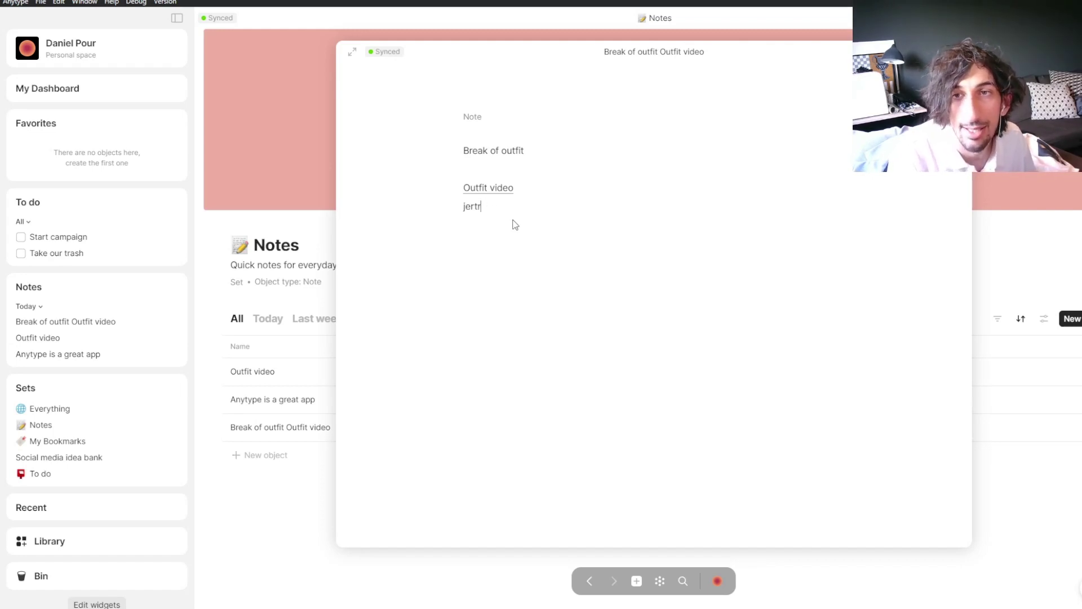
left_click(312, 154)
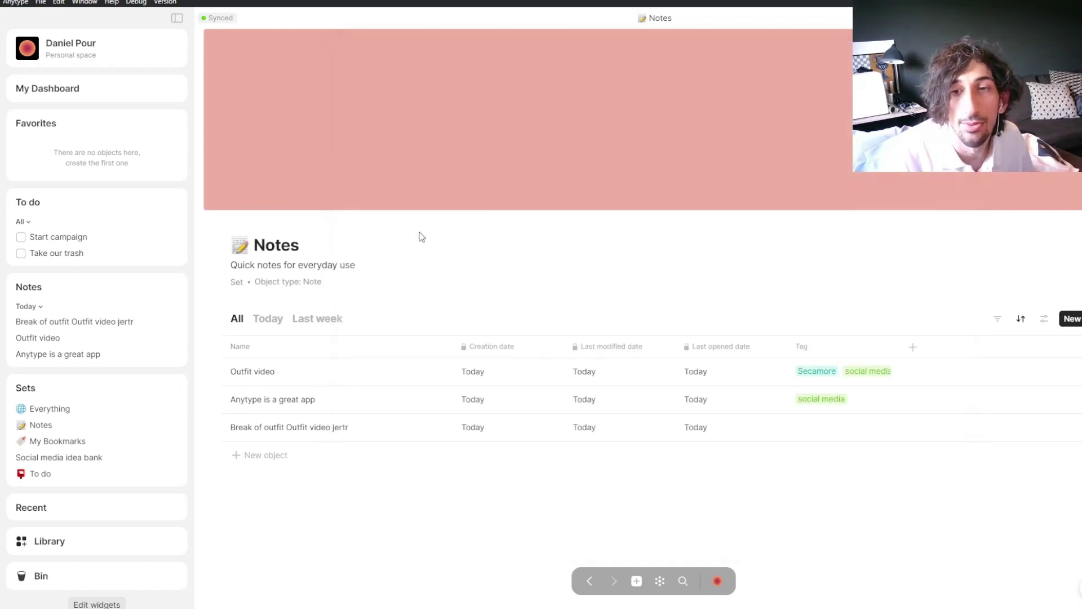
Step: Discard an extra empty object, check the Outfit video note's options, then open the graph
left_click(636, 580)
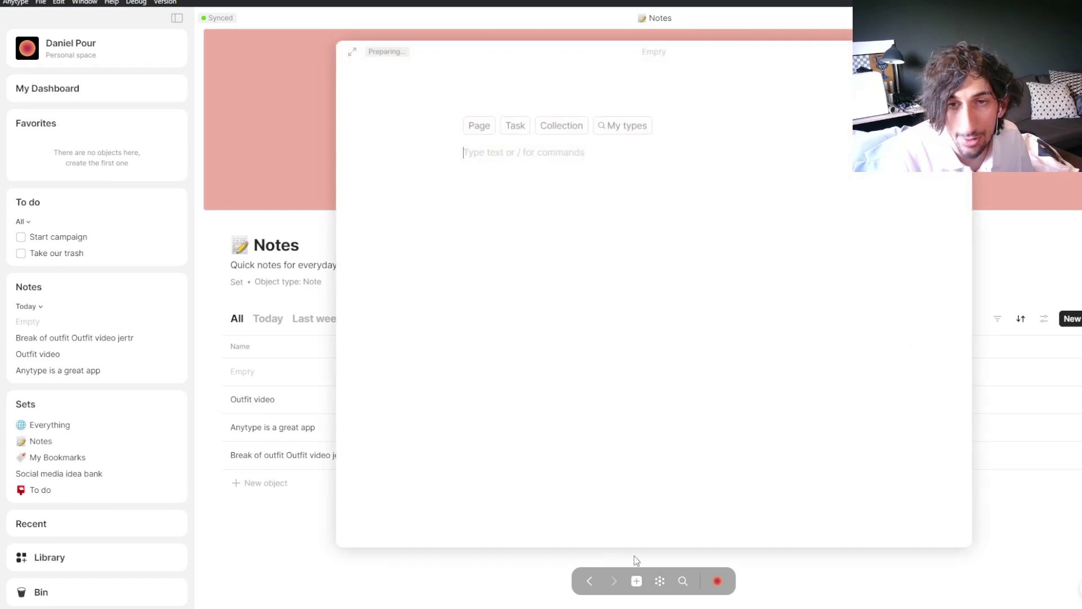
left_click(314, 505)
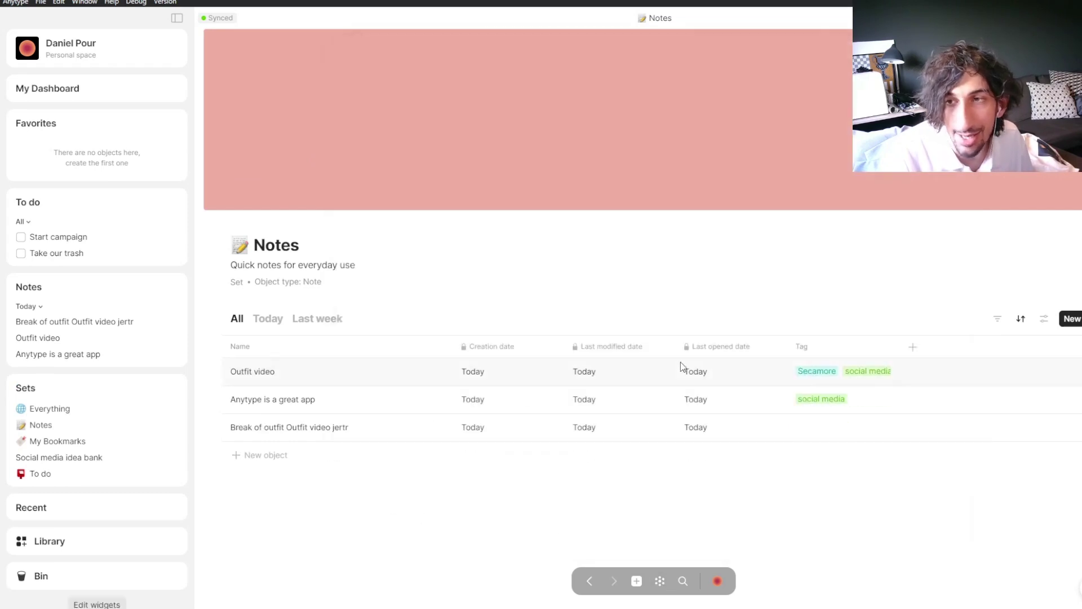
right_click(385, 369)
left_click(661, 582)
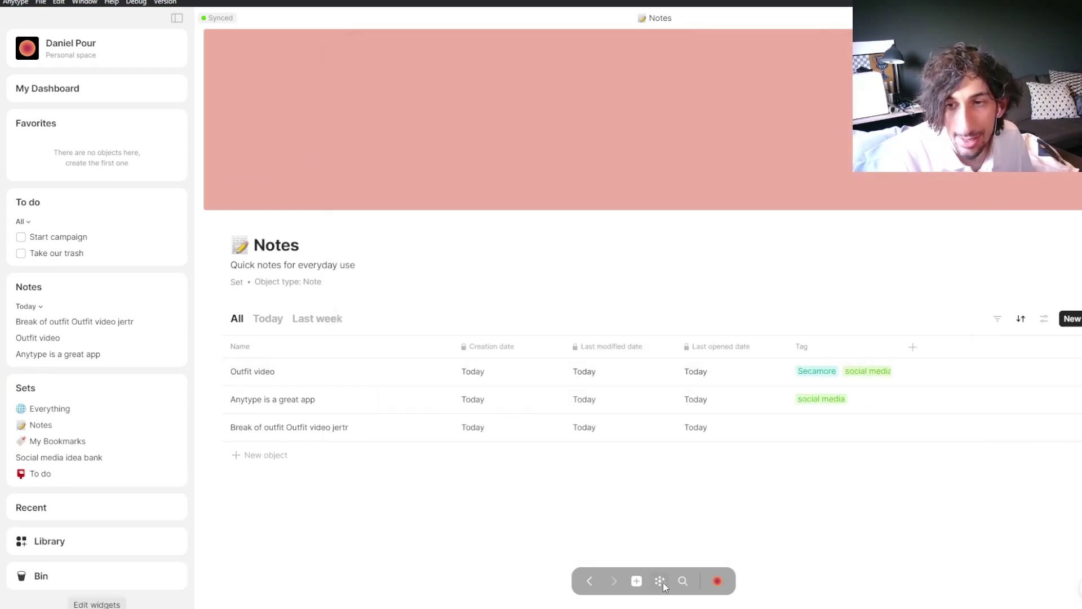
left_click(661, 582)
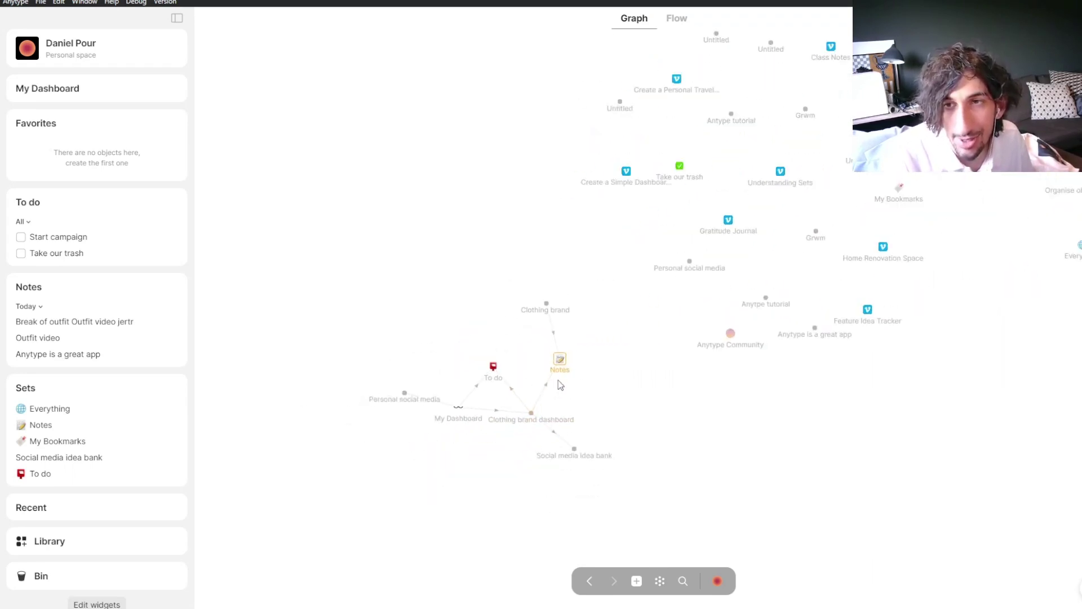
Step: Zoom and pan the object graph, then show the links to and from Notes
scroll(560, 368, "up", 3)
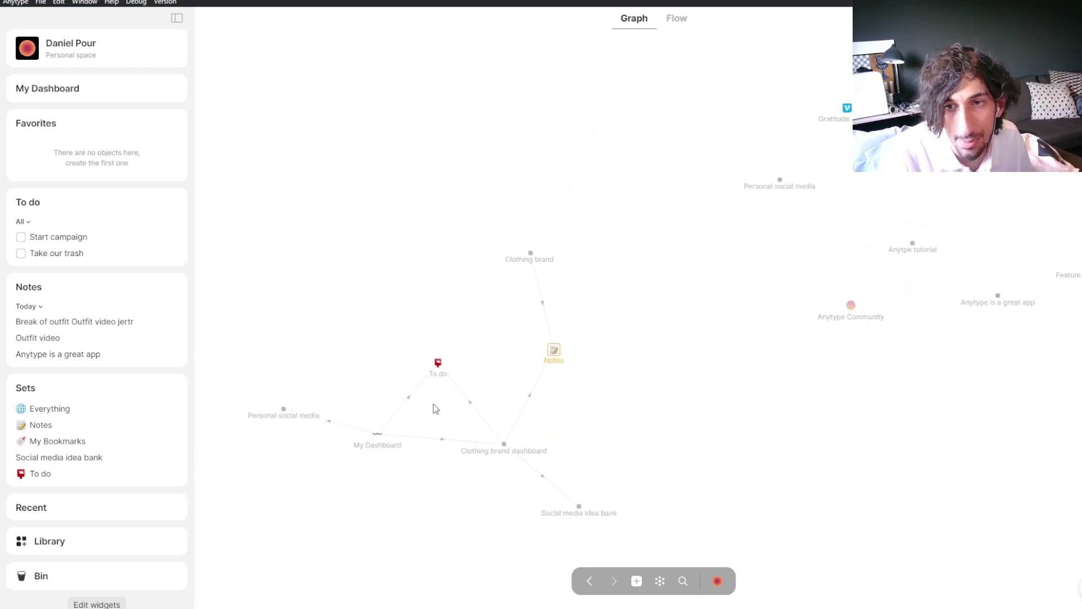
scroll(550, 472, "down", 2)
scroll(472, 424, "down", 3)
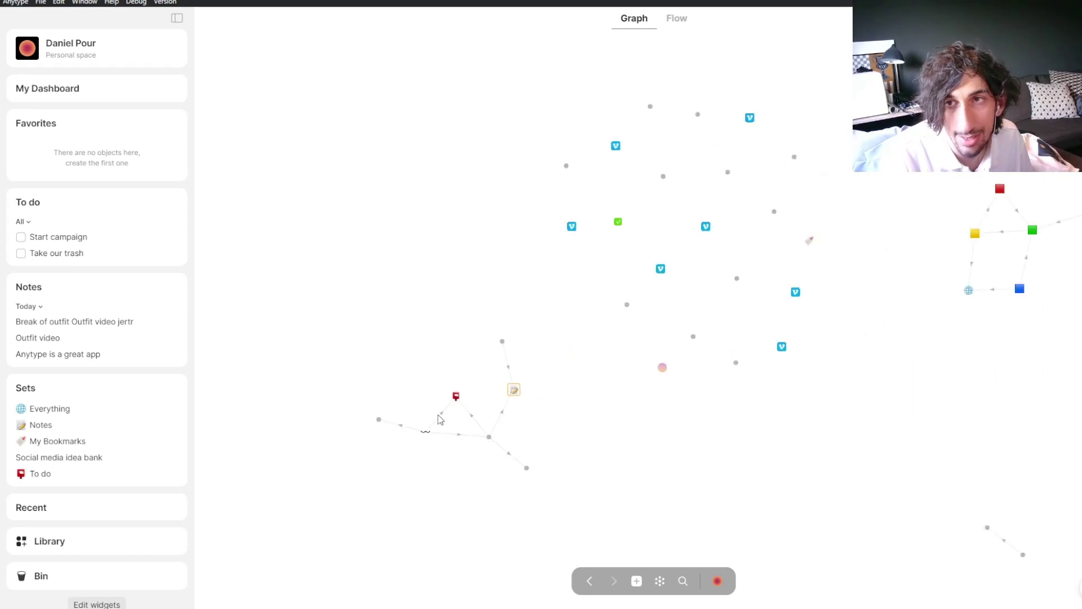
left_click_drag(785, 147, 735, 164)
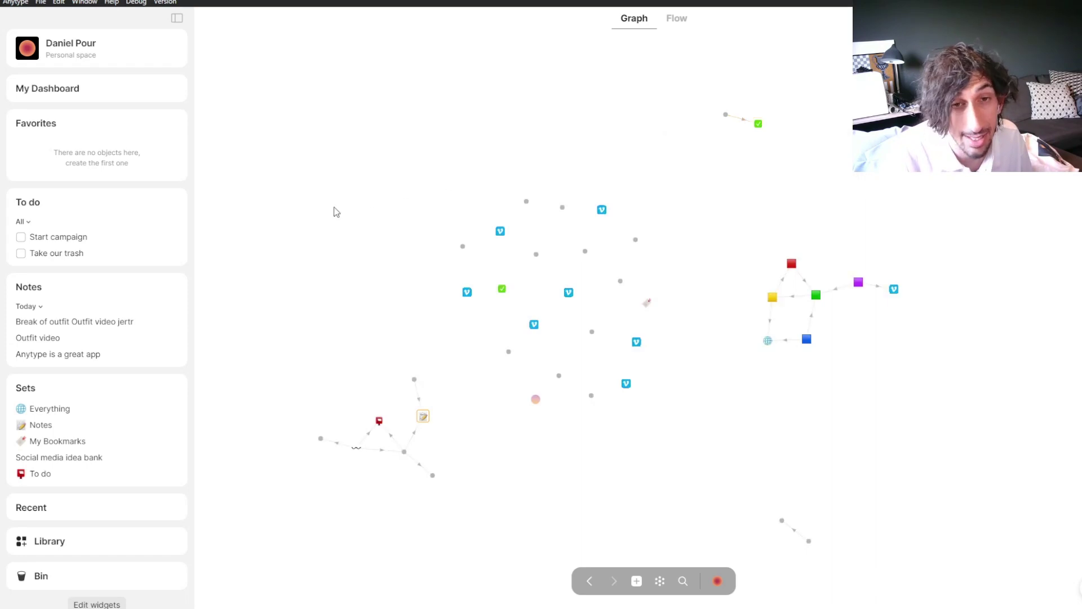
left_click(677, 19)
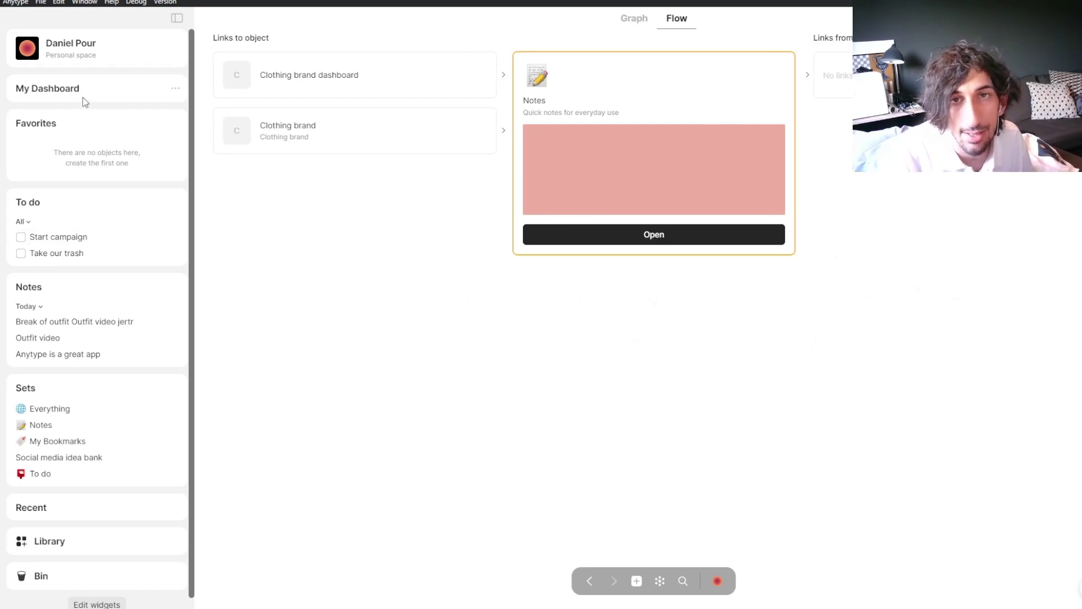
Step: On My Dashboard, cancel a /c block command, then create a new blank object as a collection
left_click(62, 90)
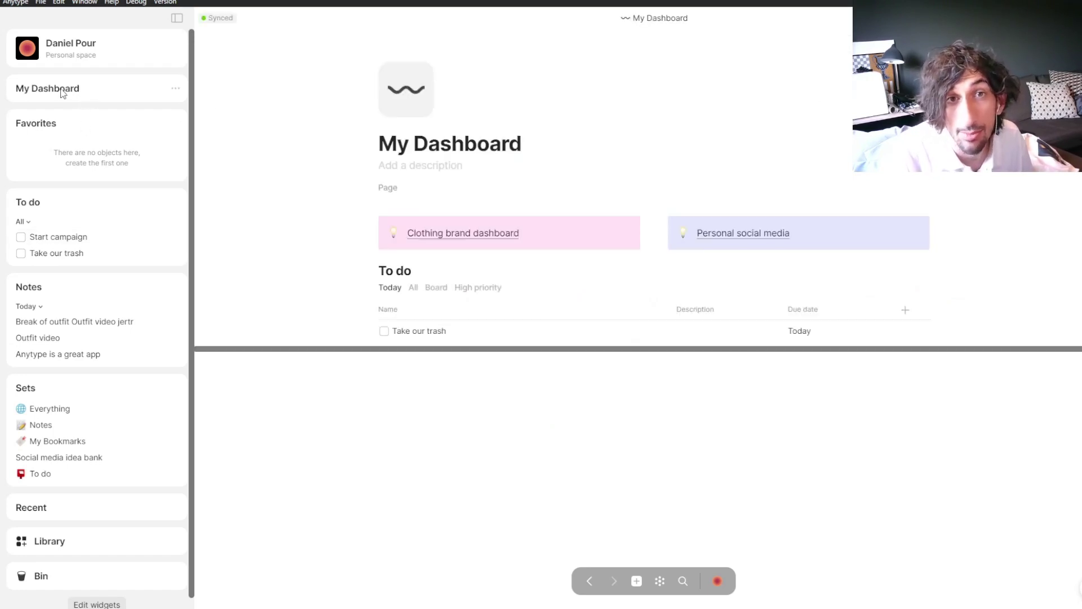
left_click(418, 397)
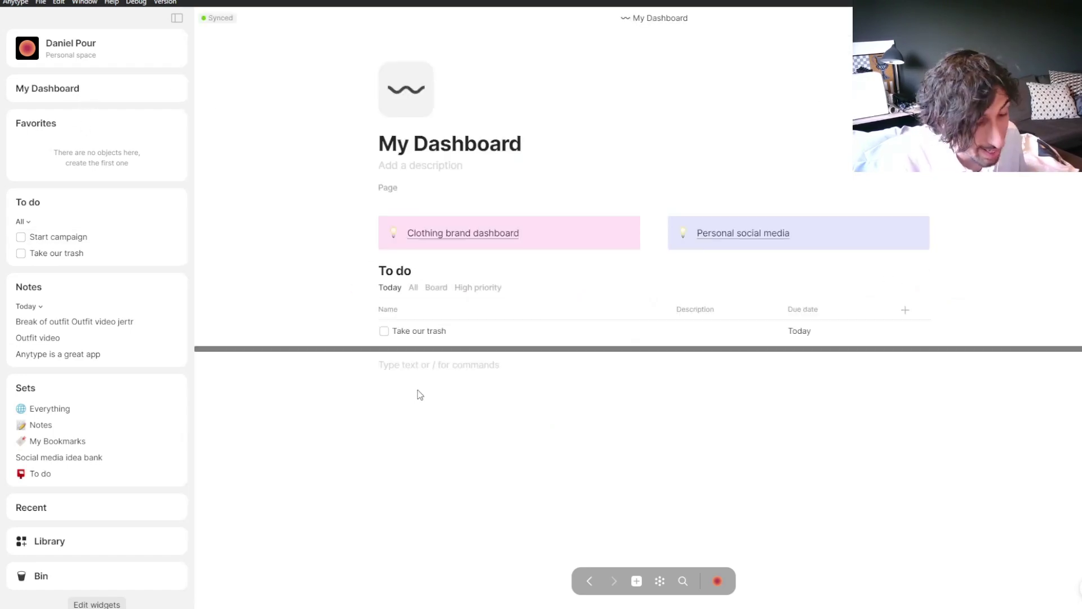
type("/c")
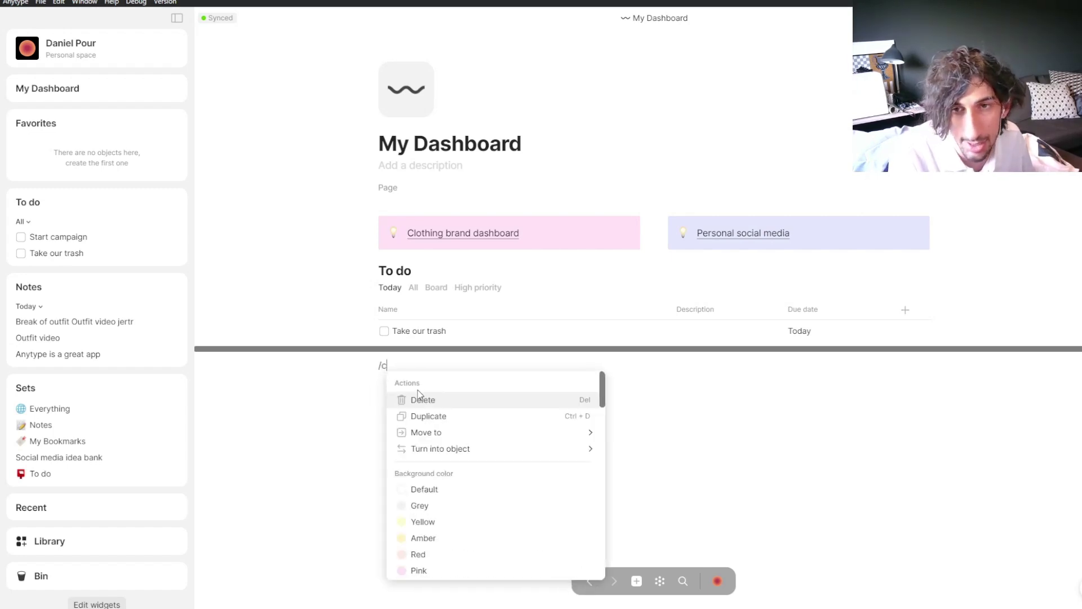
key("BackSpace")
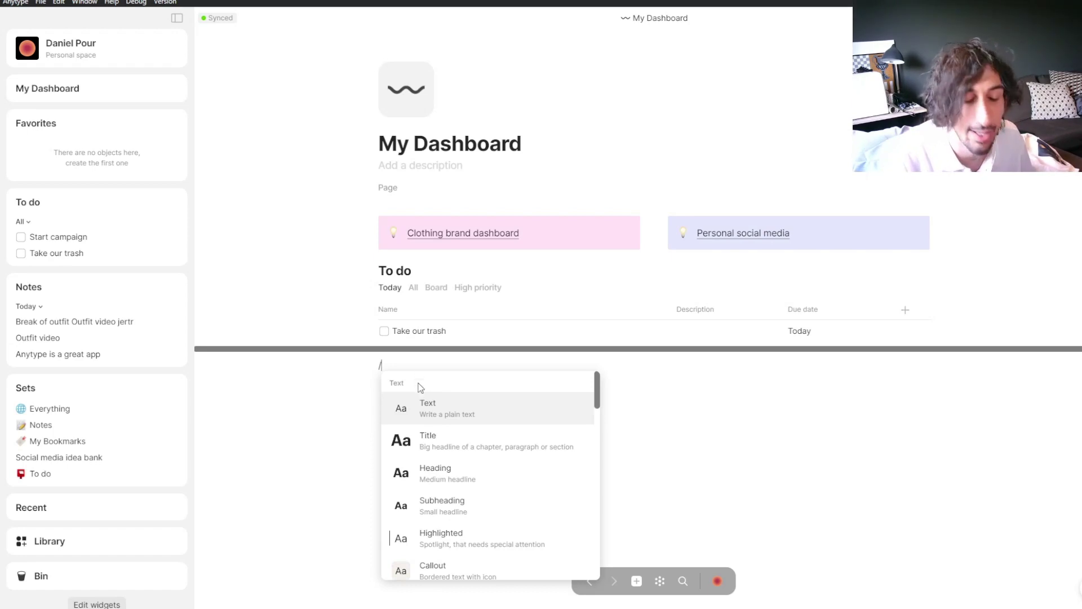
key("BackSpace")
left_click(637, 581)
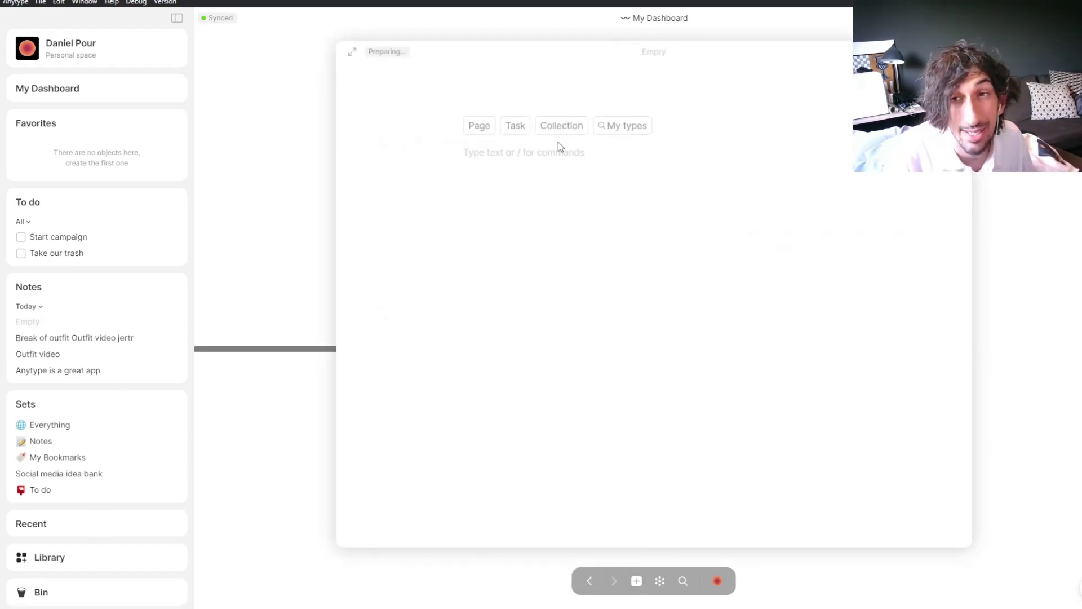
left_click(565, 123)
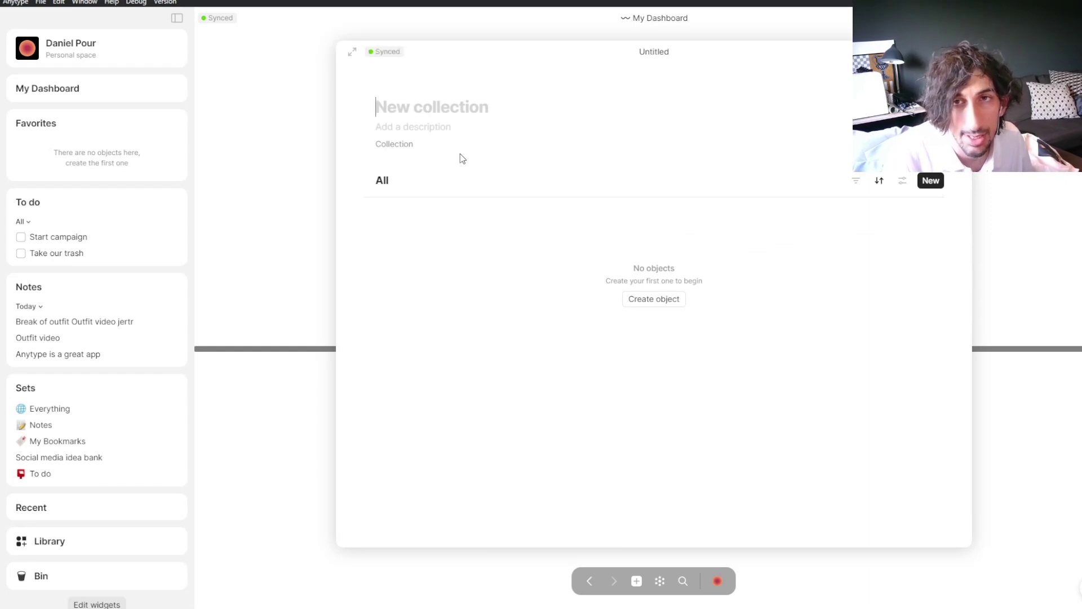
Step: Title the collection 'Secamore' and start its first object
type("Sec")
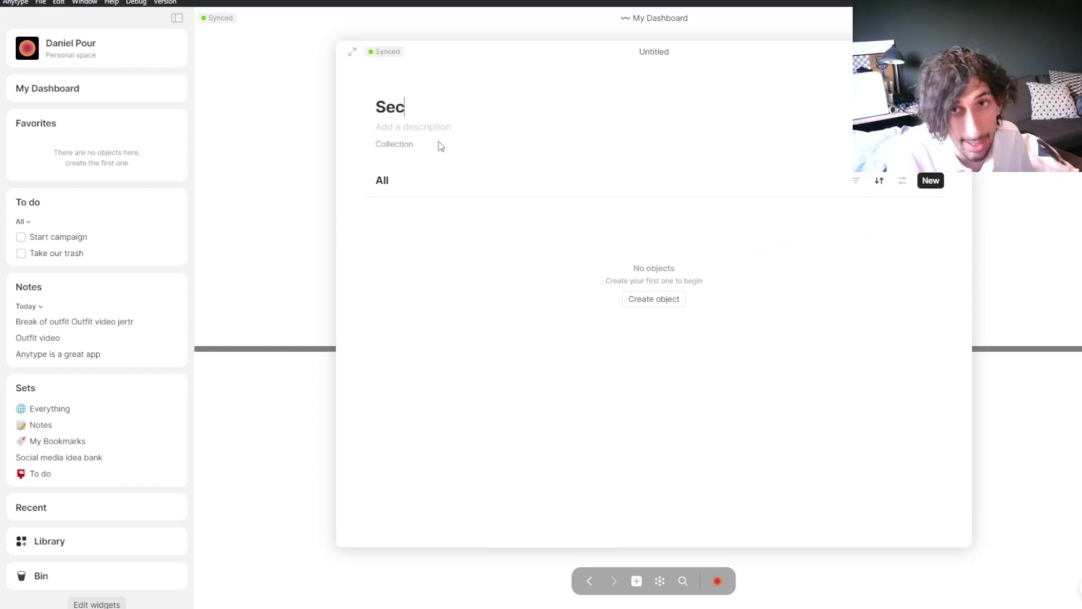
type("amore")
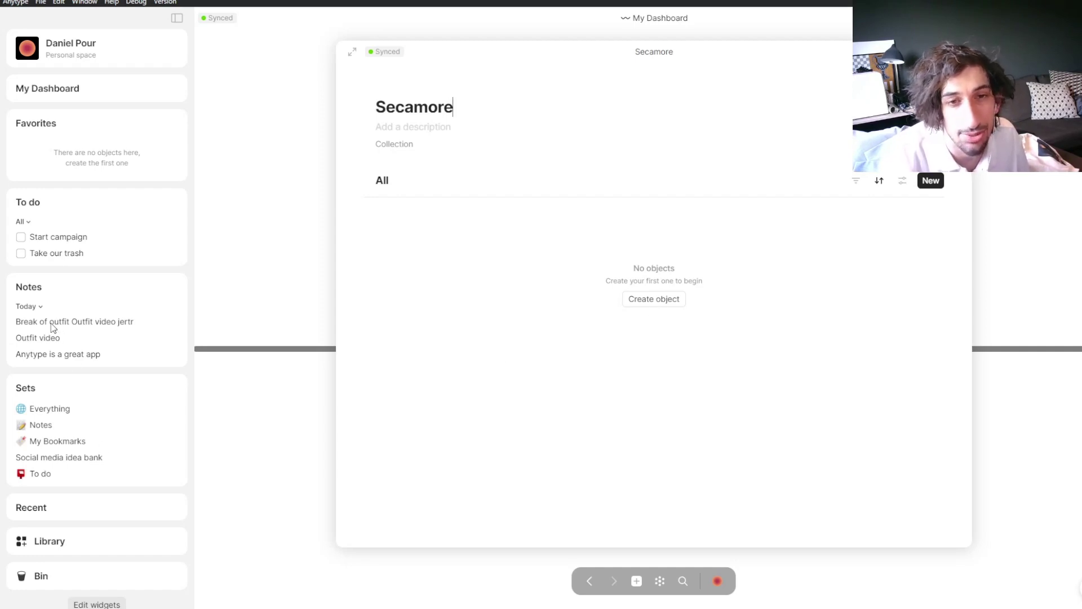
left_click(644, 307)
Step: Add a task titled 'start campaign 2' to the Secamore collection
left_click(420, 231)
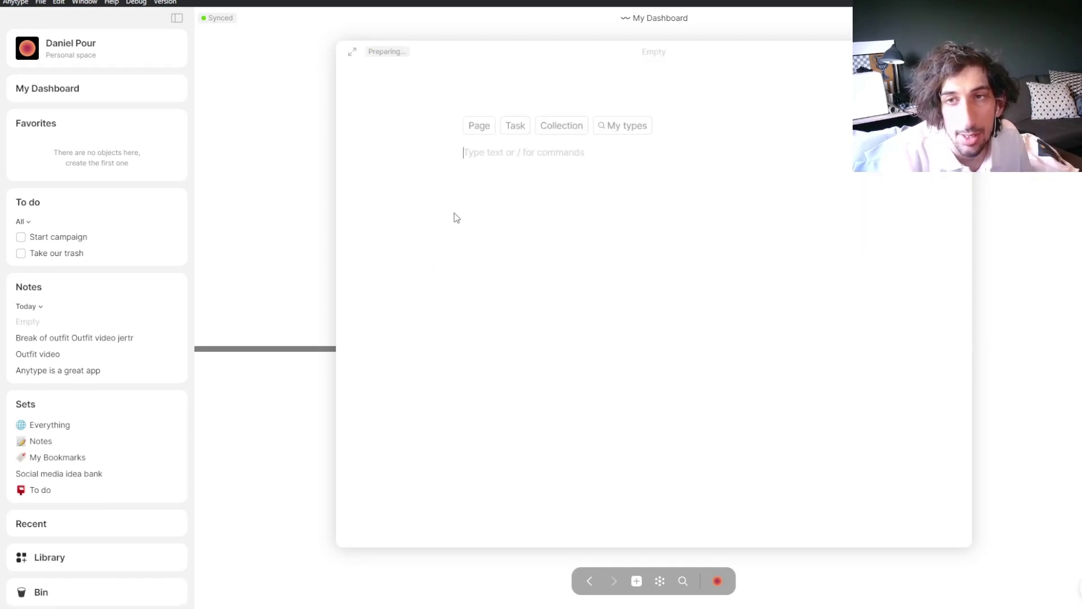
left_click(526, 127)
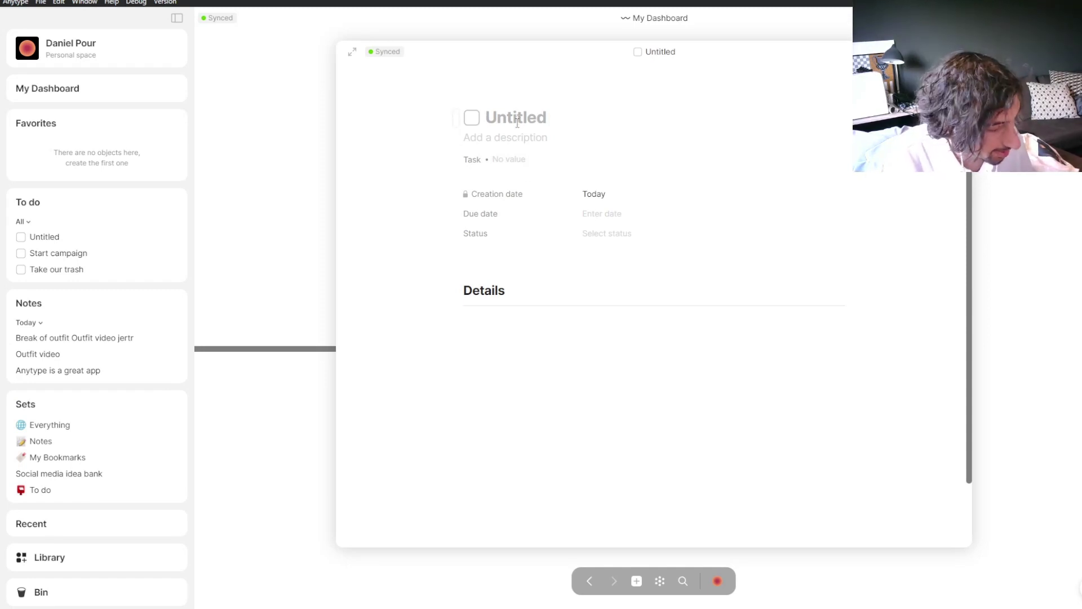
type("sta")
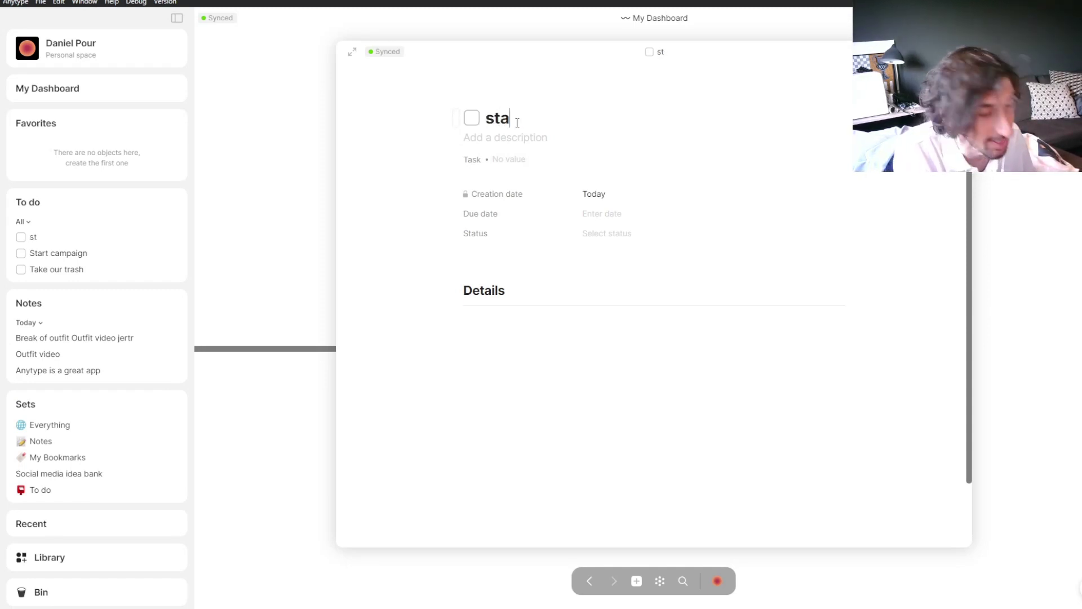
type("rt canpagi")
key("BackSpace")
key("BackSpace")
key("BackSpace")
key("BackSpace")
key("BackSpace")
type("mp")
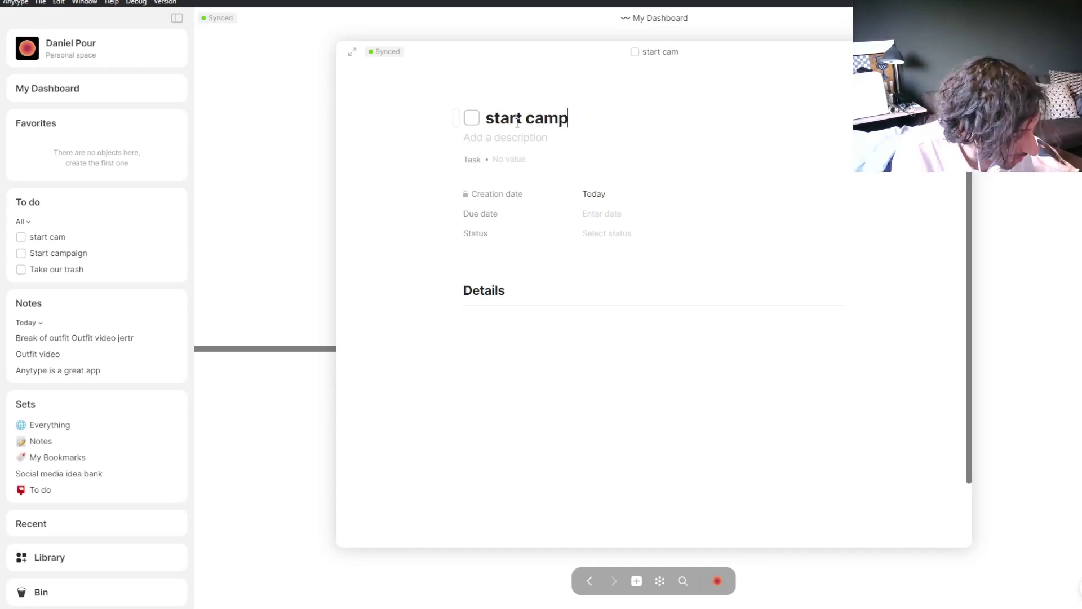
type("aign 2")
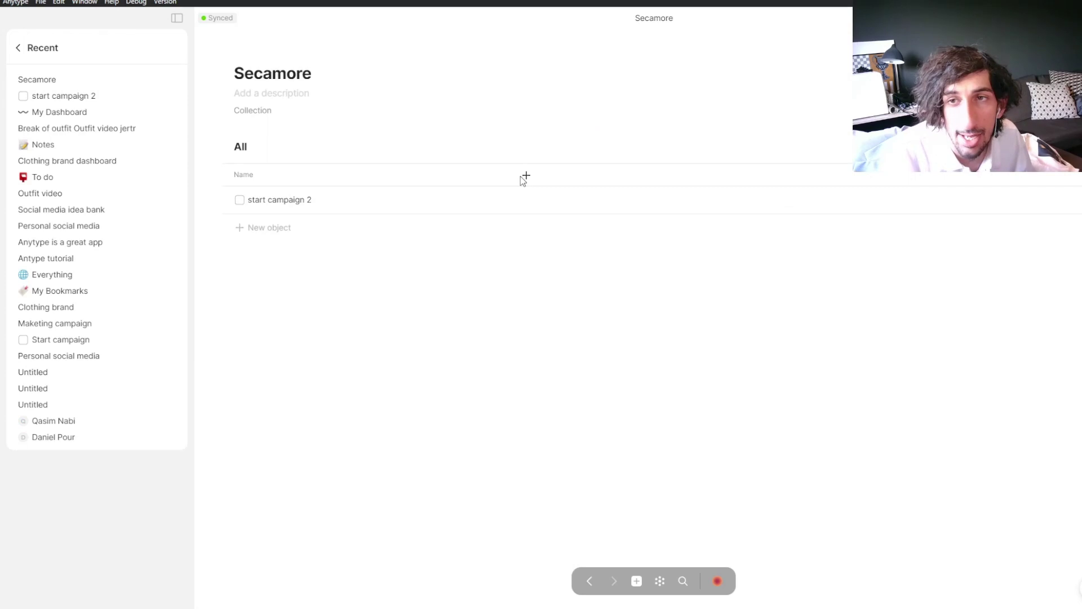
Step: Turn on the Object type column and add a new object row
left_click(521, 177)
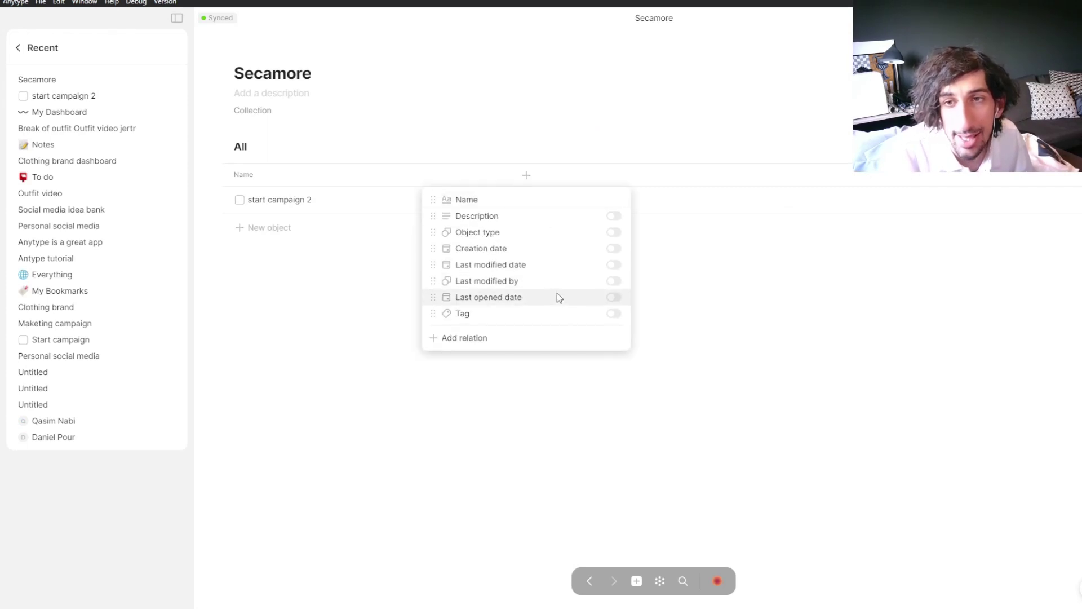
left_click(607, 233)
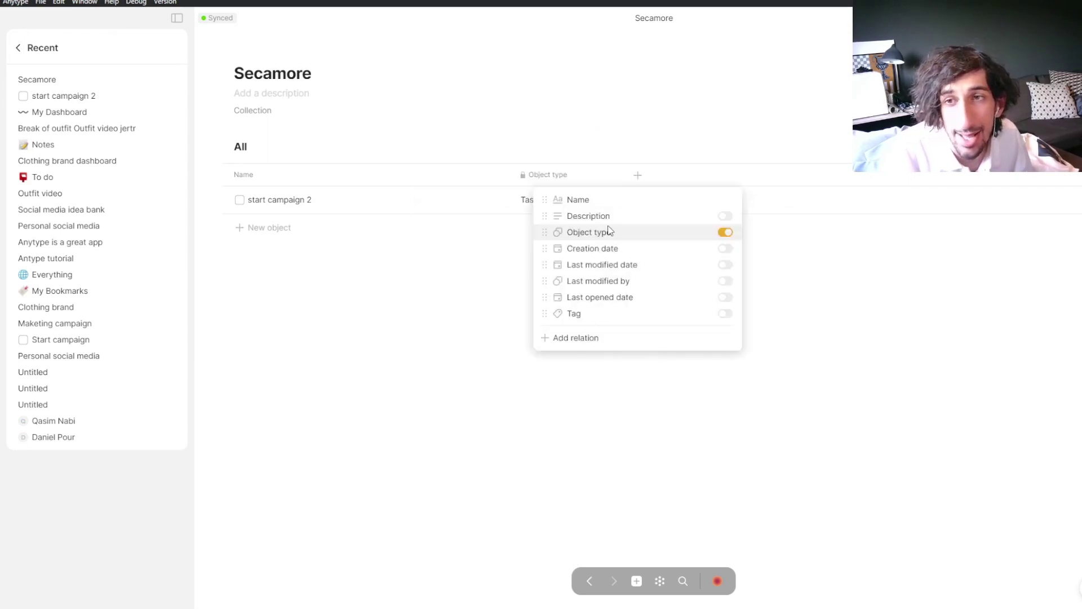
left_click(570, 152)
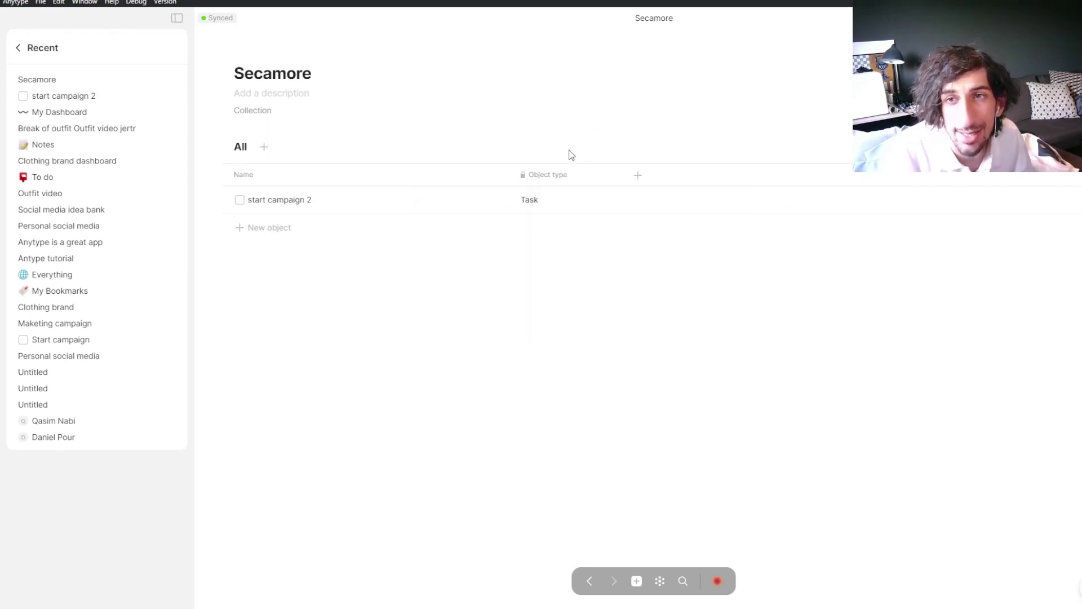
left_click(289, 228)
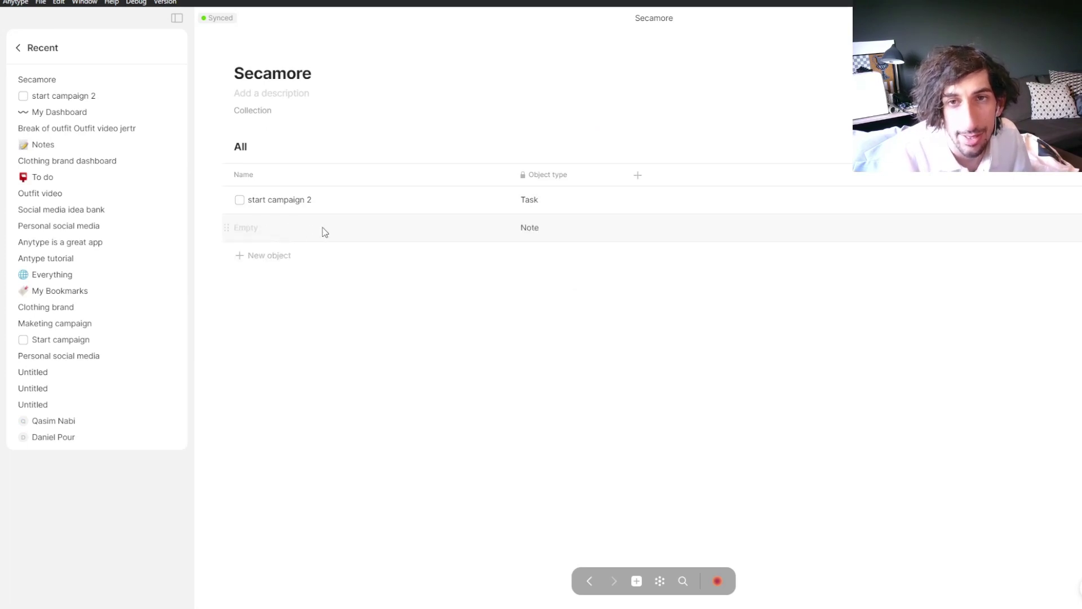
Step: Type 'rjtgtrgrgnwejk' into the note, close it, and add another empty object
type("rjtgtrgrgnwejk")
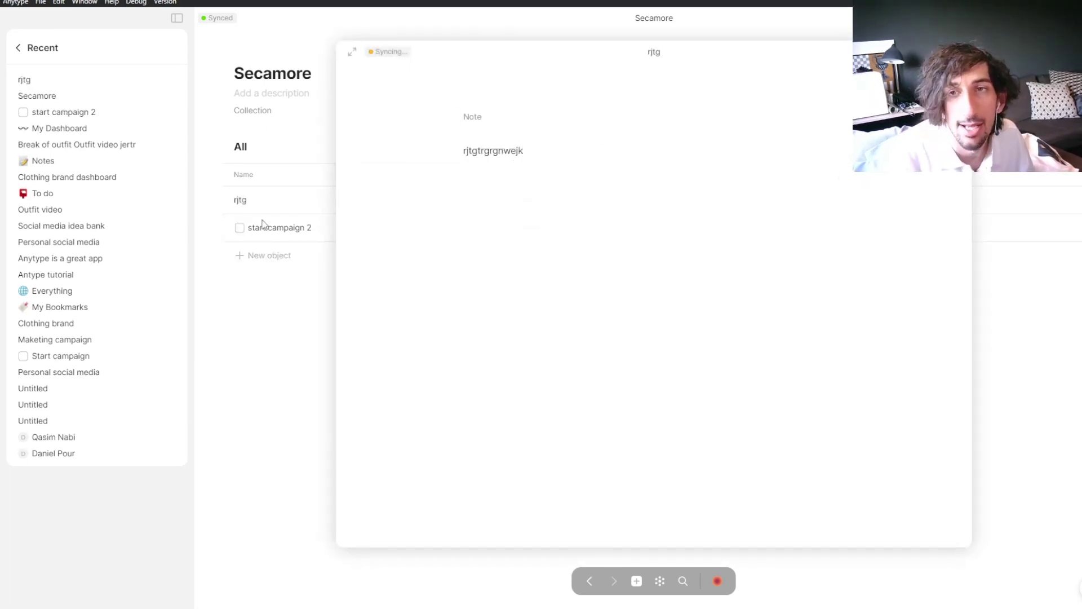
left_click(262, 224)
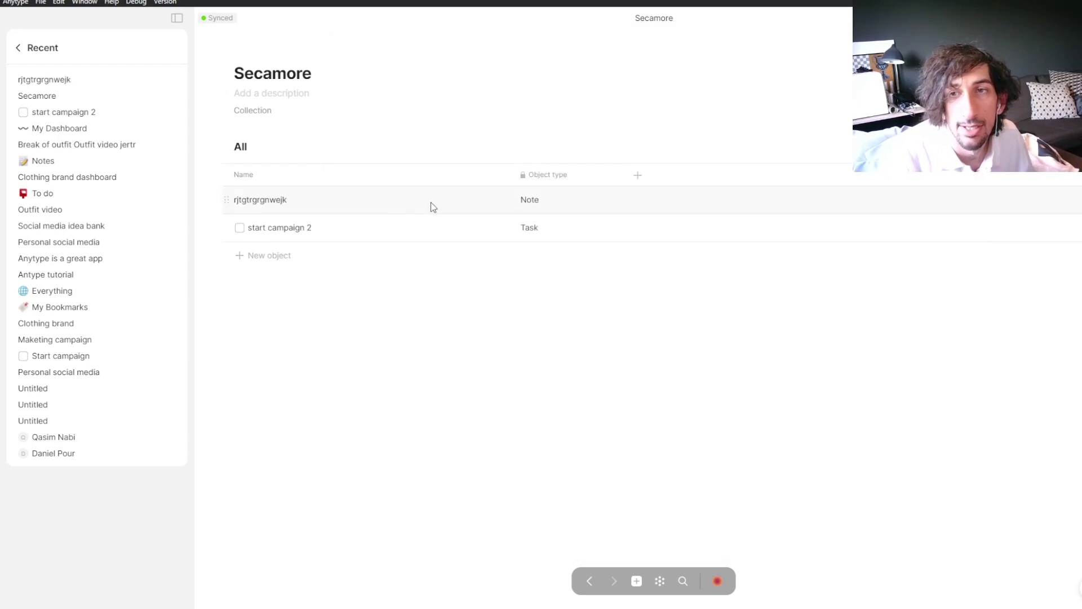
left_click(293, 259)
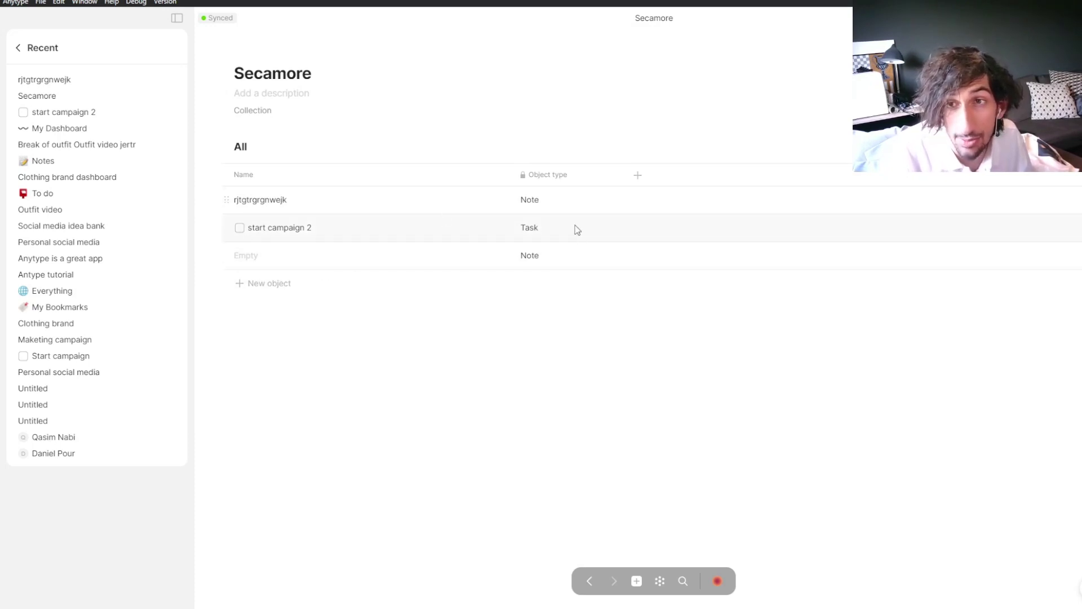
Step: Make the empty object a Human type, title it with the person's full name, and close it
left_click(244, 257)
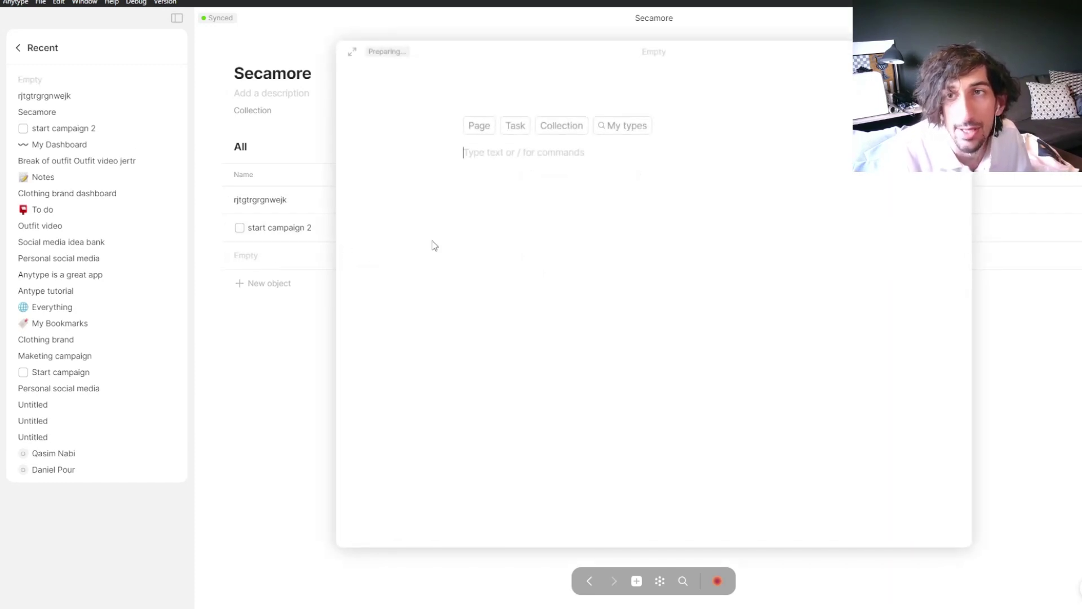
left_click(614, 124)
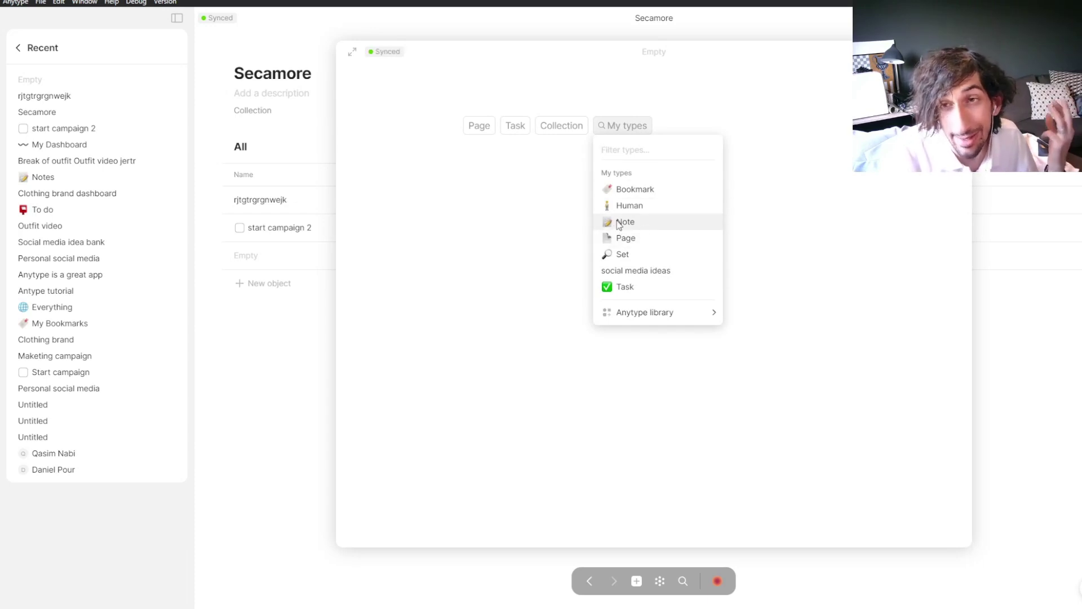
left_click(629, 206)
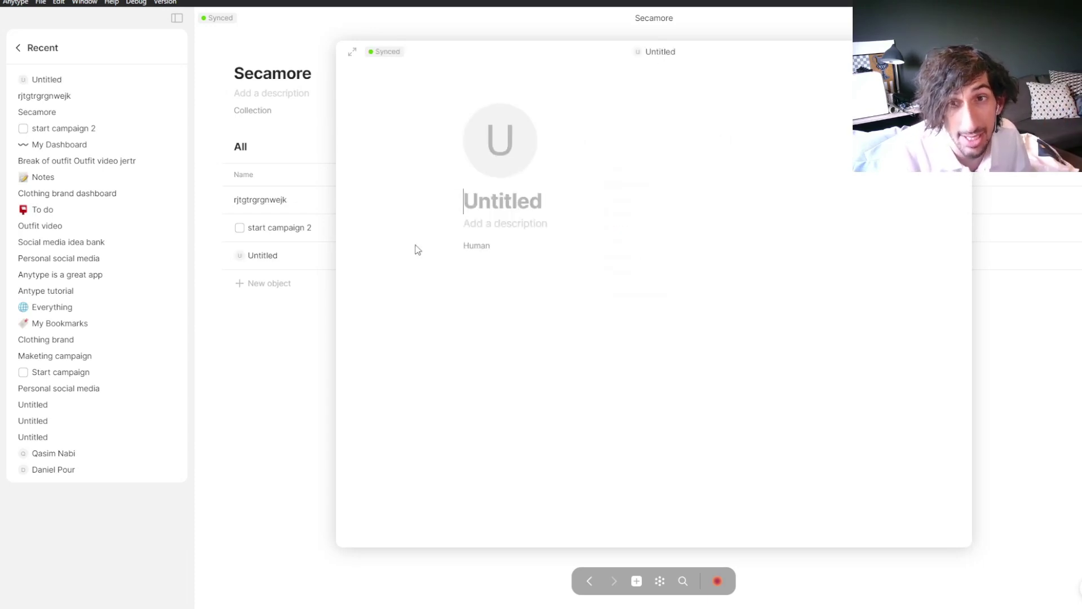
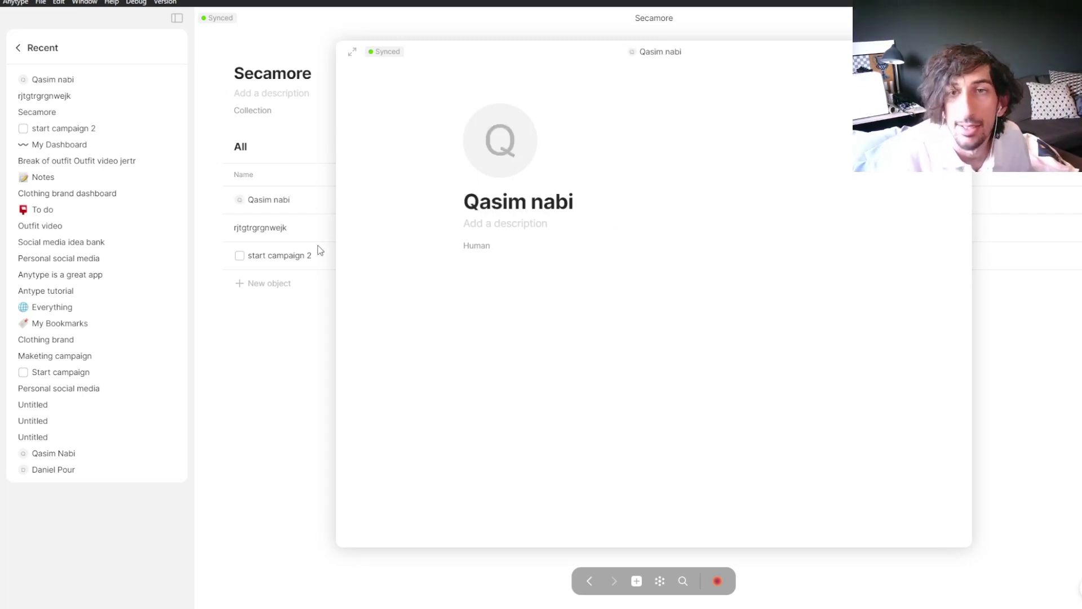
left_click(315, 286)
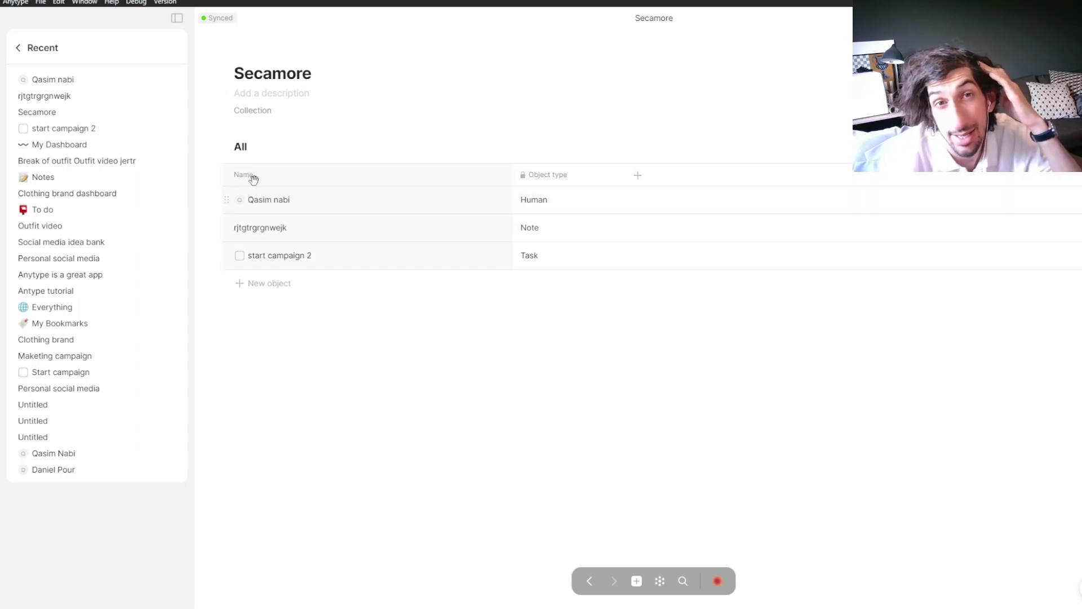
Step: Return the sidebar to its widget view and open My Dashboard
left_click(18, 48)
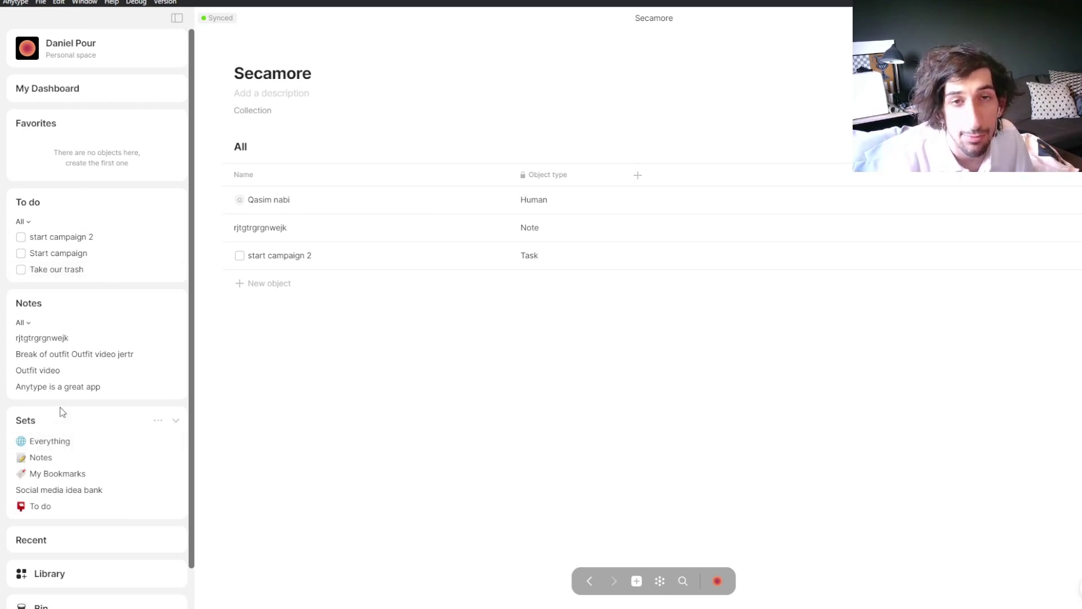
left_click(75, 98)
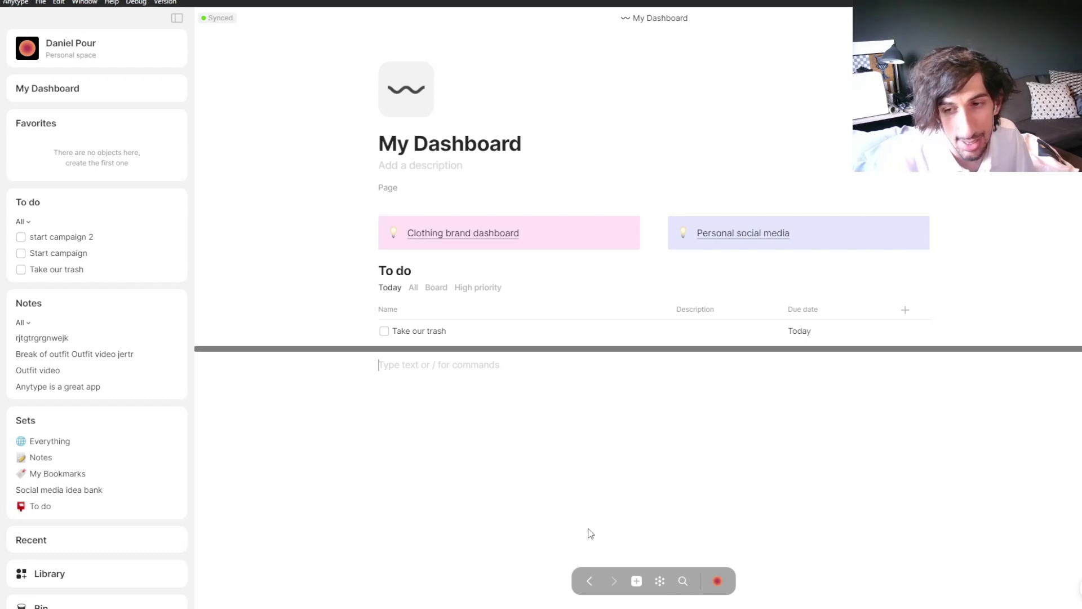
Step: Create a new page titled 'People in my life'
left_click(637, 581)
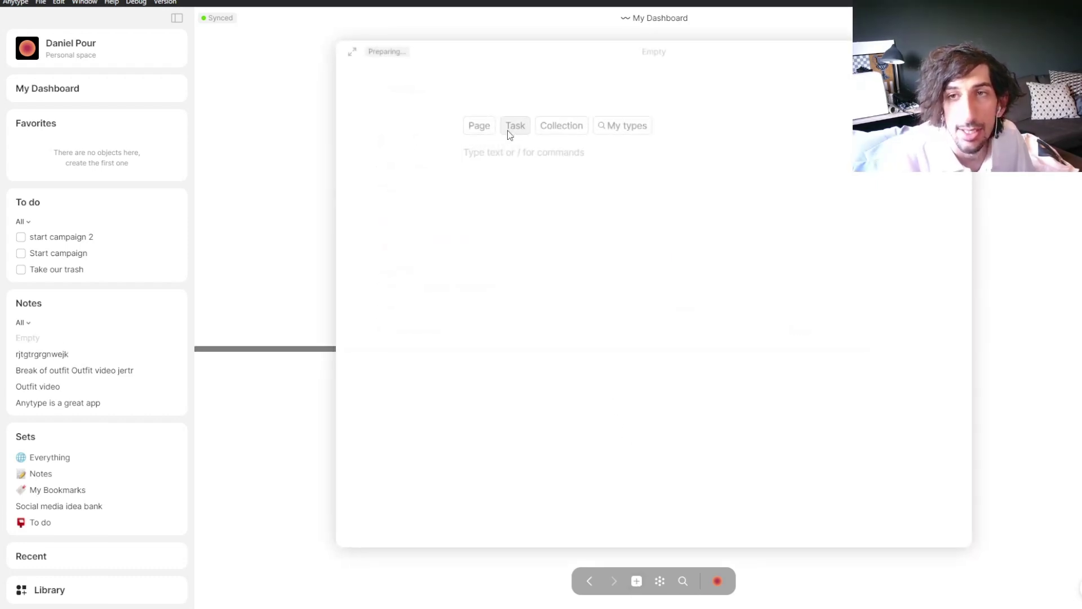
left_click(489, 126)
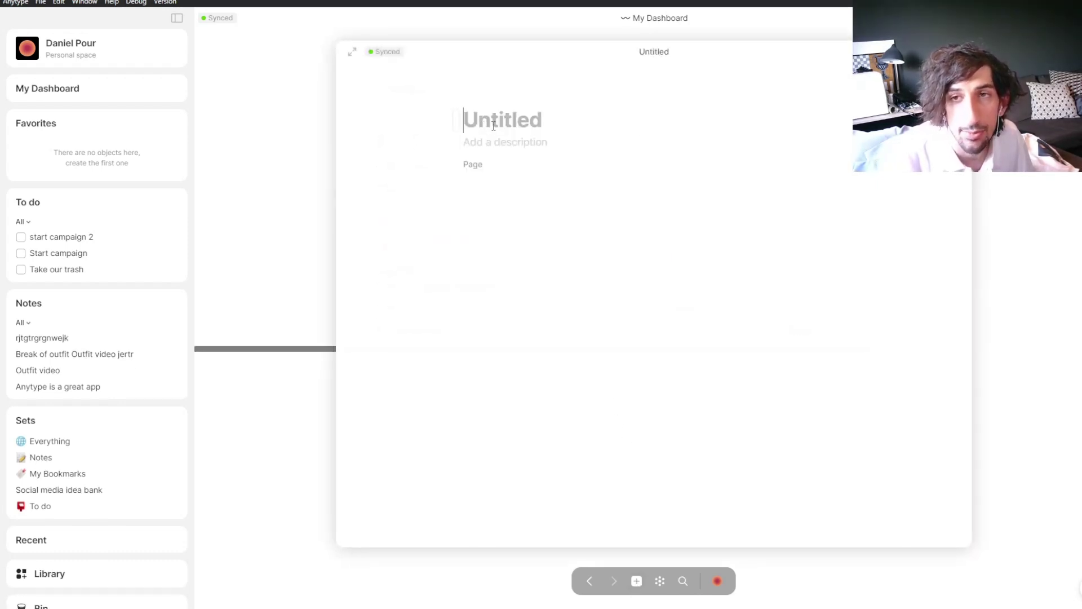
type("Peo")
key("BackSpace")
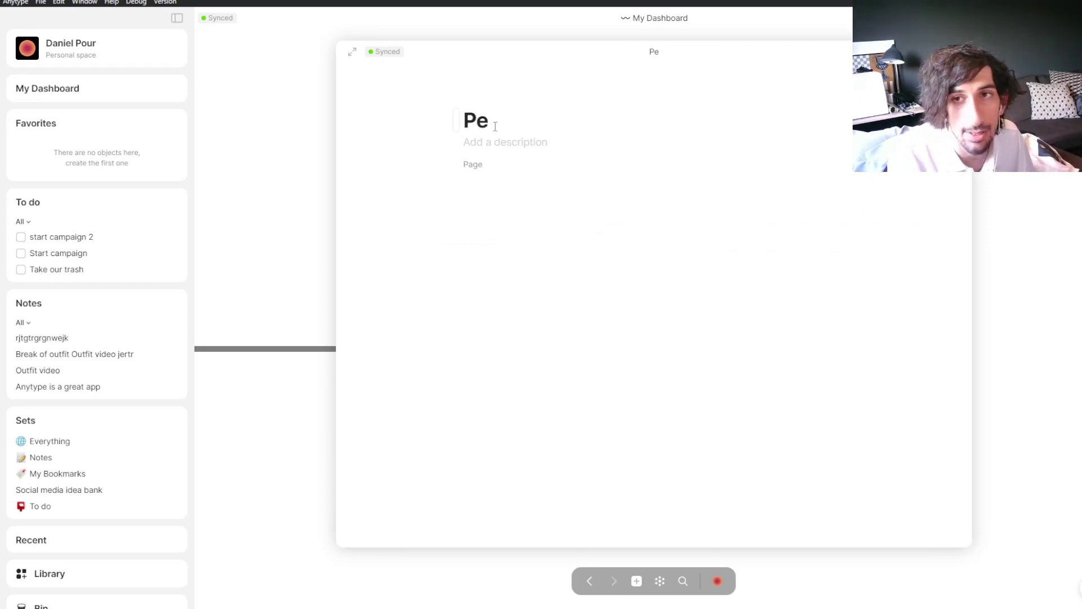
type("ople")
type("in my life")
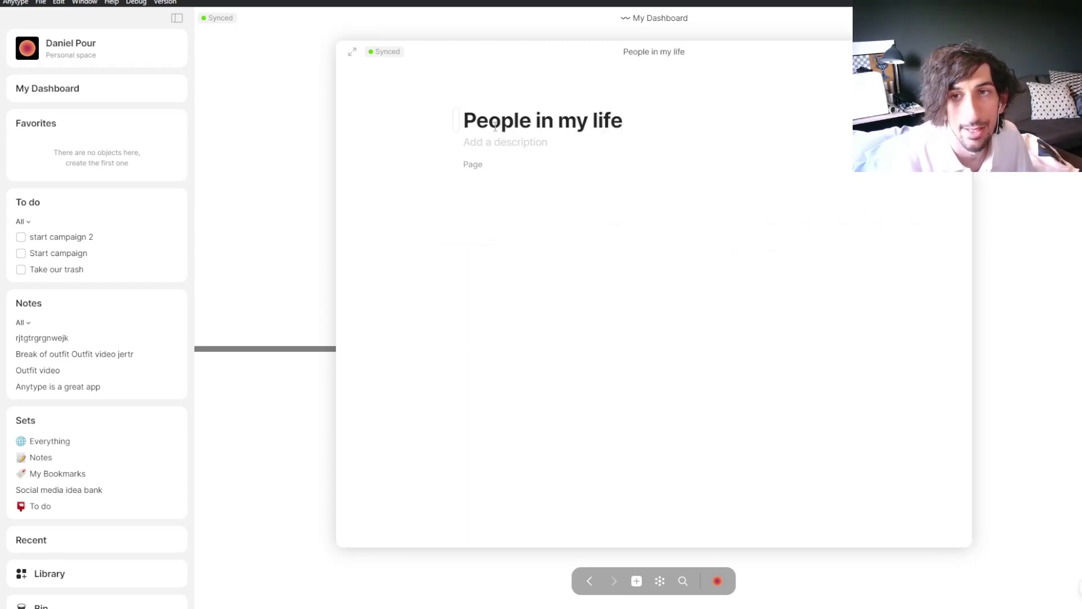
Step: Insert an inline set block below the title using /set
left_click(495, 196)
type("/")
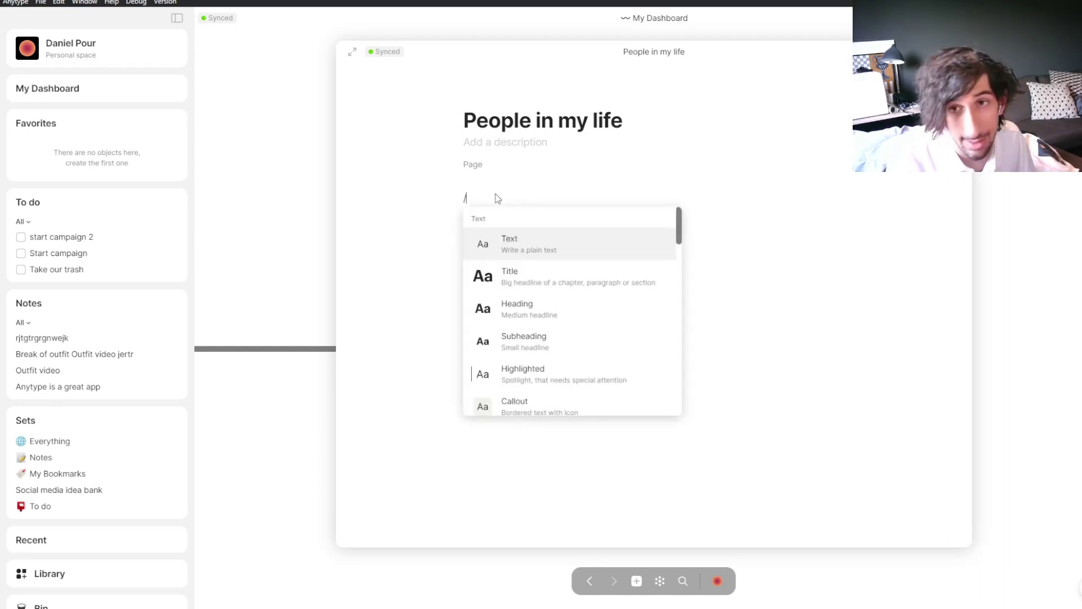
type("set")
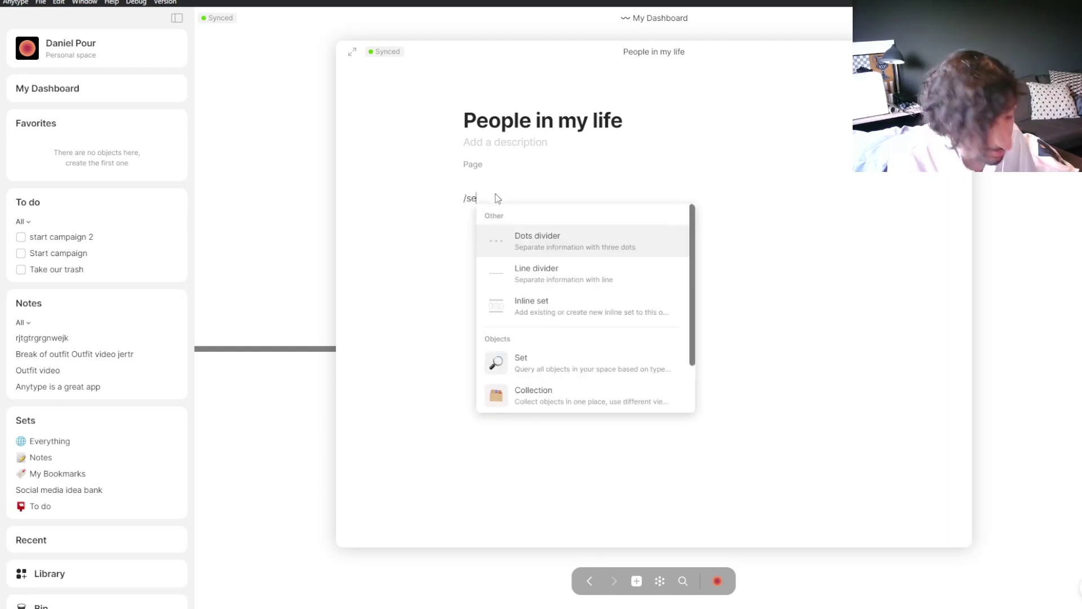
left_click(542, 304)
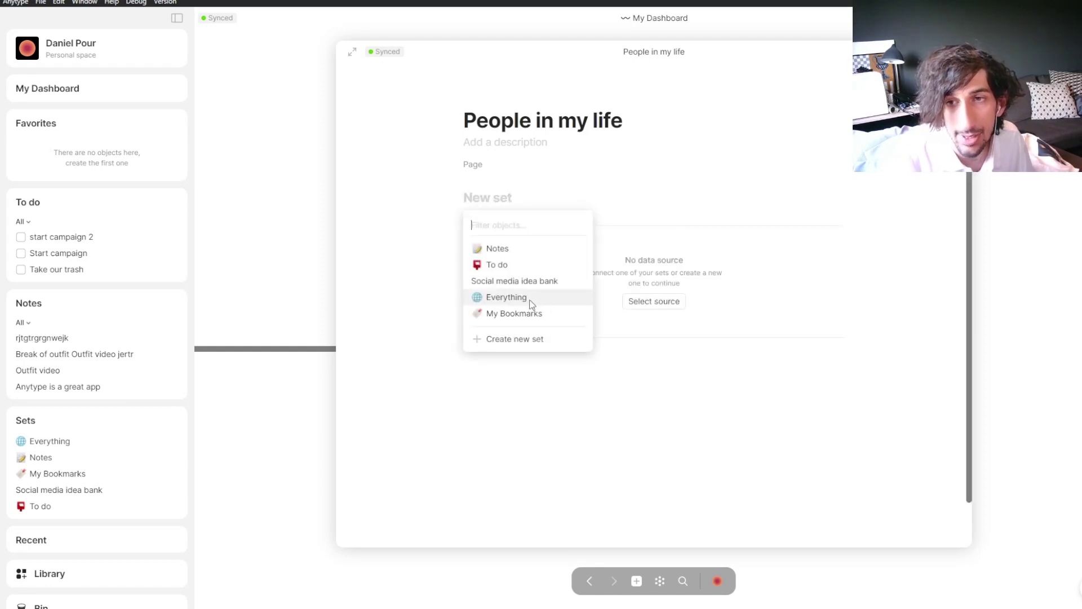
Step: Create a new set source that collects Human objects
left_click(530, 345)
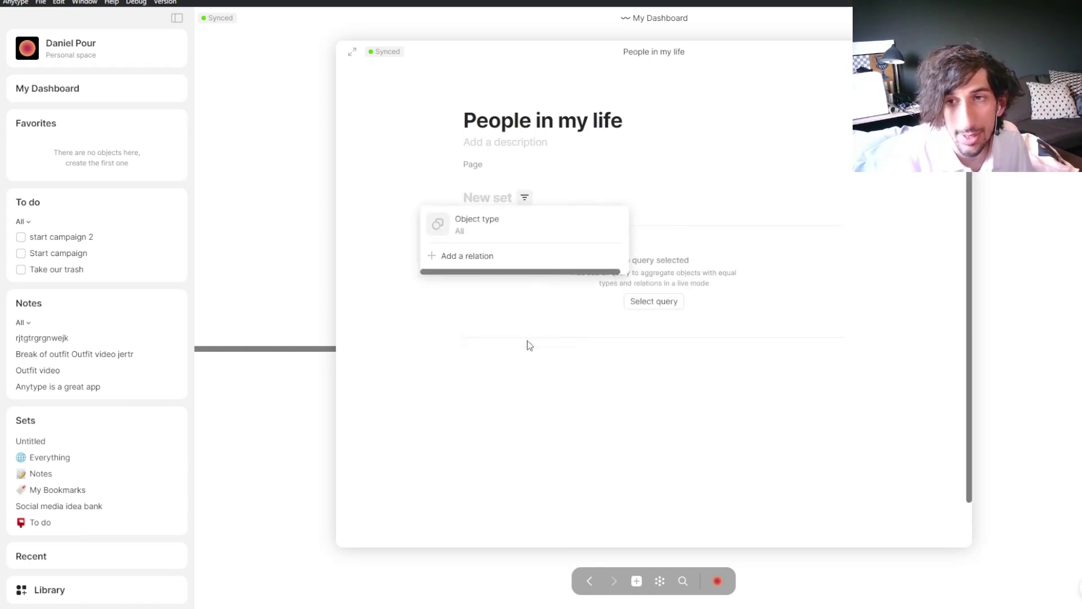
left_click(523, 225)
left_click(682, 326)
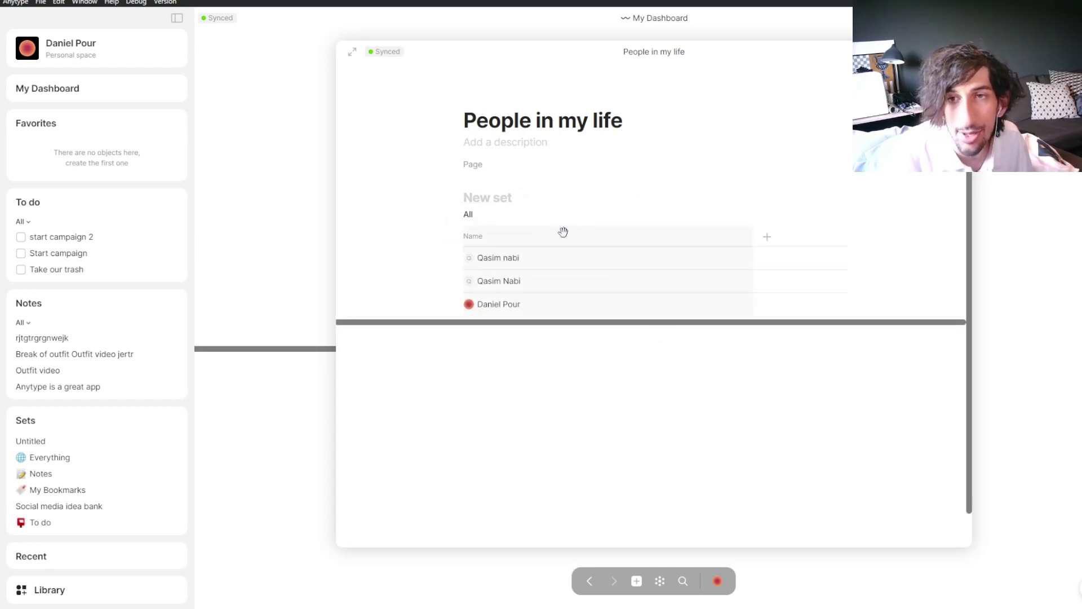
Step: Rename the set to 'People in my life' and add a new view
left_click(492, 200)
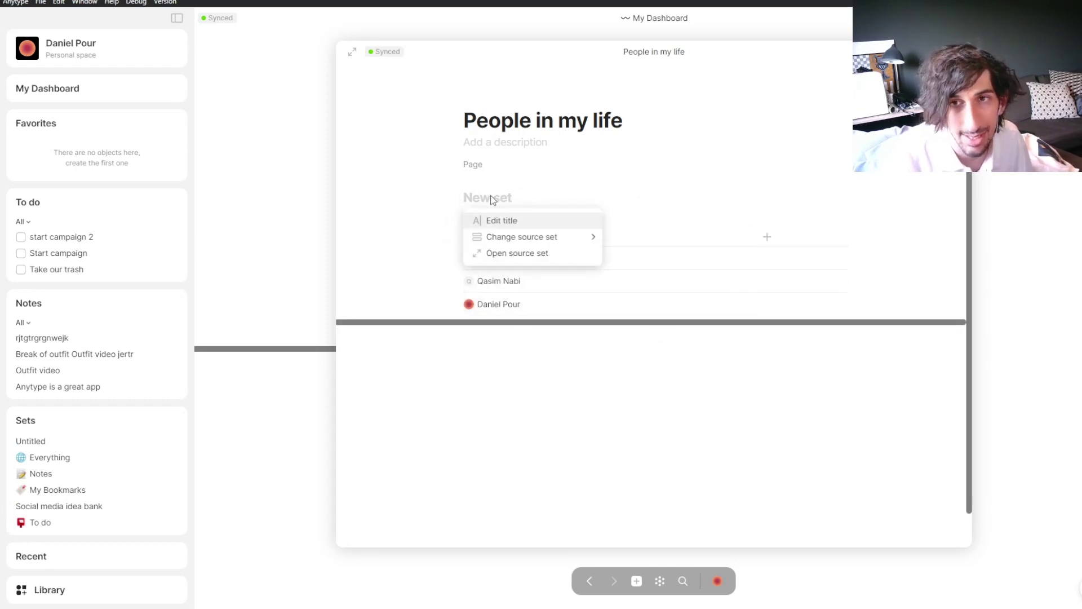
left_click(489, 221)
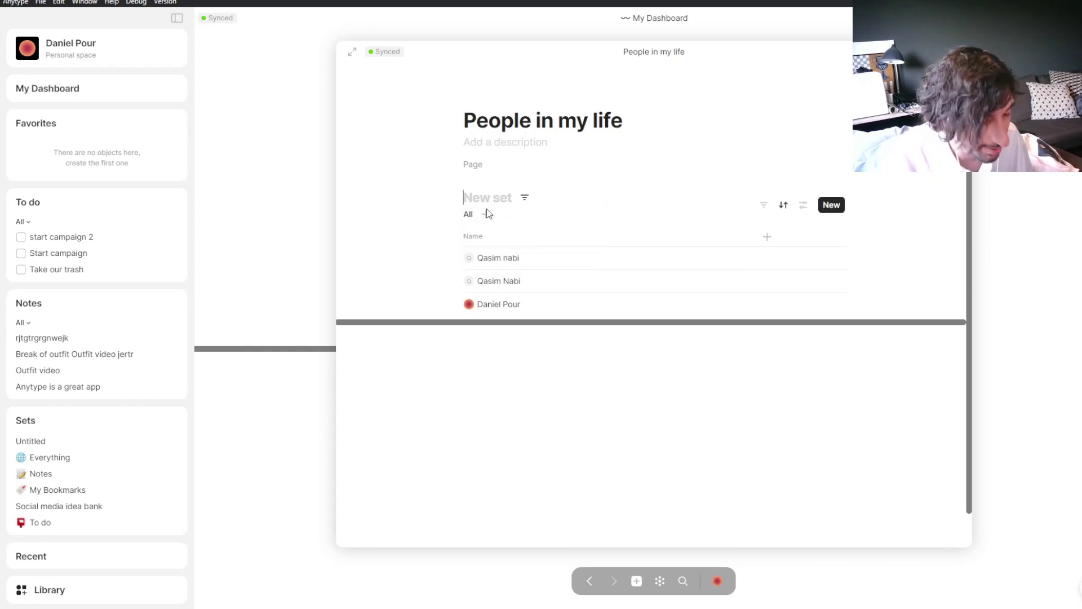
type("PEop")
key("BackSpace")
key("BackSpace")
key("BackSpace")
type("eople in")
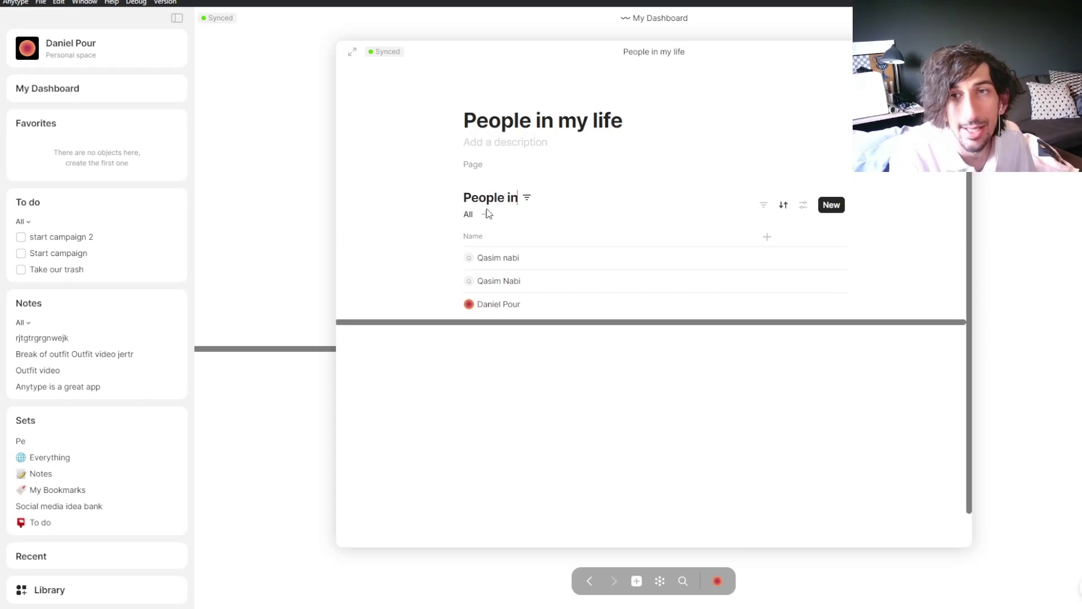
type(" my life")
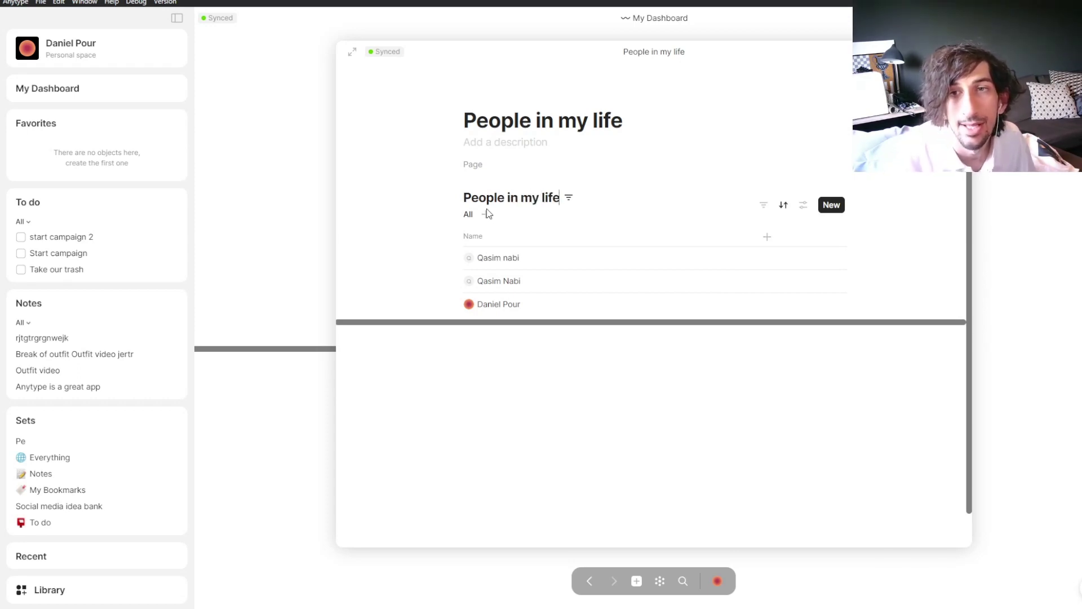
left_click(487, 216)
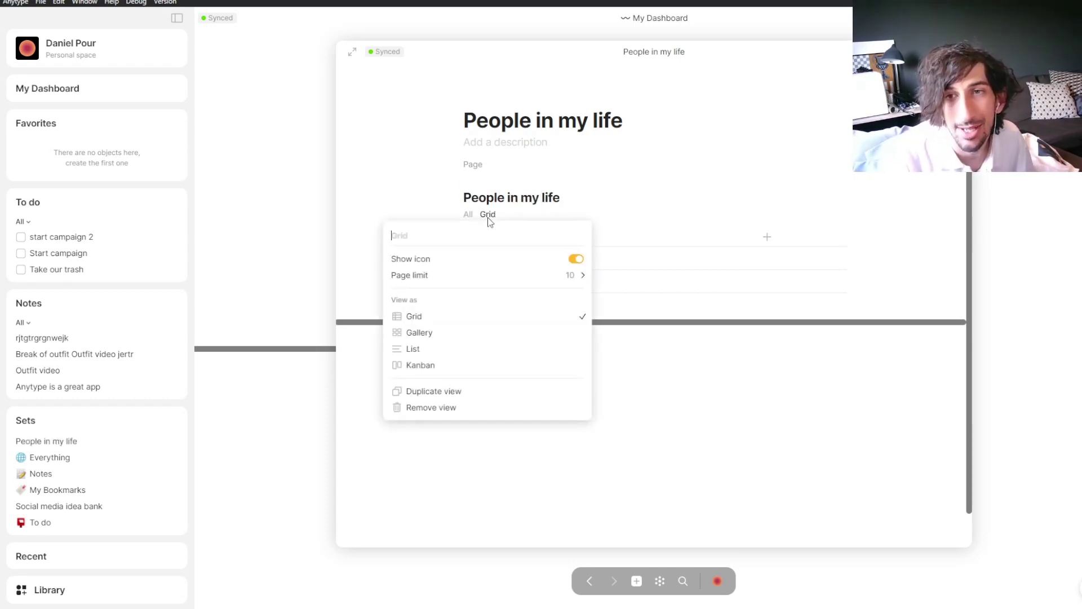
Step: Switch the People in my life view to Gallery, preview a person card, then return to My Dashboard
left_click(448, 336)
left_click(647, 210)
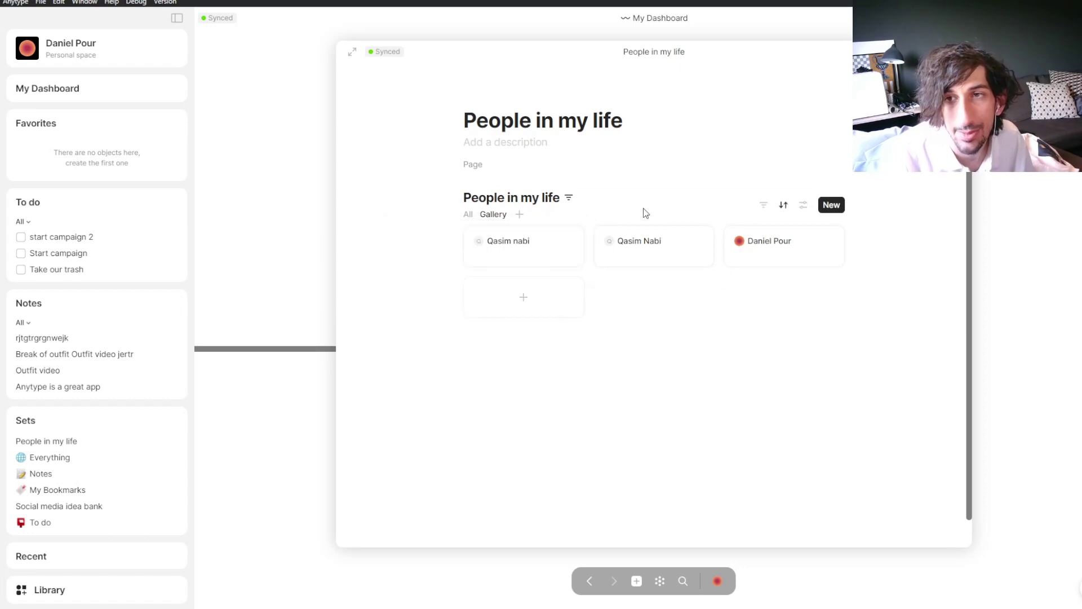
left_click(528, 252)
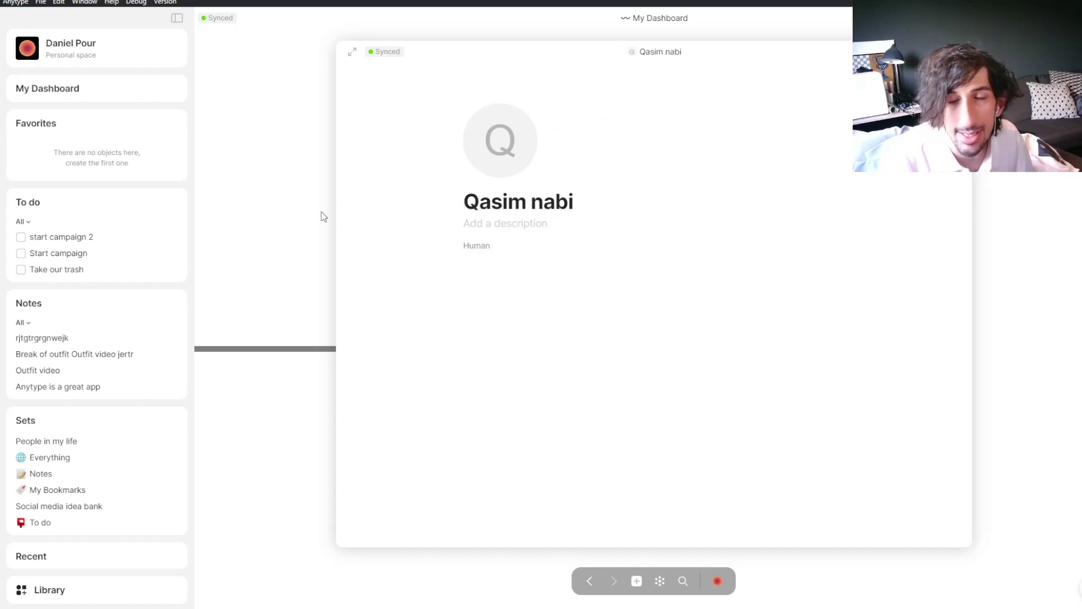
left_click(313, 135)
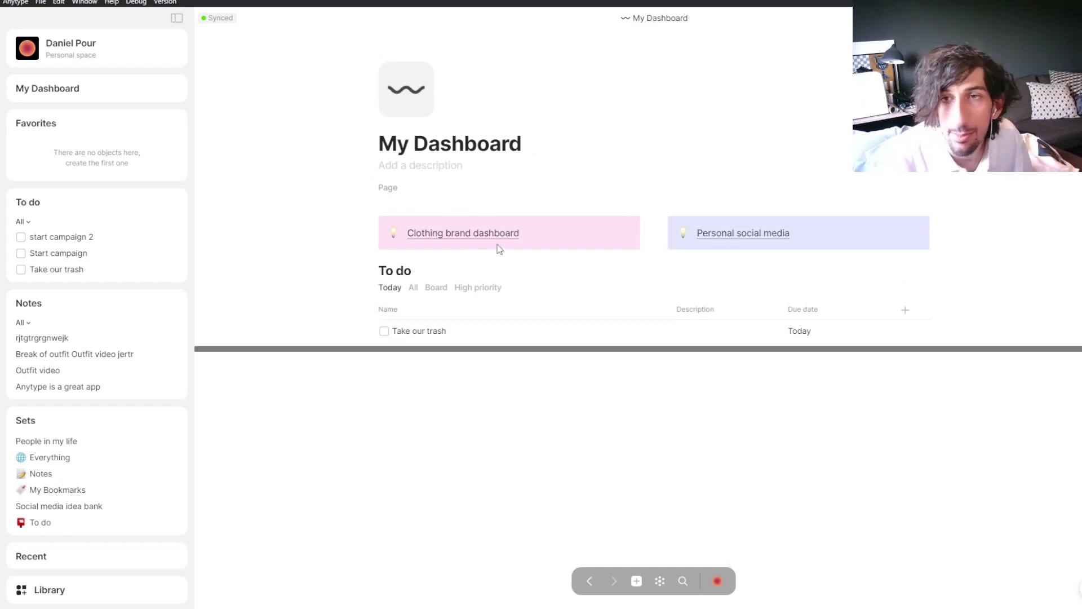
Step: Insert an @ link to the People in my life page below the To do table
left_click(441, 394)
type("@")
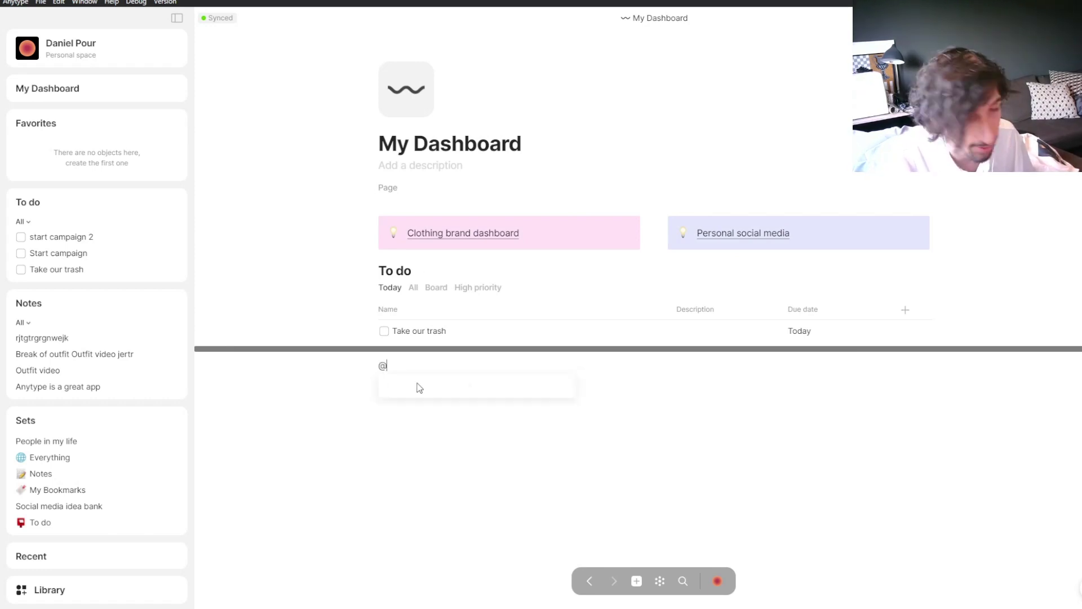
left_click(427, 401)
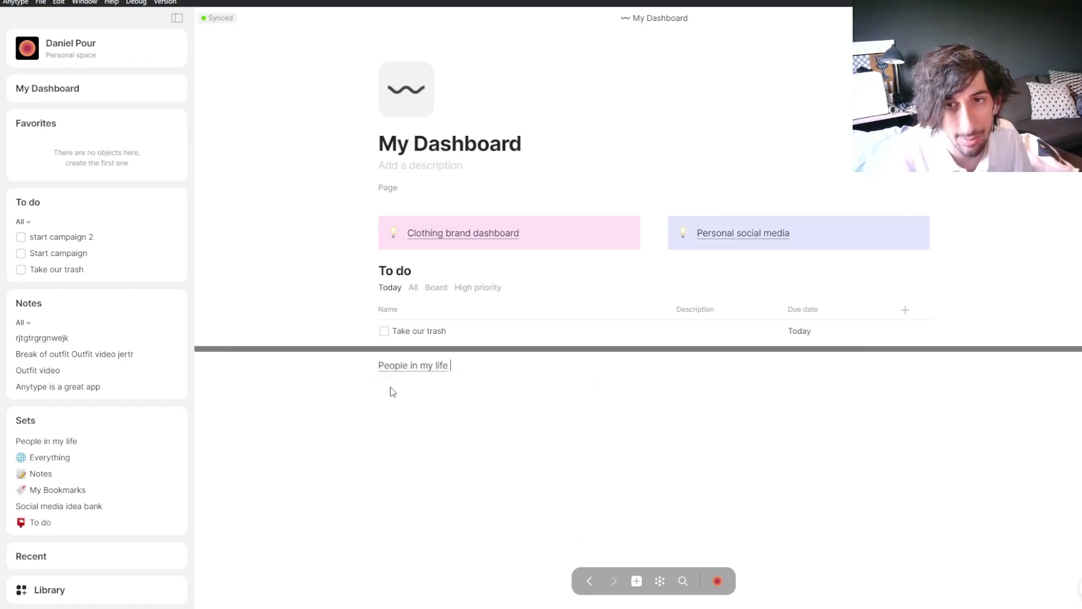
Step: Turn the People in my life link block into a Callout
left_click(372, 367)
mouse_move(282, 496)
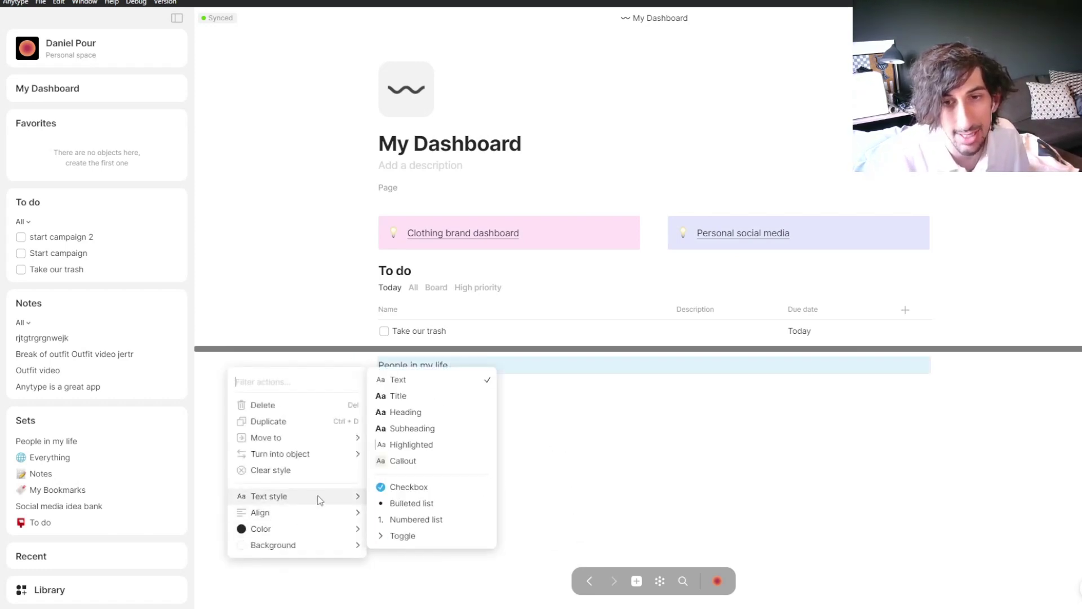
left_click(406, 466)
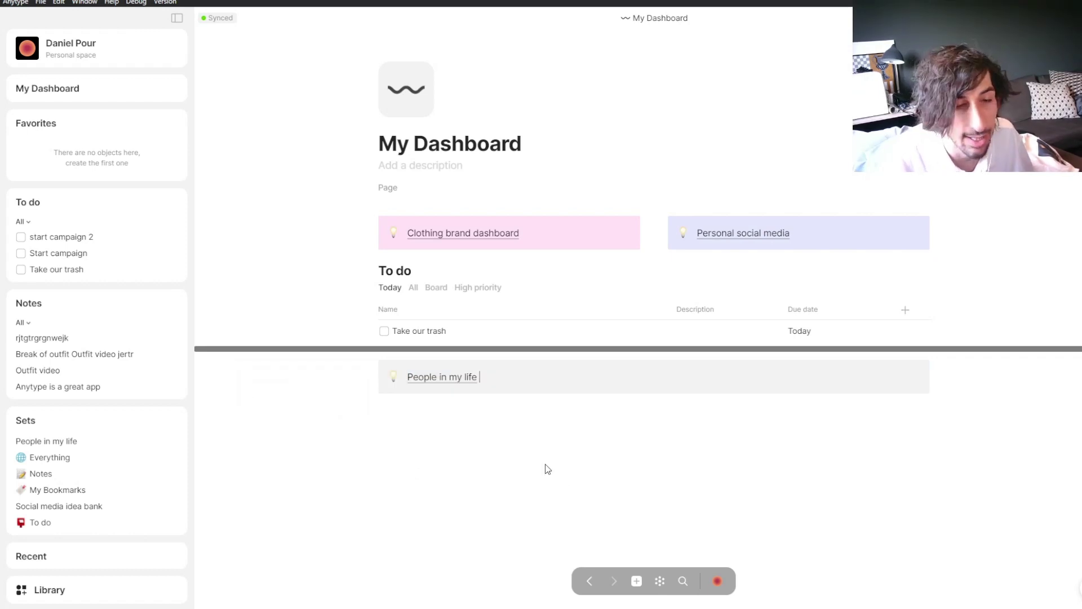